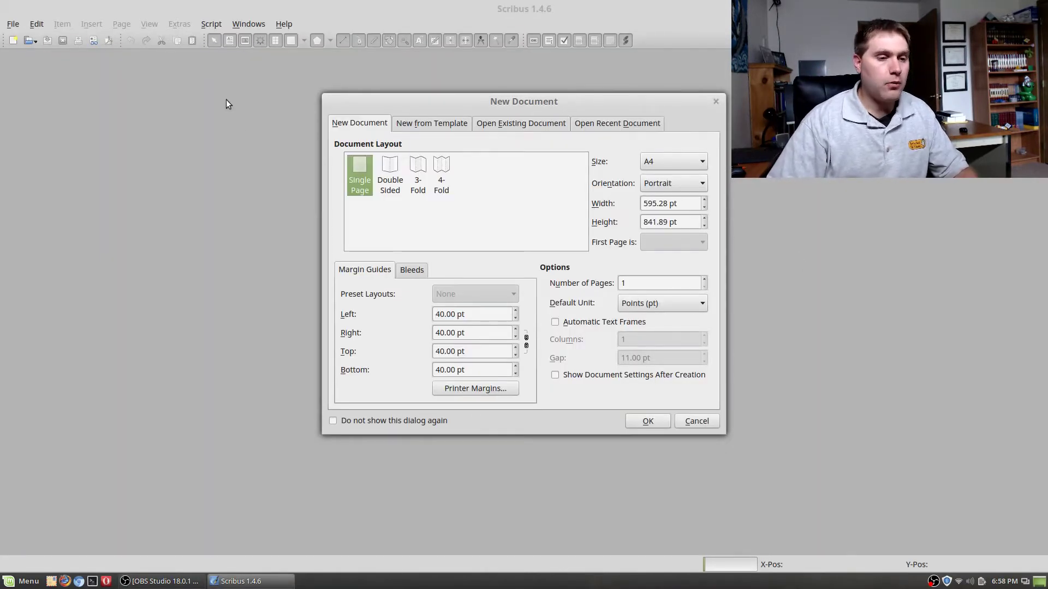
# - Preview the Double Sided, 3-Fold and 4-Fold document layouts and return to Single Page
pyautogui.click(386, 179)
pyautogui.click(414, 185)
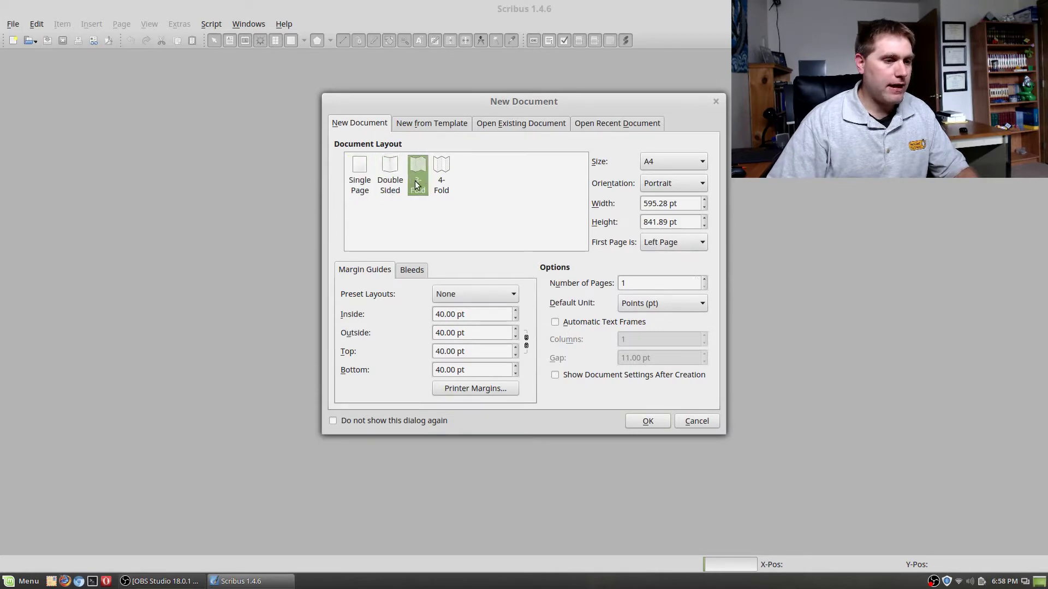
pyautogui.click(438, 184)
pyautogui.click(360, 172)
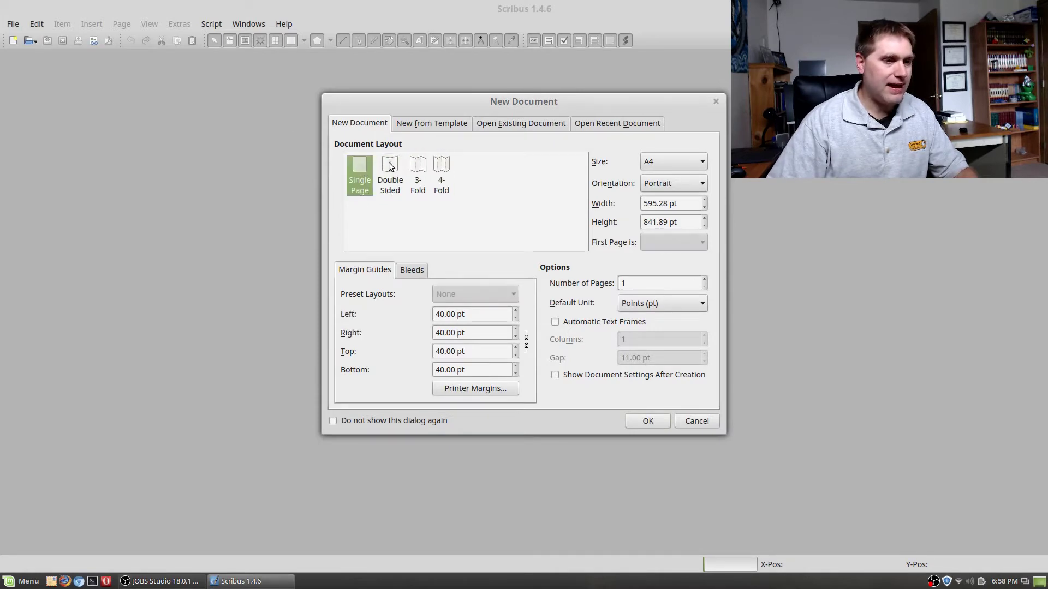
# - Browse the available document templates for brochures, business cards, cards and newsletters, checking the details of several of them
pyautogui.click(418, 128)
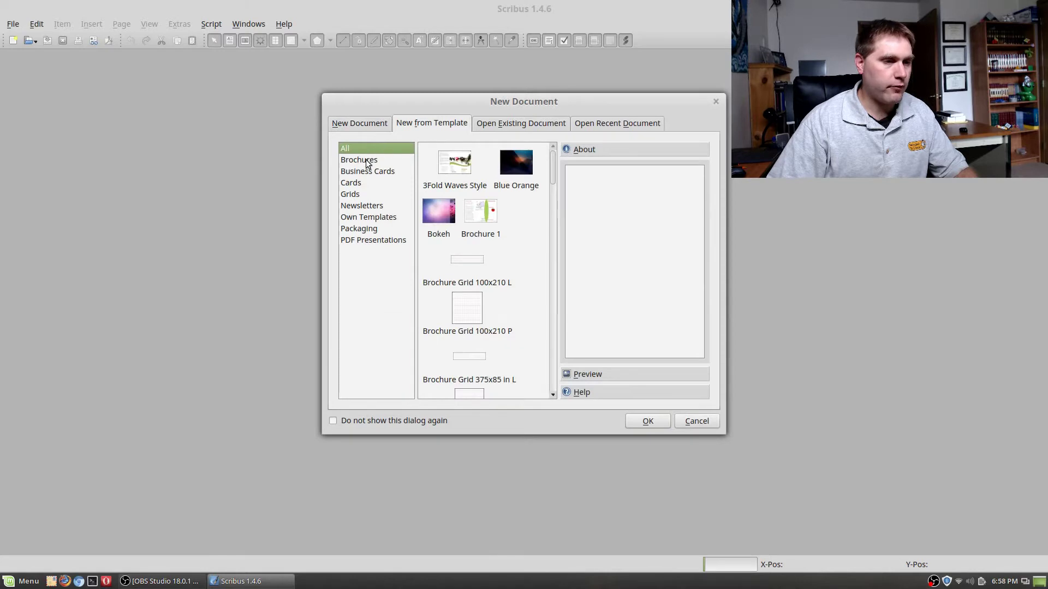
pyautogui.click(398, 160)
pyautogui.click(448, 174)
pyautogui.click(467, 203)
pyautogui.click(441, 209)
pyautogui.click(447, 248)
pyautogui.click(366, 172)
pyautogui.click(462, 221)
pyautogui.click(457, 259)
pyautogui.click(375, 182)
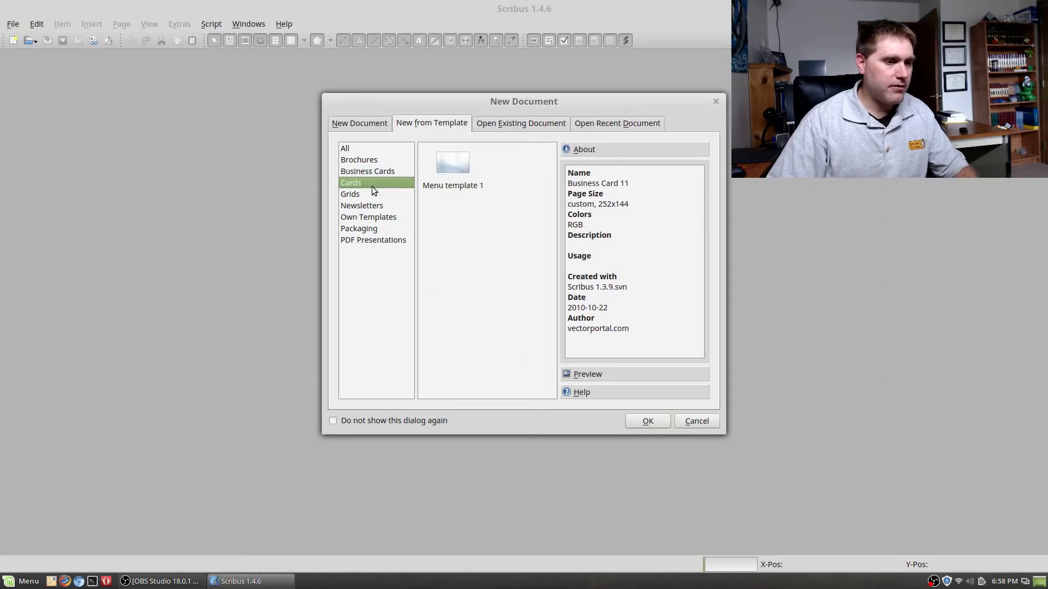
pyautogui.click(365, 203)
# - Create a document from the Home Cooking Hacks Template among your own templates
pyautogui.click(361, 217)
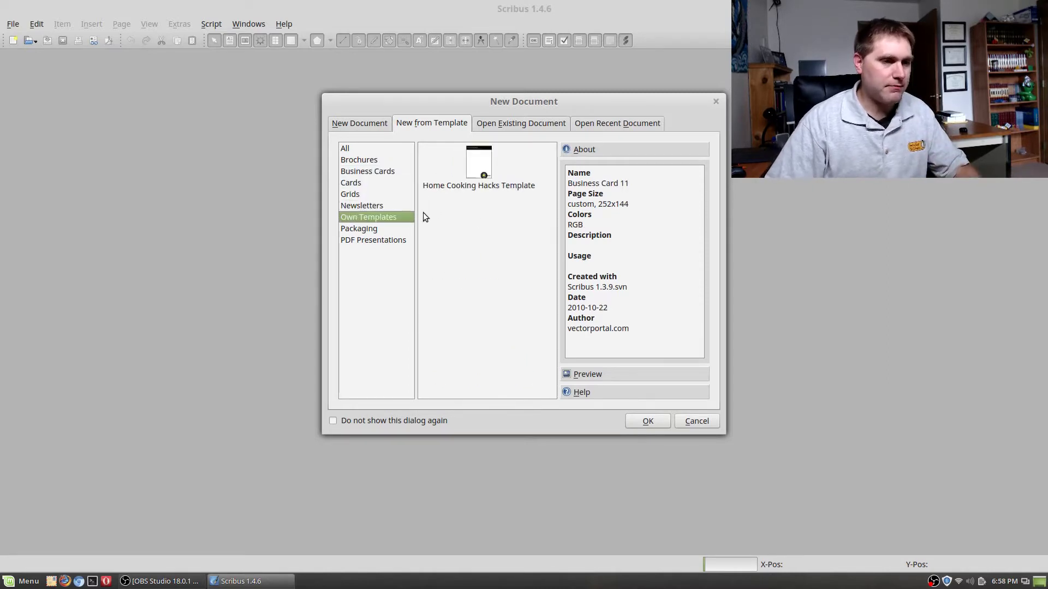
pyautogui.click(480, 174)
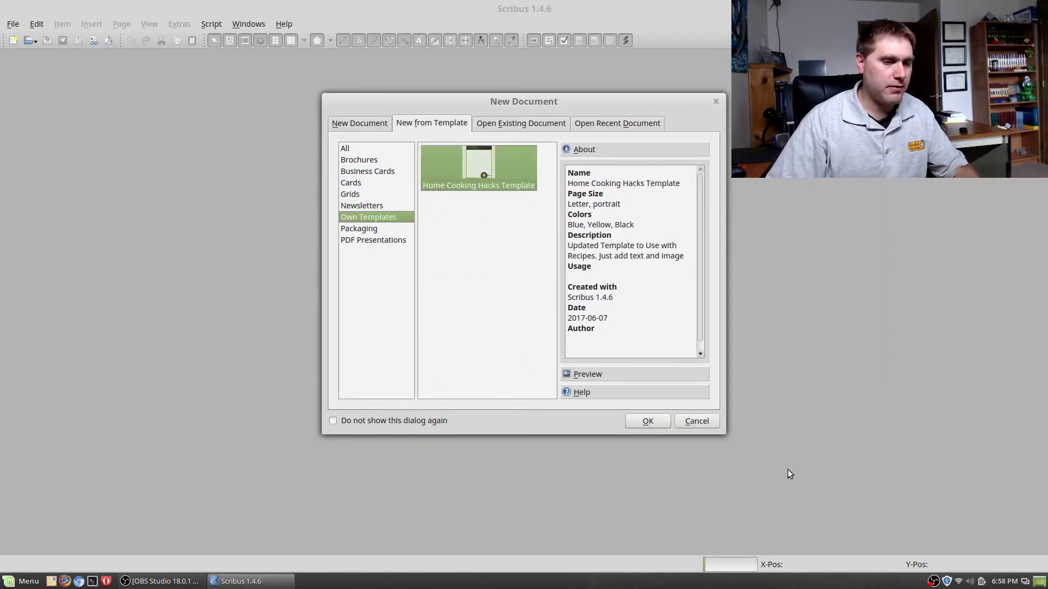
pyautogui.click(649, 420)
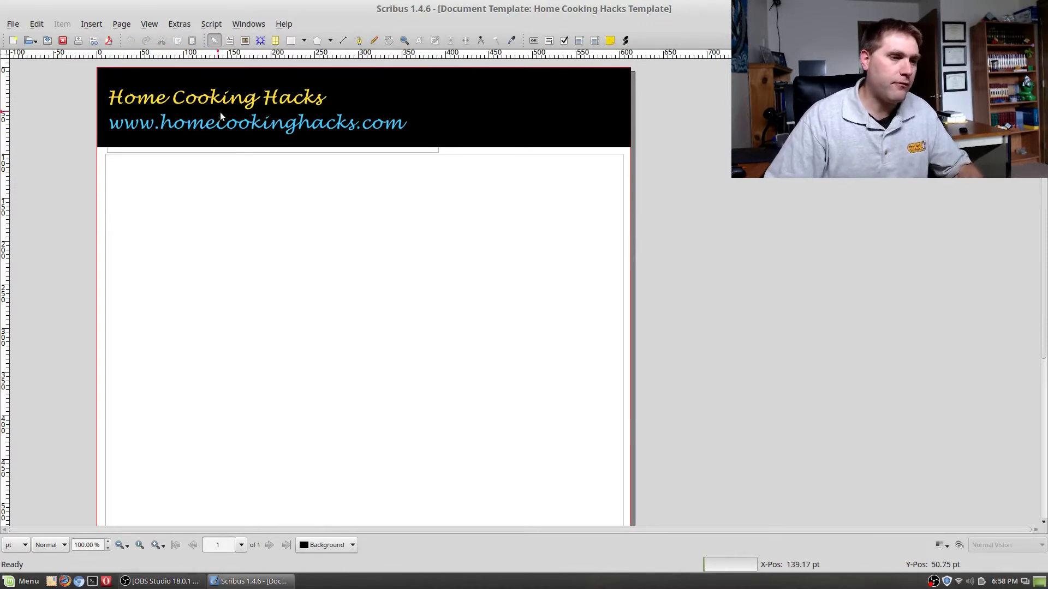
# - Open the large empty text frame below the header in the Story Editor
pyautogui.scroll(-5, 233, 159)
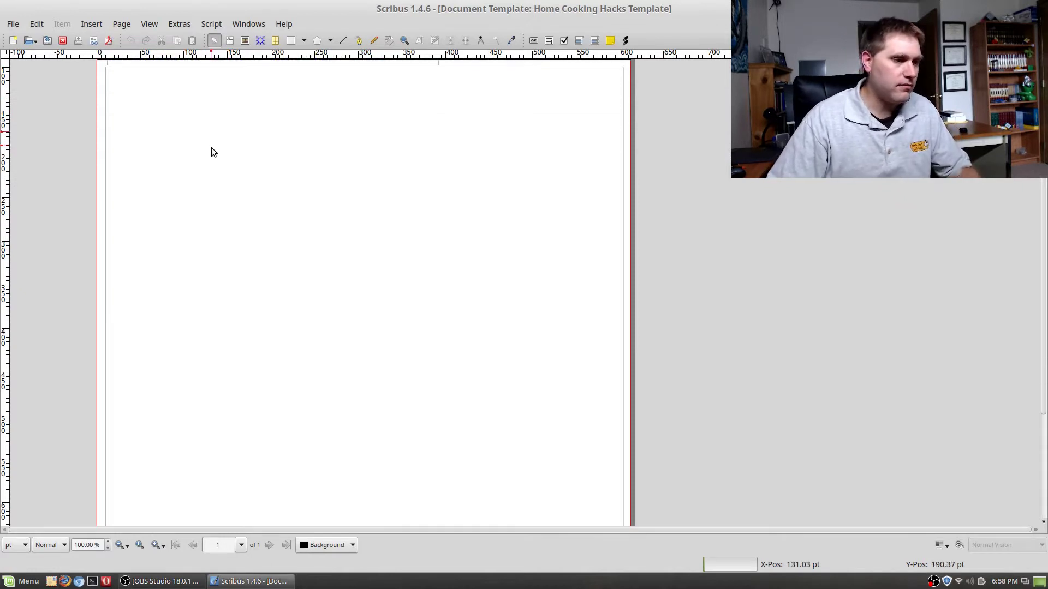
pyautogui.scroll(-1, 251, 181)
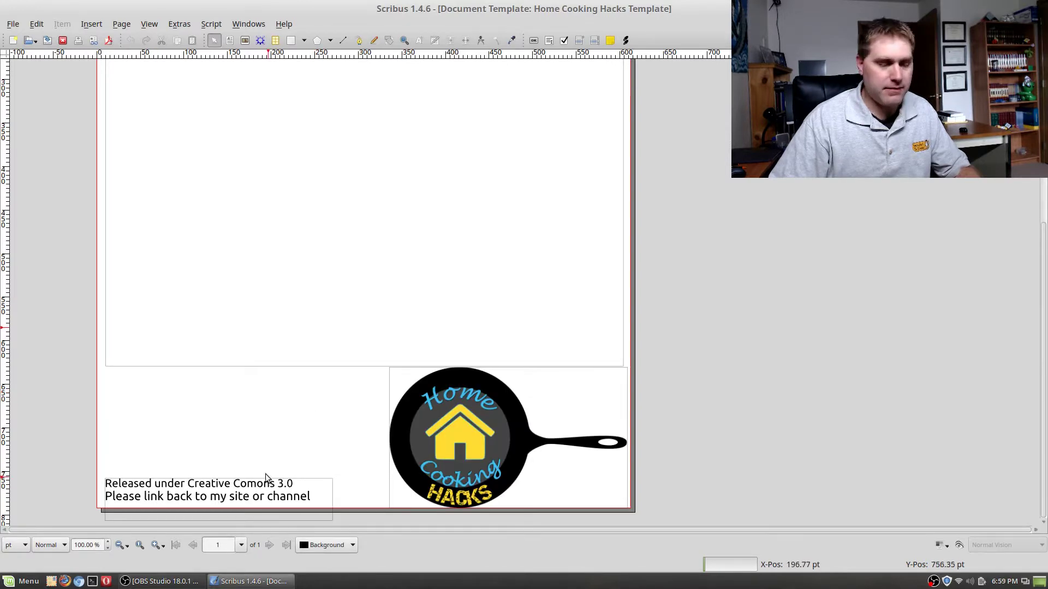
pyautogui.scroll(5, 246, 393)
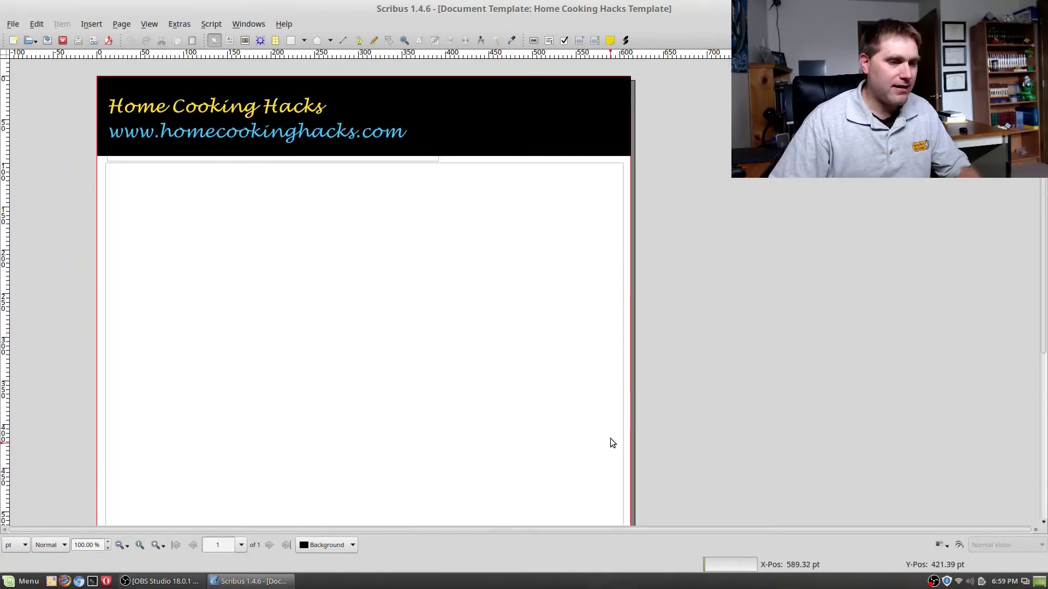
pyautogui.click(218, 234)
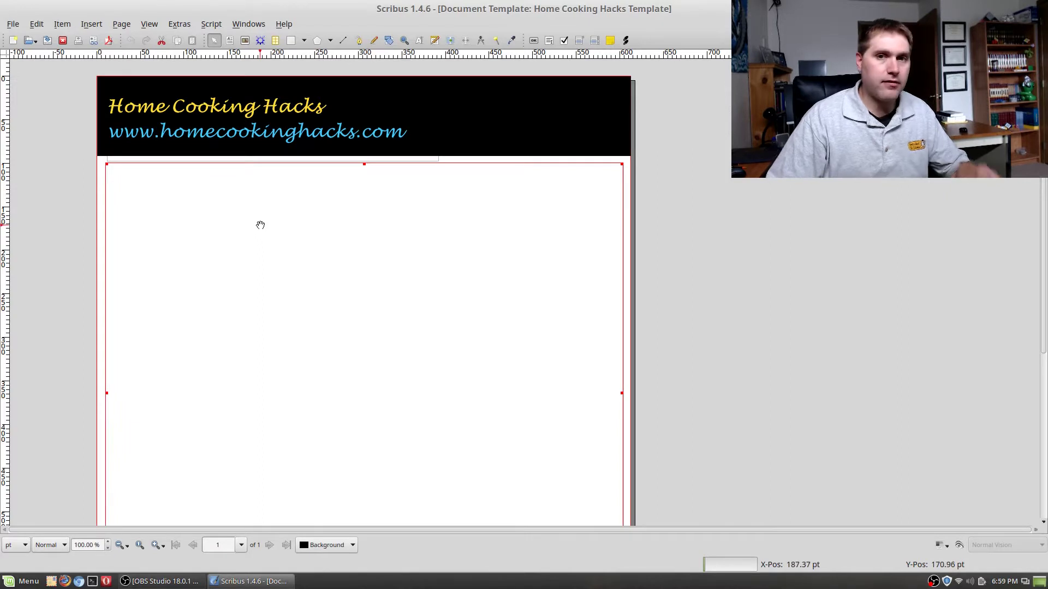
pyautogui.rightClick(277, 266)
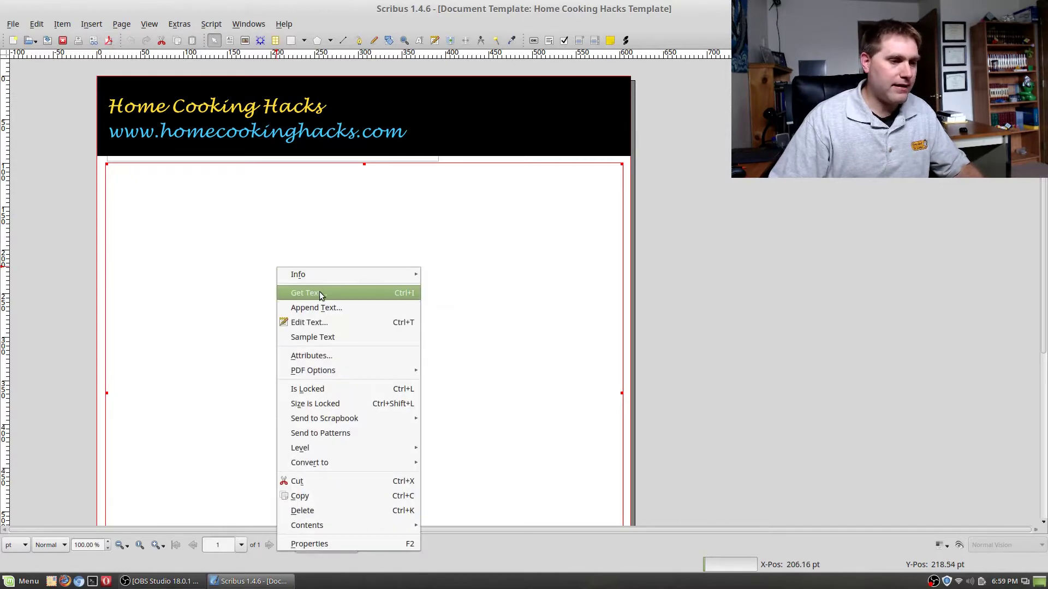
pyautogui.click(309, 323)
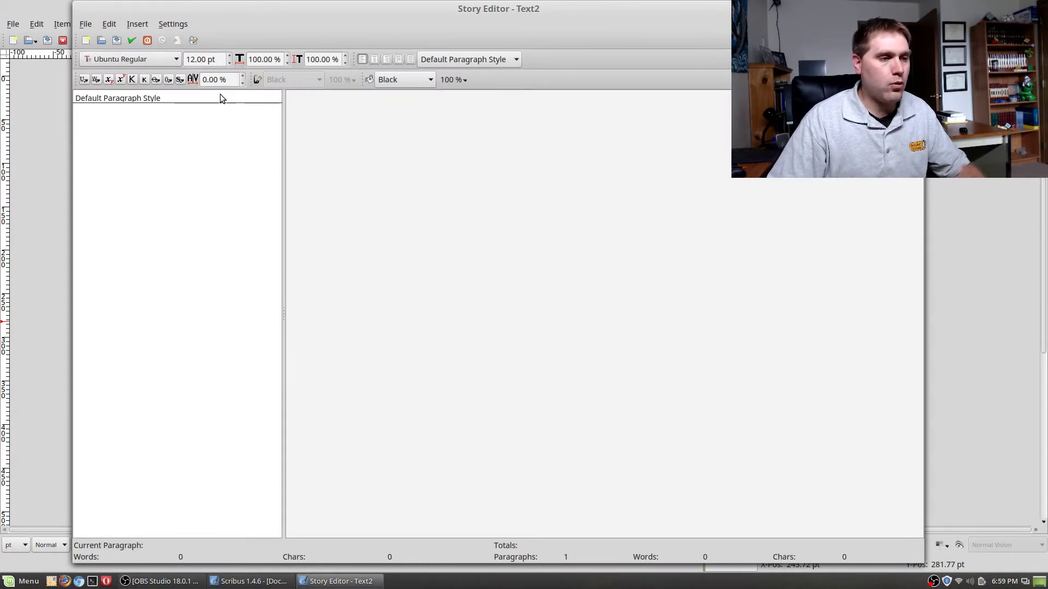
# - Enter the lines "Title", "Subsection", "Paragraphs" and "Paragraphs", with a blank line after "Title" and after "Subsection"
pyautogui.write('Title')
pyautogui.press('Return')
pyautogui.press('Return')
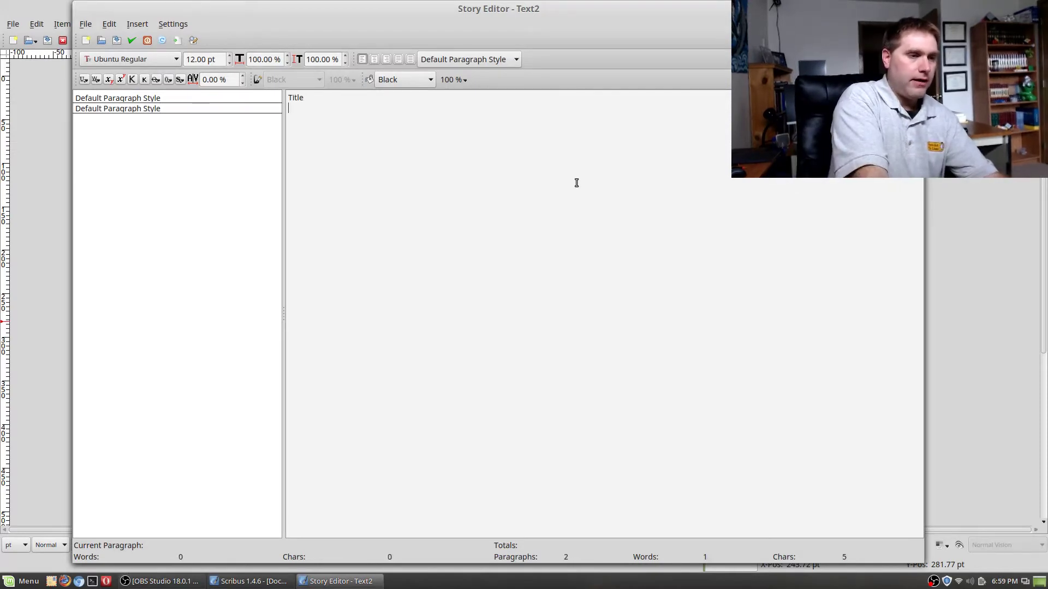
pyautogui.write('Suv')
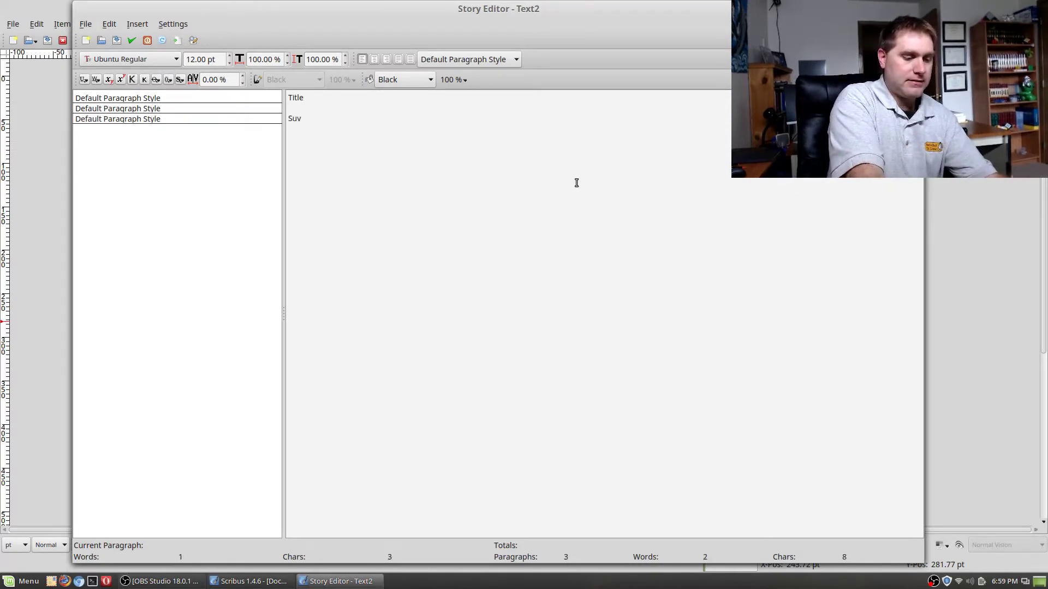
pyautogui.write('section')
pyautogui.press('Return')
pyautogui.press('Return')
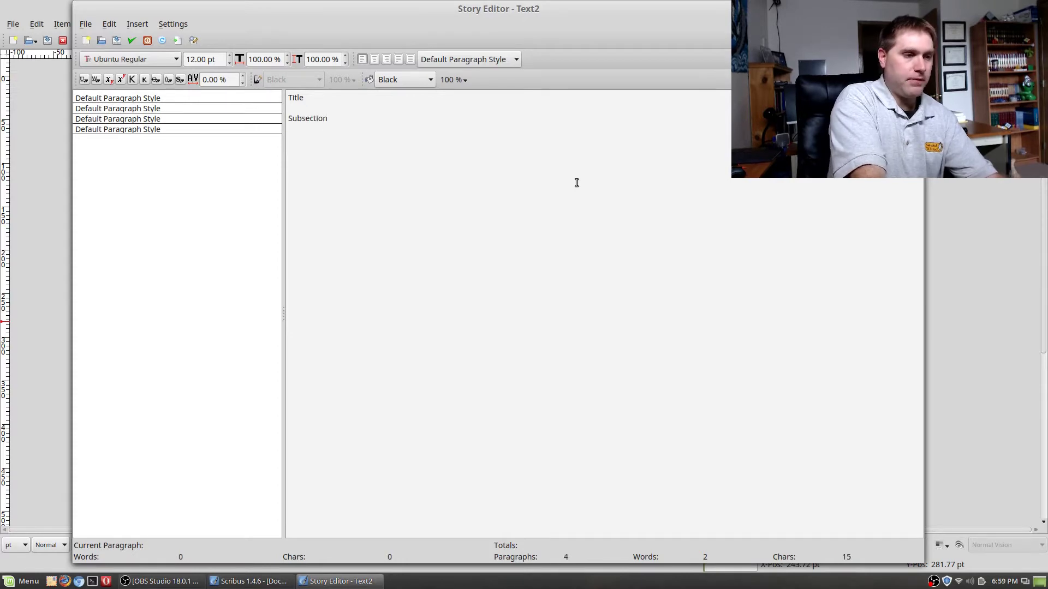
pyautogui.write('Pa')
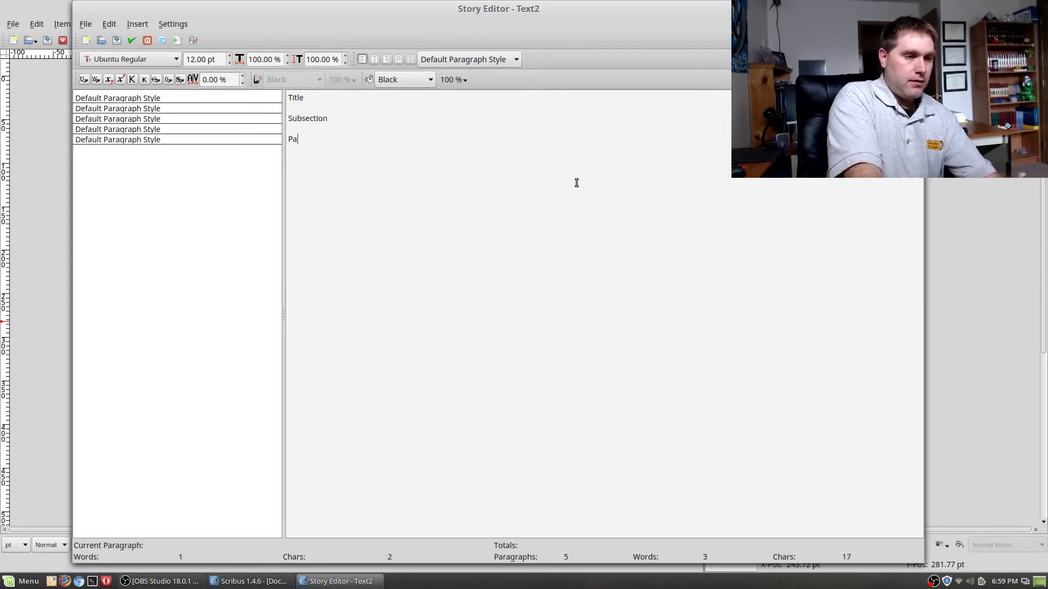
pyautogui.write('ragrap')
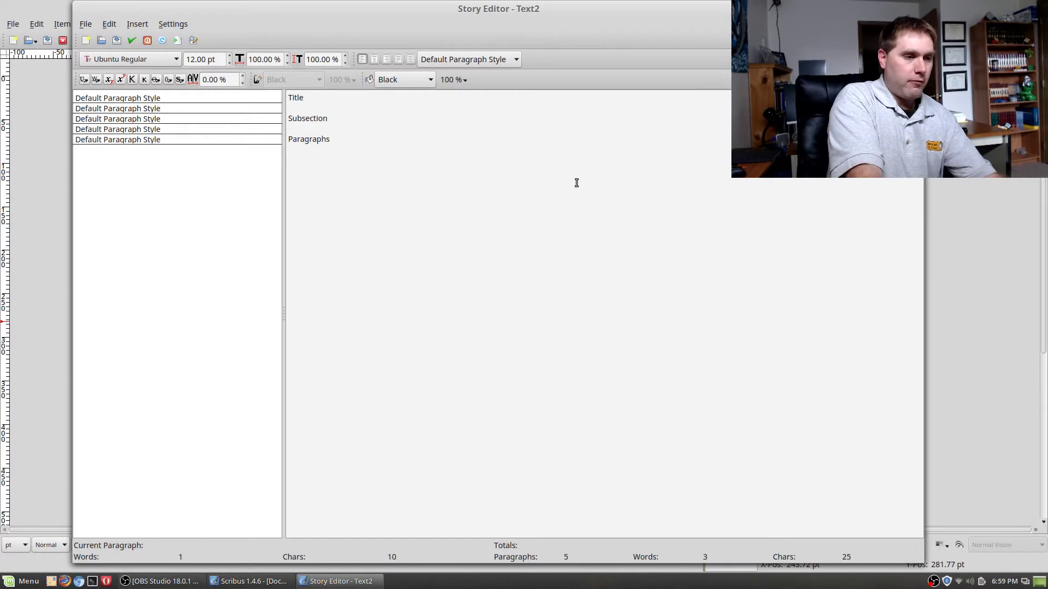
pyautogui.write('hs')
pyautogui.press('Return')
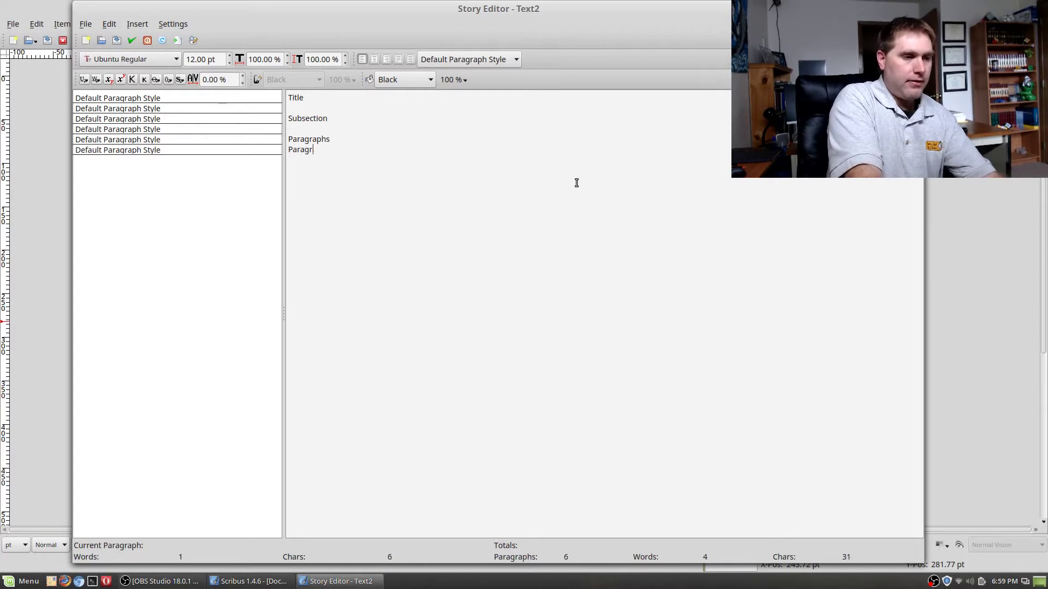
pyautogui.write('Paragraphs')
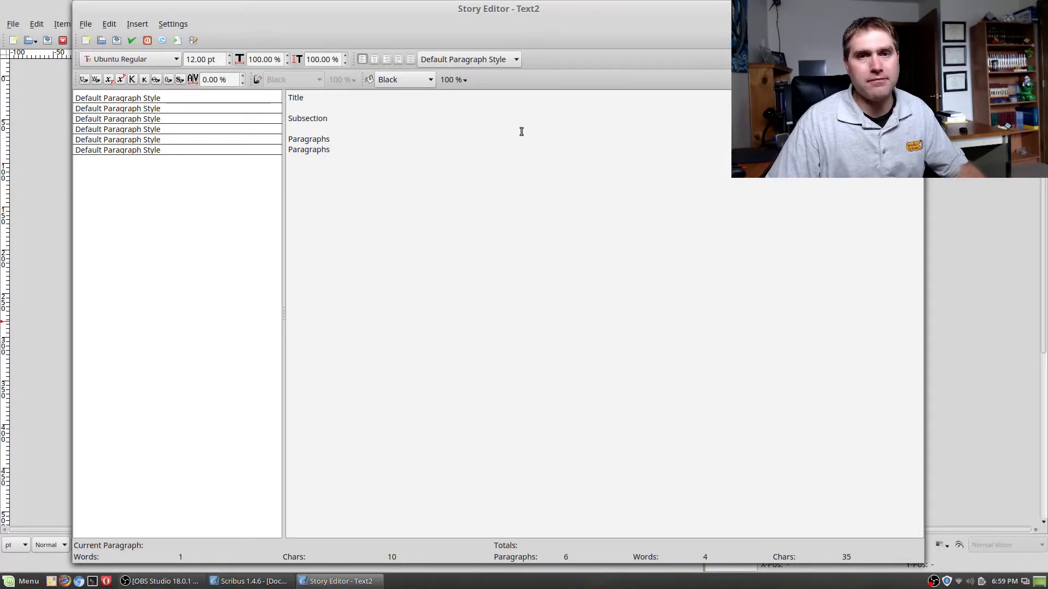
# - Apply the Recipe Title style to the "Title" line and the Section Title style to the "Subsection" line
pyautogui.click(160, 98)
pyautogui.click(190, 108)
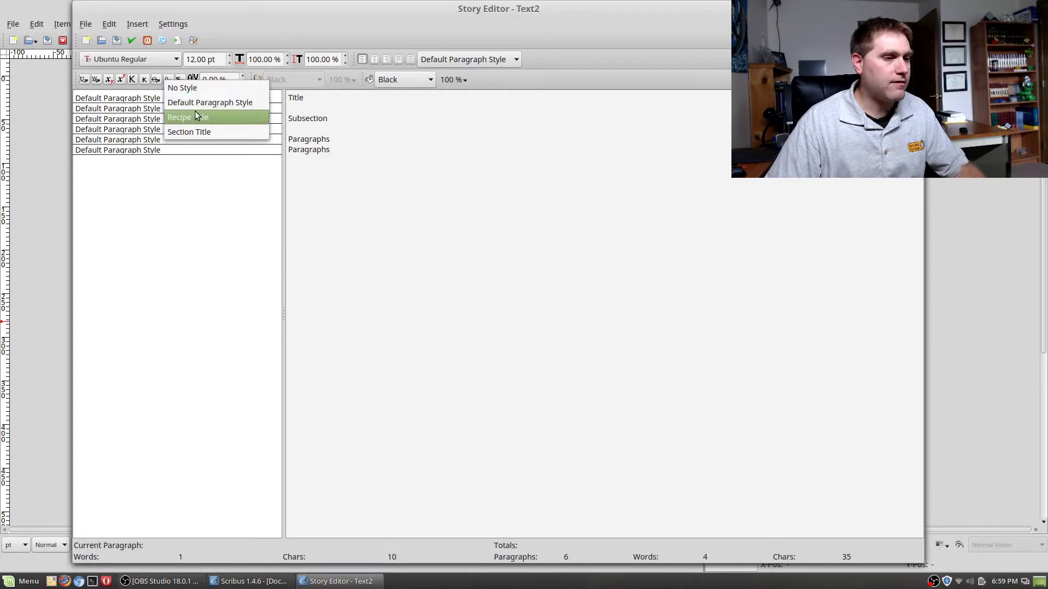
pyautogui.click(205, 118)
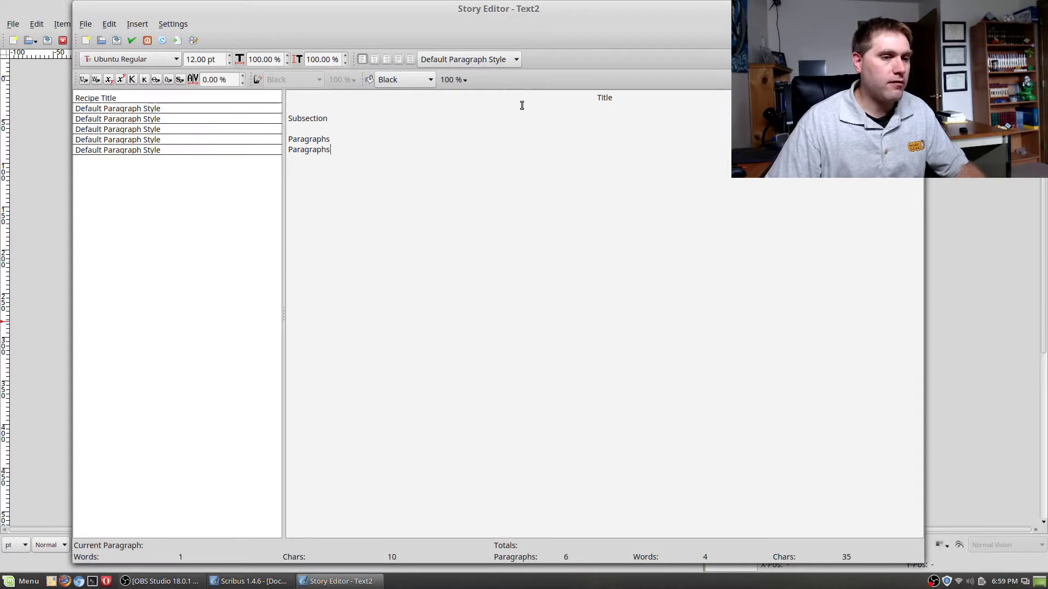
pyautogui.click(218, 119)
pyautogui.click(247, 133)
pyautogui.click(259, 157)
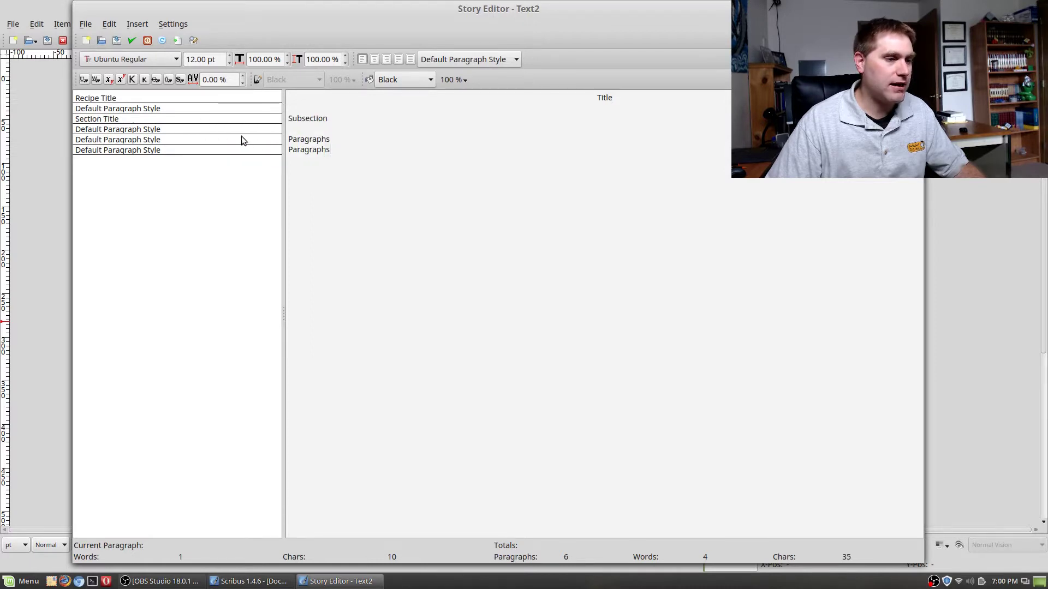
# - Assign Default Paragraph Style to the last "Paragraphs" line and apply the edited story to the text frame
pyautogui.click(238, 149)
pyautogui.click(265, 151)
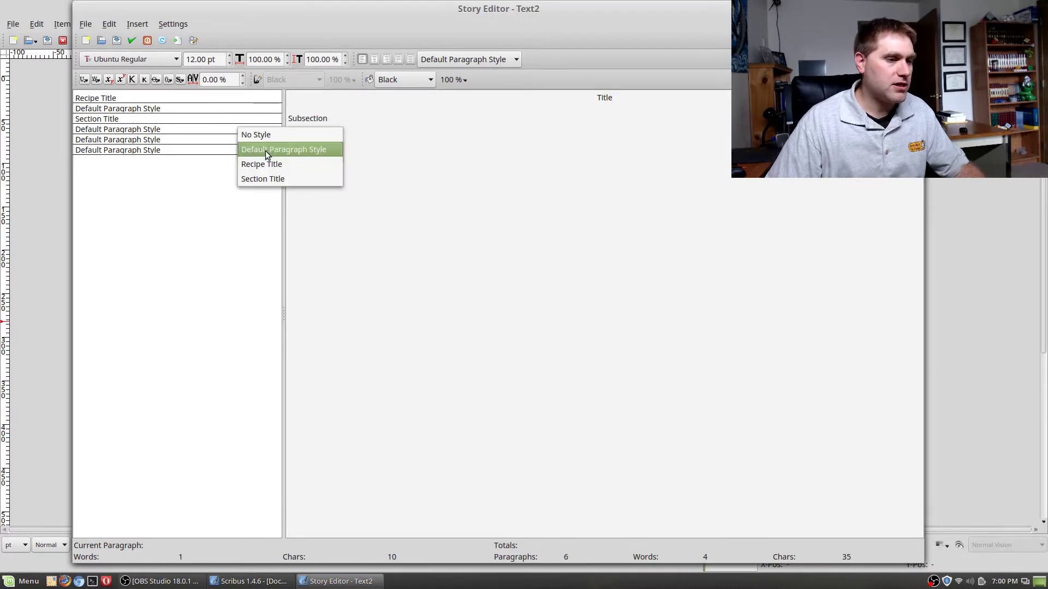
pyautogui.click(277, 150)
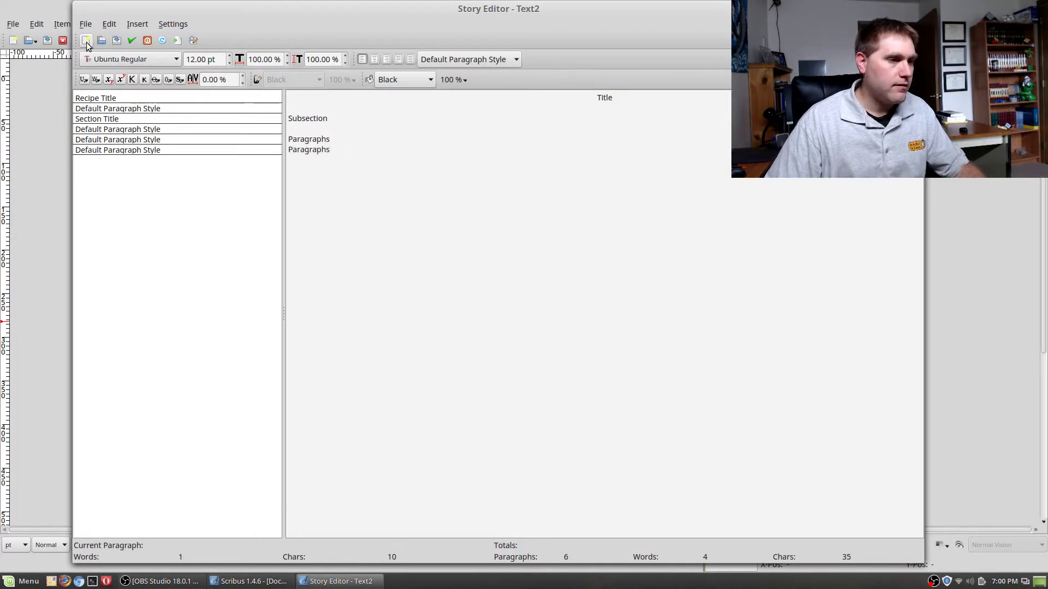
pyautogui.click(132, 41)
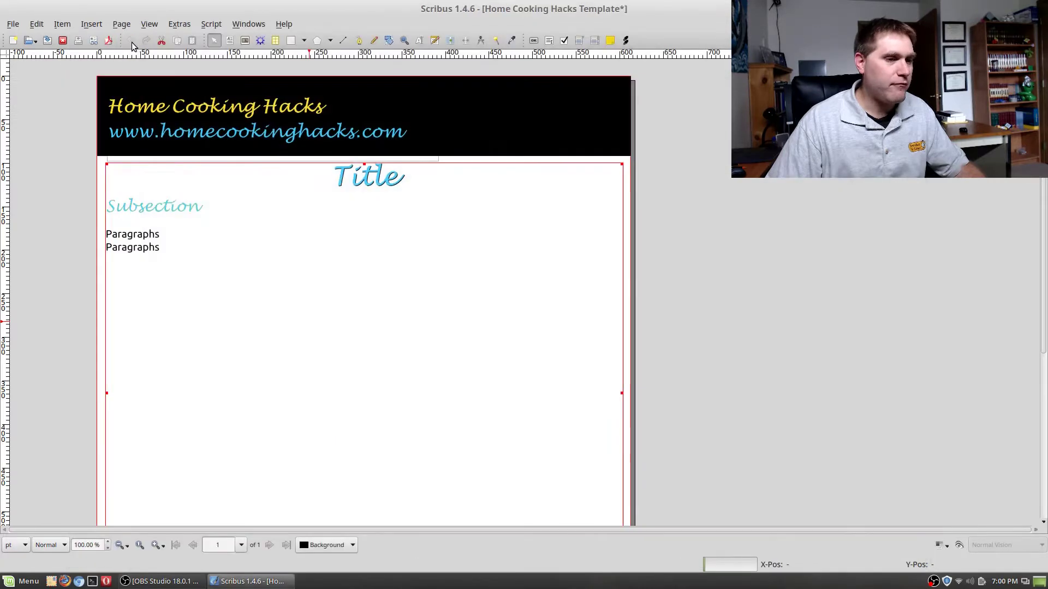
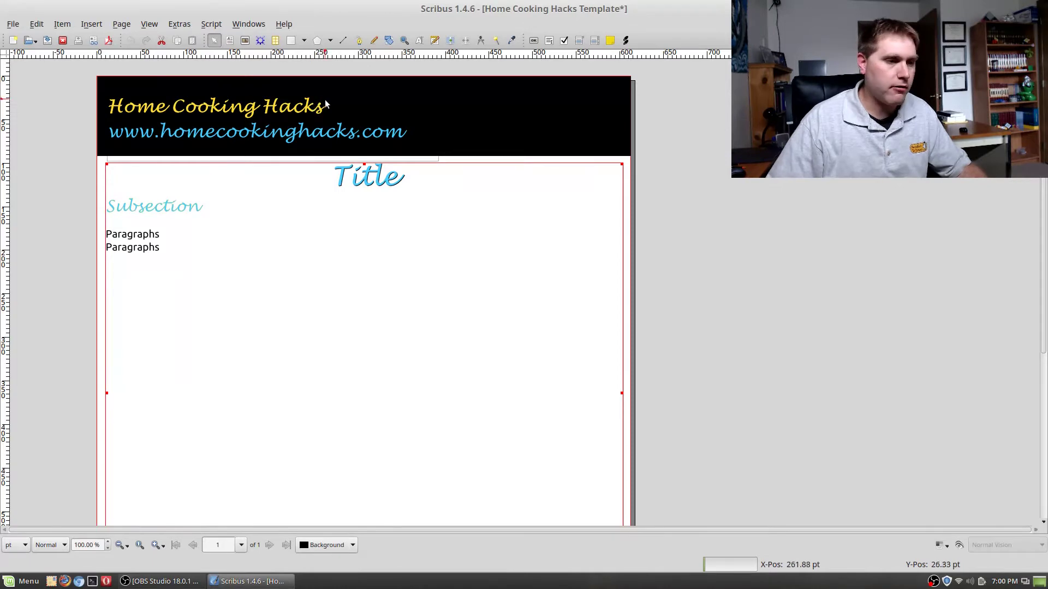
# - Select the website address text in the black header and examine its text frame information
pyautogui.click(171, 131)
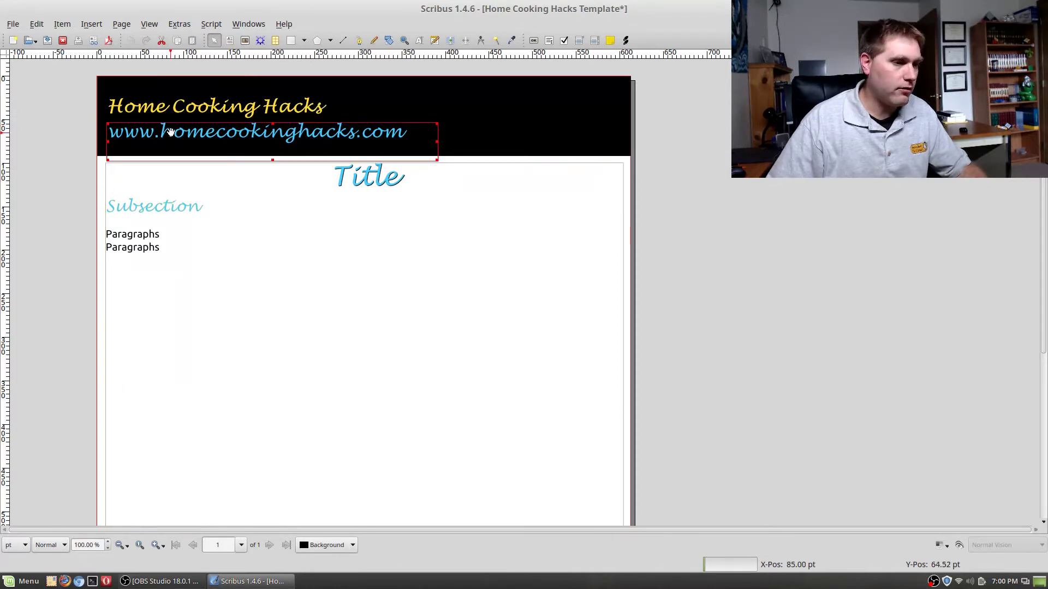
pyautogui.doubleClick(131, 134)
pyautogui.tripleClick(115, 133)
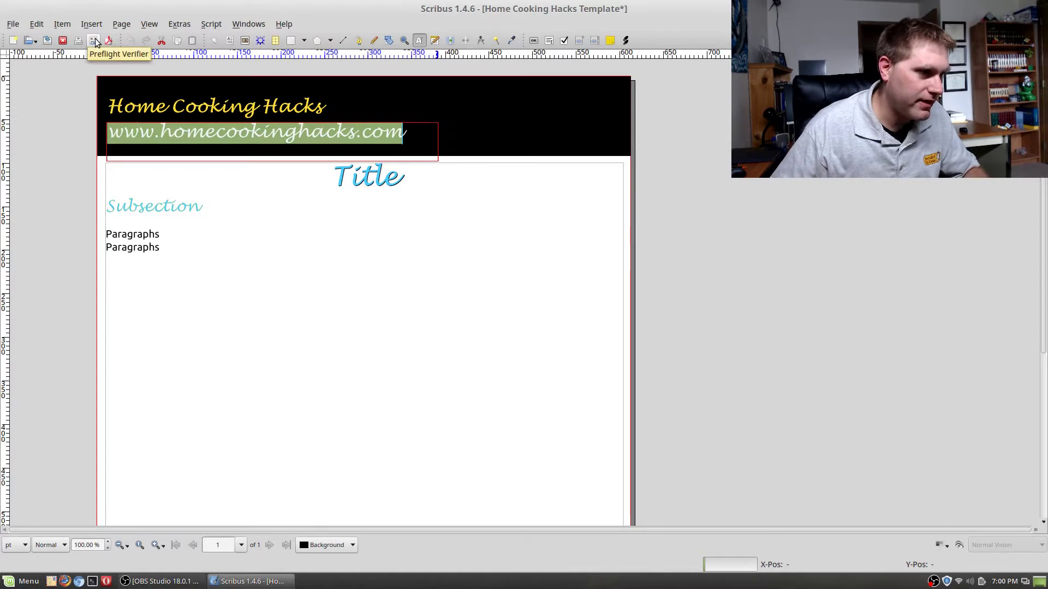
pyautogui.rightClick(175, 126)
pyautogui.moveTo(179, 130)
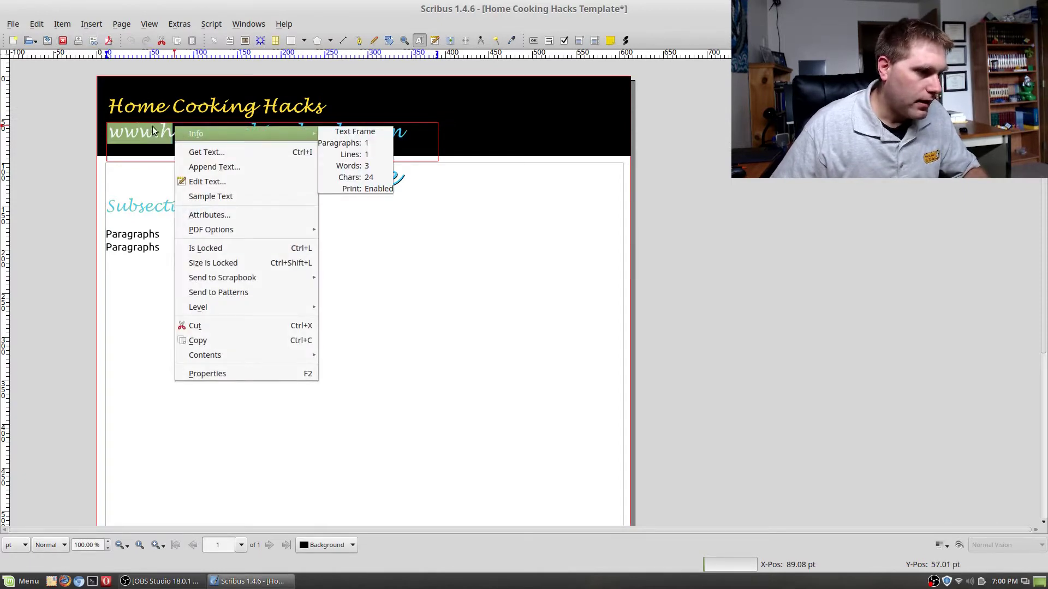
pyautogui.press('Escape')
pyautogui.press('Escape')
# - Close the Home Cooking Hacks Template document without saving the changes
pyautogui.scroll(-5, 492, 337)
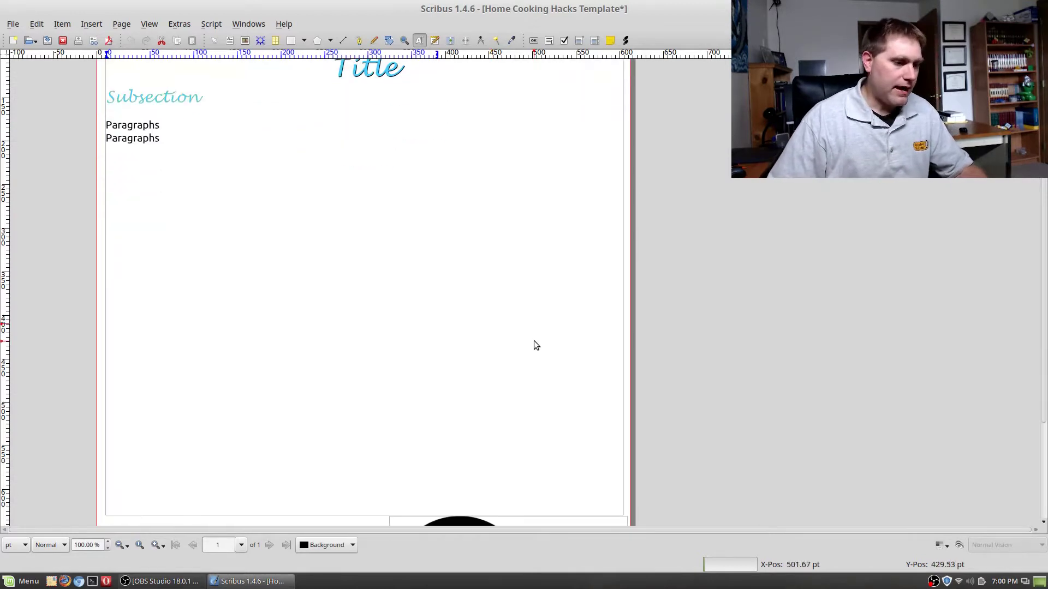
pyautogui.scroll(5, 537, 341)
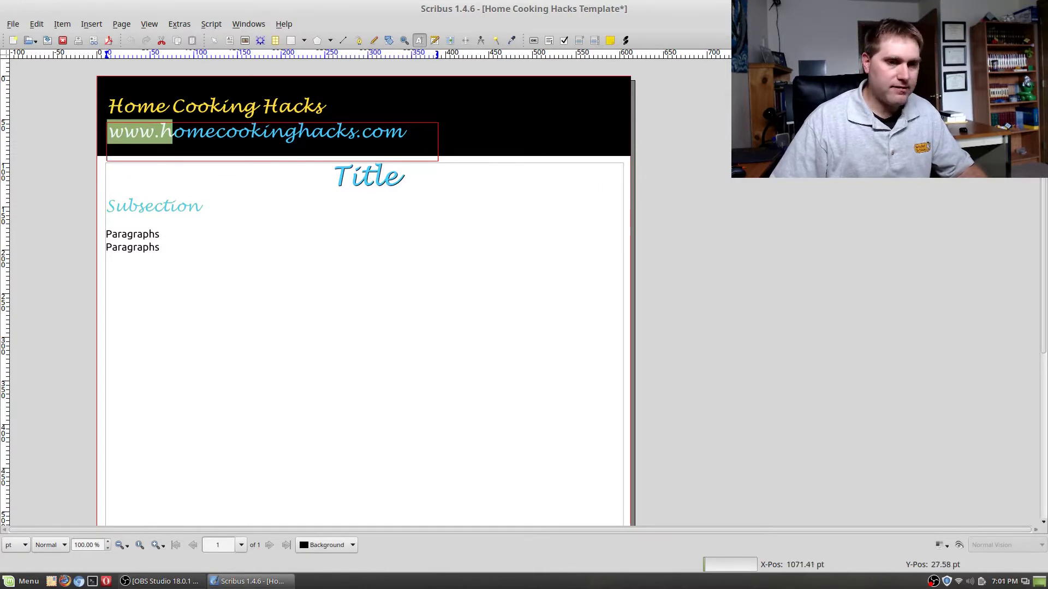
pyautogui.hotkey('ctrl', 'w')
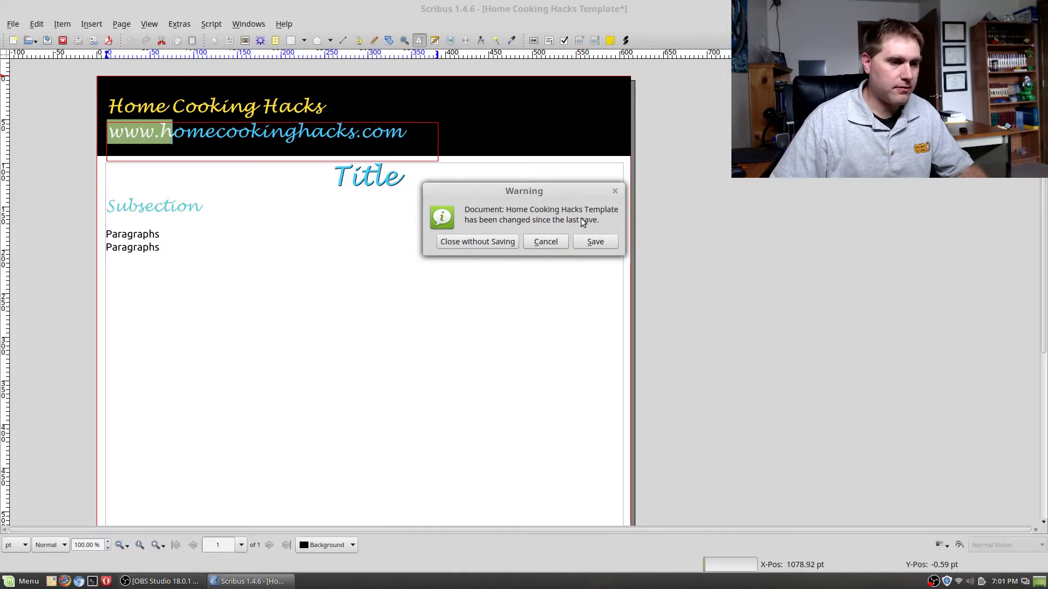
pyautogui.click(502, 243)
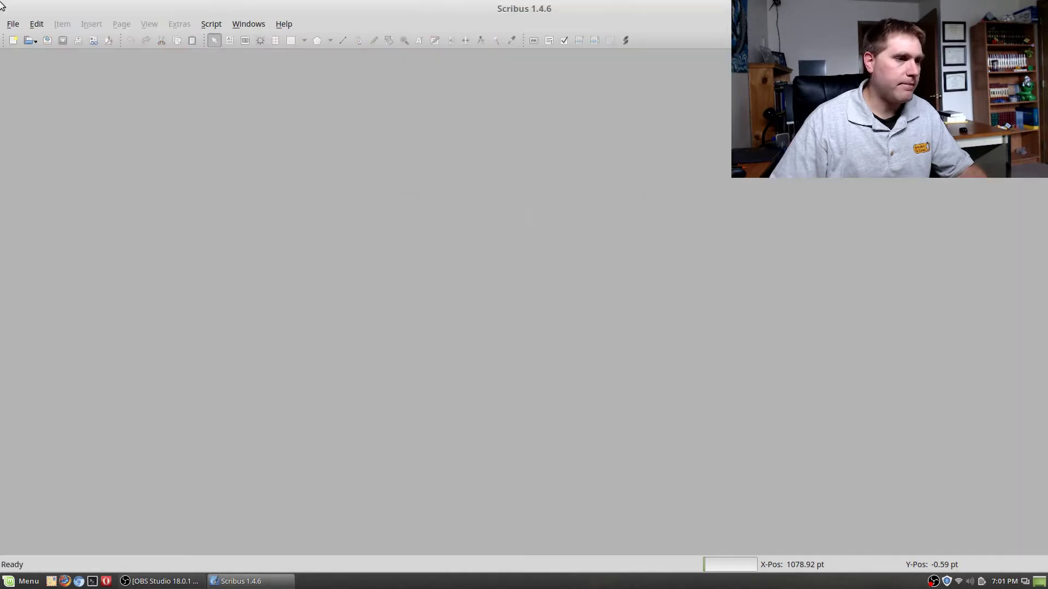
# - Create a new single-page A4 portrait document with 40 pt margins and points as the default unit
pyautogui.click(13, 40)
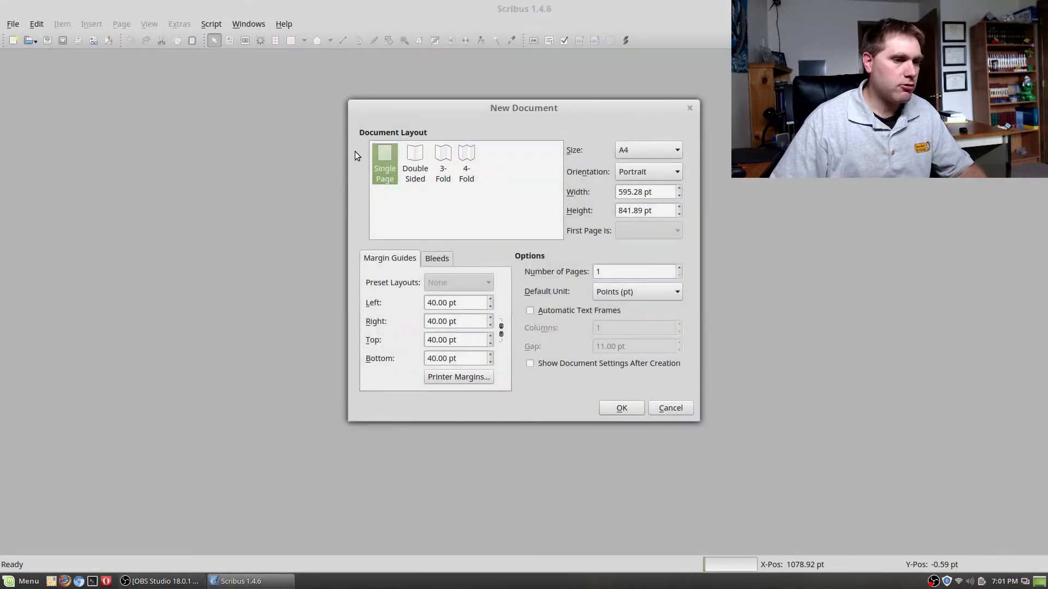
pyautogui.click(621, 408)
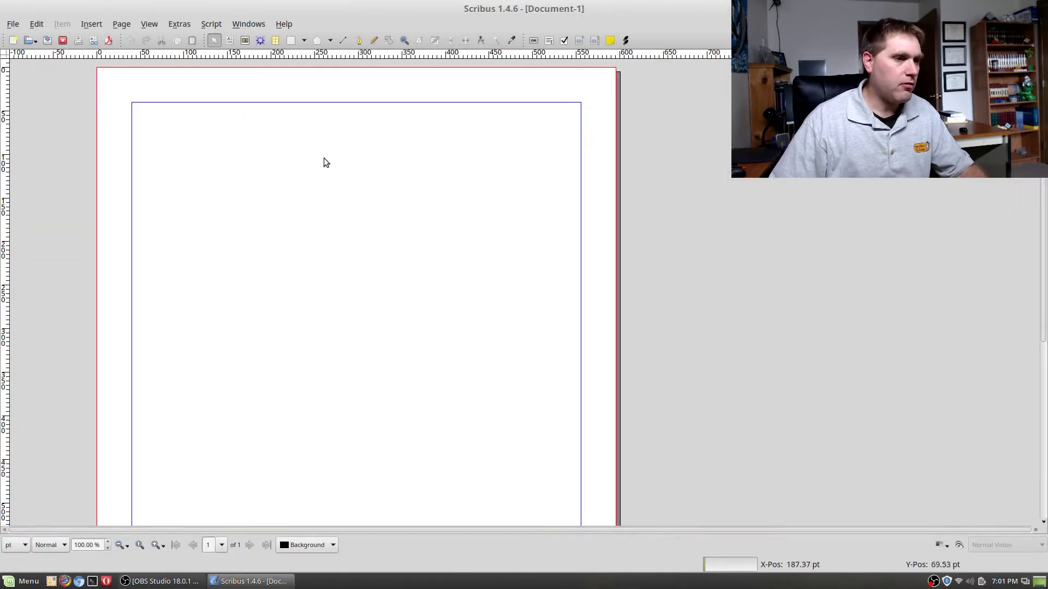
# - Draw the penguin from the Specials shapes and move it into the upper-right corner of the page margins
pyautogui.click(292, 42)
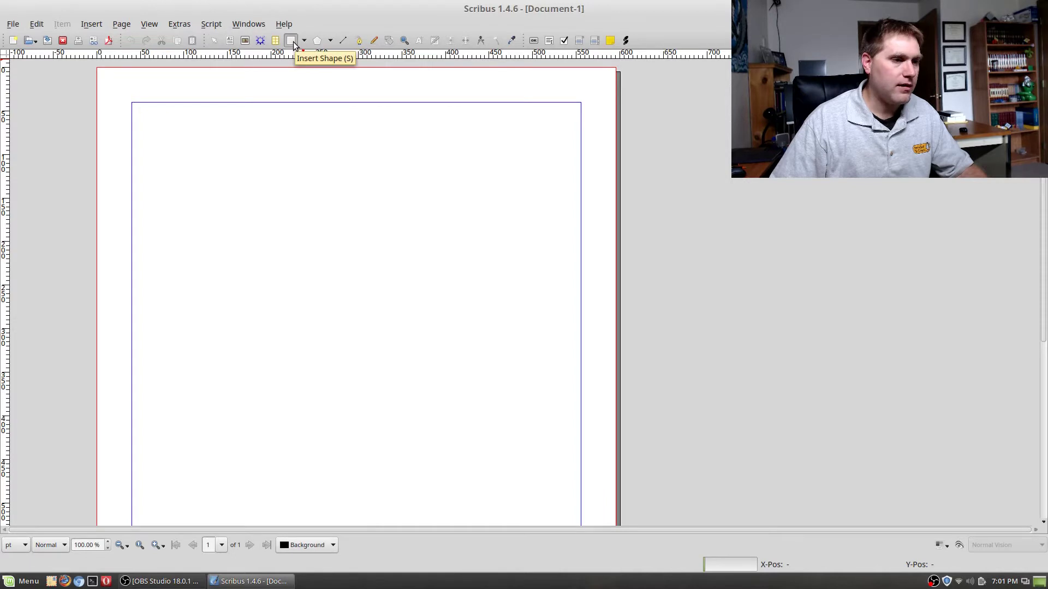
pyautogui.click(304, 40)
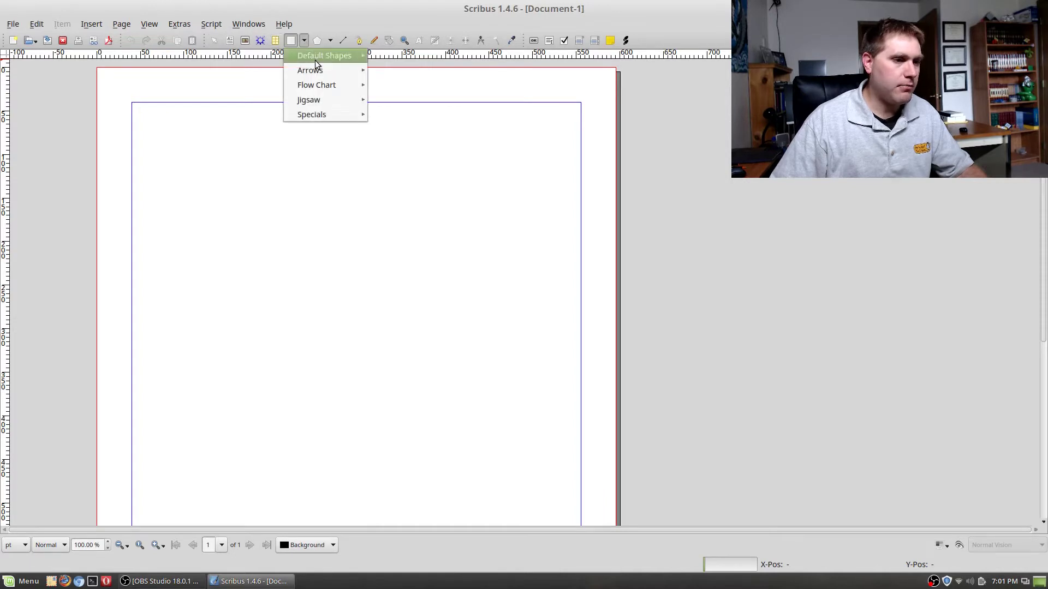
pyautogui.moveTo(326, 90)
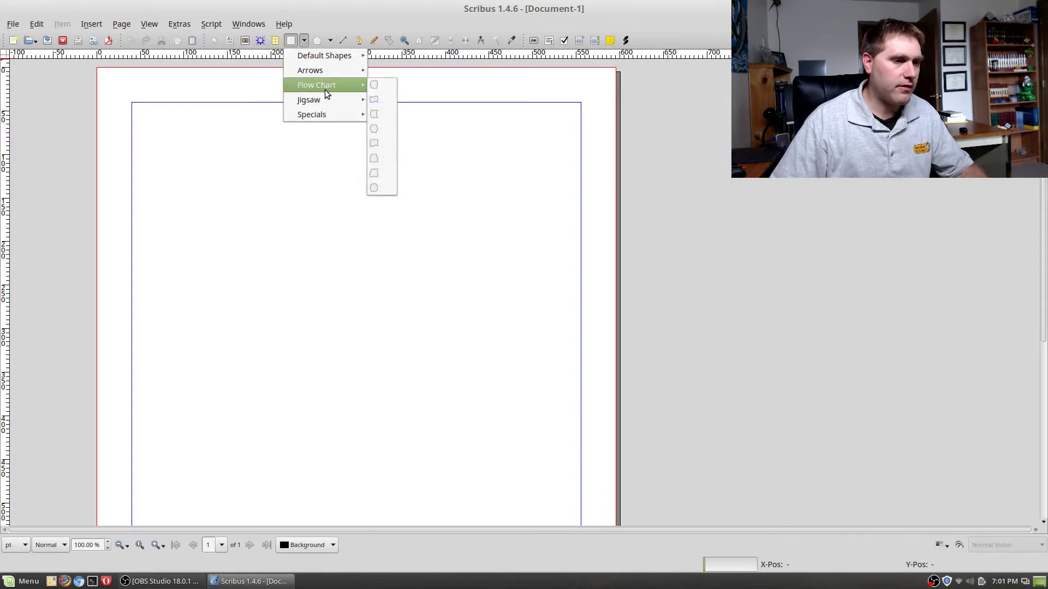
pyautogui.moveTo(318, 118)
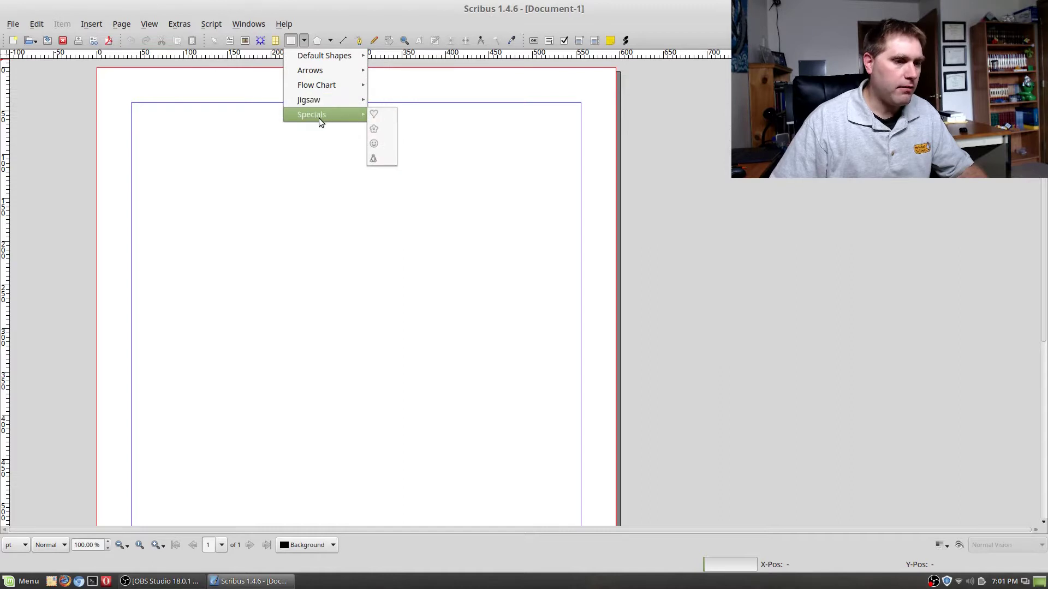
pyautogui.click(378, 158)
pyautogui.moveTo(190, 131)
pyautogui.mouseDown()
pyautogui.moveTo(274, 195)
pyautogui.moveTo(306, 273)
pyautogui.mouseUp()
pyautogui.moveTo(236, 170); pyautogui.dragTo(531, 146)
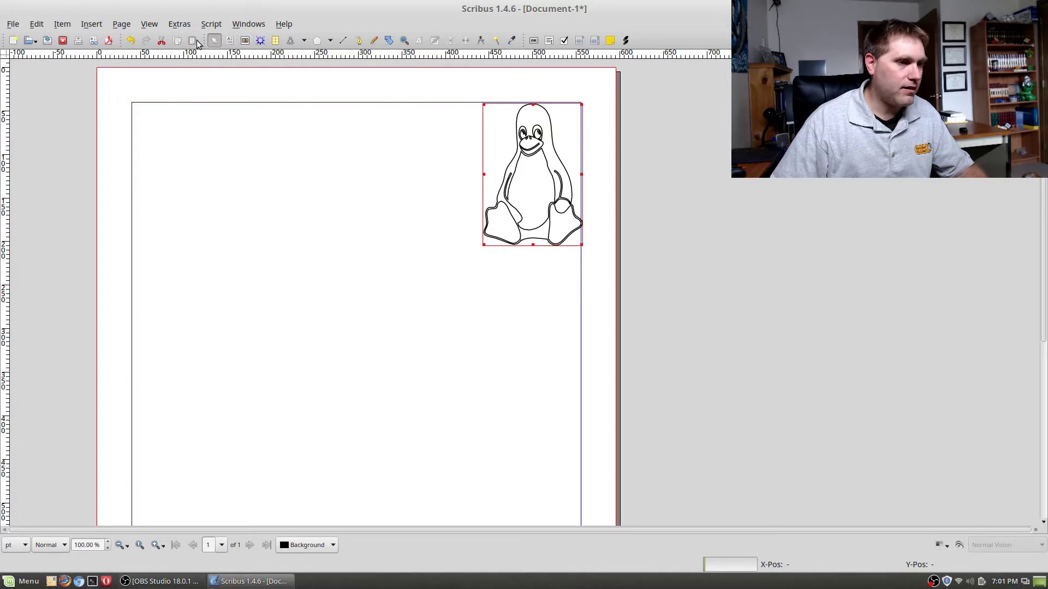
# - Draw a default rectangle about 598 pt wide and 219 pt high across the top of the page, covering the penguin's area
pyautogui.click(318, 41)
pyautogui.click(317, 41)
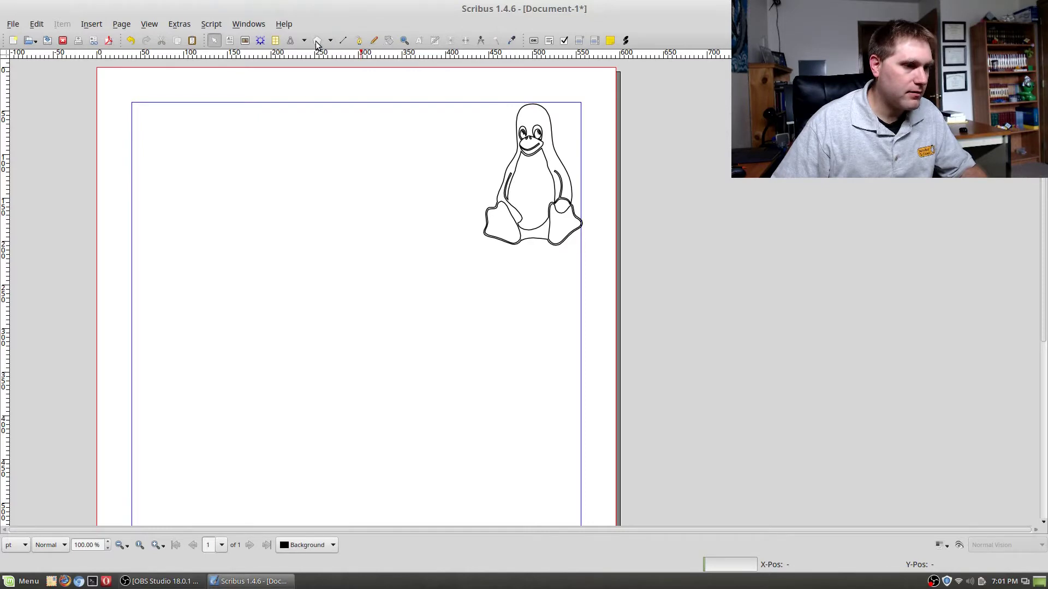
pyautogui.click(304, 40)
pyautogui.moveTo(327, 56)
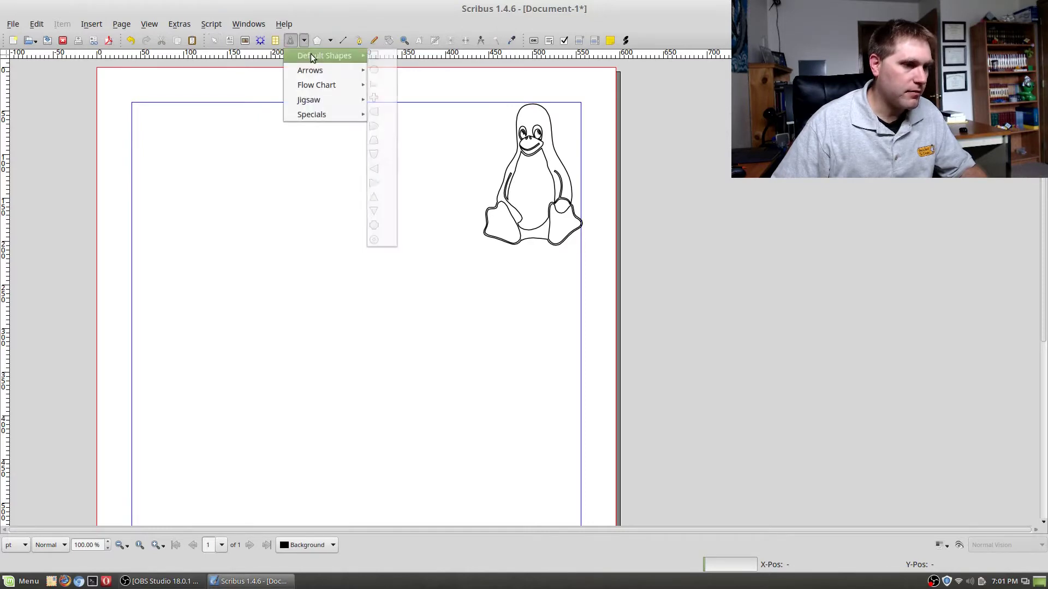
pyautogui.click(373, 55)
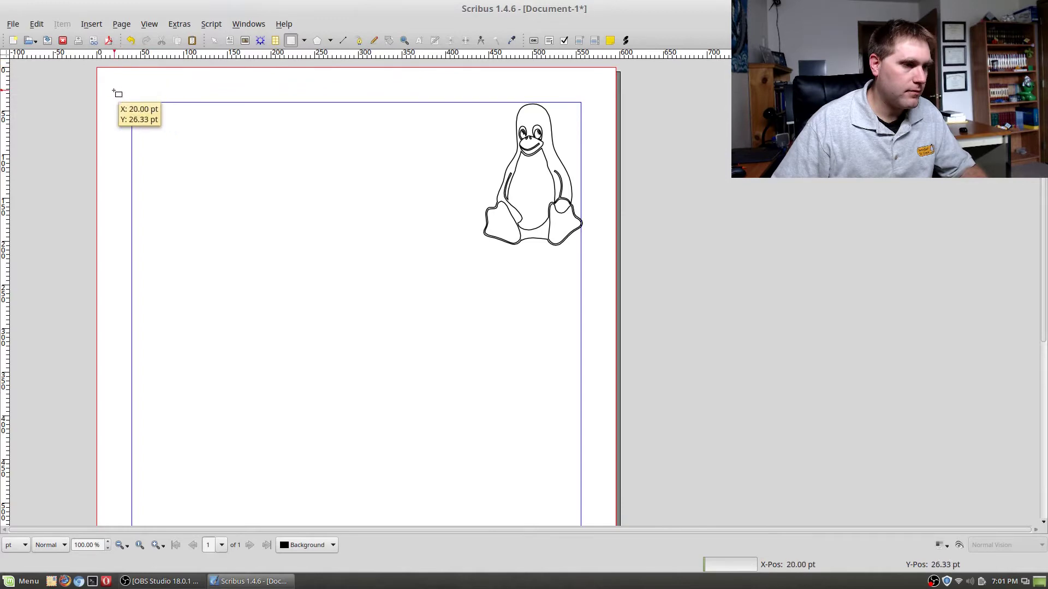
pyautogui.moveTo(99, 73); pyautogui.dragTo(620, 257)
pyautogui.moveTo(541, 245); pyautogui.dragTo(538, 245)
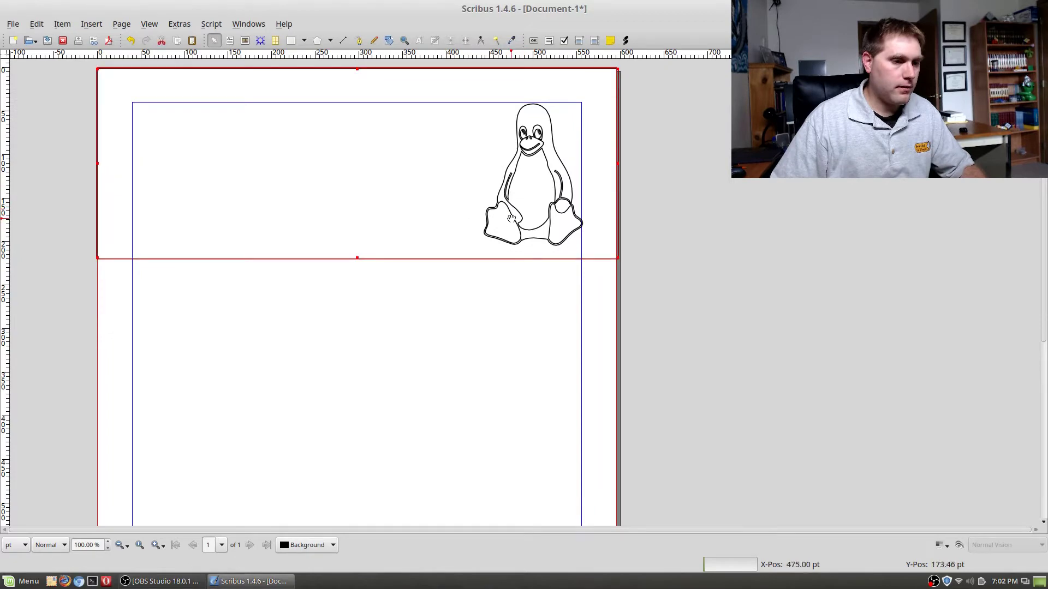
# - Lower the header rectangle one level so that it sits behind the penguin
pyautogui.rightClick(447, 216)
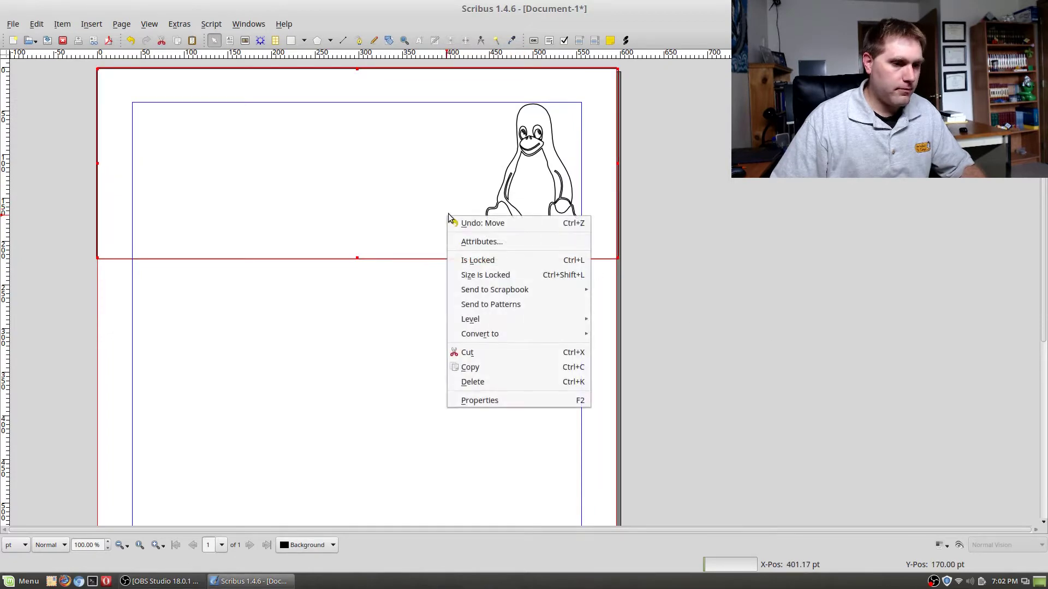
pyautogui.moveTo(516, 319)
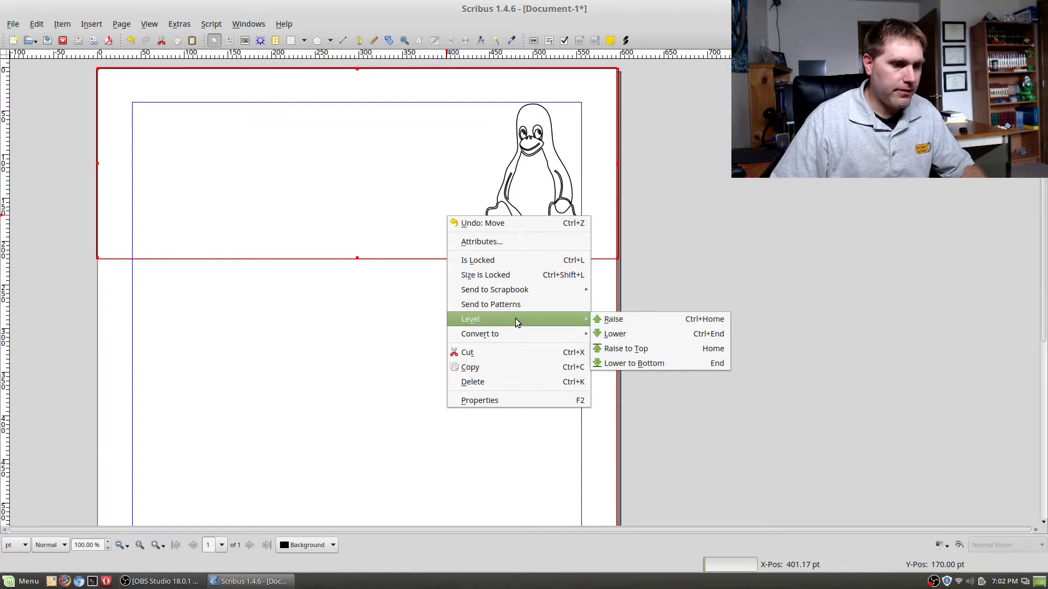
pyautogui.click(625, 332)
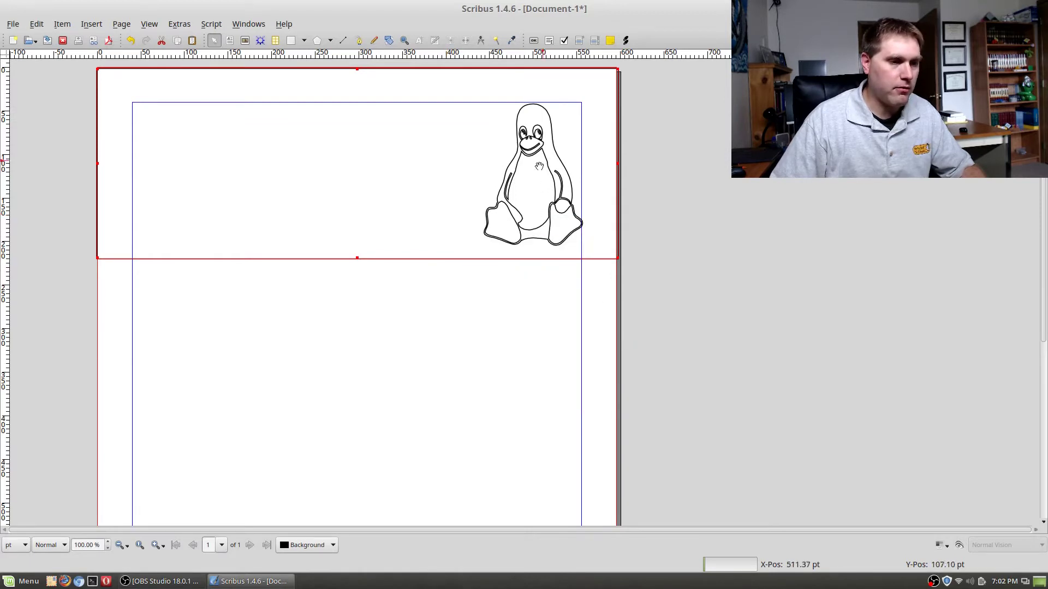
pyautogui.rightClick(250, 197)
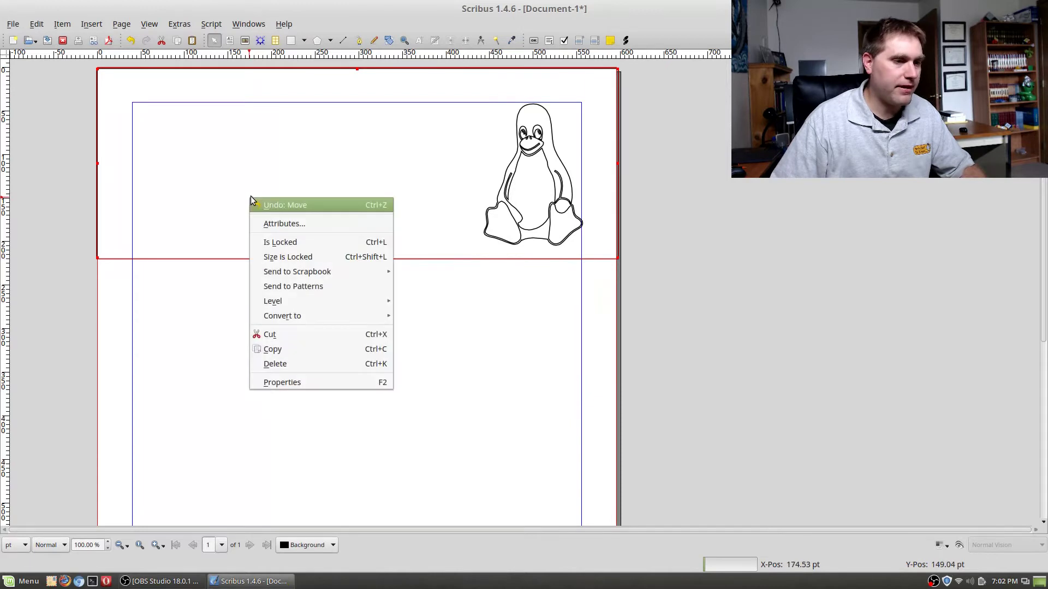
pyautogui.click(436, 107)
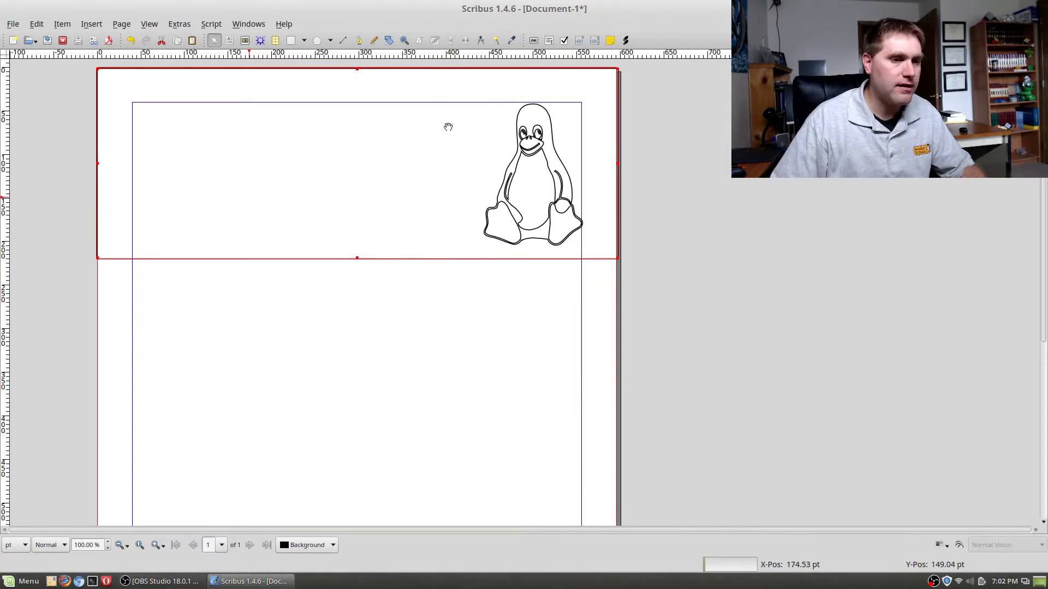
pyautogui.rightClick(376, 117)
pyautogui.click(435, 143)
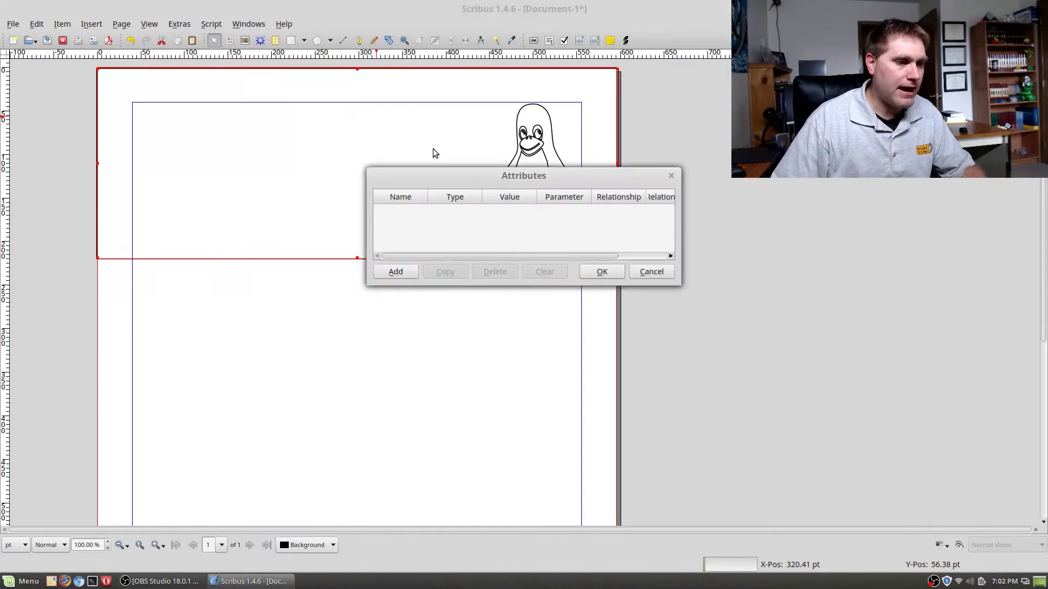
pyautogui.click(652, 271)
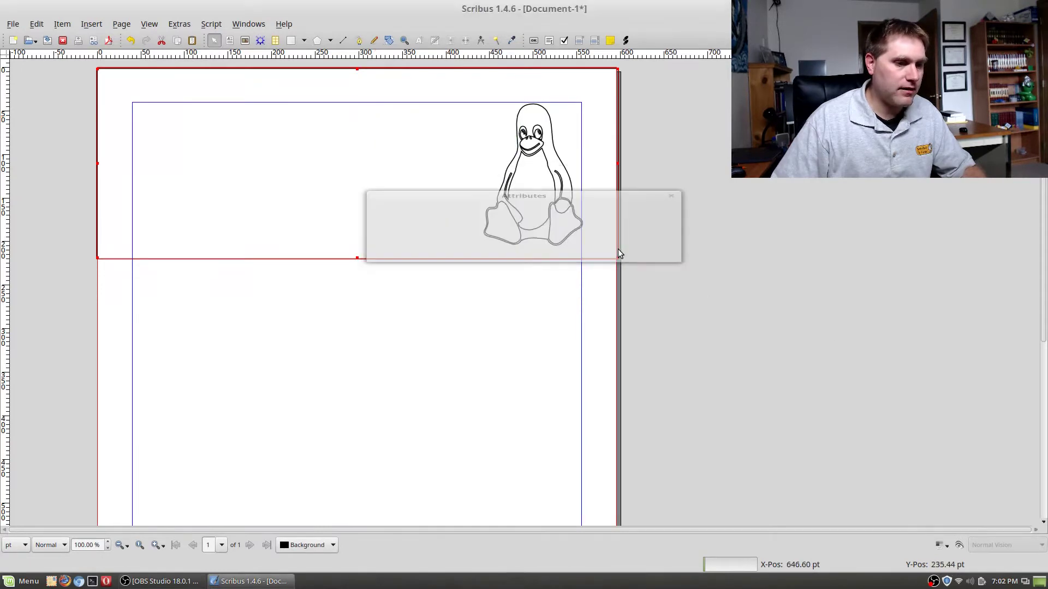
# - Open the header rectangle's properties, look over its shape settings and display its fill color settings
pyautogui.rightClick(342, 145)
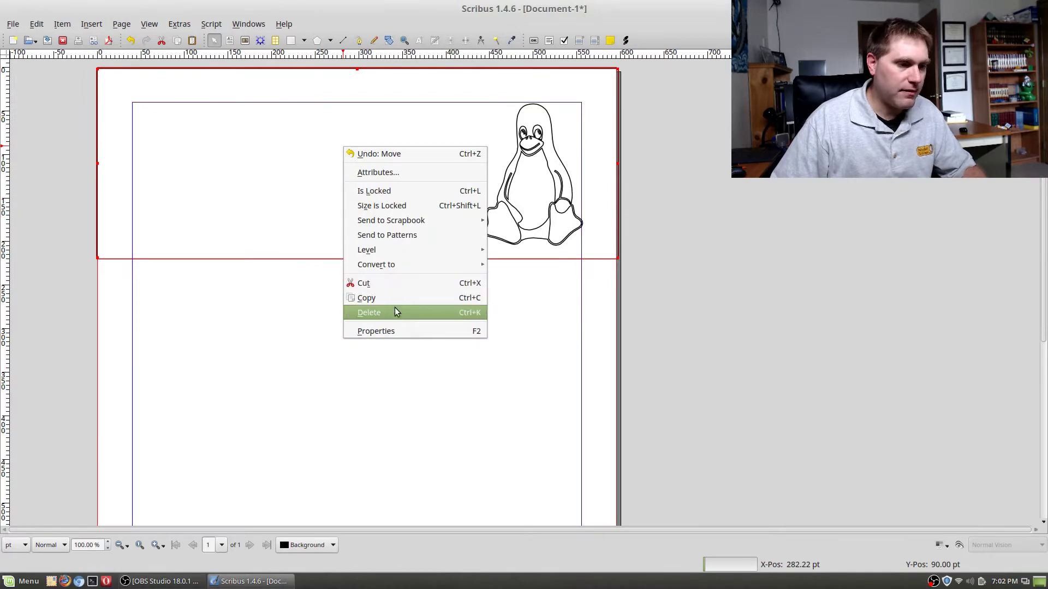
pyautogui.click(395, 336)
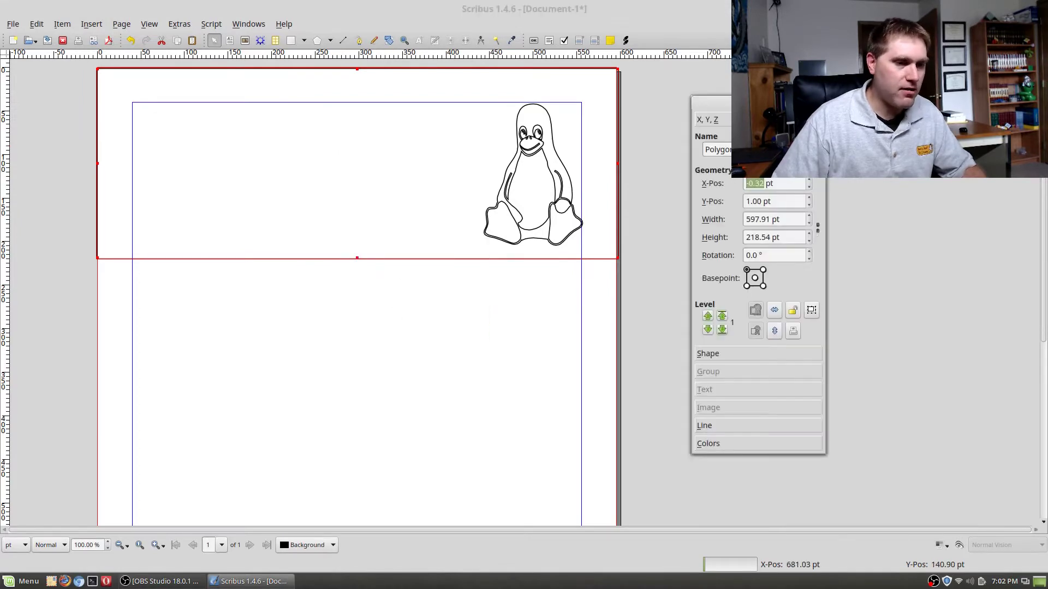
pyautogui.click(719, 355)
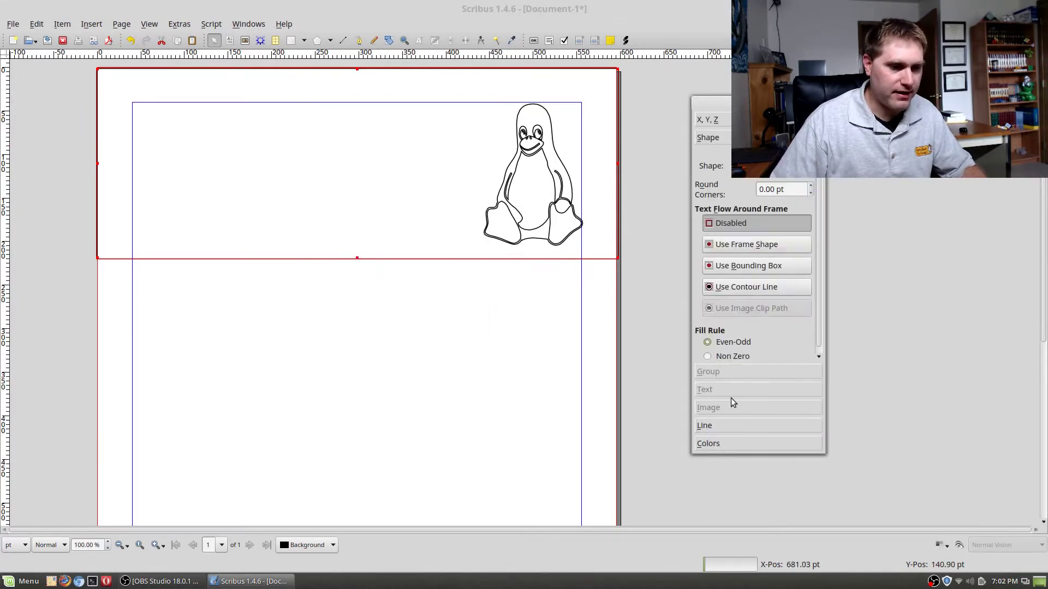
pyautogui.click(716, 443)
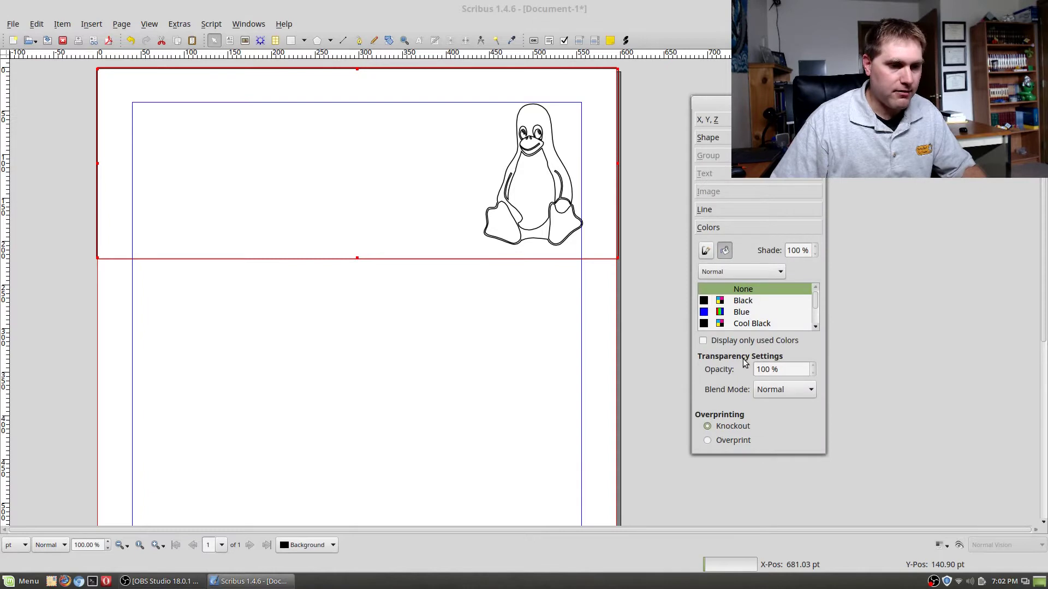
# - Try out several fills on the header rectangle, including Black, Blue, Cool Black and White
pyautogui.click(744, 301)
pyautogui.click(743, 312)
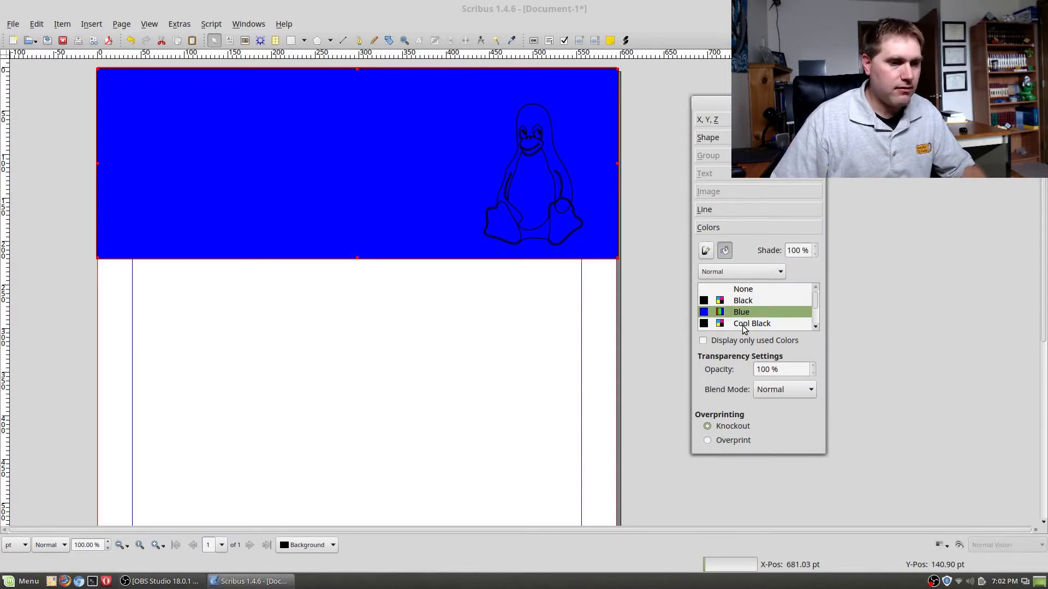
pyautogui.click(744, 325)
pyautogui.click(741, 302)
pyautogui.click(744, 313)
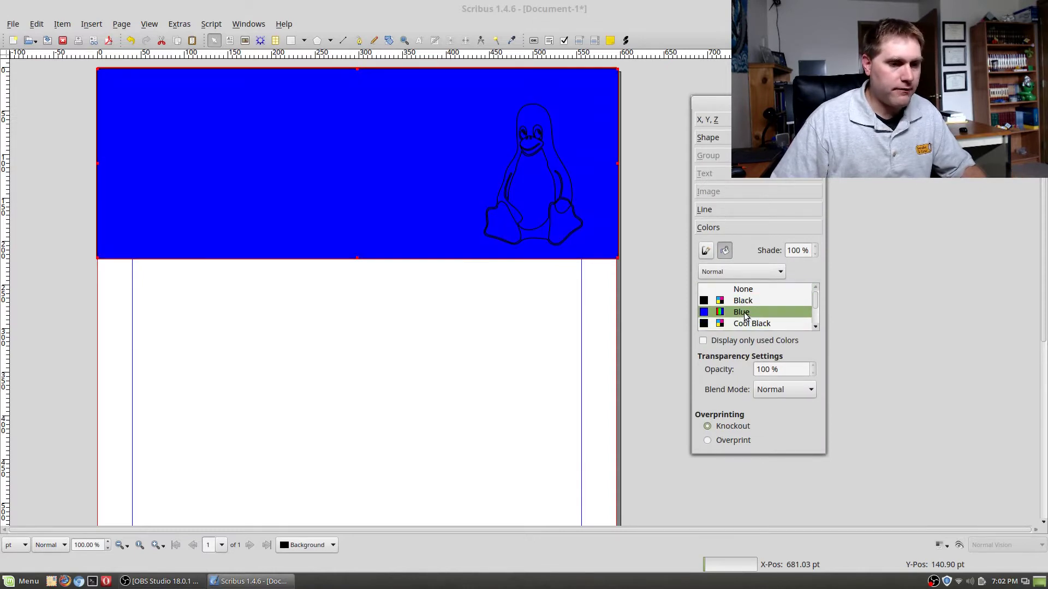
pyautogui.scroll(-1, 751, 314)
pyautogui.click(743, 324)
pyautogui.scroll(-2, 745, 322)
pyautogui.click(746, 313)
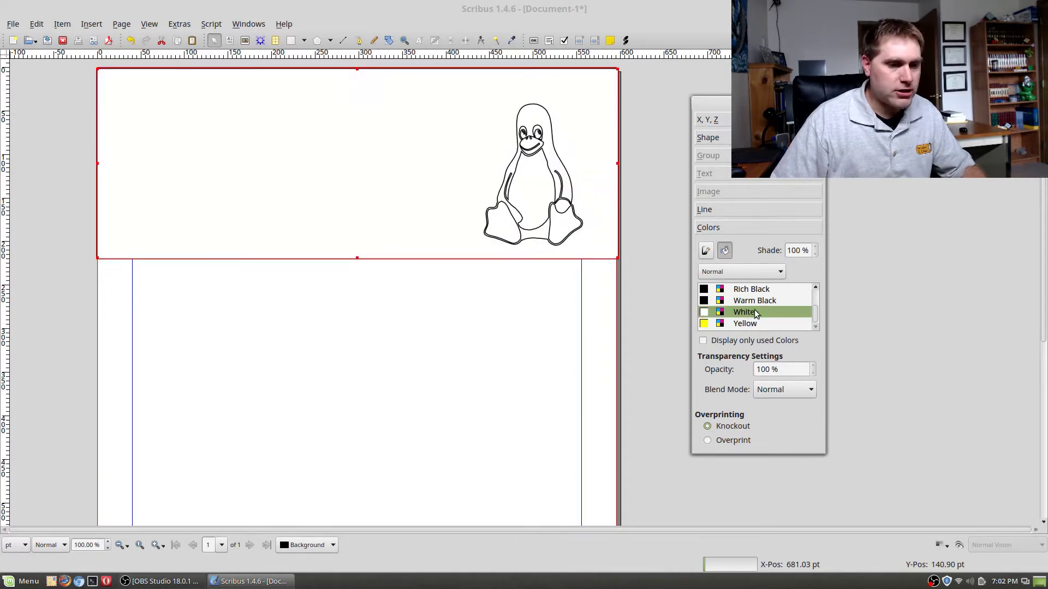
# - Look through the color list, try Rich Black on the header rectangle and reset its fill to None
pyautogui.scroll(3, 746, 313)
pyautogui.scroll(-1, 743, 313)
pyautogui.scroll(1, 745, 316)
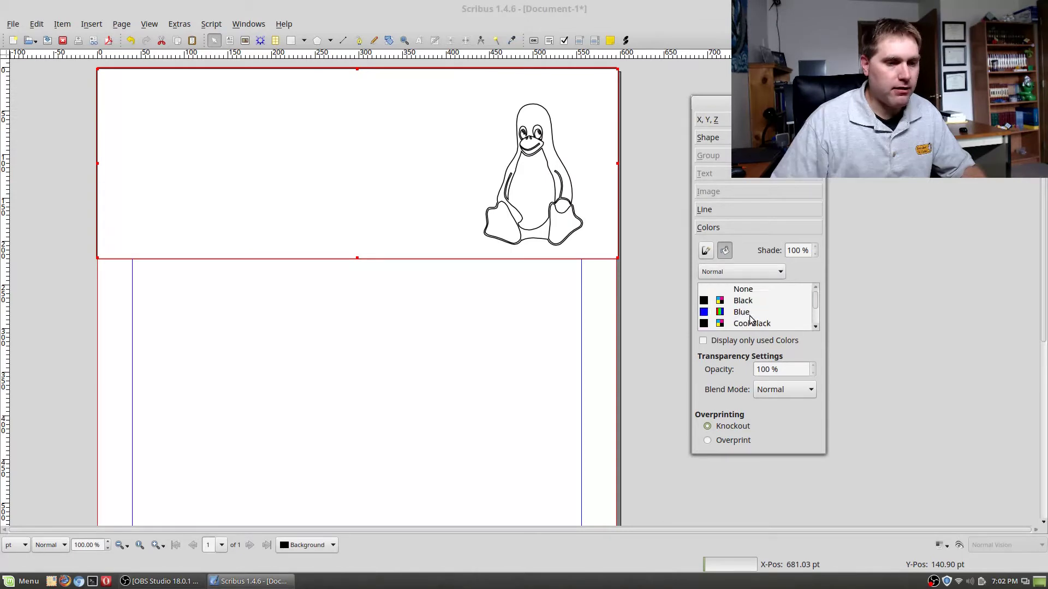
pyautogui.scroll(-3, 756, 316)
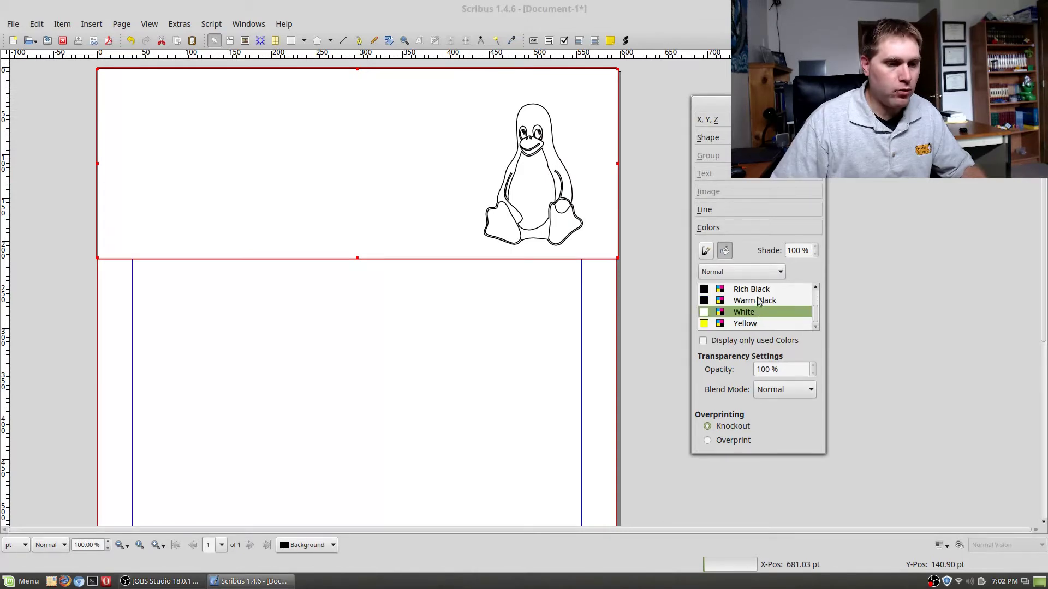
pyautogui.click(758, 289)
pyautogui.scroll(3, 753, 306)
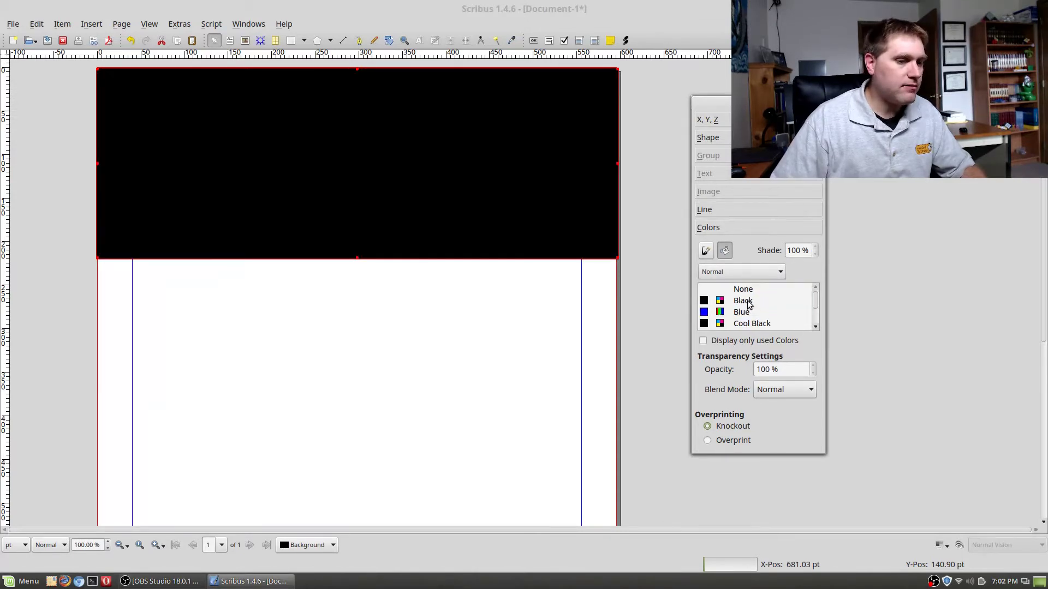
pyautogui.click(725, 290)
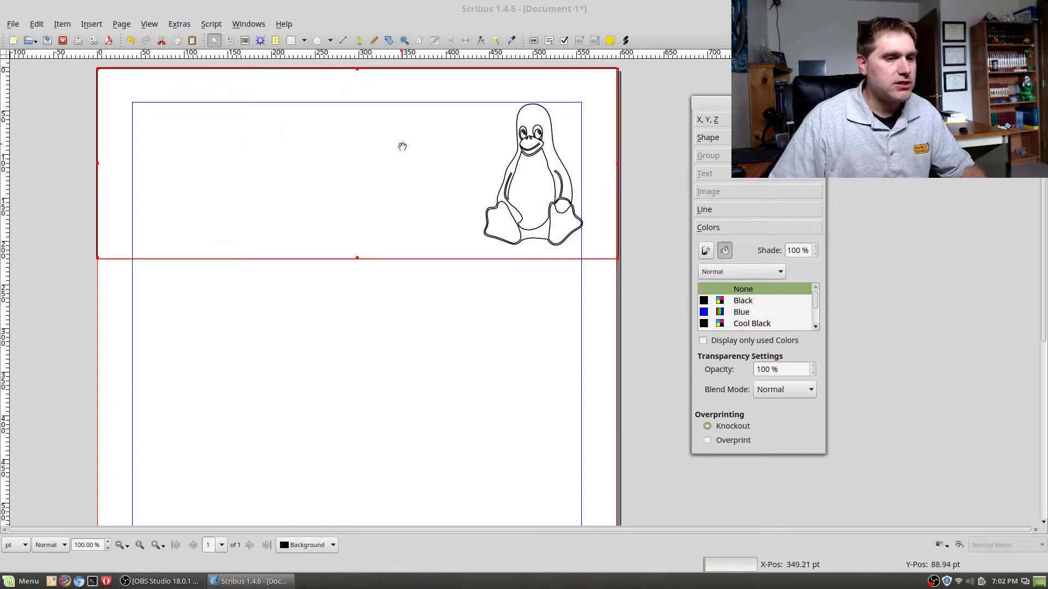
# - Start a new color in the document's color list and set its color model to RGB
pyautogui.click(20, 24)
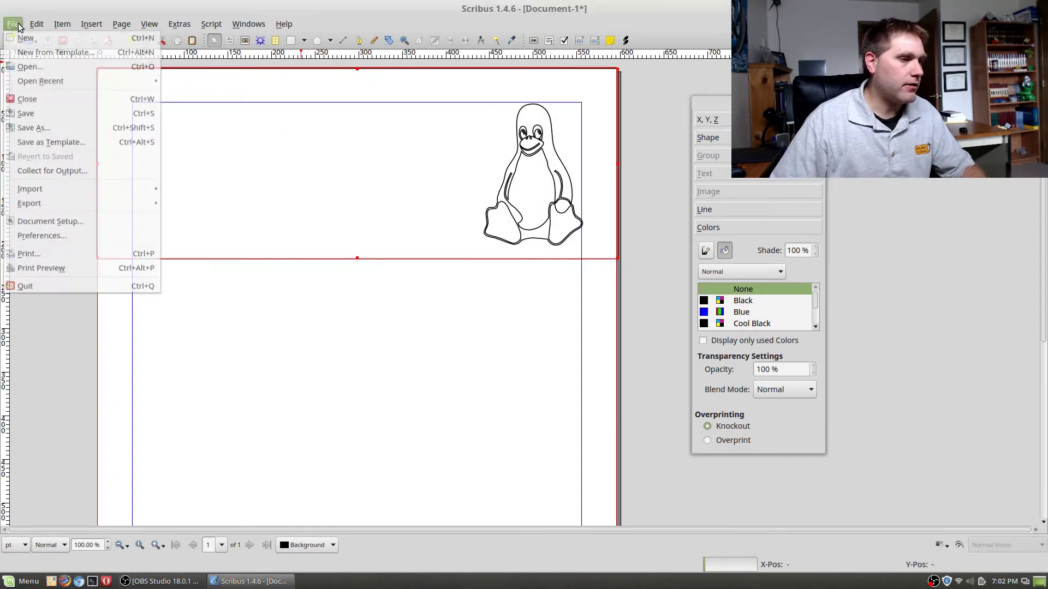
pyautogui.moveTo(36, 26)
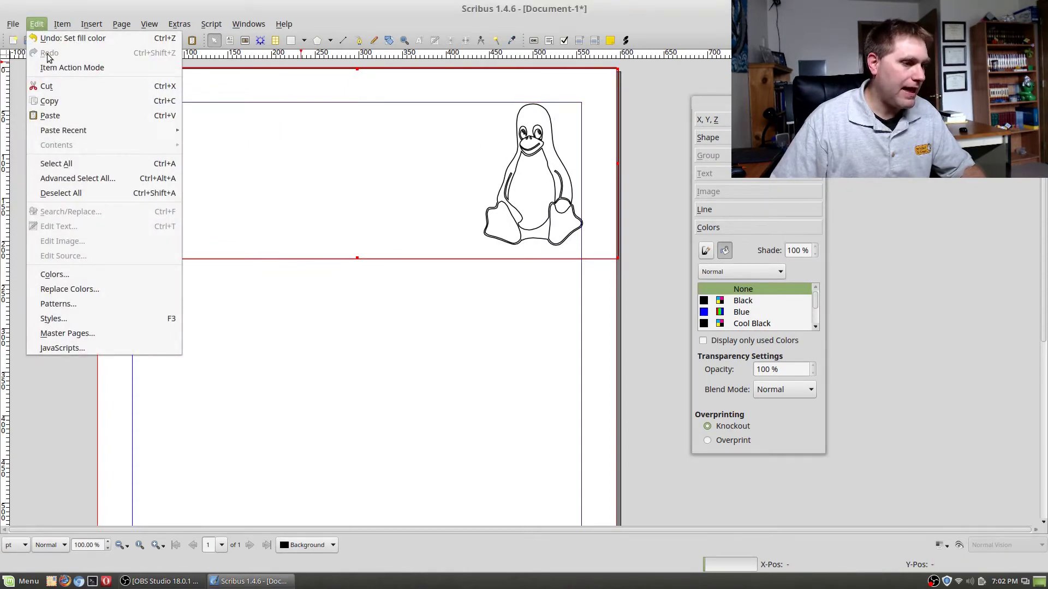
pyautogui.click(82, 275)
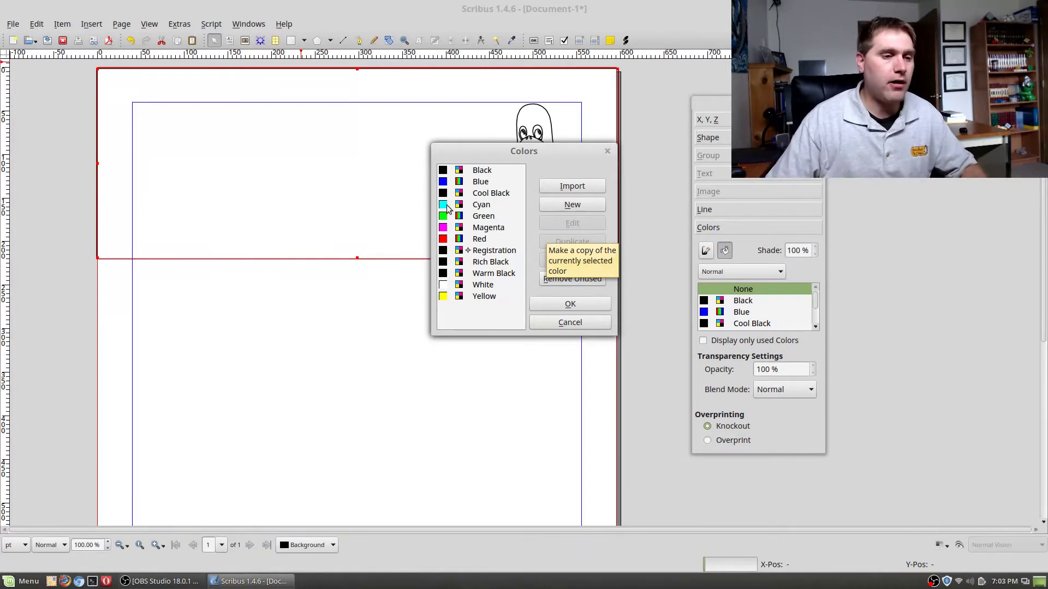
pyautogui.click(570, 205)
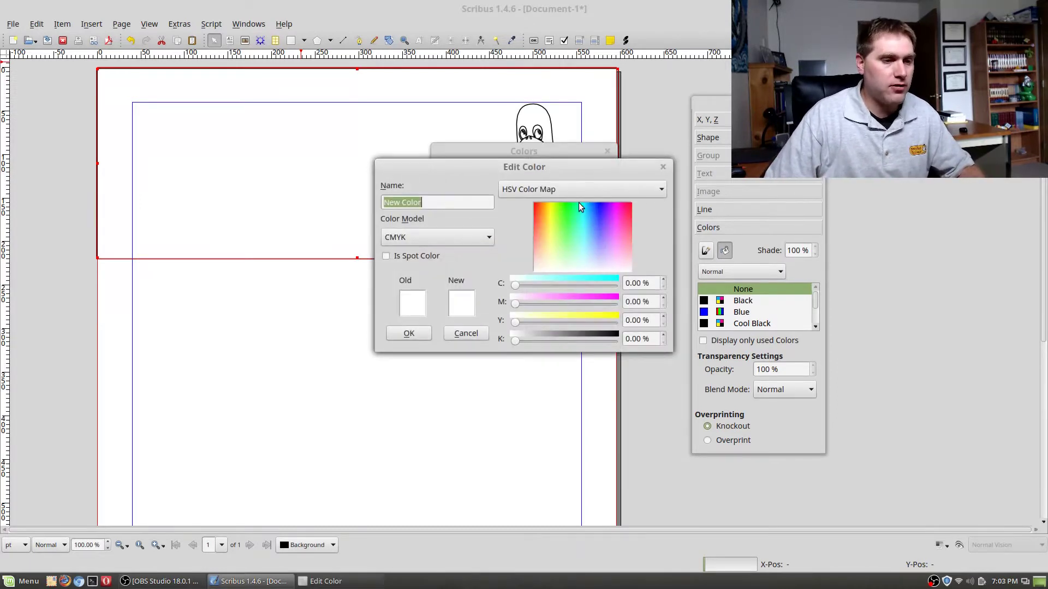
pyautogui.click(466, 240)
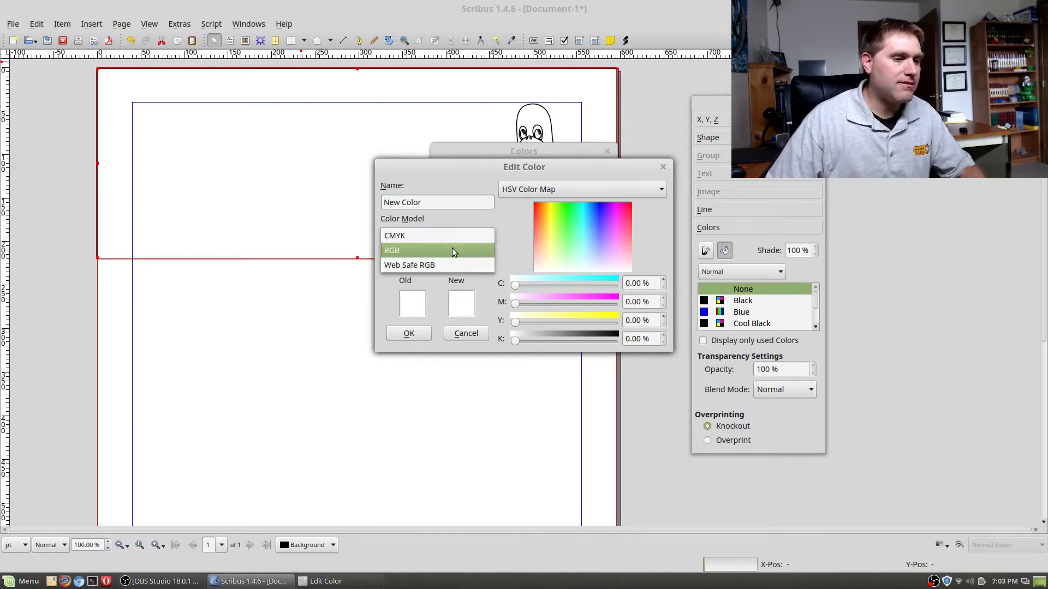
pyautogui.click(444, 248)
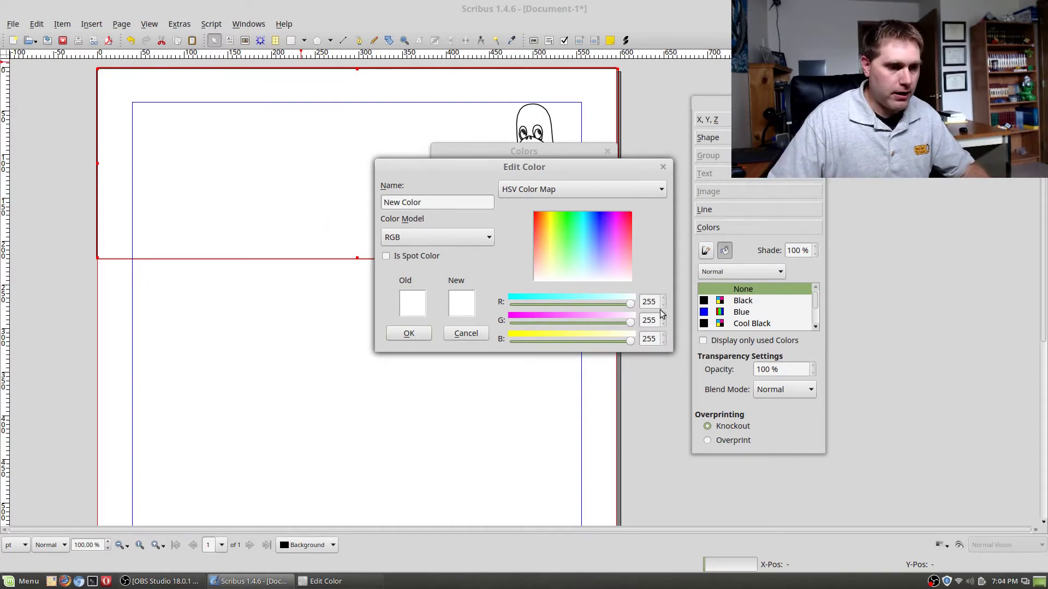
# - Mix the new color as R 143, G 153, B 135, name it Ugly and save it to the document's colors
pyautogui.scroll(-1, 655, 305)
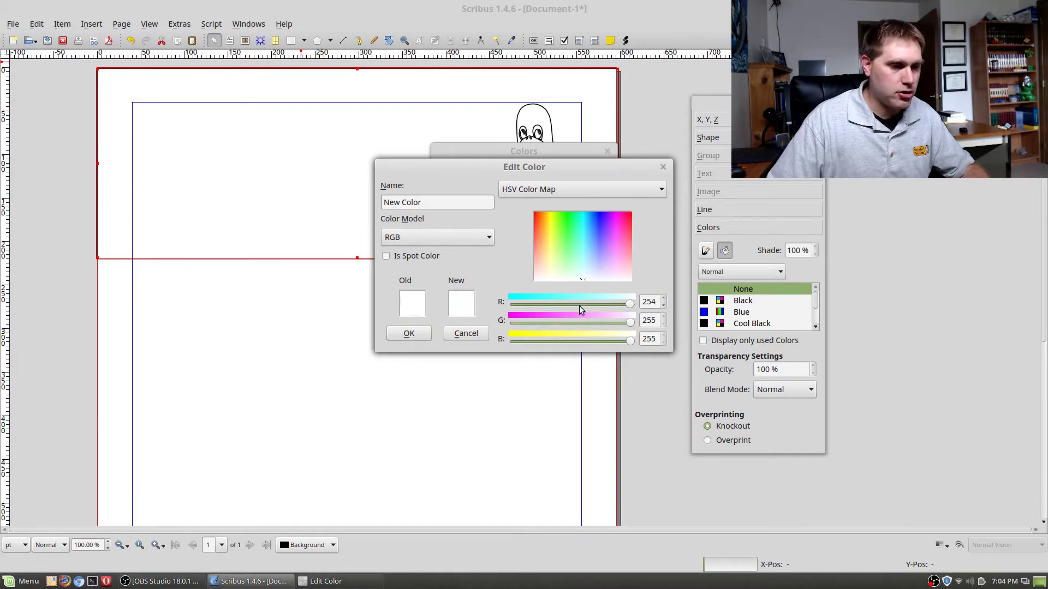
pyautogui.moveTo(630, 303)
pyautogui.mouseDown()
pyautogui.moveTo(581, 307)
pyautogui.moveTo(592, 342)
pyautogui.moveTo(576, 341)
pyautogui.mouseUp()
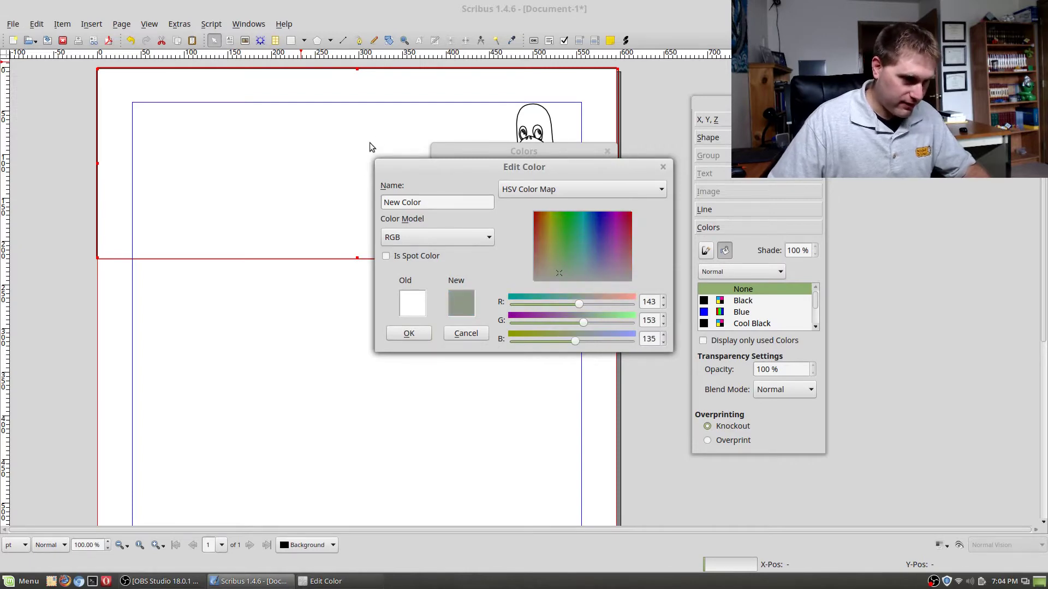
pyautogui.moveTo(393, 203); pyautogui.dragTo(355, 175)
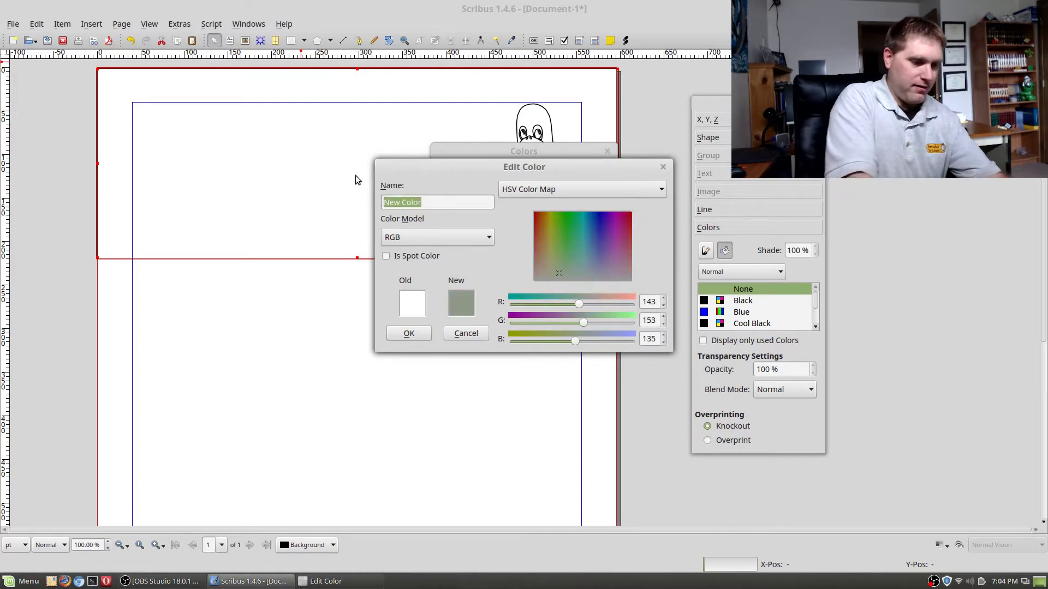
pyautogui.write('Ugly')
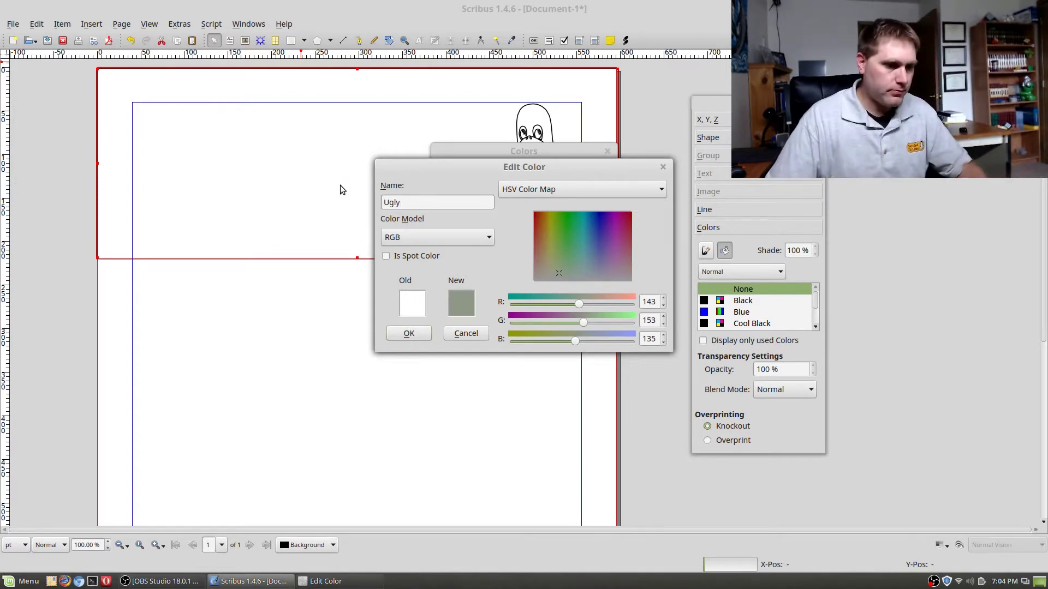
pyautogui.click(409, 334)
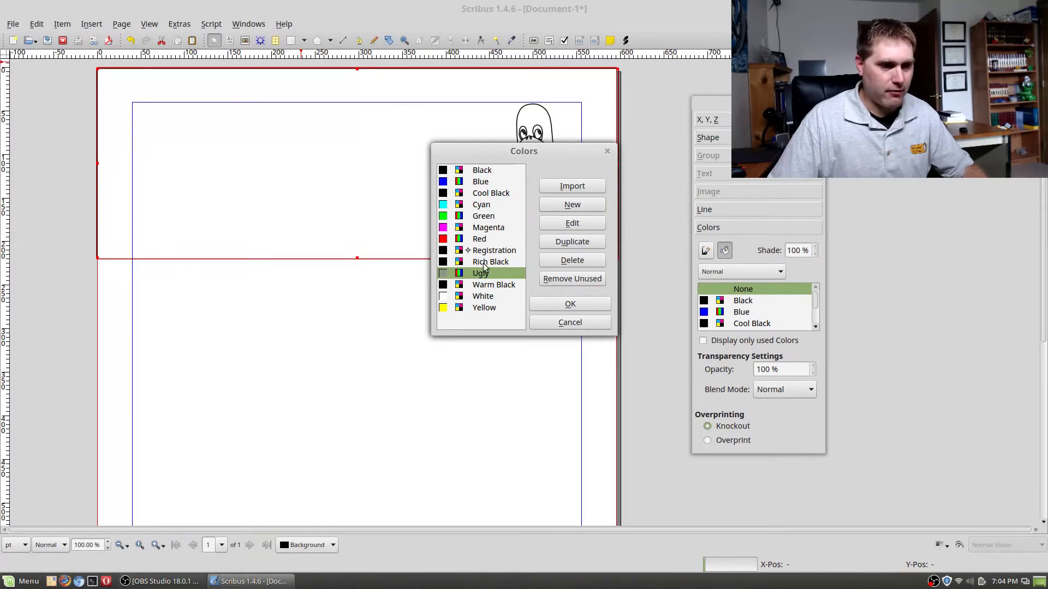
pyautogui.click(580, 301)
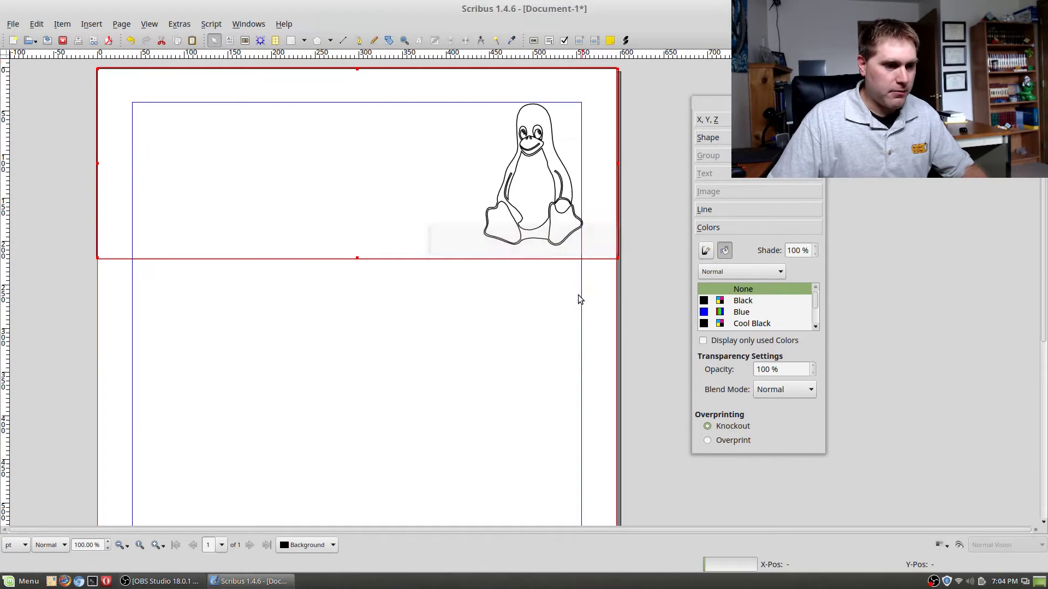
pyautogui.rightClick(271, 76)
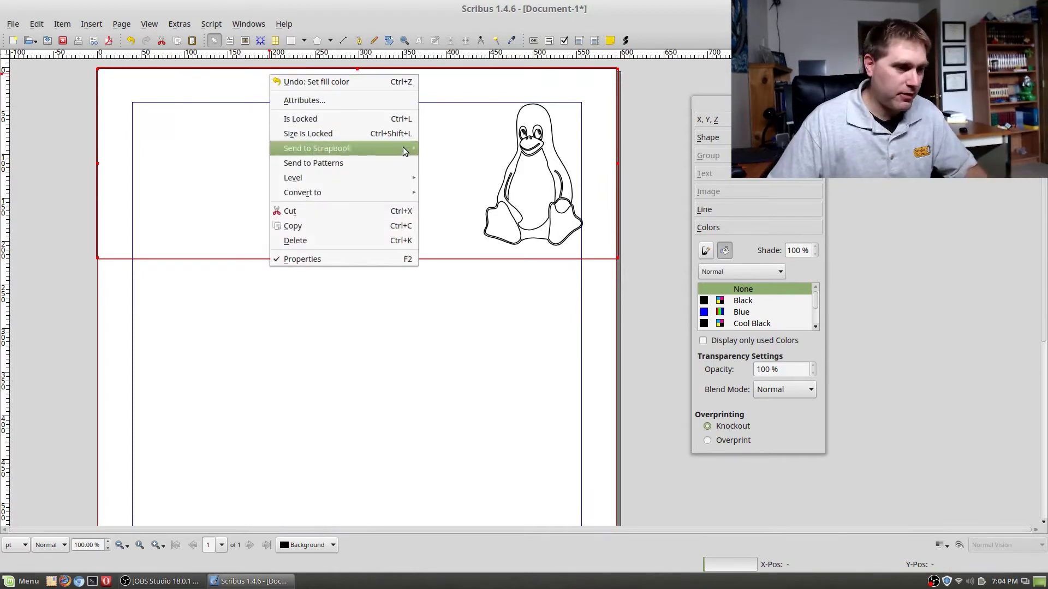
pyautogui.click(342, 105)
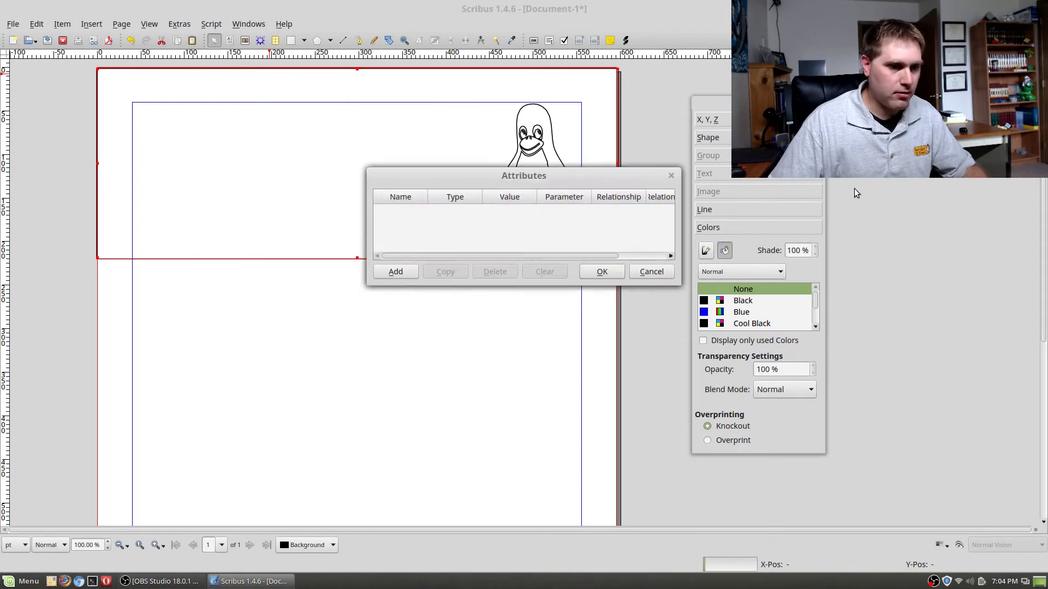
pyautogui.click(653, 271)
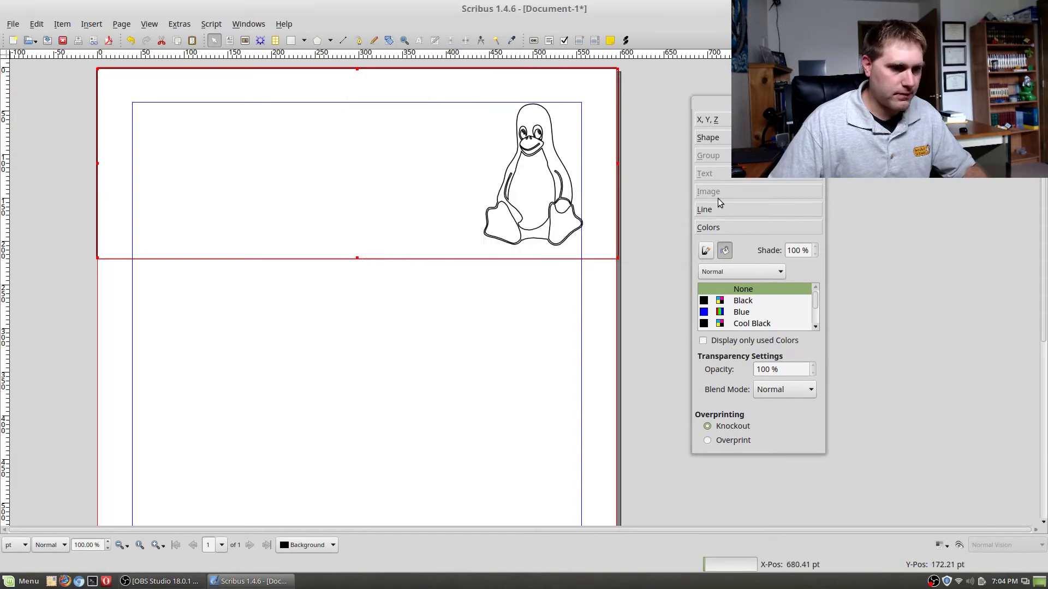
pyautogui.rightClick(312, 101)
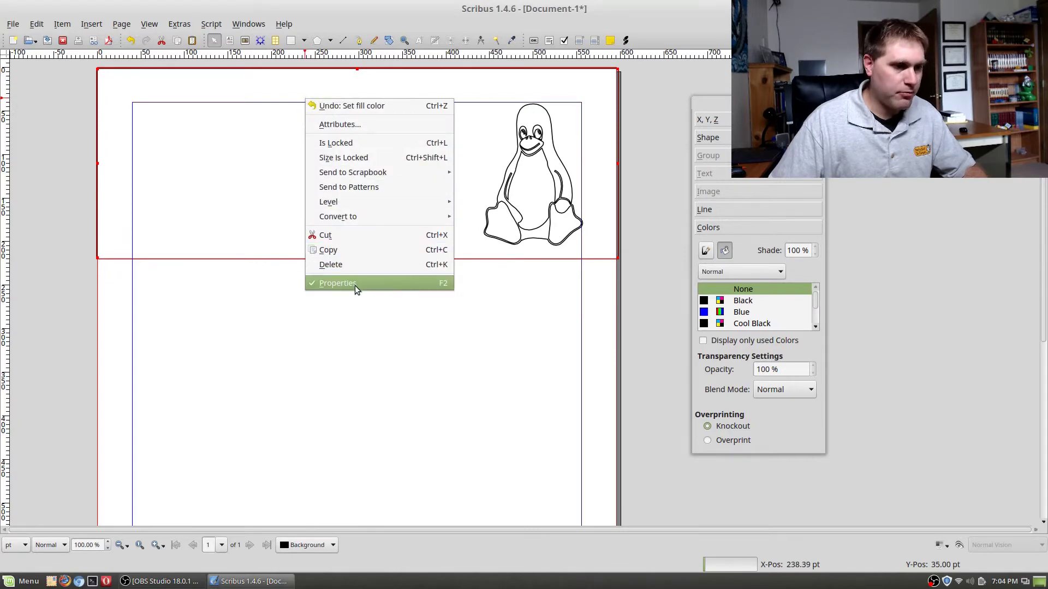
pyautogui.press('Escape')
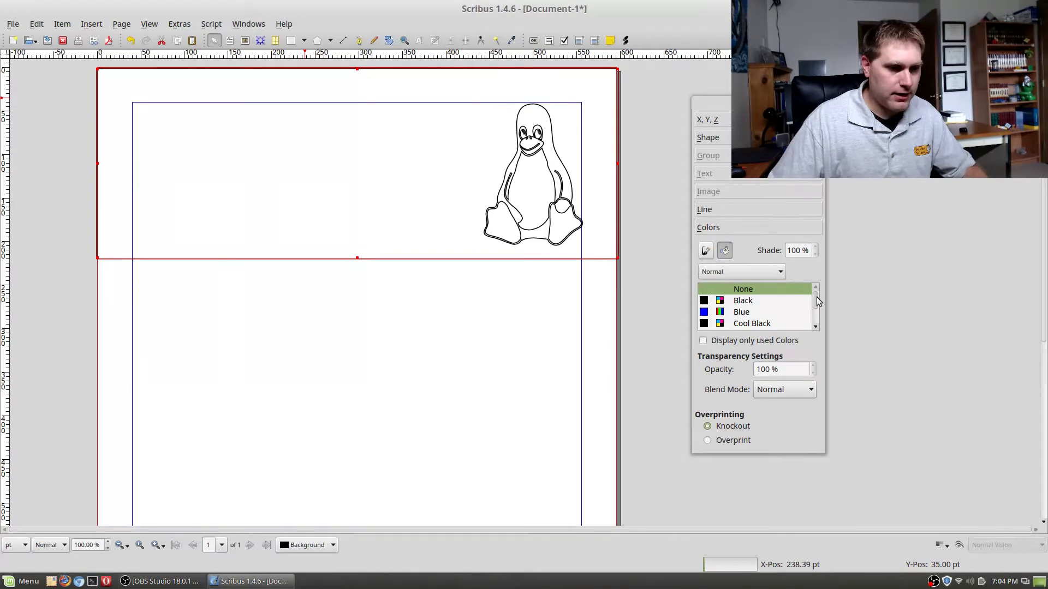
# - Fill the header rectangle with the custom color Ugly
pyautogui.scroll(-4, 816, 301)
pyautogui.click(745, 289)
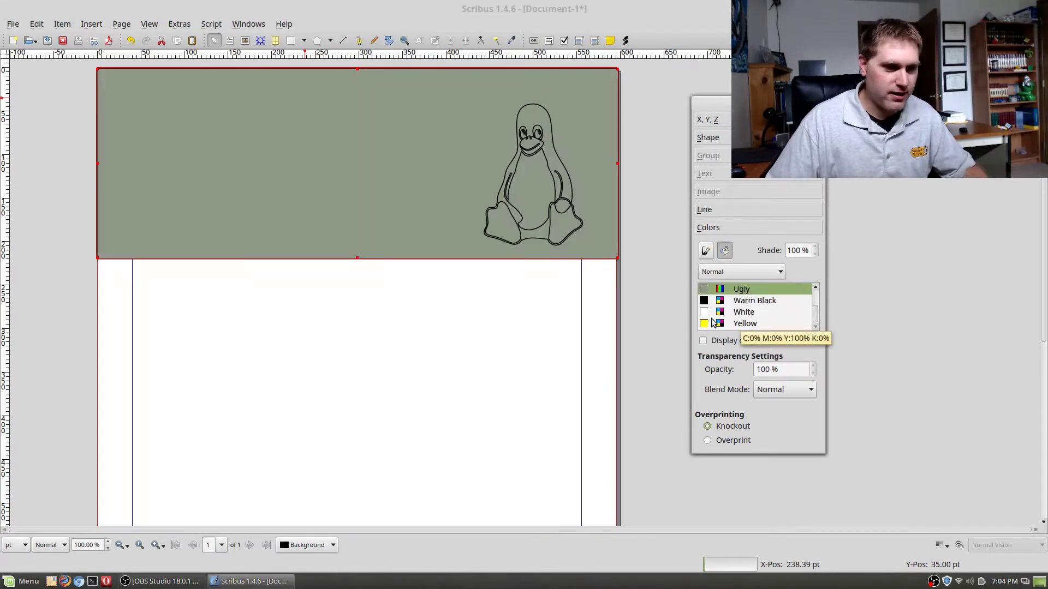
# - Try Blue and Cool Black fills on the penguin graphic and settle on a Black fill
pyautogui.click(553, 214)
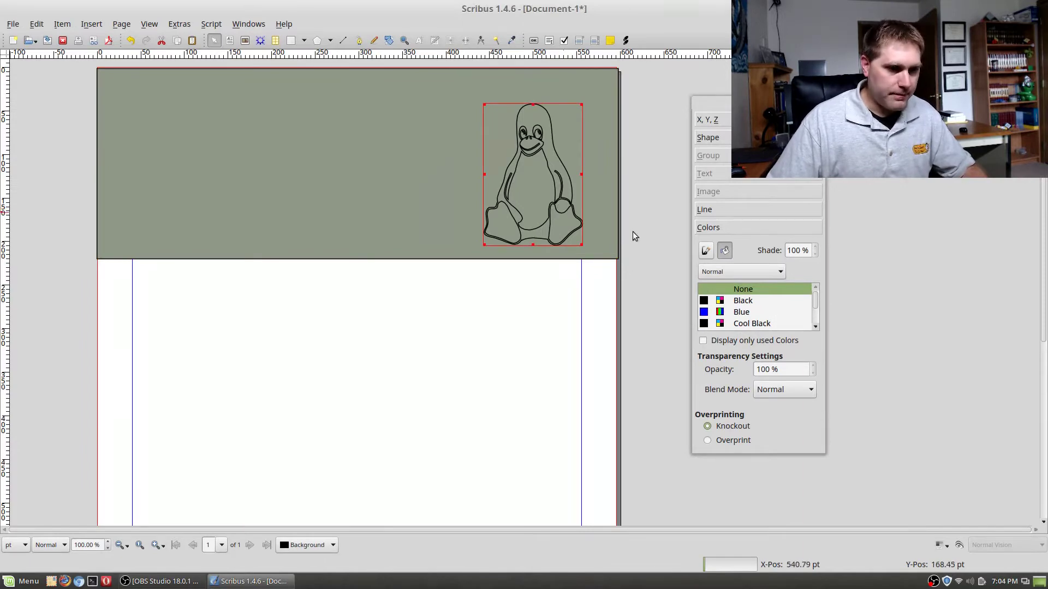
pyautogui.click(710, 303)
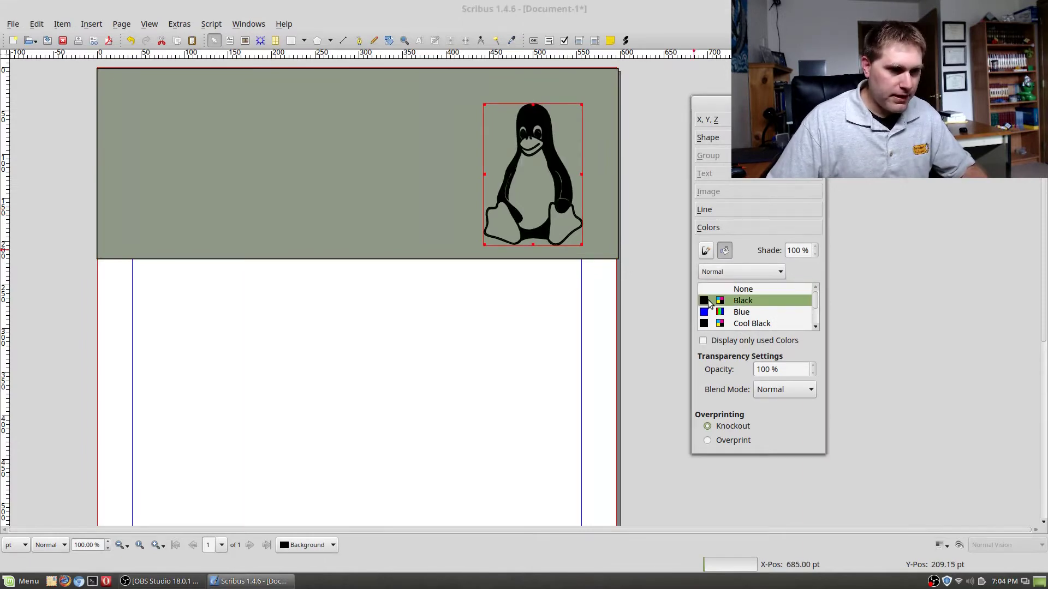
pyautogui.click(711, 314)
pyautogui.click(712, 324)
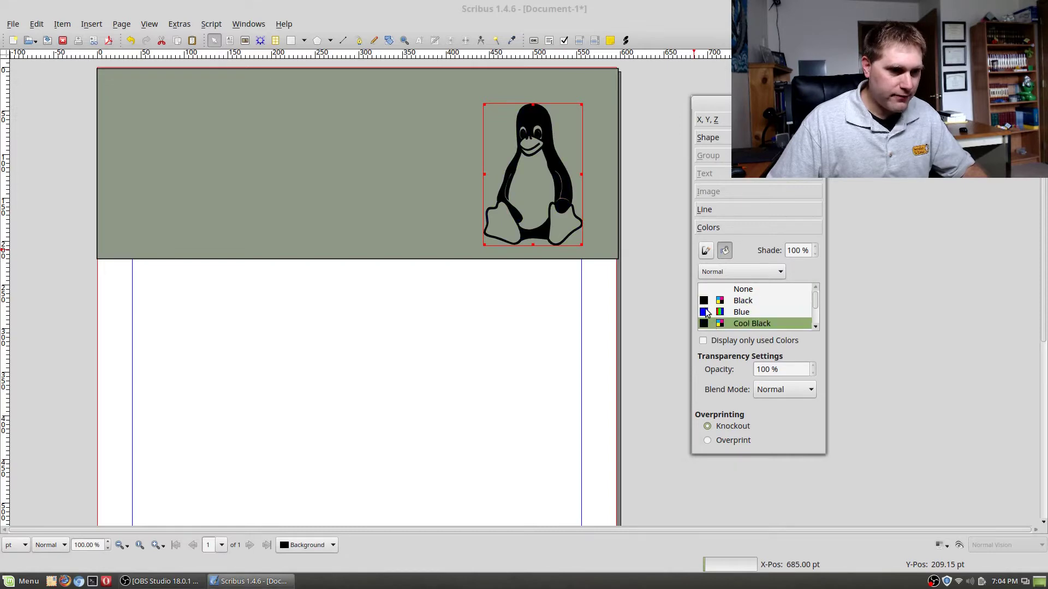
pyautogui.click(708, 303)
pyautogui.click(710, 313)
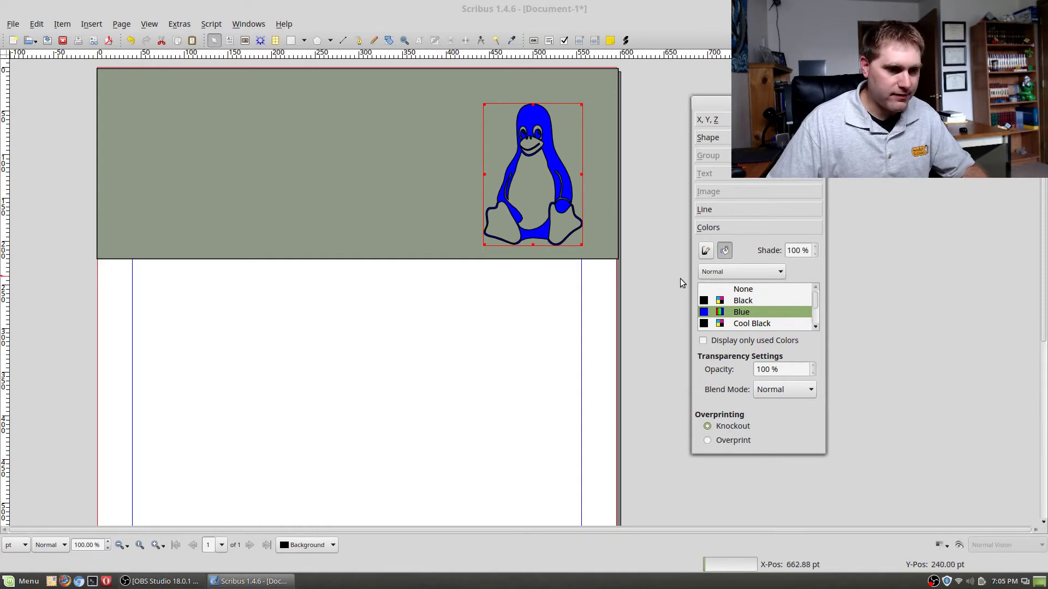
pyautogui.click(771, 303)
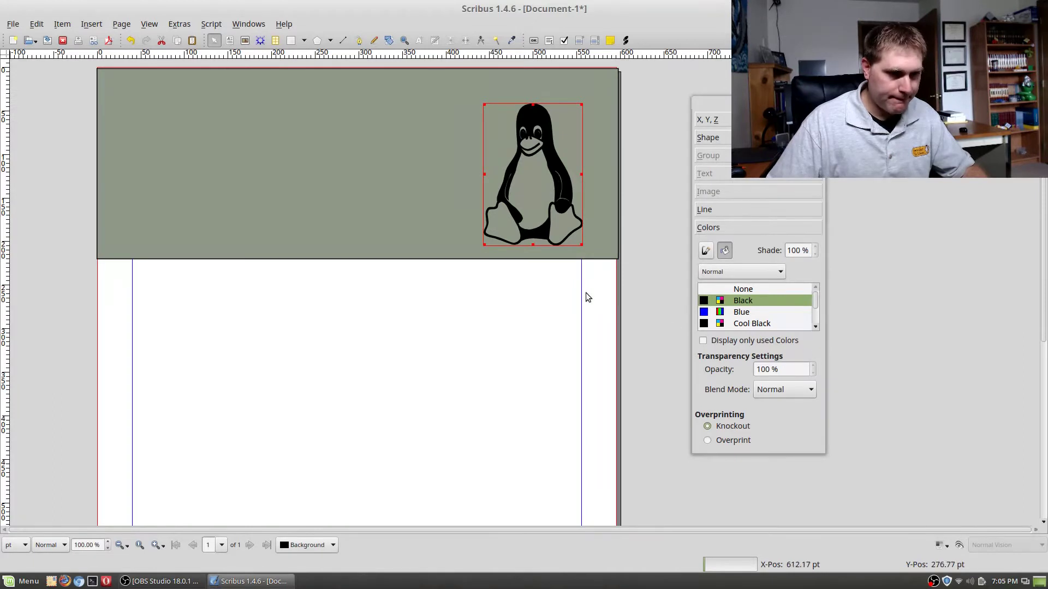
# - Try lower opacity values and the Overprint option on the penguin, restoring 100 % opacity and Knockout
pyautogui.click(789, 371)
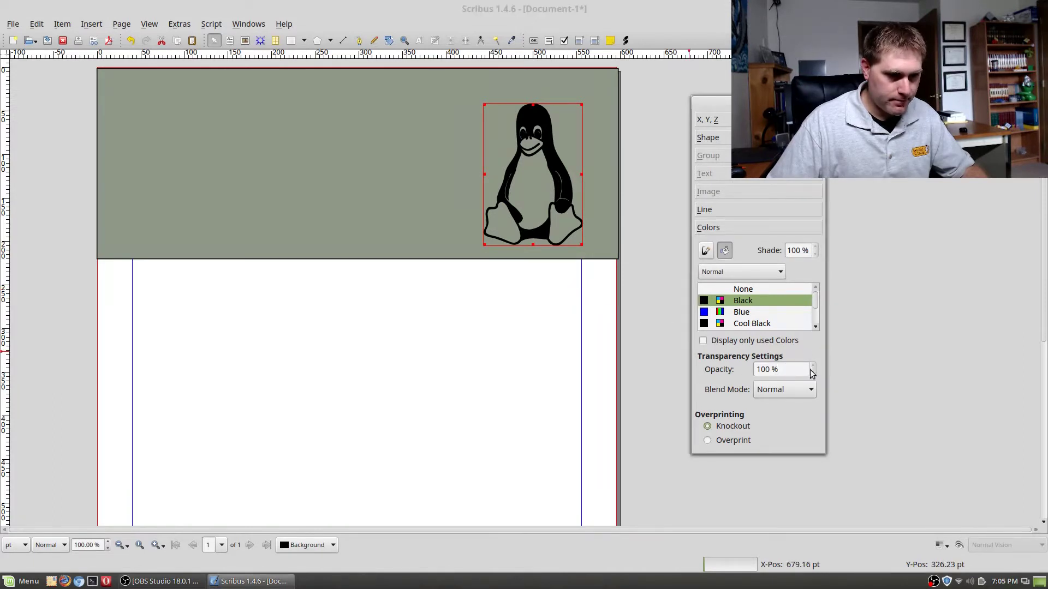
pyautogui.click(813, 374)
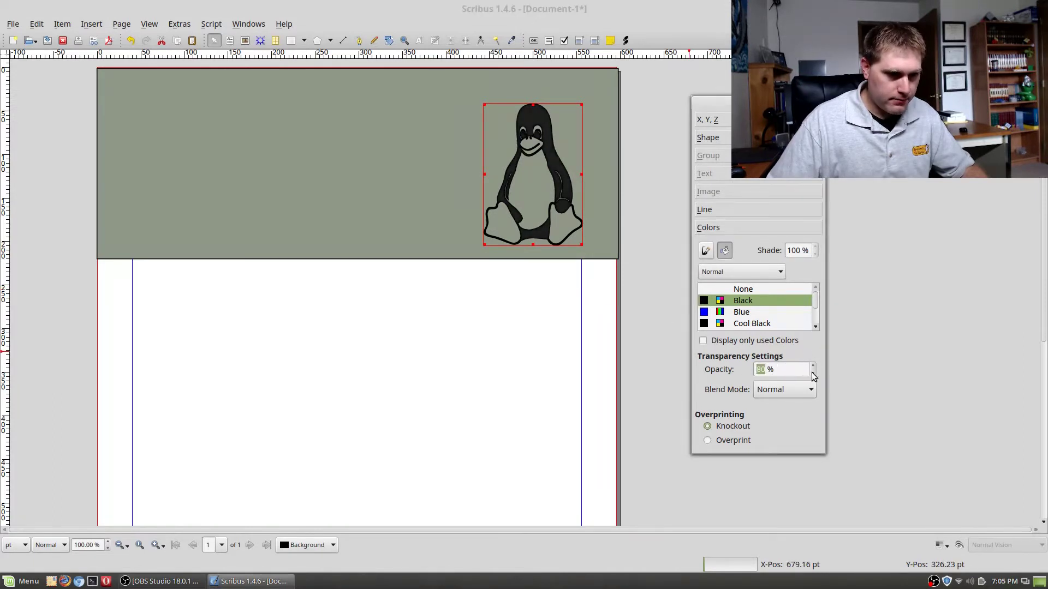
pyautogui.click(813, 367)
pyautogui.click(813, 373)
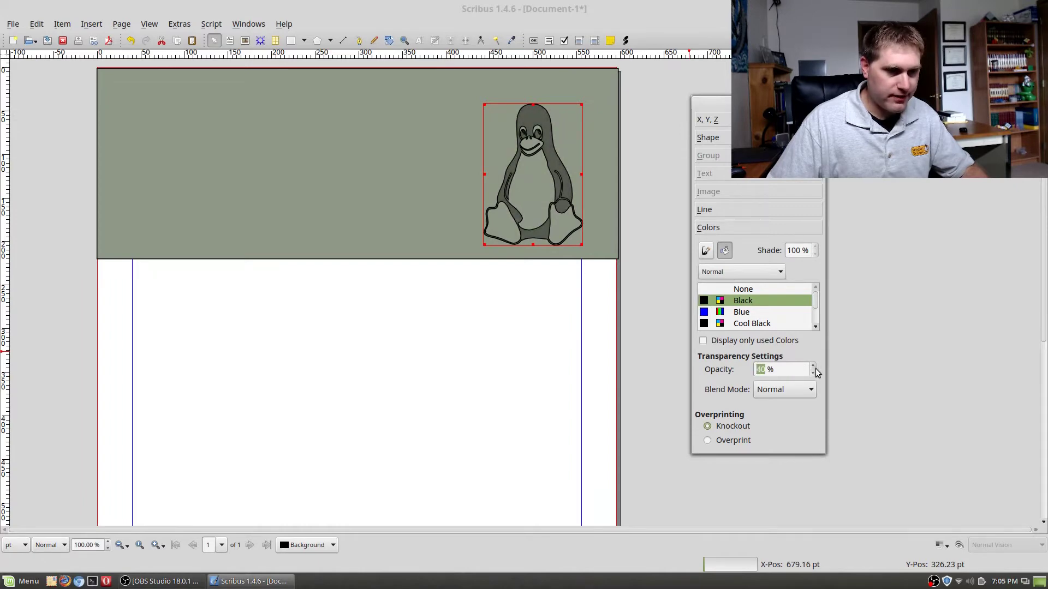
pyautogui.click(813, 367)
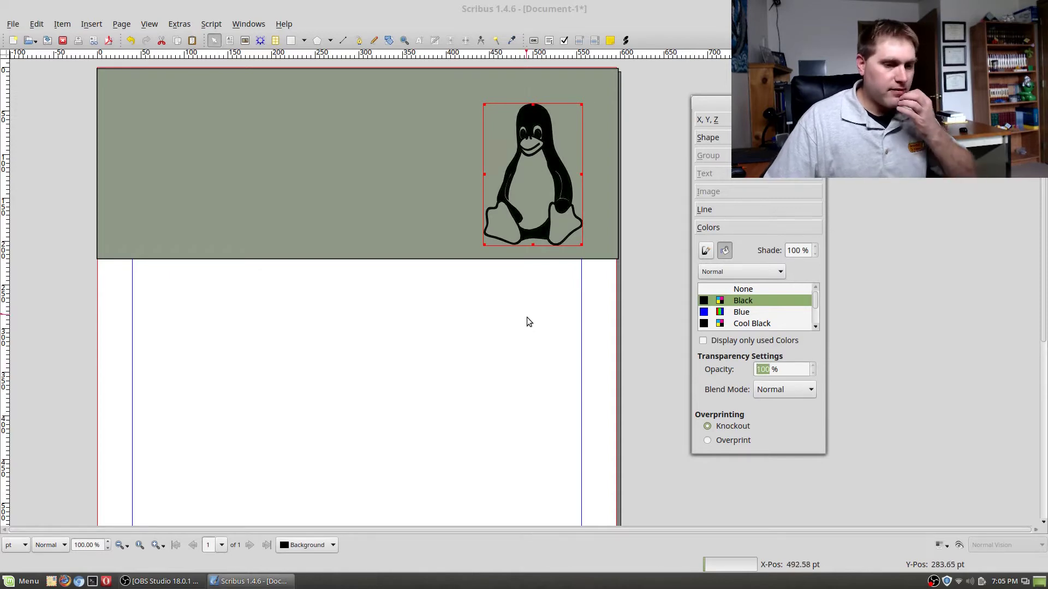
pyautogui.click(709, 442)
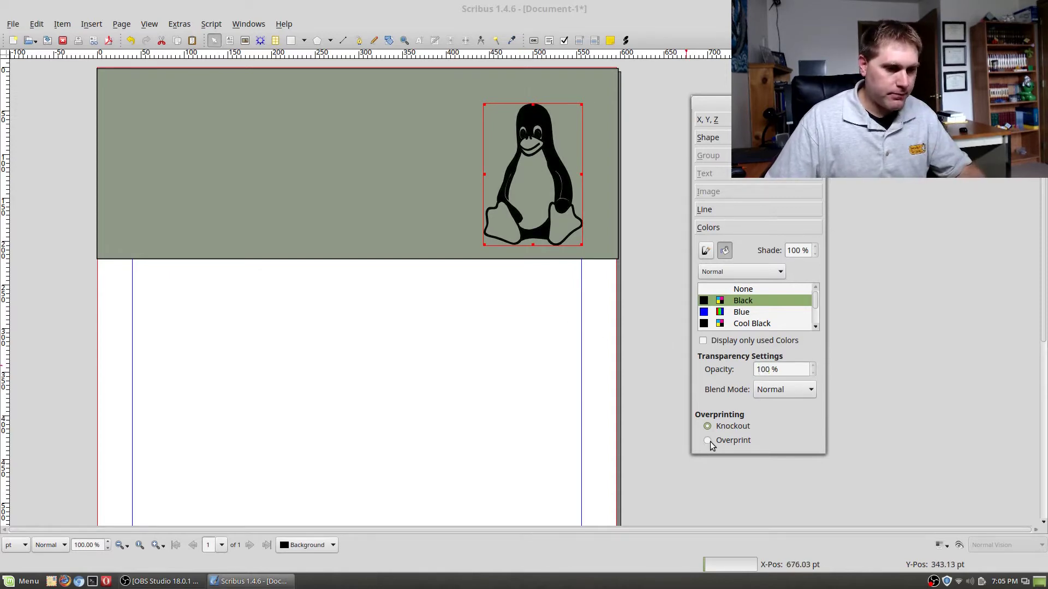
pyautogui.click(708, 426)
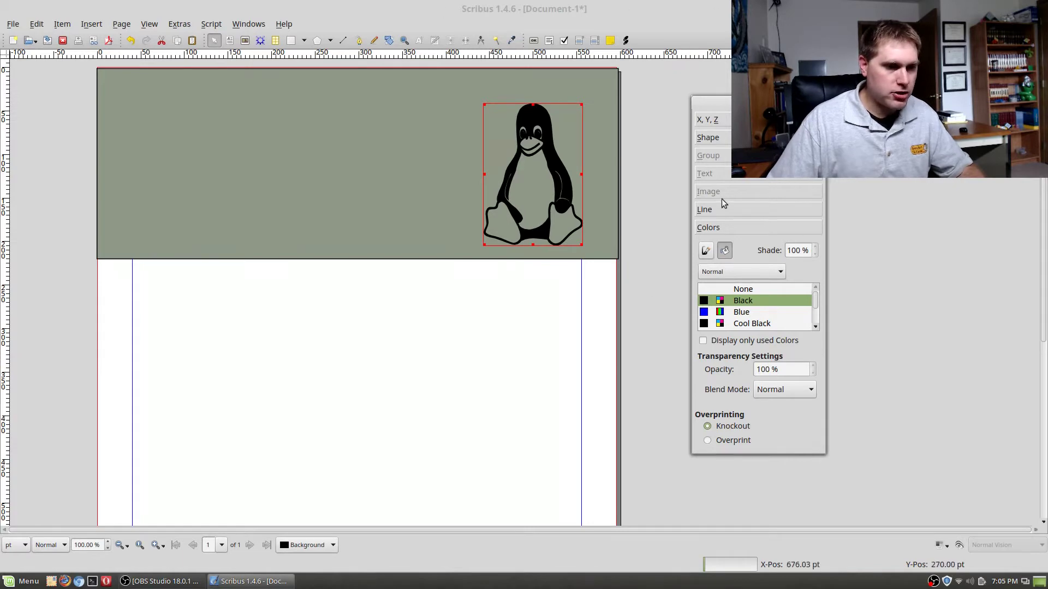
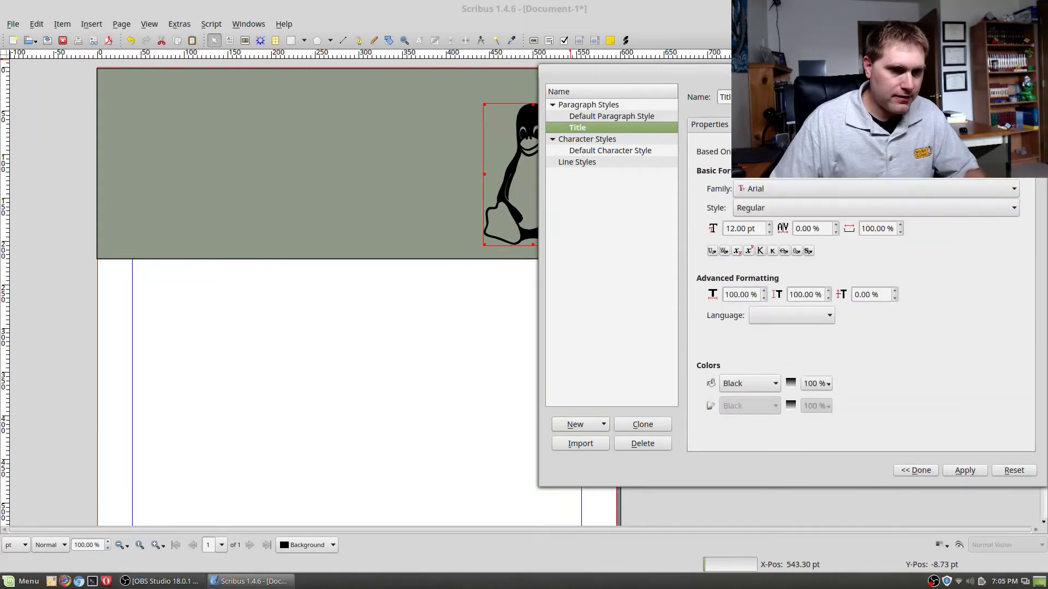
# - Set the Title paragraph style's font to Destroy Regular at 20 pt
pyautogui.click(796, 188)
pyautogui.click(790, 279)
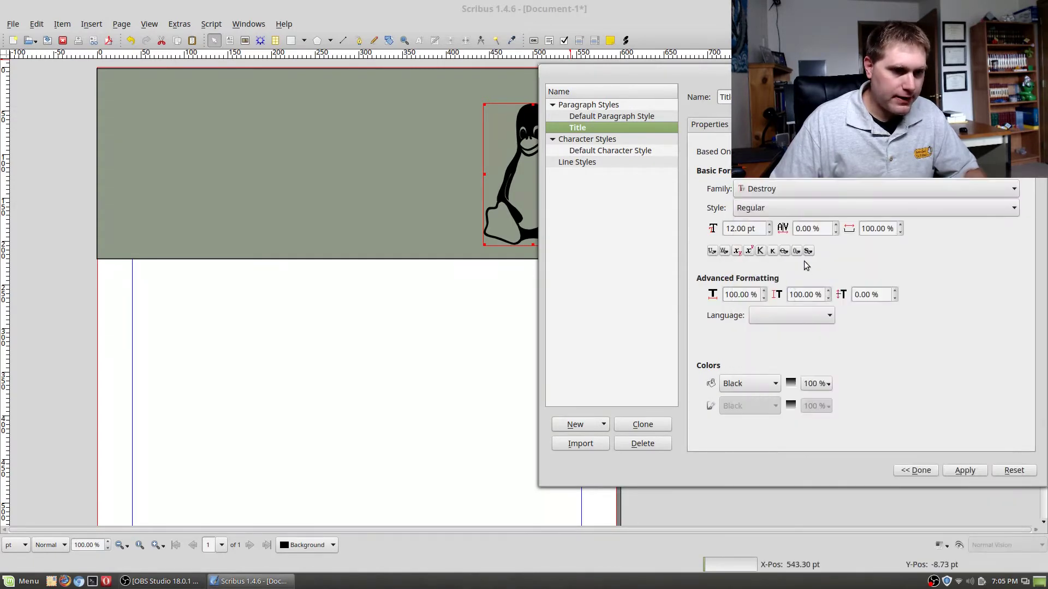
pyautogui.click(791, 208)
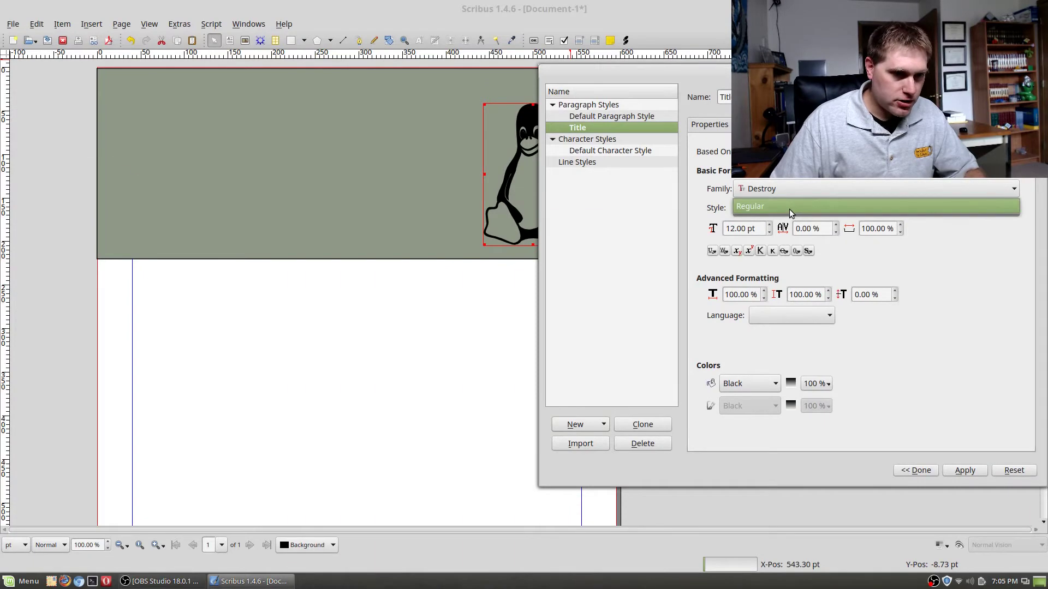
pyautogui.click(789, 208)
pyautogui.click(790, 209)
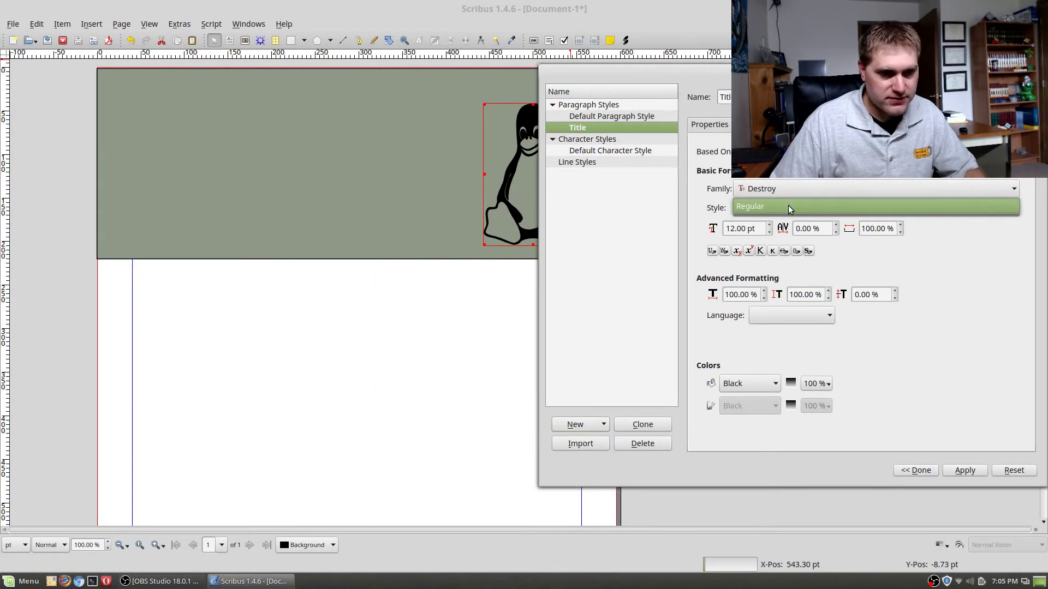
pyautogui.click(789, 207)
pyautogui.doubleClick(771, 226)
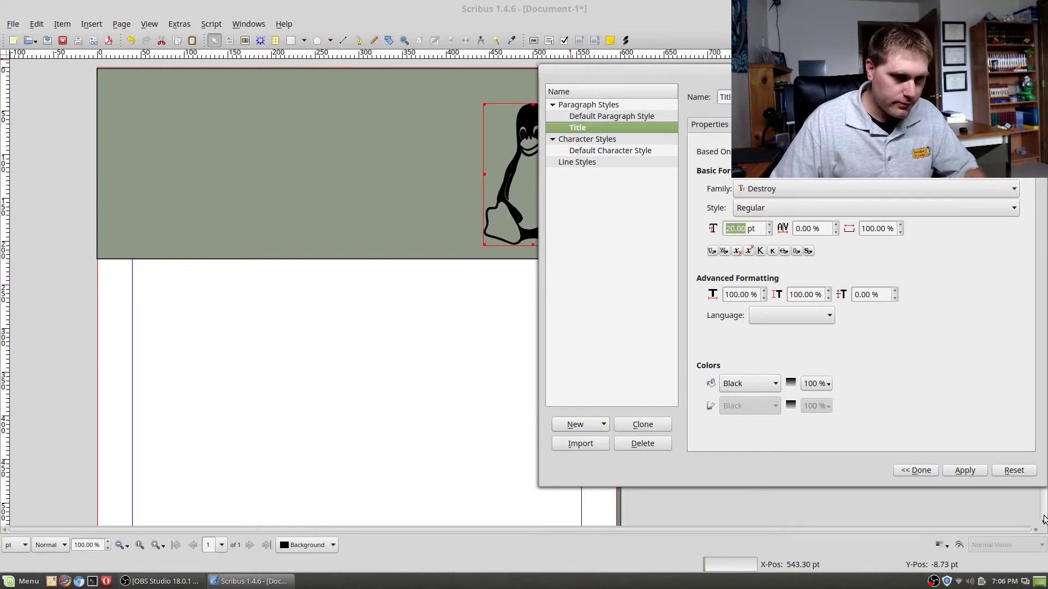
# - Set the Title paragraph style's text fill color to Yellow
pyautogui.click(776, 385)
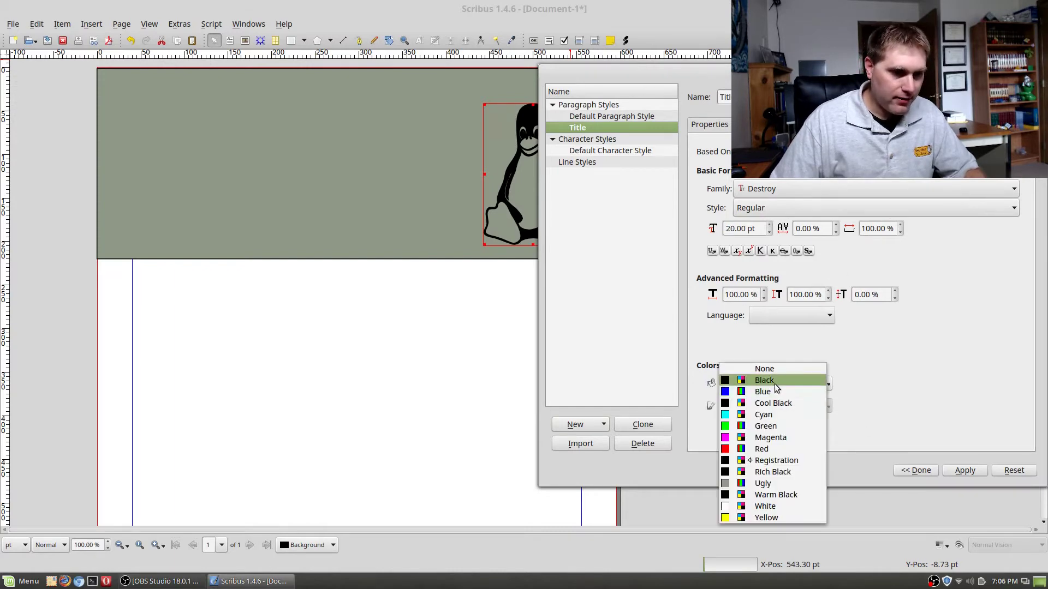
pyautogui.click(768, 518)
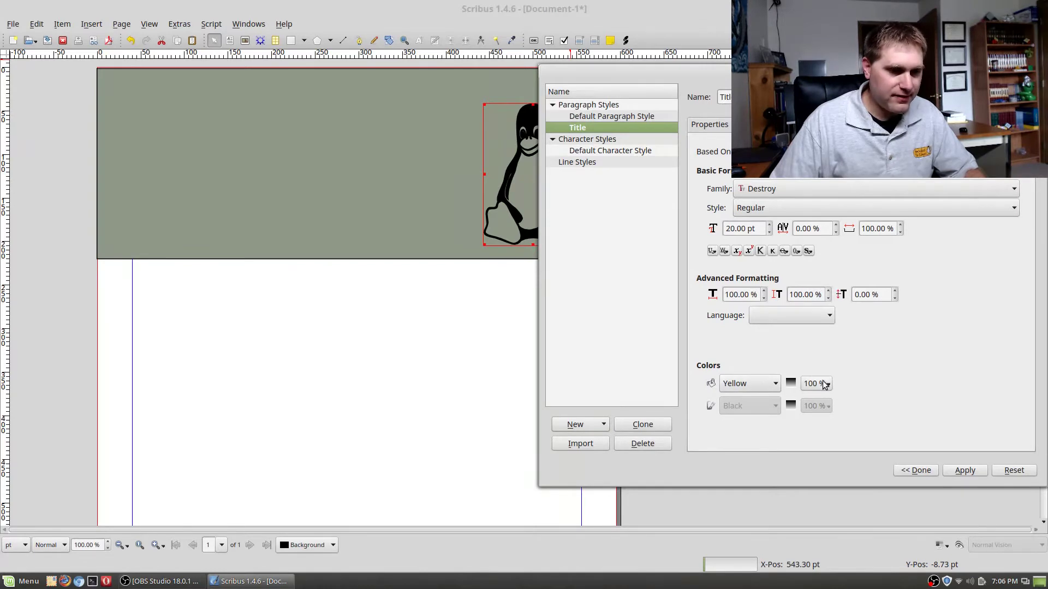
pyautogui.click(808, 252)
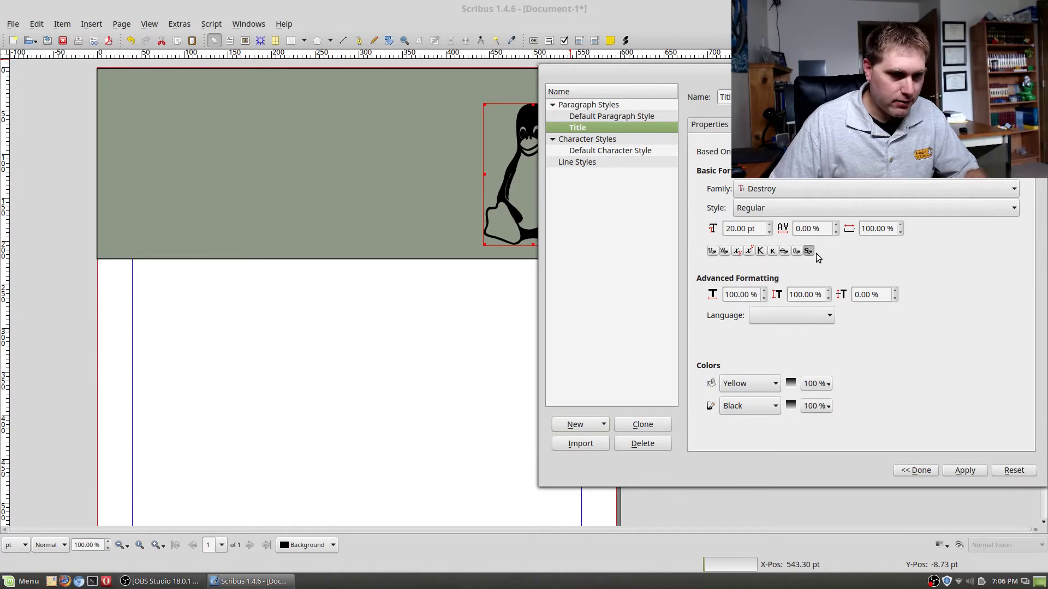
pyautogui.click(785, 252)
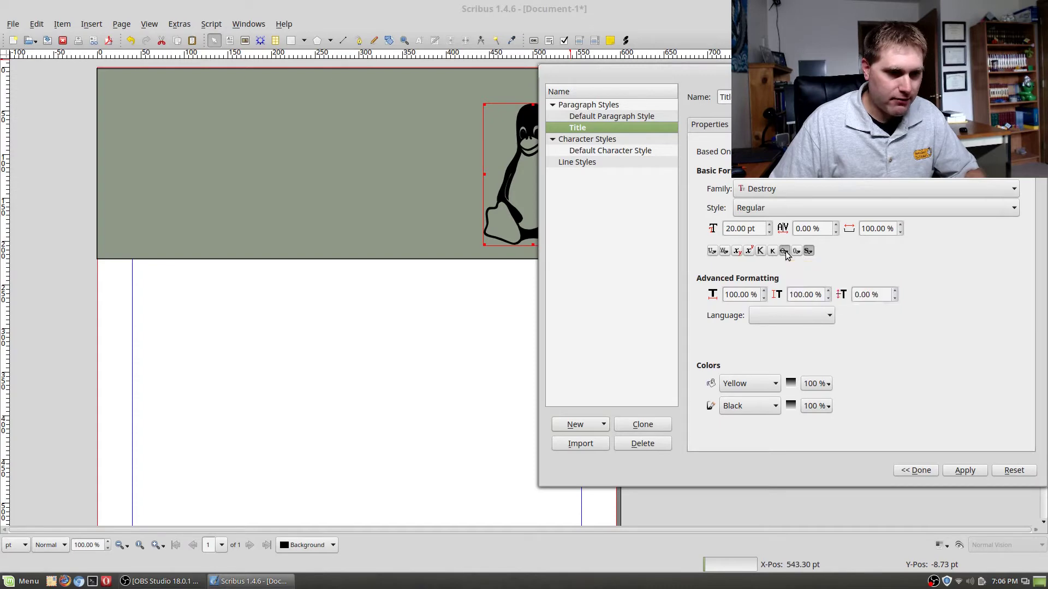
pyautogui.click(807, 252)
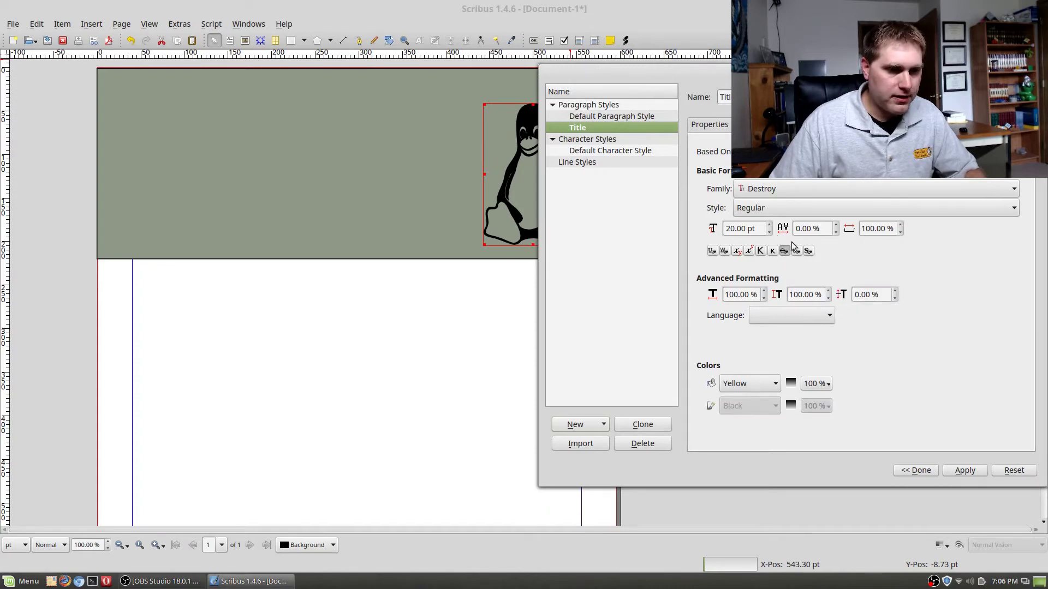
# - Enable the Outline effect for the Title style and set its stroke color to Green
pyautogui.click(796, 252)
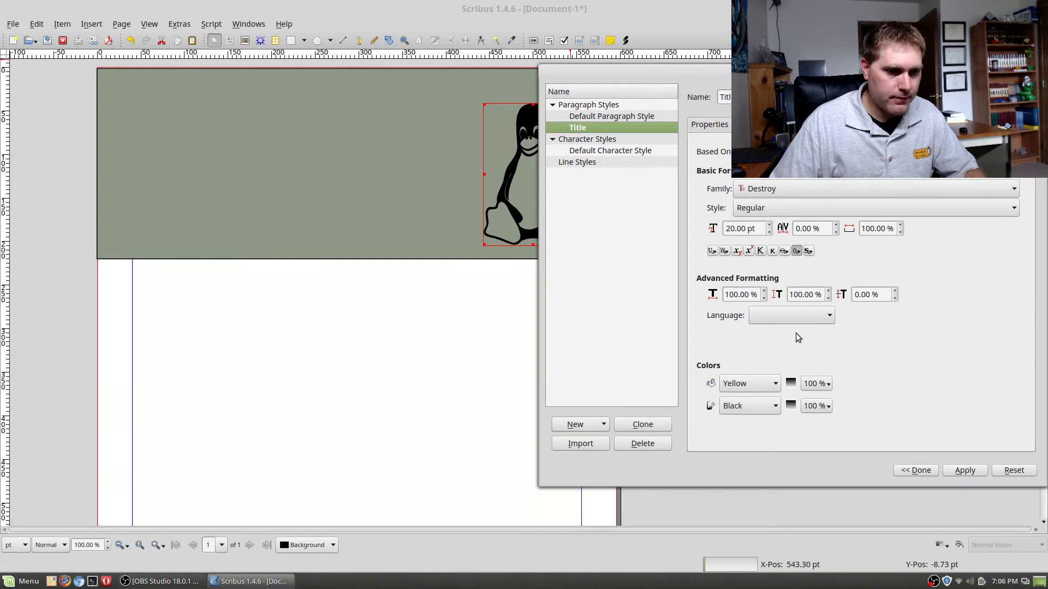
pyautogui.click(762, 409)
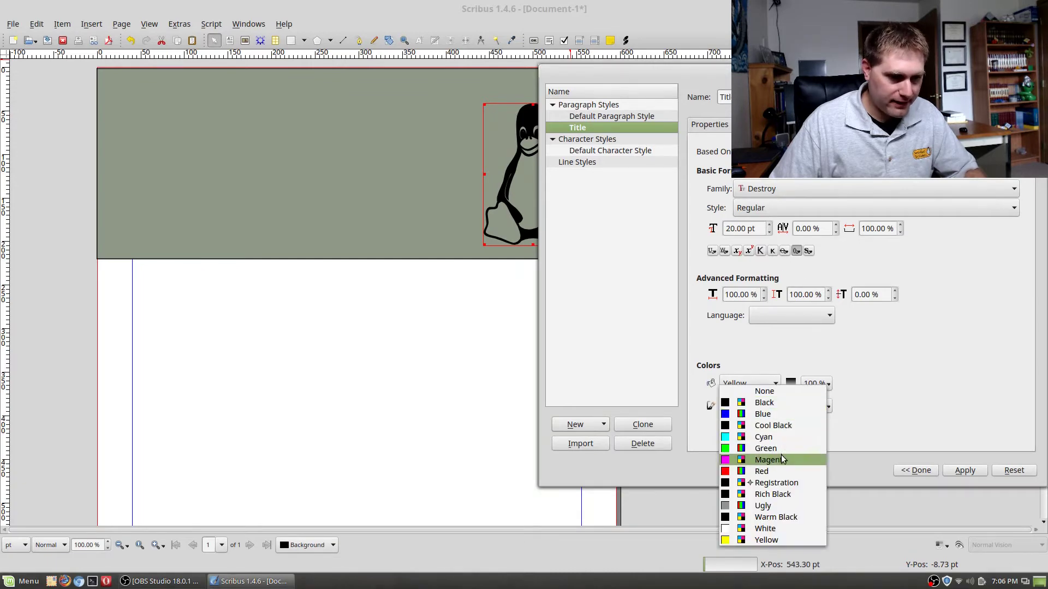
pyautogui.click(773, 448)
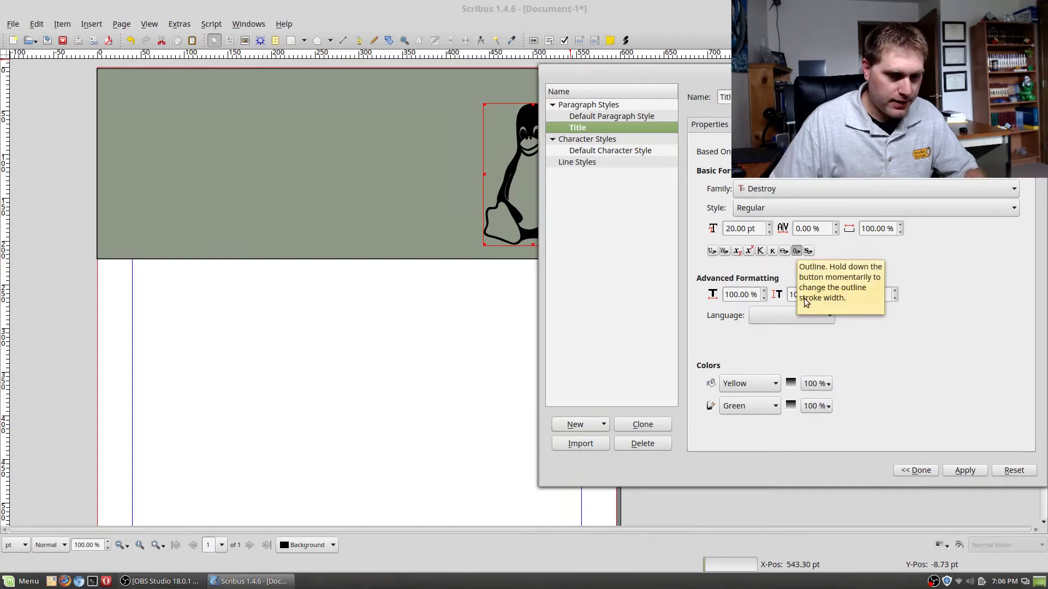
# - Increase the Title style's font size to 30 pt, apply the style changes and close the style manager
pyautogui.click(768, 224)
pyautogui.click(768, 225)
pyautogui.click(768, 225)
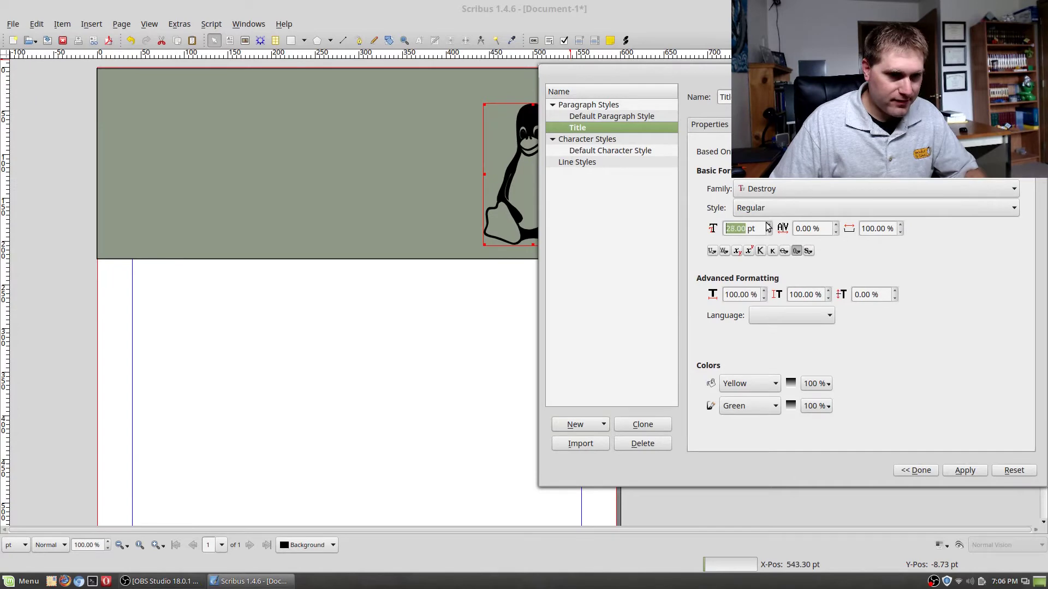
pyautogui.click(961, 470)
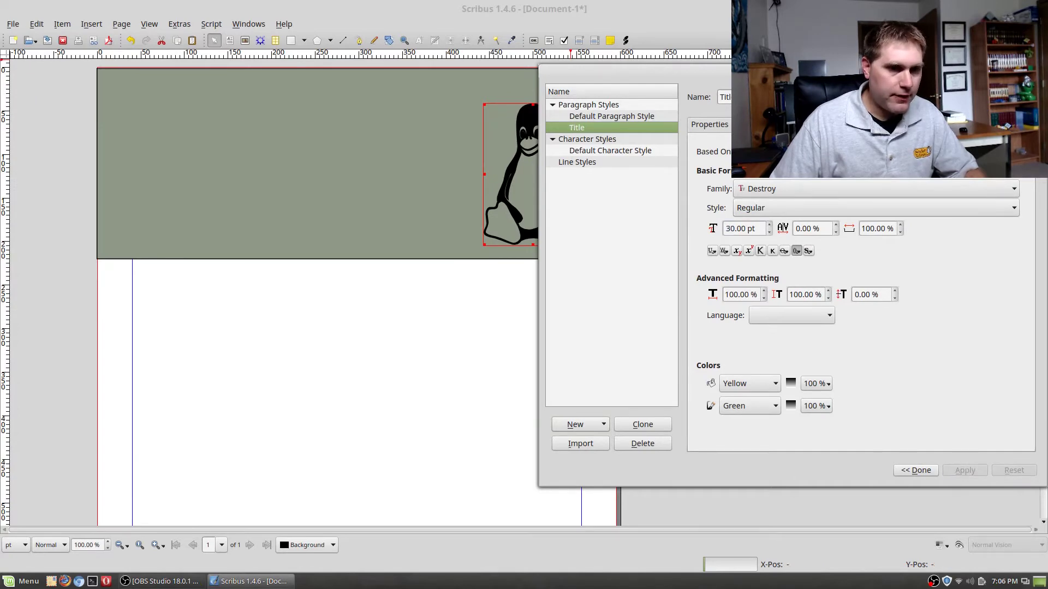
pyautogui.click(916, 471)
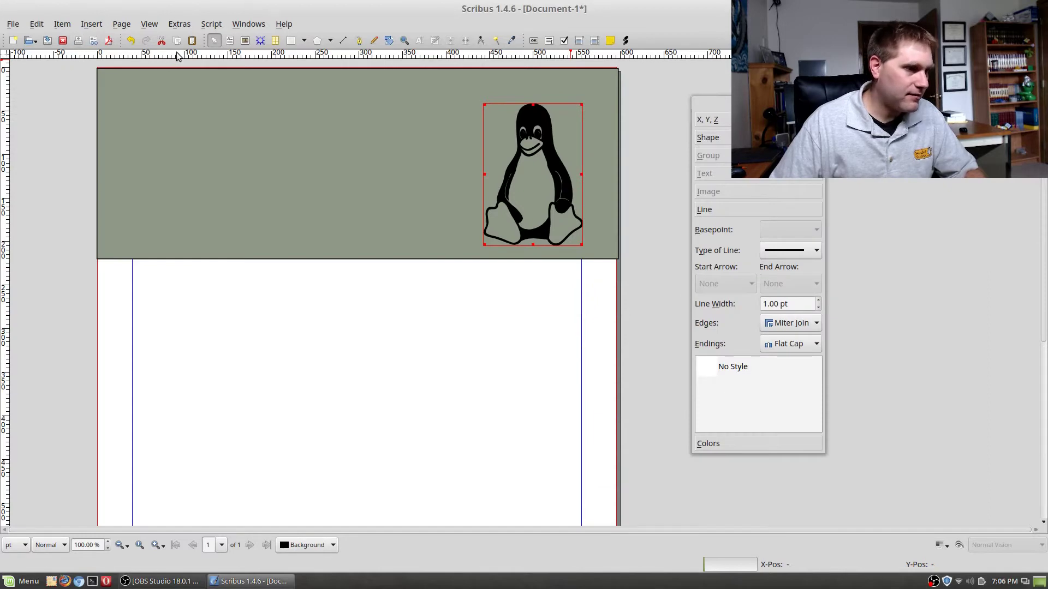
# - Draw a text frame about 332 × 175 pt on the header rectangle beside the penguin and enter "Ugly Title"
pyautogui.click(229, 41)
pyautogui.moveTo(111, 72); pyautogui.dragTo(404, 226)
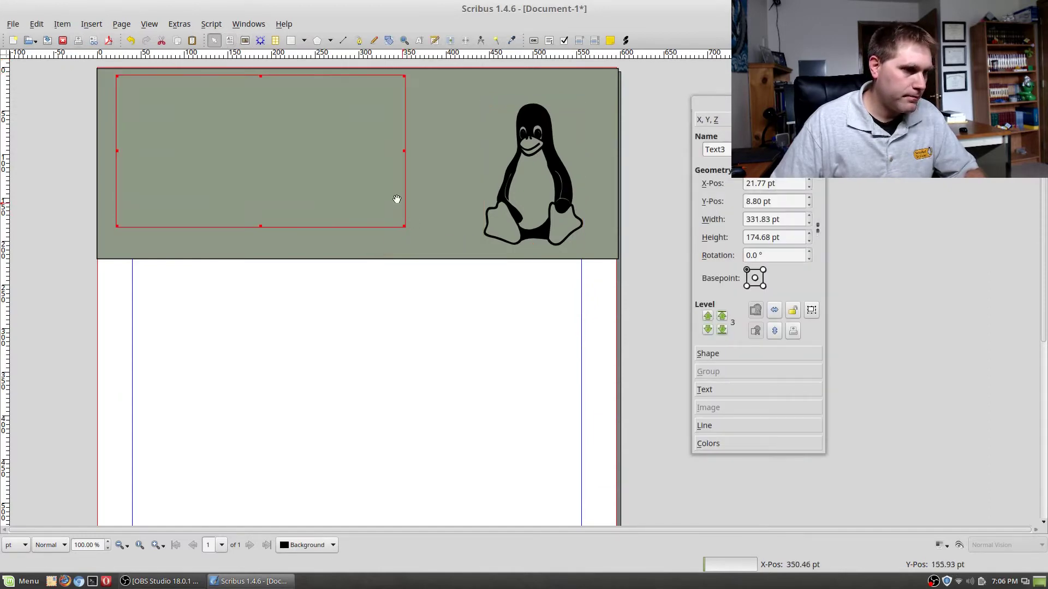
pyautogui.doubleClick(175, 102)
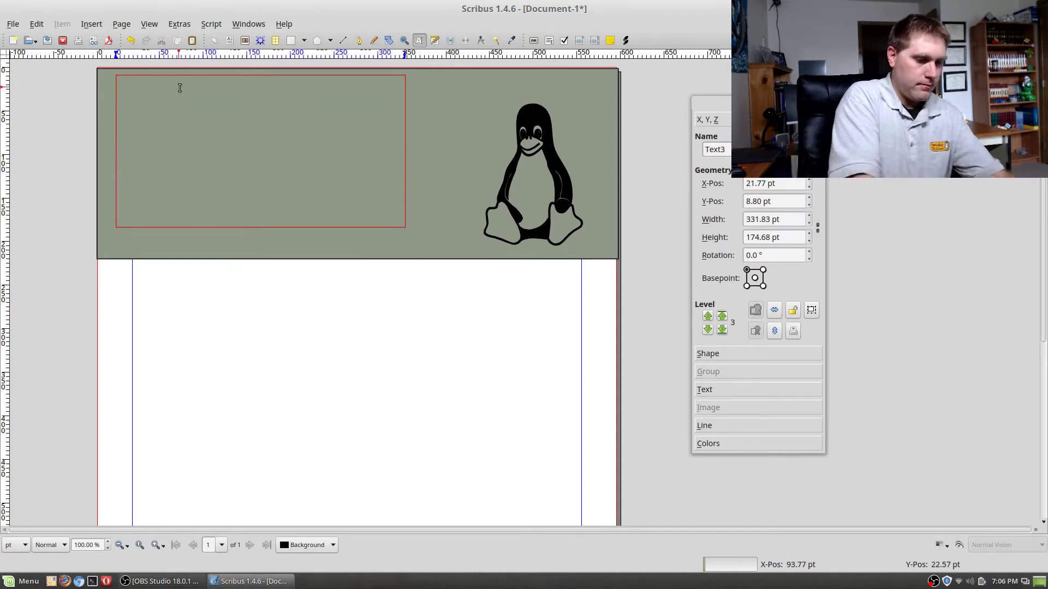
pyautogui.write('Uug')
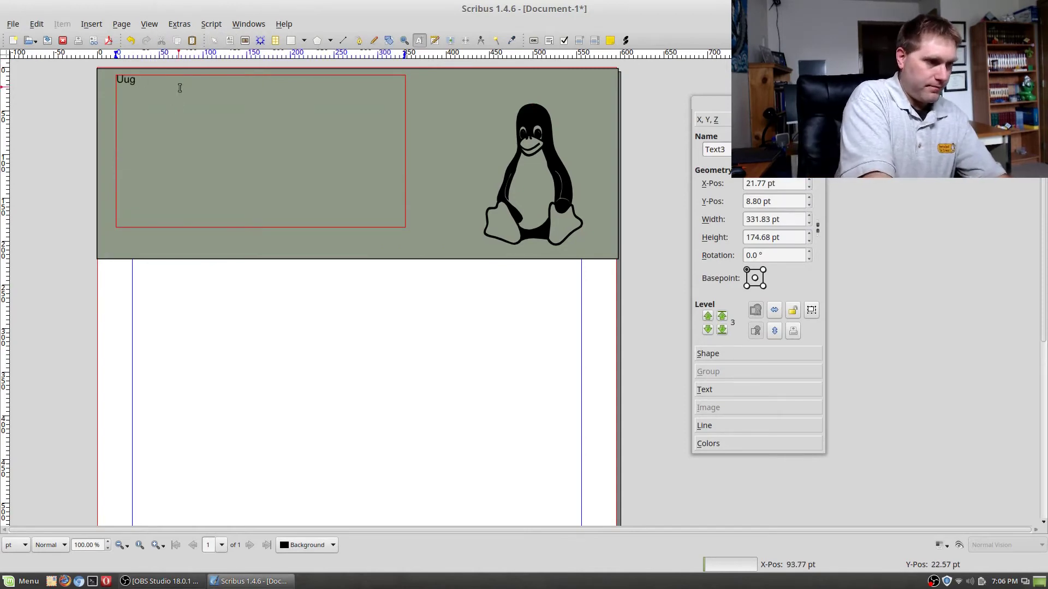
pyautogui.write('ly Title')
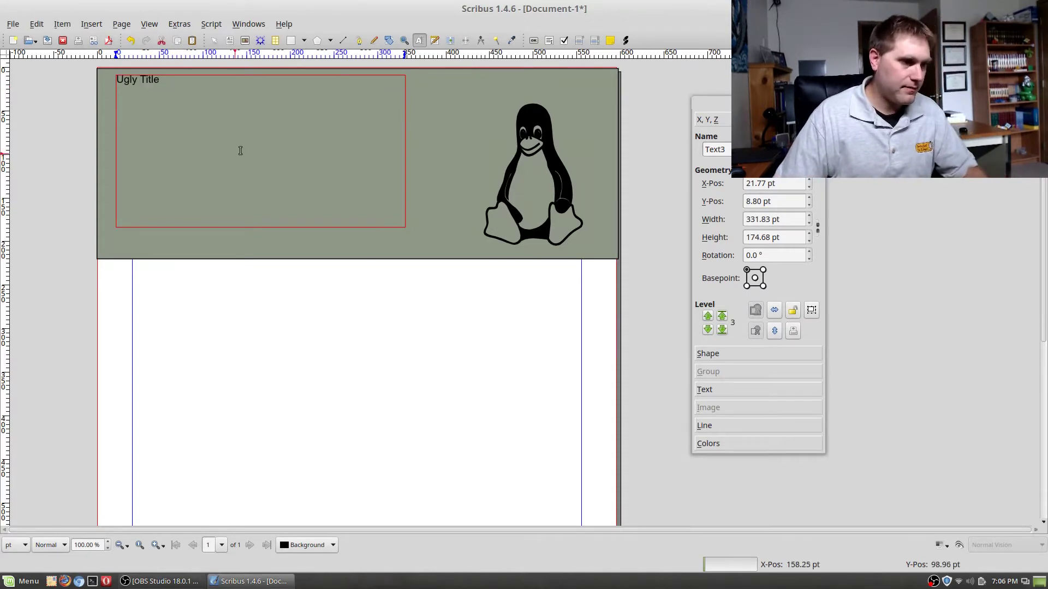
pyautogui.click(261, 110)
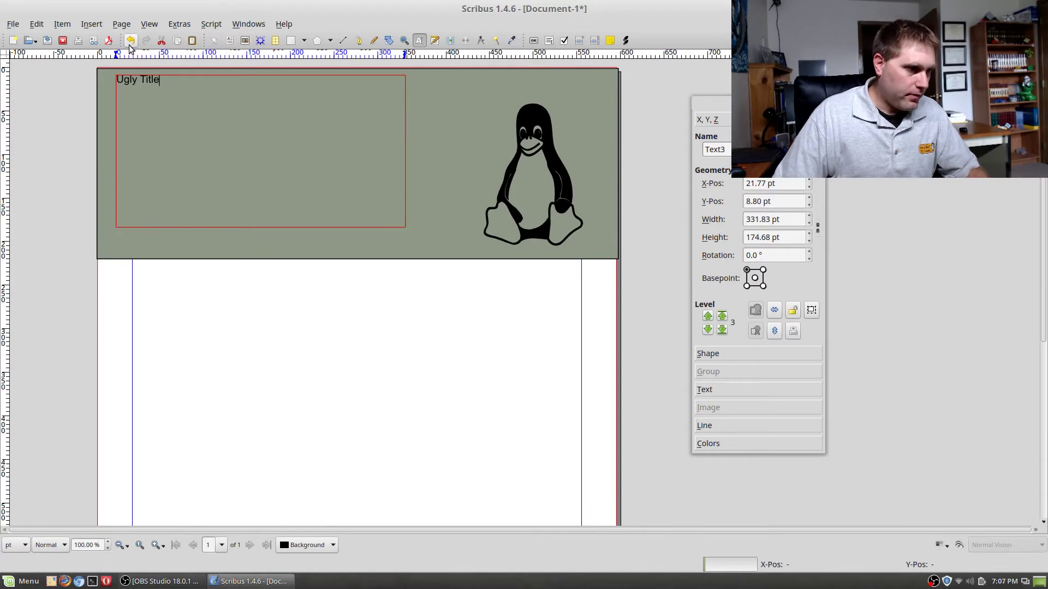
pyautogui.click(418, 221)
pyautogui.click(367, 192)
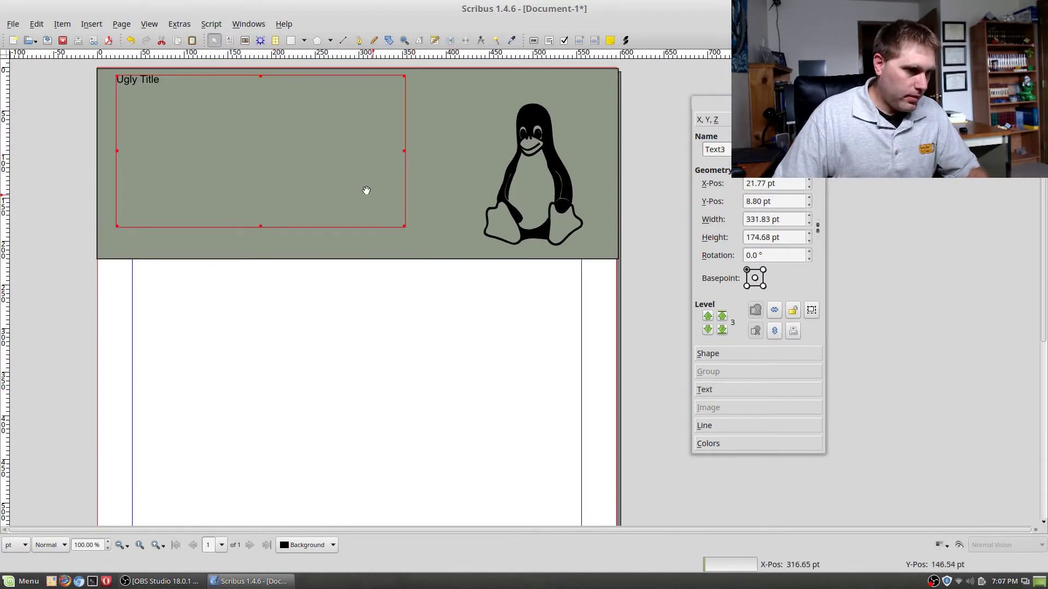
pyautogui.click(230, 41)
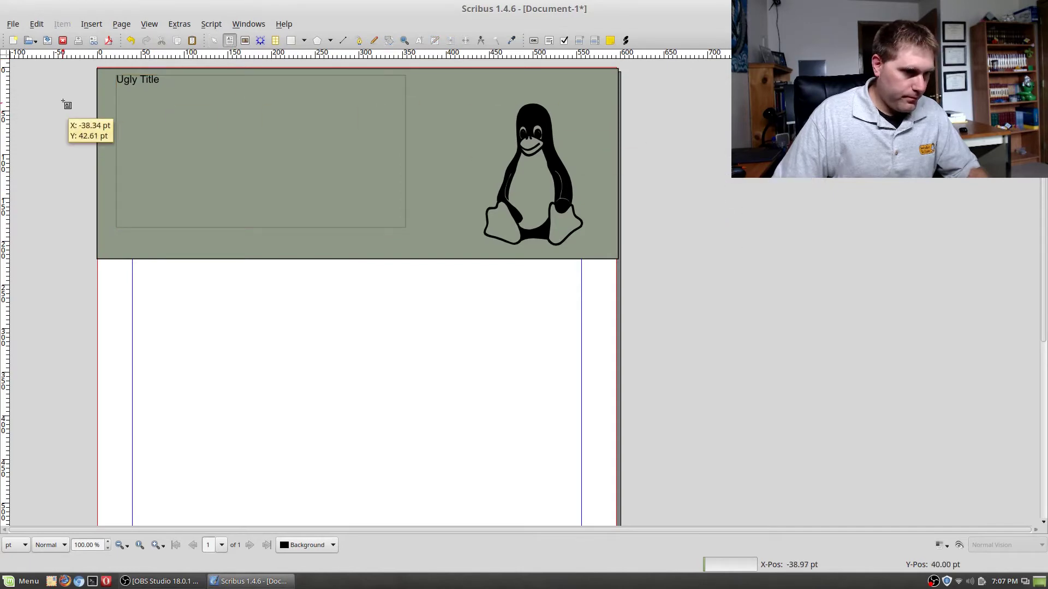
pyautogui.rightClick(143, 82)
pyautogui.rightClick(141, 77)
pyautogui.click(132, 94)
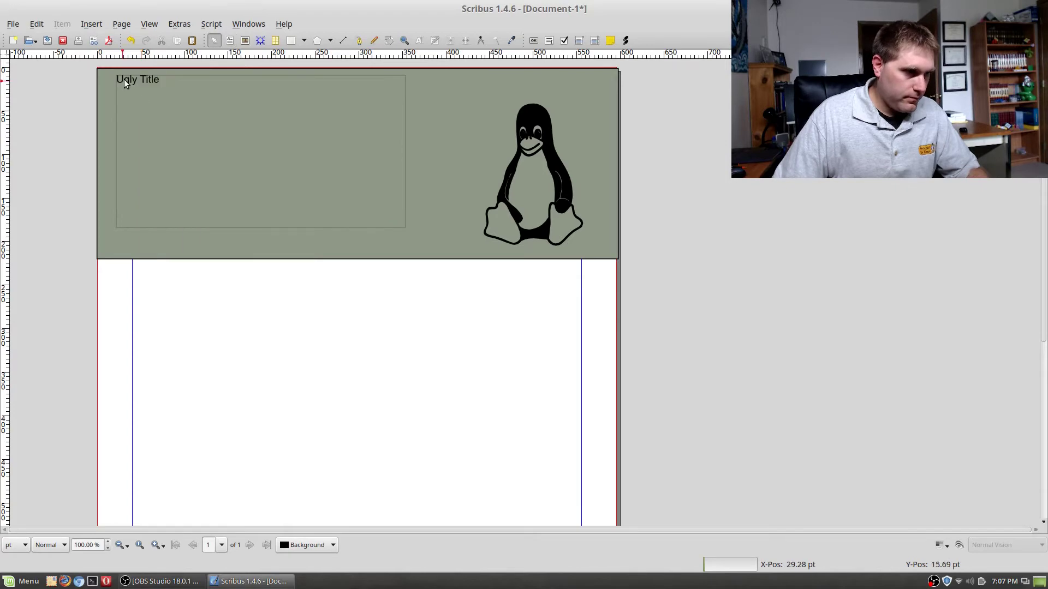
# - Undo the last text edit in the header text frame and complete the wording as "Ugly Text"
pyautogui.click(124, 80)
pyautogui.rightClick(127, 77)
pyautogui.click(120, 78)
pyautogui.rightClick(134, 82)
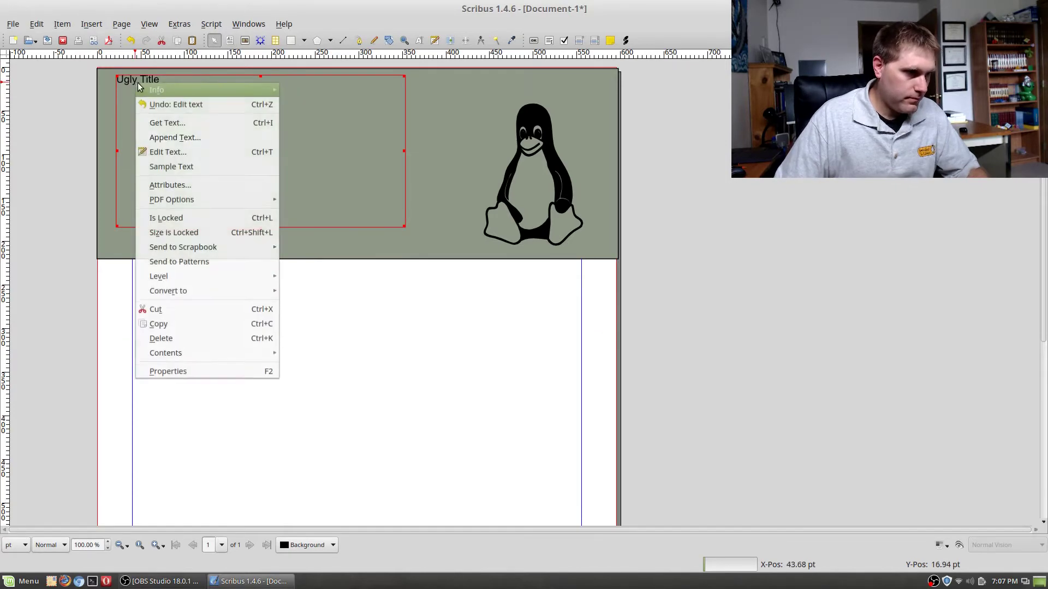
pyautogui.moveTo(150, 94)
pyautogui.click(184, 105)
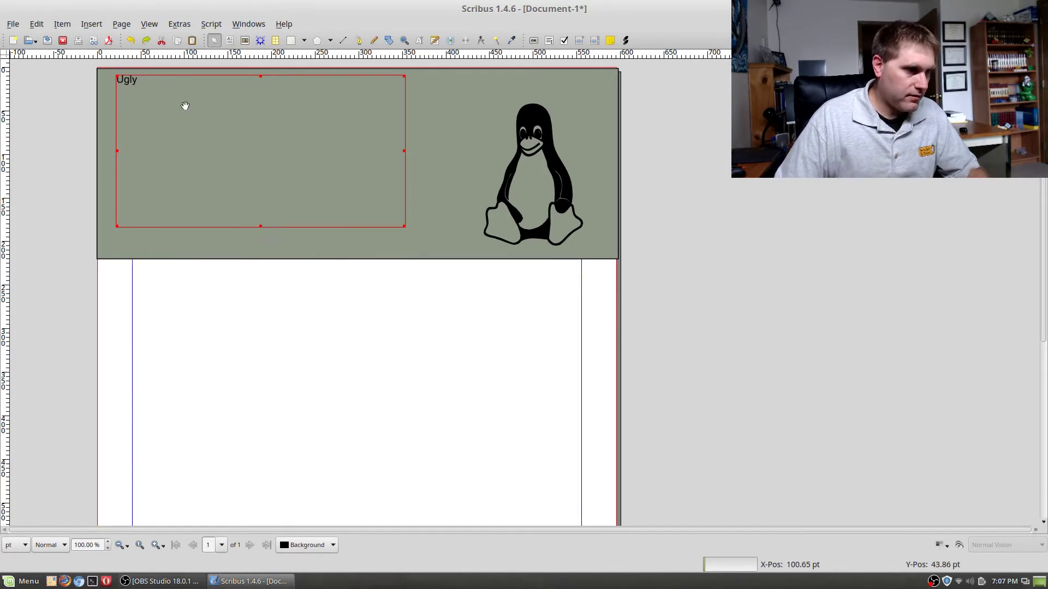
pyautogui.doubleClick(148, 103)
pyautogui.write('s')
pyautogui.press('BackSpace')
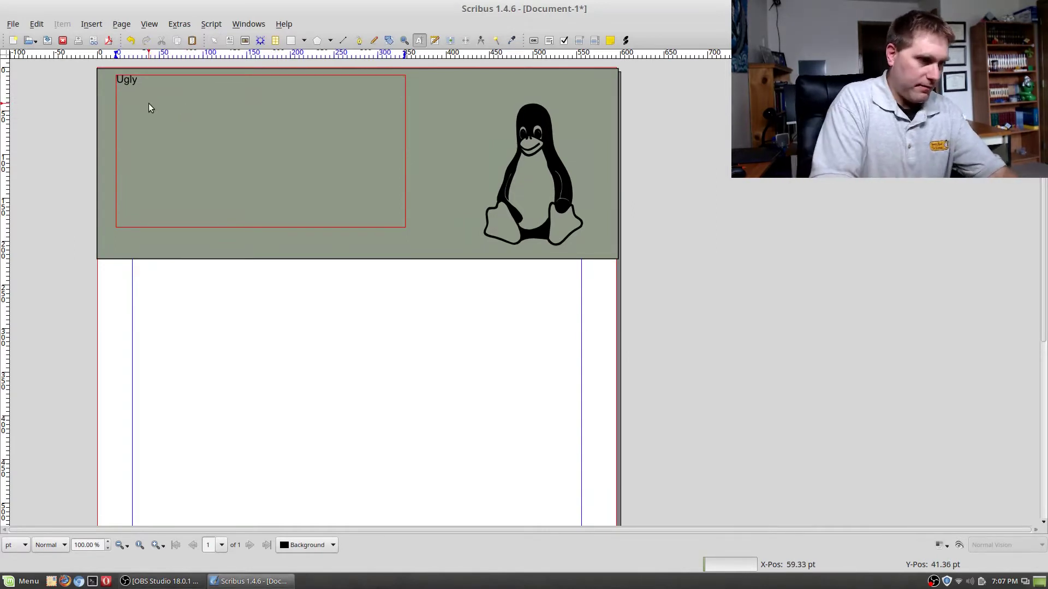
pyautogui.write('Text')
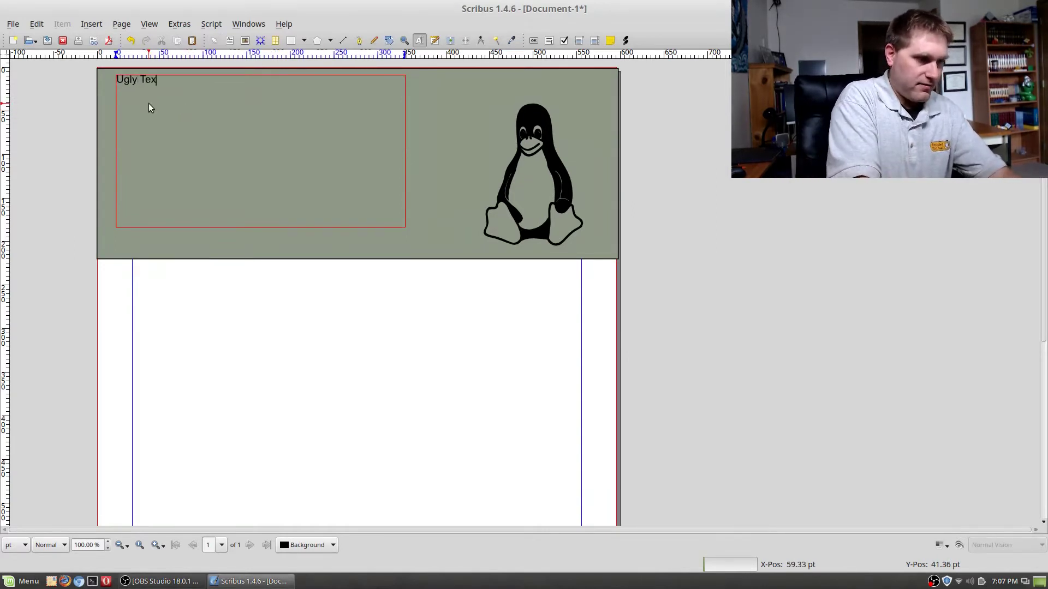
pyautogui.click(456, 133)
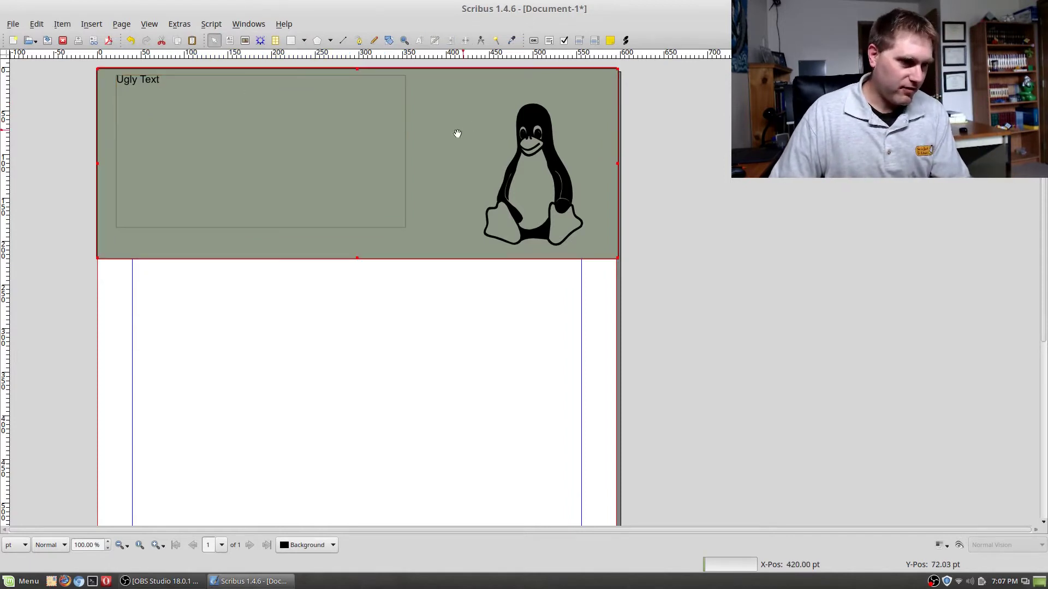
pyautogui.click(403, 156)
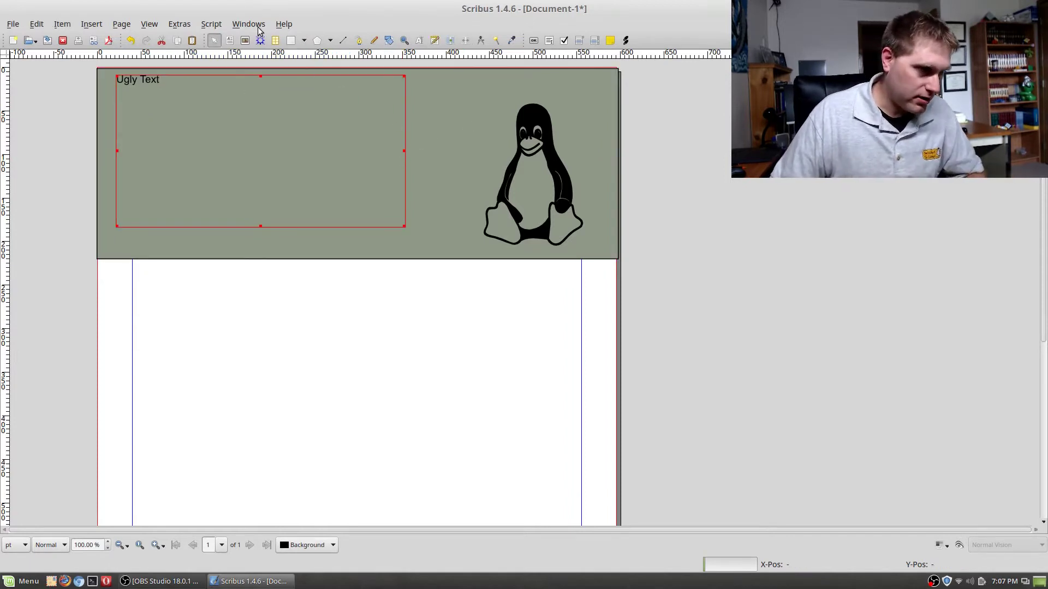
pyautogui.click(231, 41)
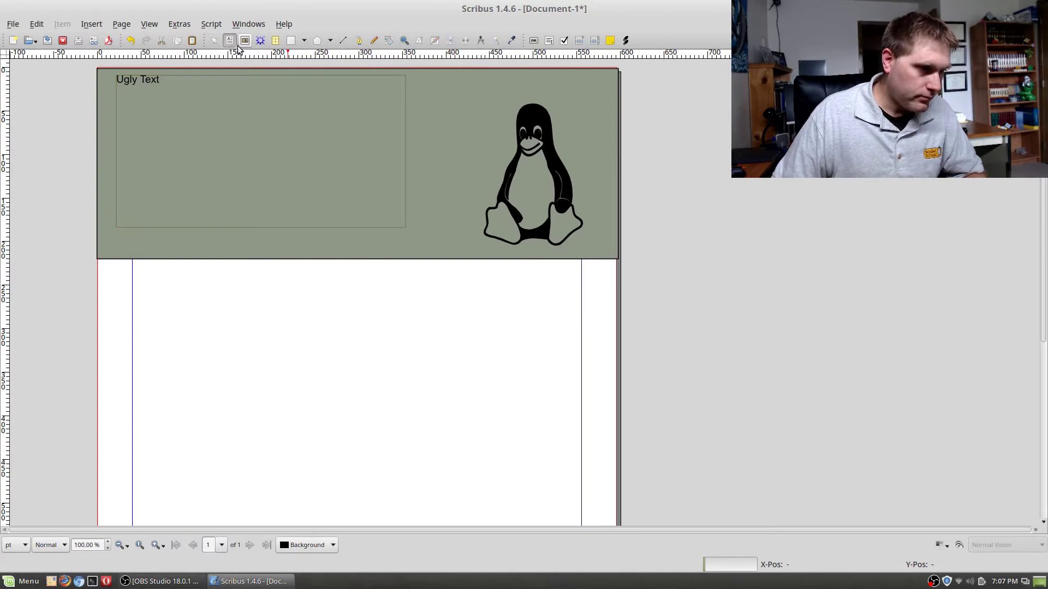
pyautogui.click(245, 41)
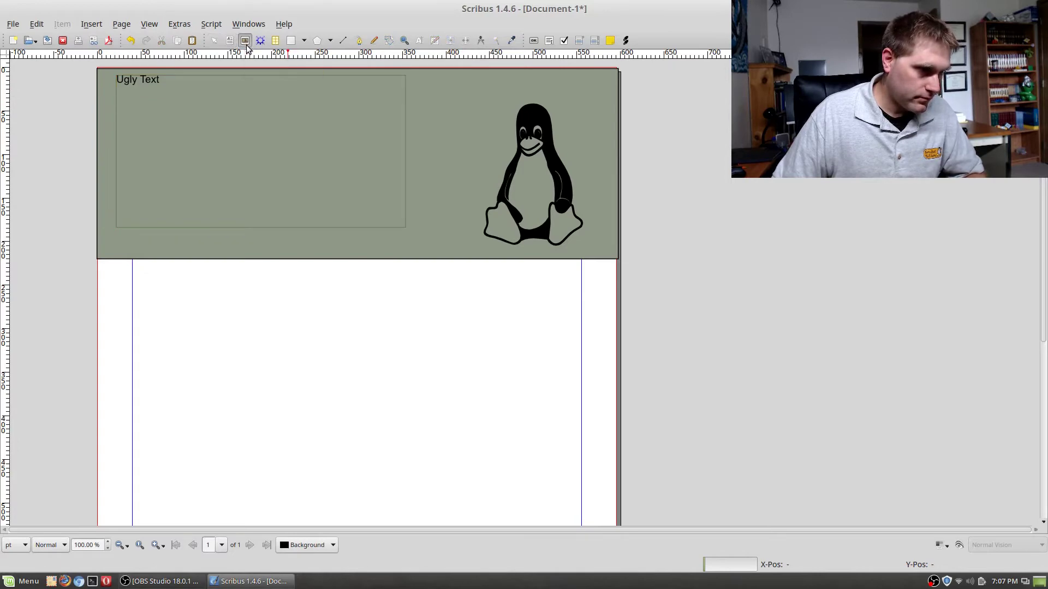
pyautogui.click(234, 100)
pyautogui.click(559, 265)
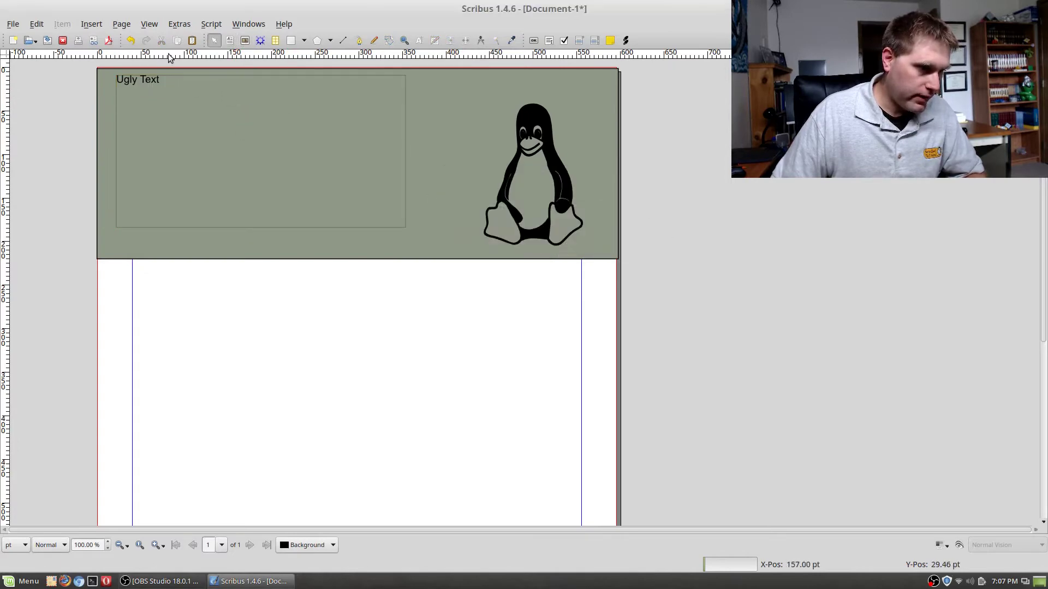
# - Open the header text frame in the Story Editor, assign the Title paragraph style to "Ugly Text" and update the frame
pyautogui.click(130, 80)
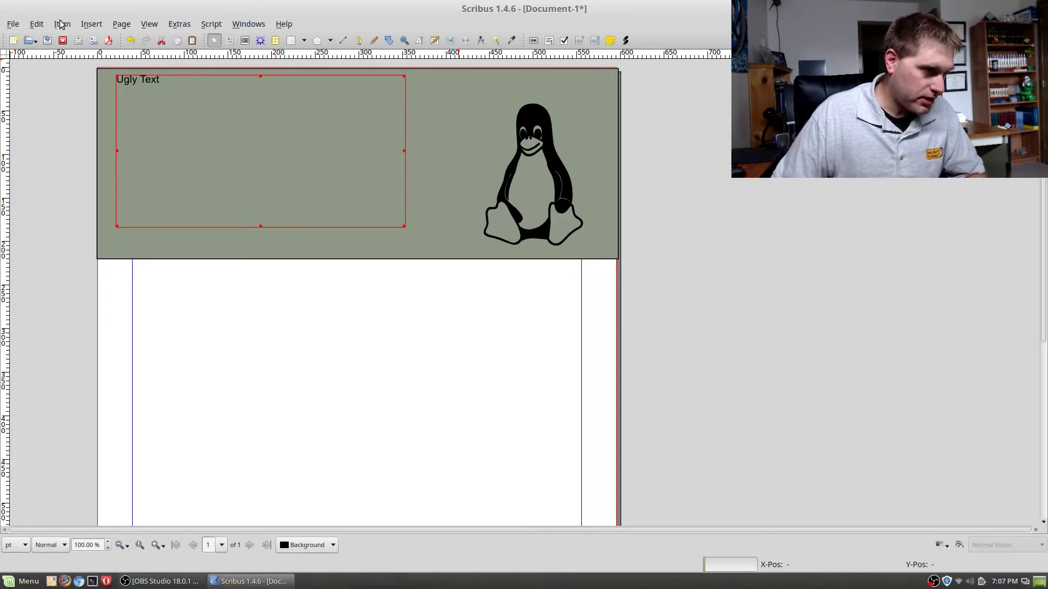
pyautogui.click(39, 23)
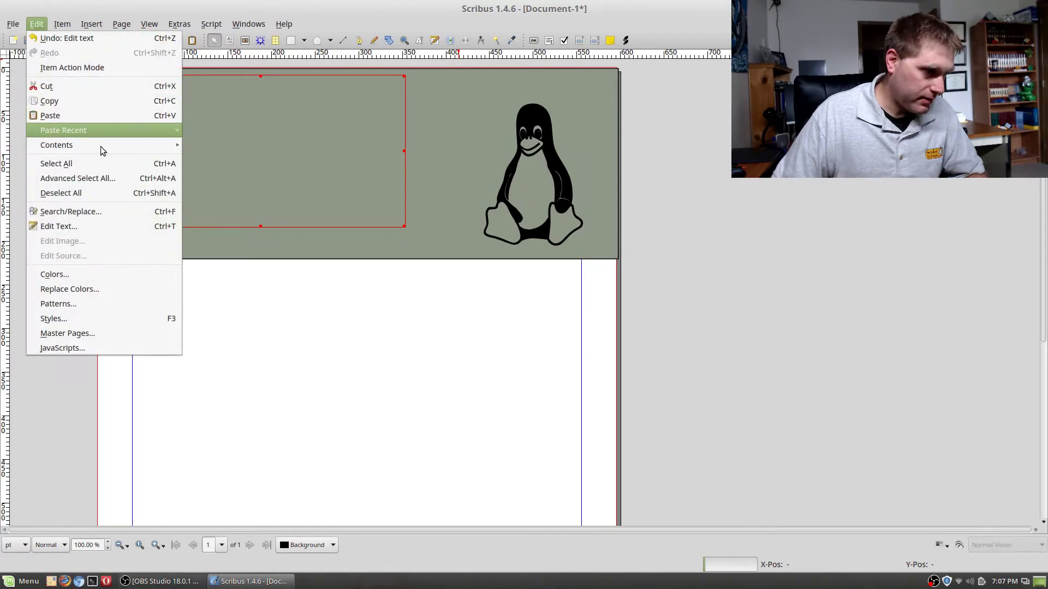
pyautogui.click(74, 225)
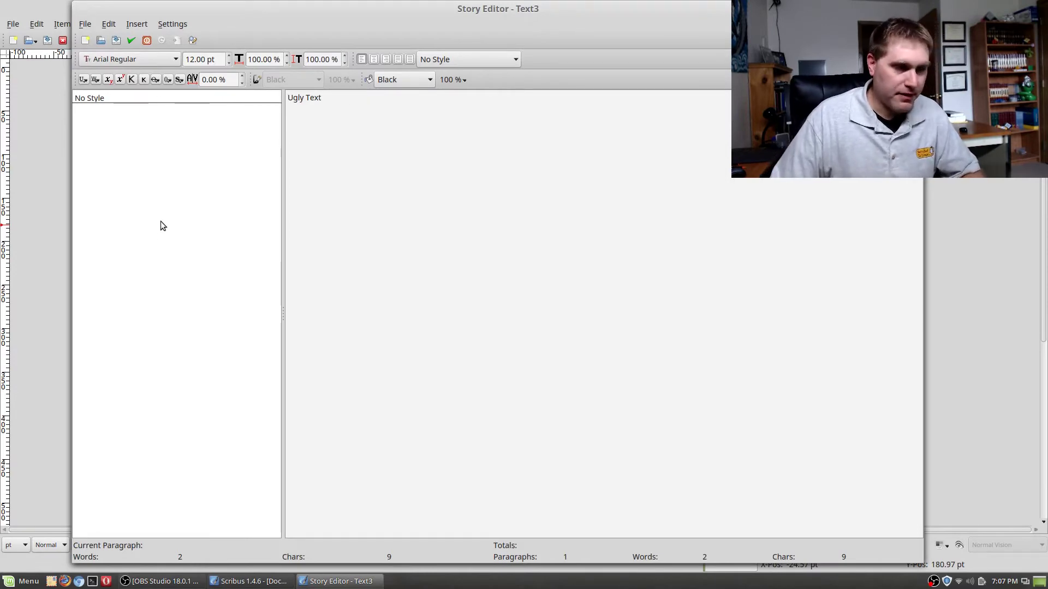
pyautogui.click(158, 97)
pyautogui.click(189, 107)
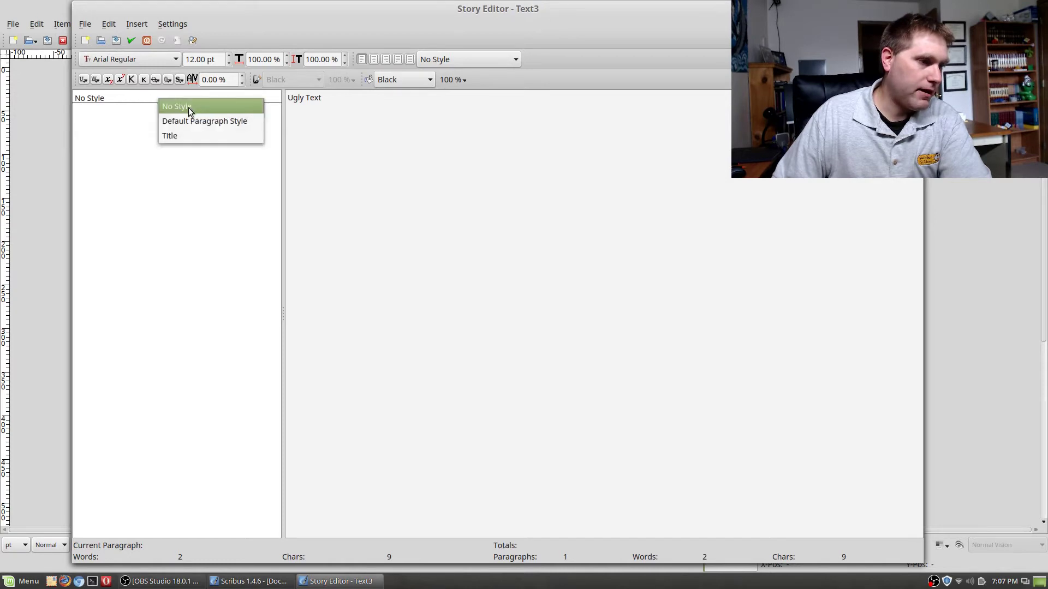
pyautogui.click(197, 121)
pyautogui.click(152, 97)
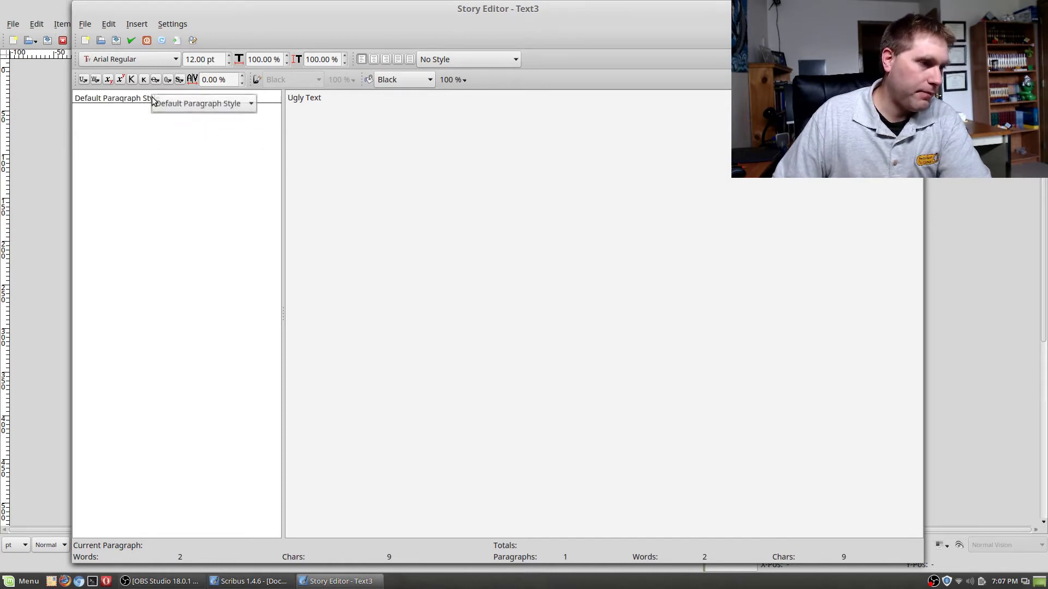
pyautogui.click(153, 101)
pyautogui.click(169, 116)
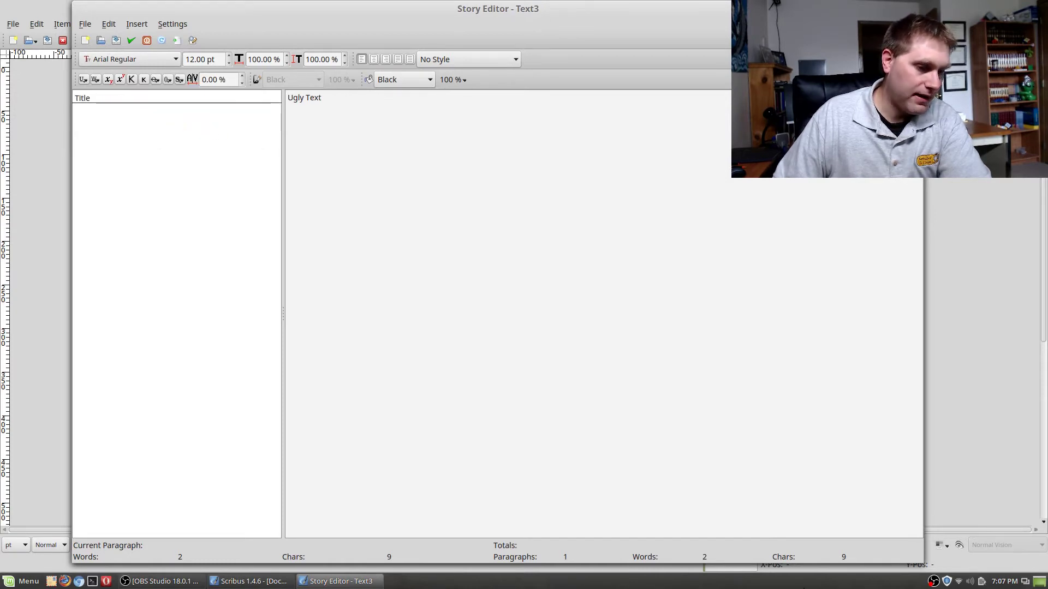
pyautogui.click(131, 40)
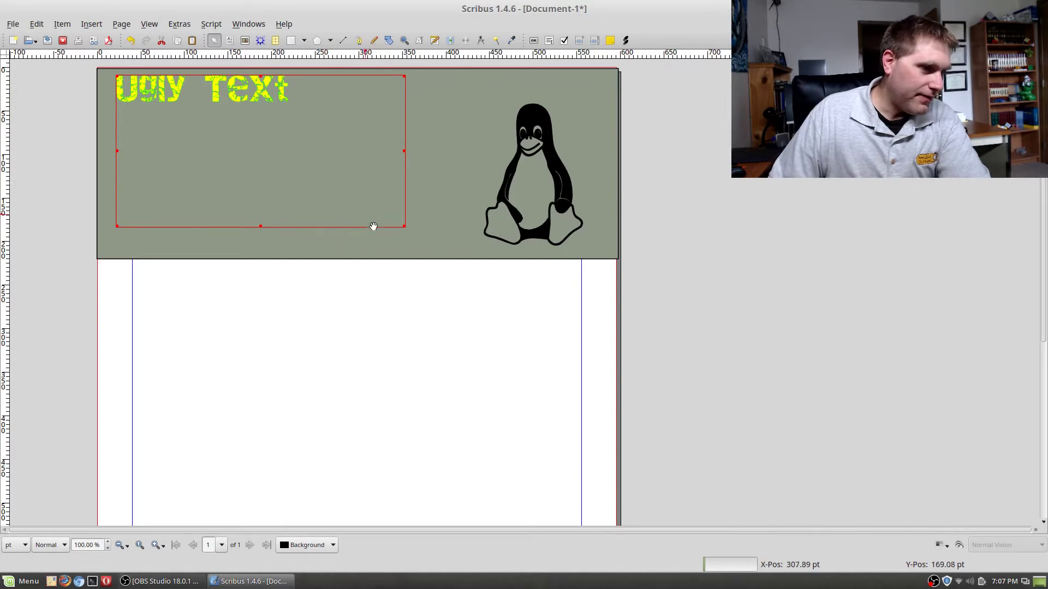
pyautogui.click(38, 26)
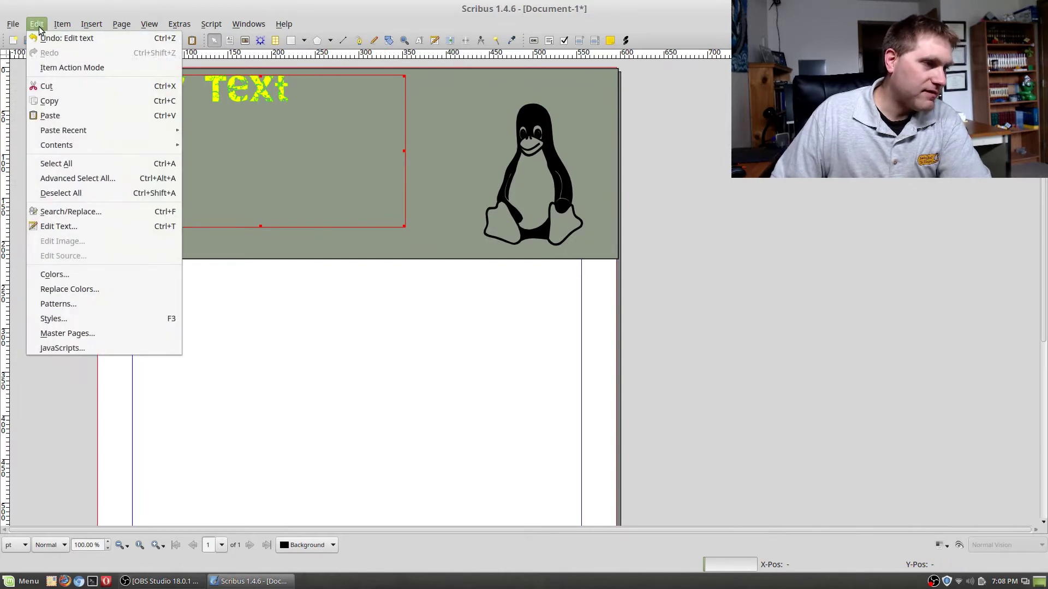
pyautogui.click(38, 26)
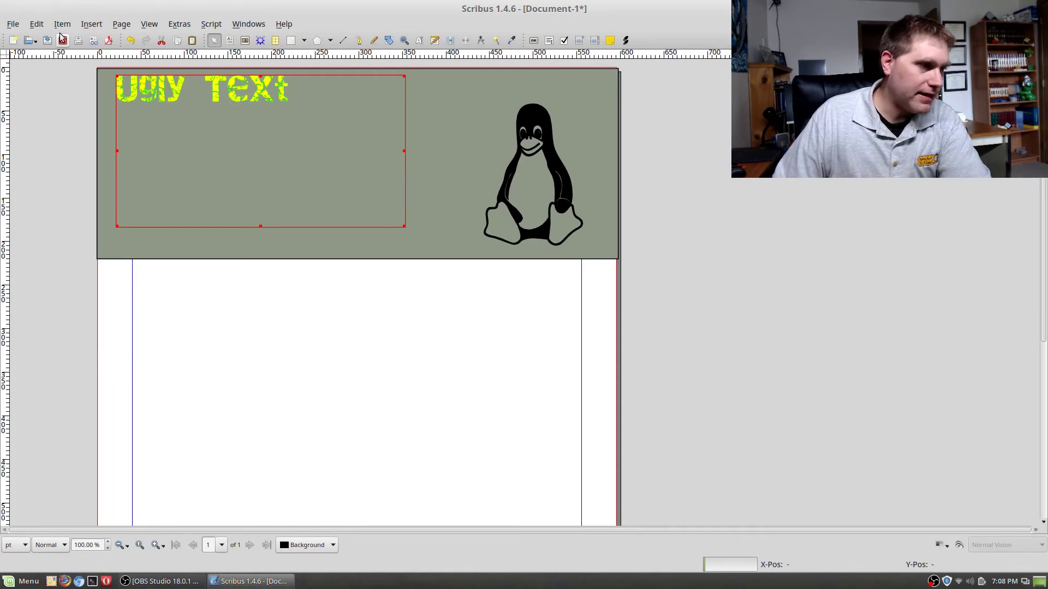
pyautogui.rightClick(169, 88)
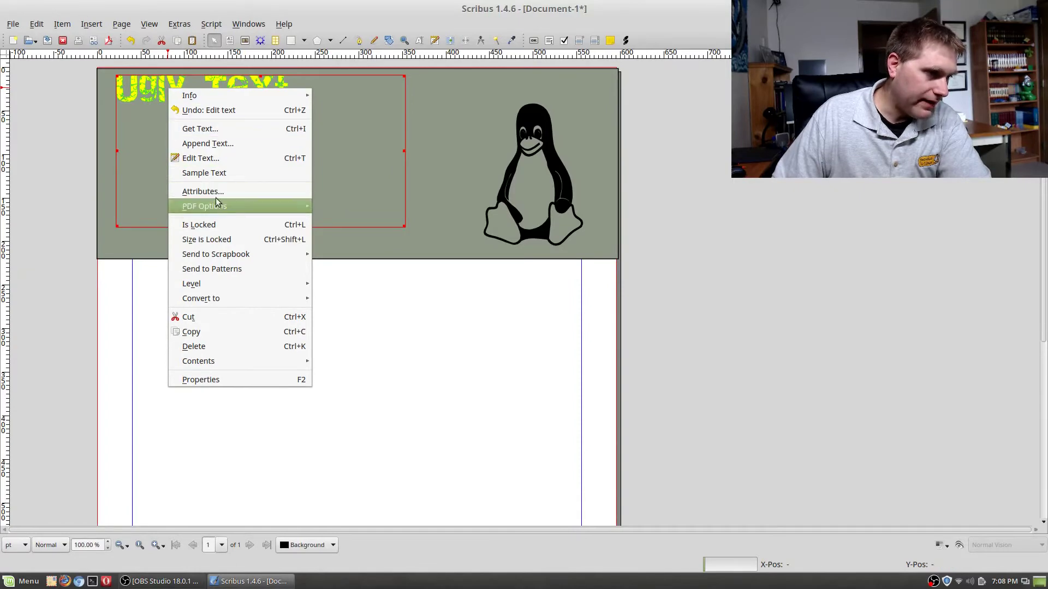
pyautogui.click(36, 24)
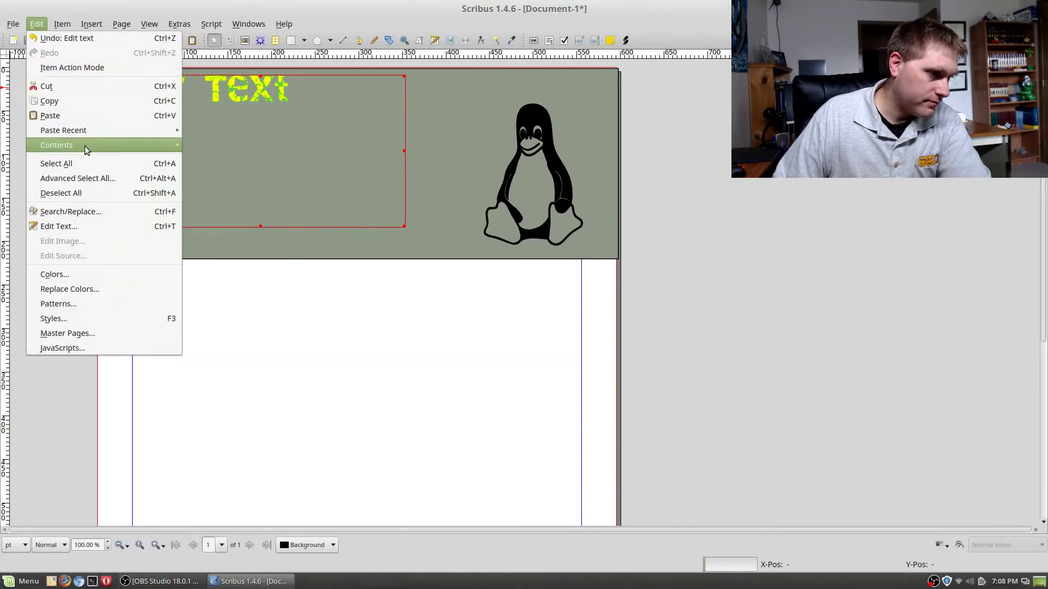
pyautogui.click(93, 226)
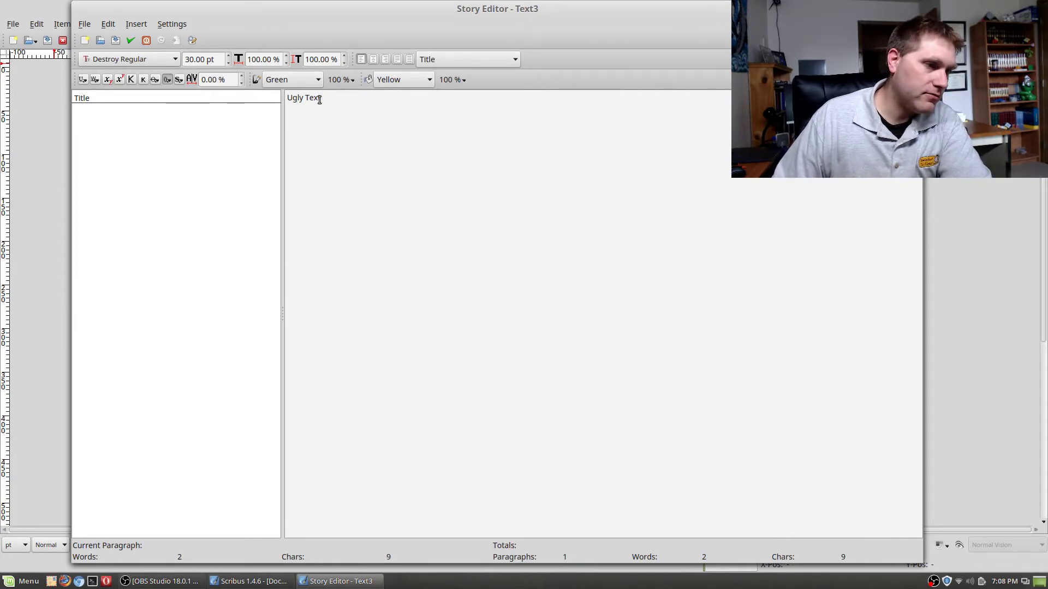
pyautogui.moveTo(323, 101); pyautogui.dragTo(293, 100)
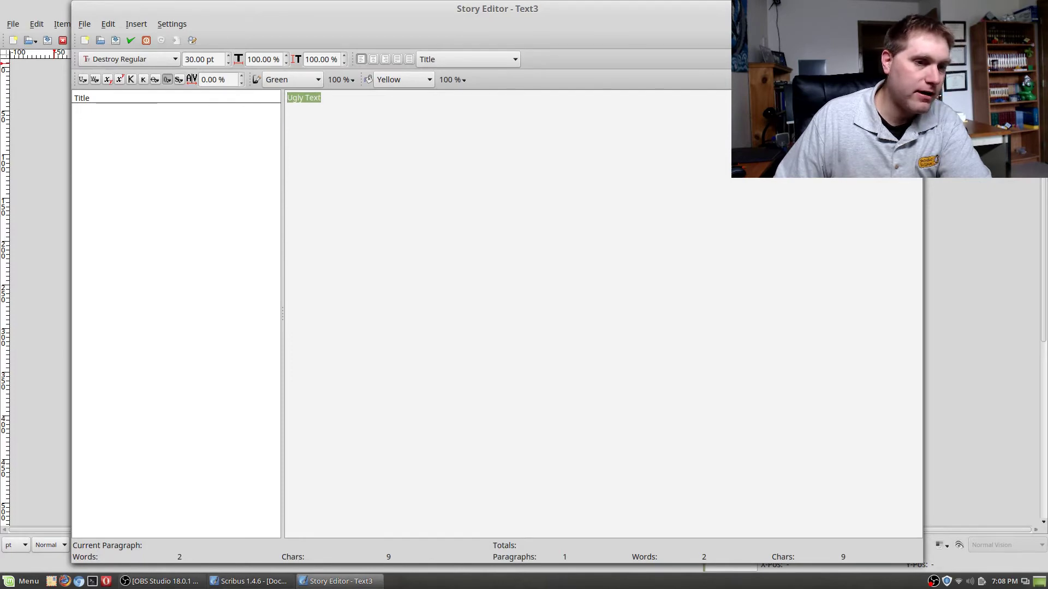
pyautogui.click(130, 40)
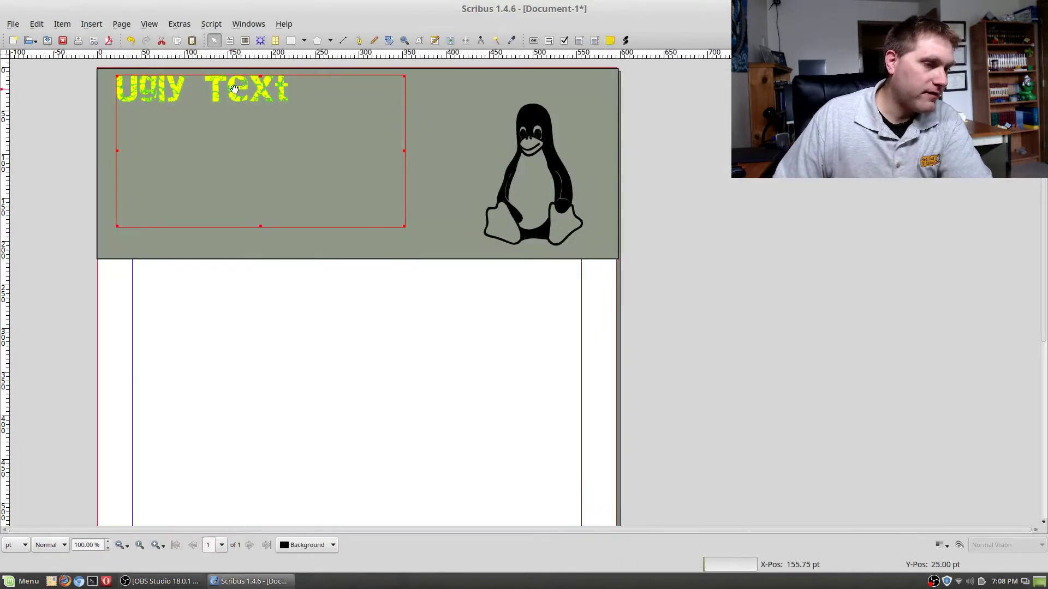
# - Set the Title paragraph style's alignment to centered in the style manager and apply the change
pyautogui.click(37, 24)
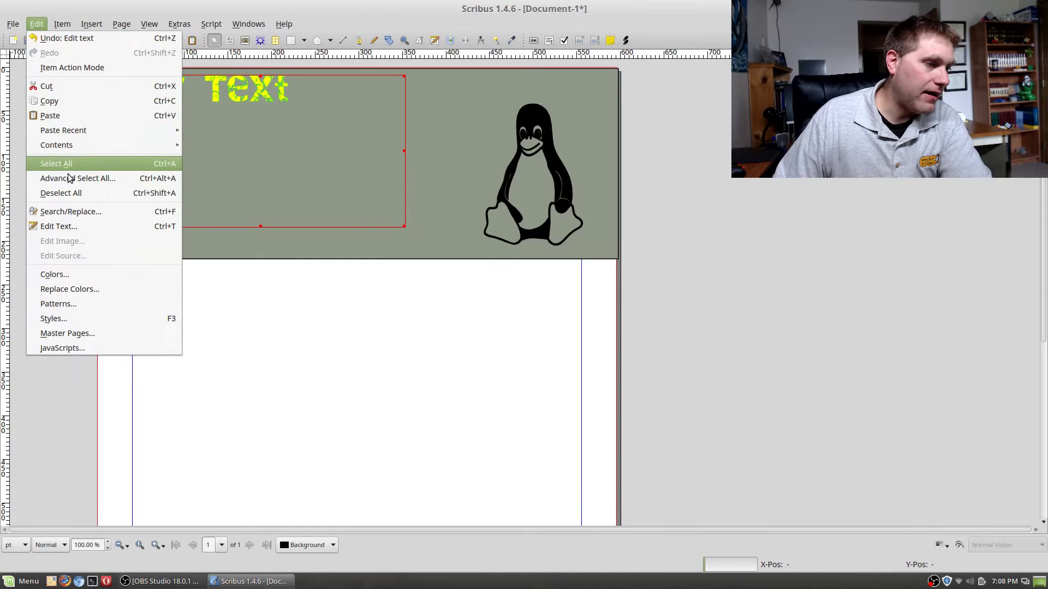
pyautogui.click(77, 318)
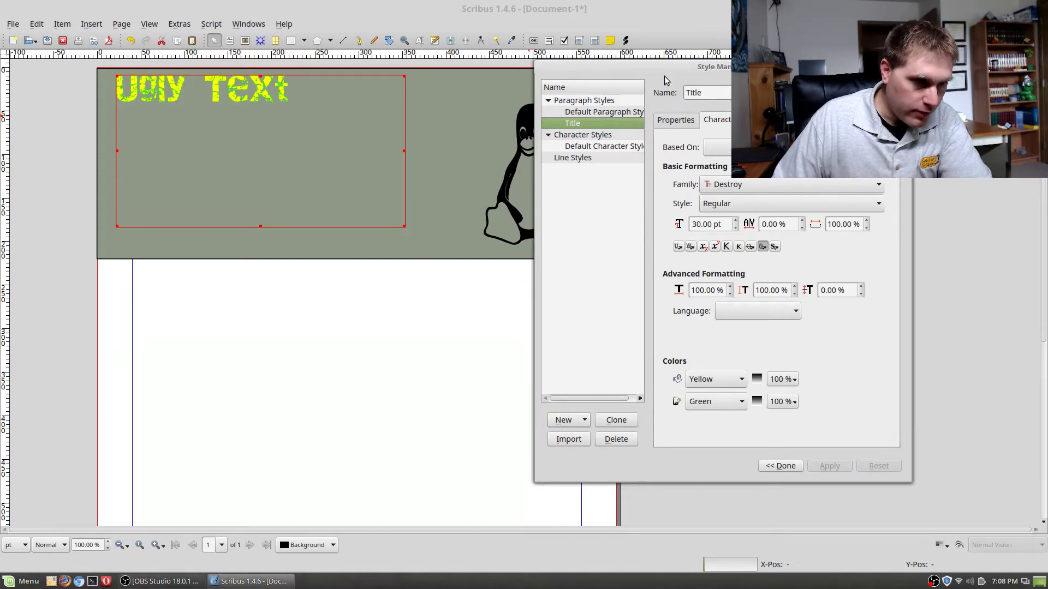
pyautogui.click(680, 121)
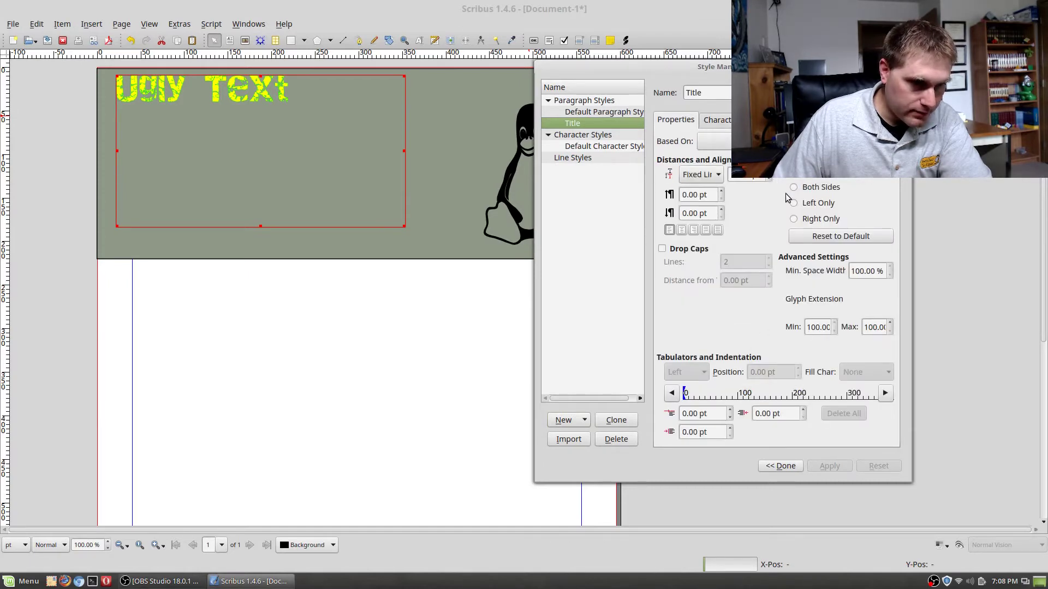
pyautogui.click(682, 231)
pyautogui.click(838, 468)
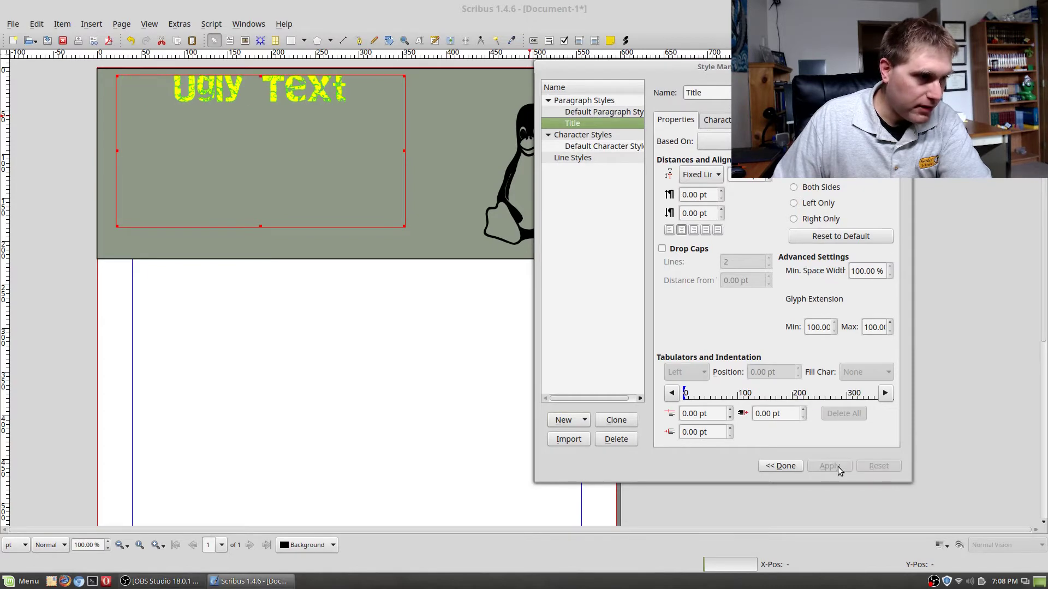
# - Set the Title style's space above paragraphs to 4.00 pt, apply it and close the style manager
pyautogui.click(721, 192)
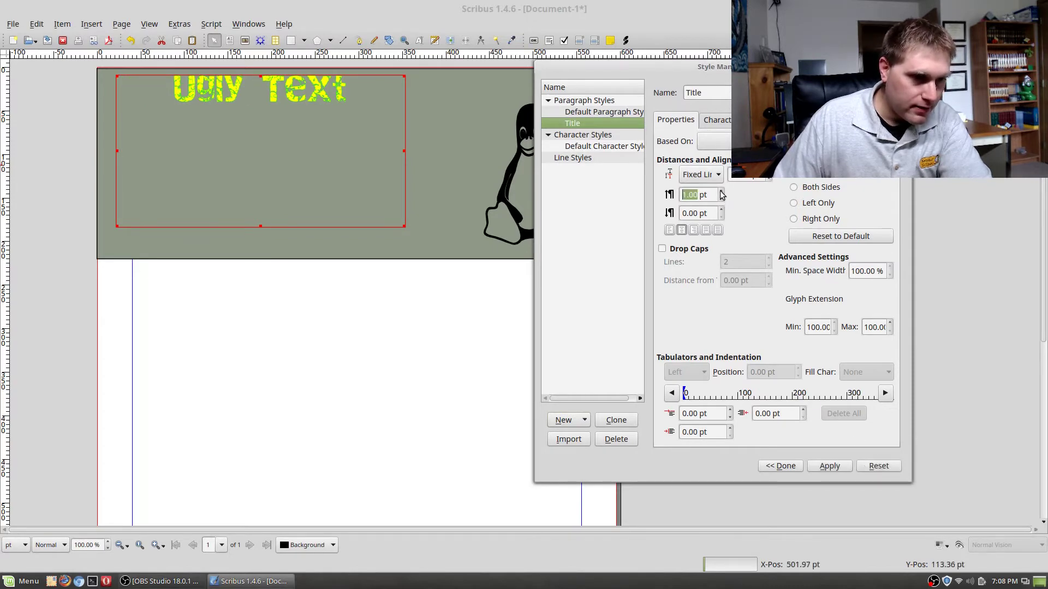
pyautogui.click(838, 468)
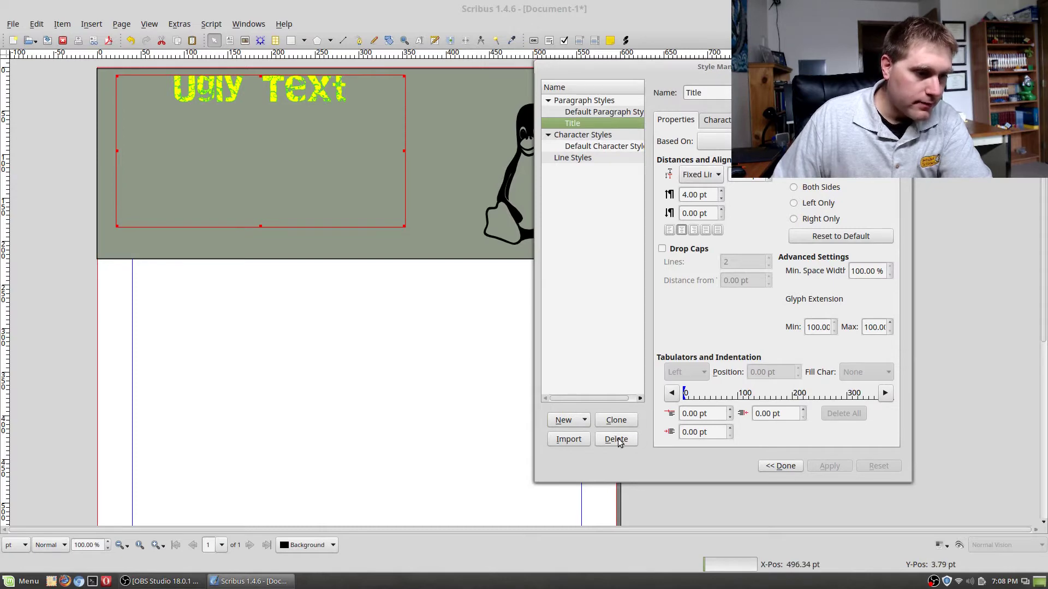
pyautogui.press('Escape')
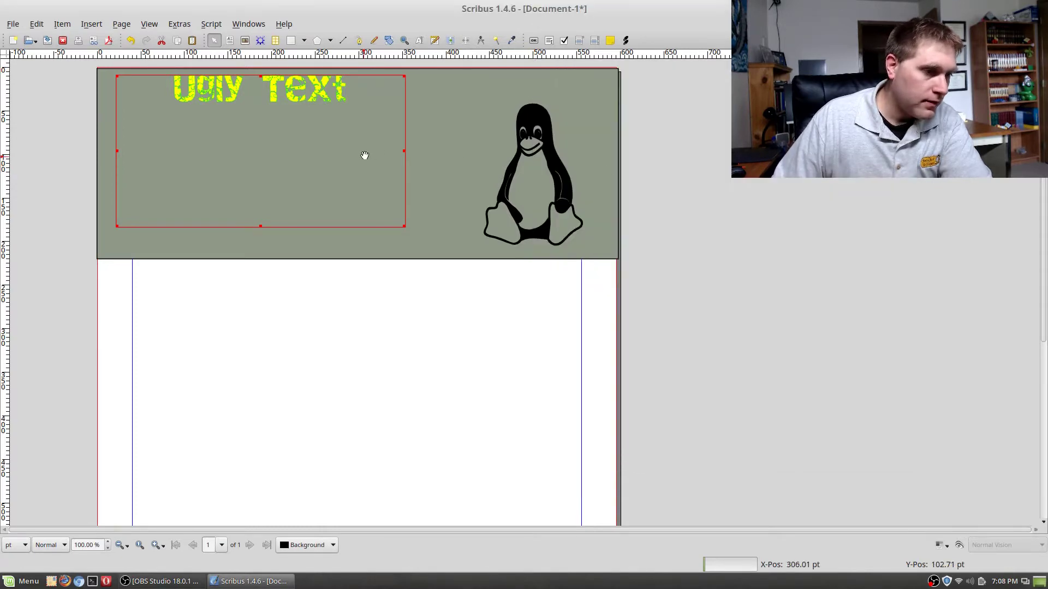
# - Draw a body text frame about 508 pt wide below the header between the side margins and extend its lower edge to about 795 pt
pyautogui.scroll(-3, 438, 362)
pyautogui.scroll(-3, 437, 362)
pyautogui.scroll(3, 389, 337)
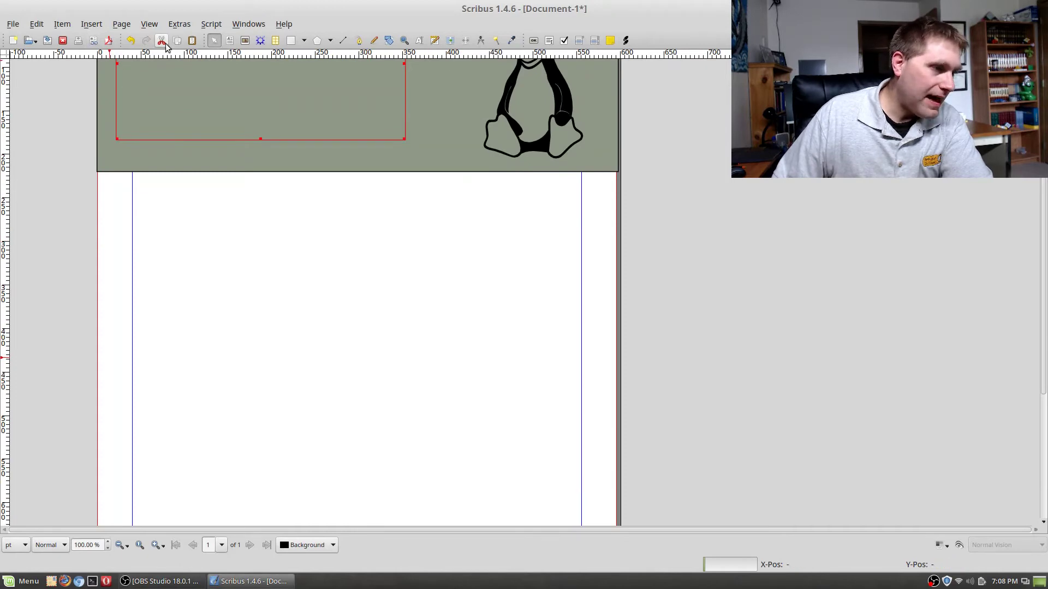
pyautogui.click(228, 42)
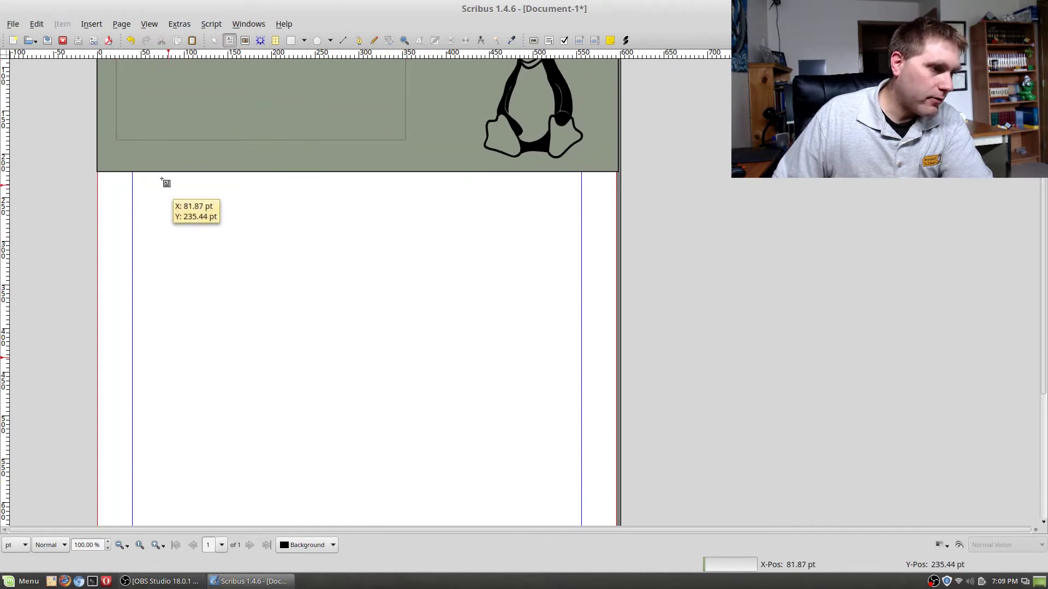
pyautogui.moveTo(134, 174); pyautogui.dragTo(578, 525)
pyautogui.scroll(-5, 535, 459)
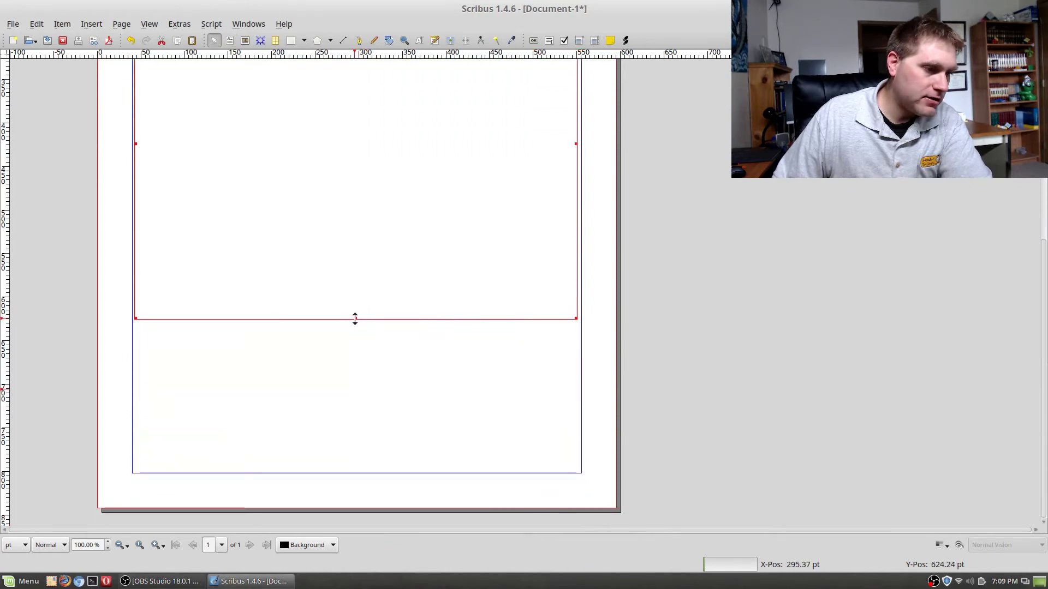
pyautogui.moveTo(355, 319); pyautogui.dragTo(351, 467)
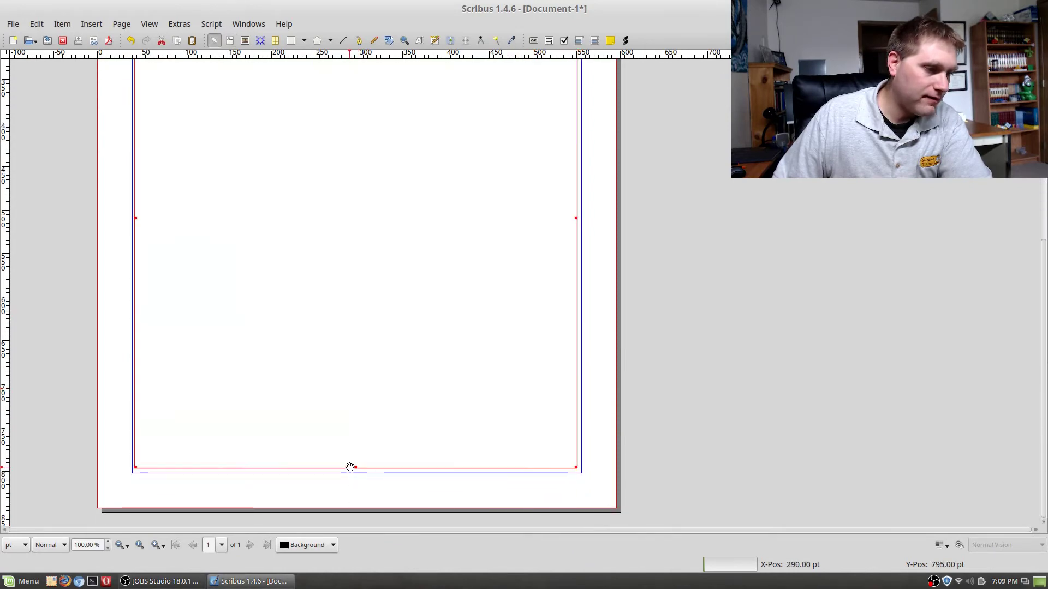
# - Shorten the body text frame so its lower edge sits at about 680 pt, leaving a strip free above the bottom margin
pyautogui.scroll(3, 514, 346)
pyautogui.scroll(2, 313, 214)
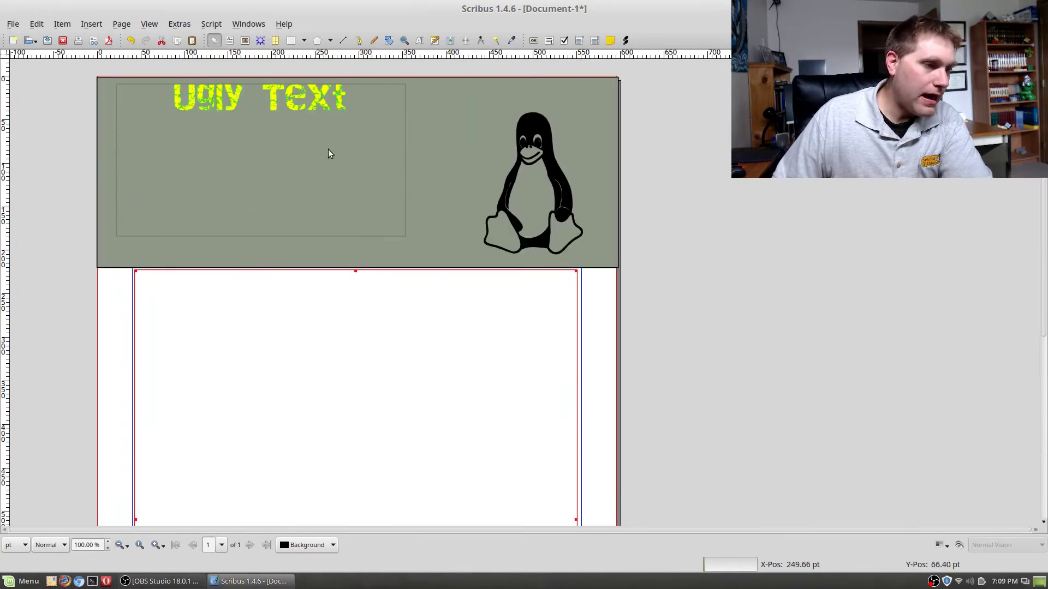
pyautogui.scroll(-3, 486, 328)
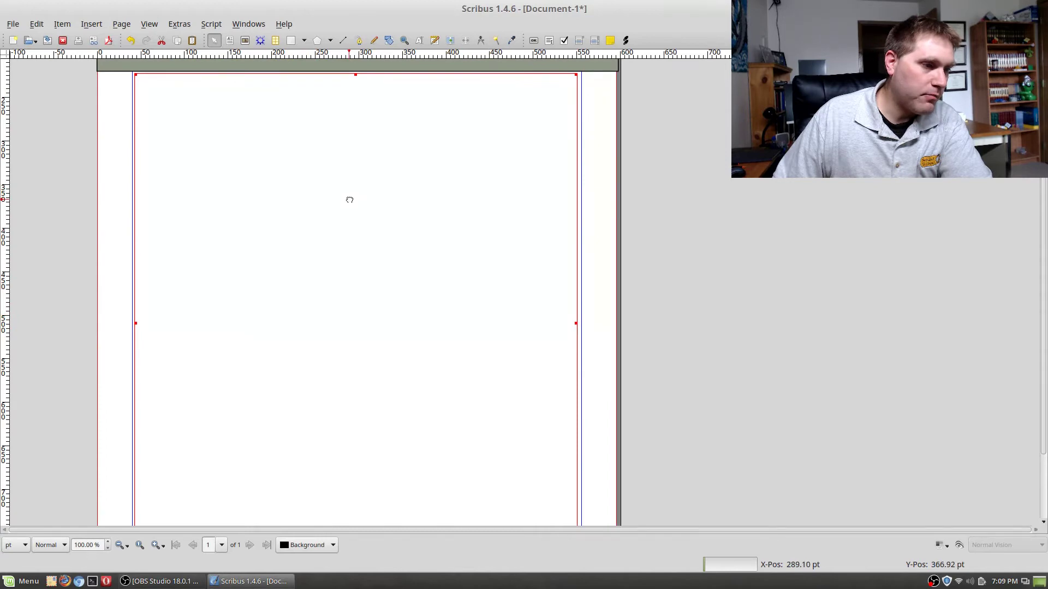
pyautogui.rightClick(349, 200)
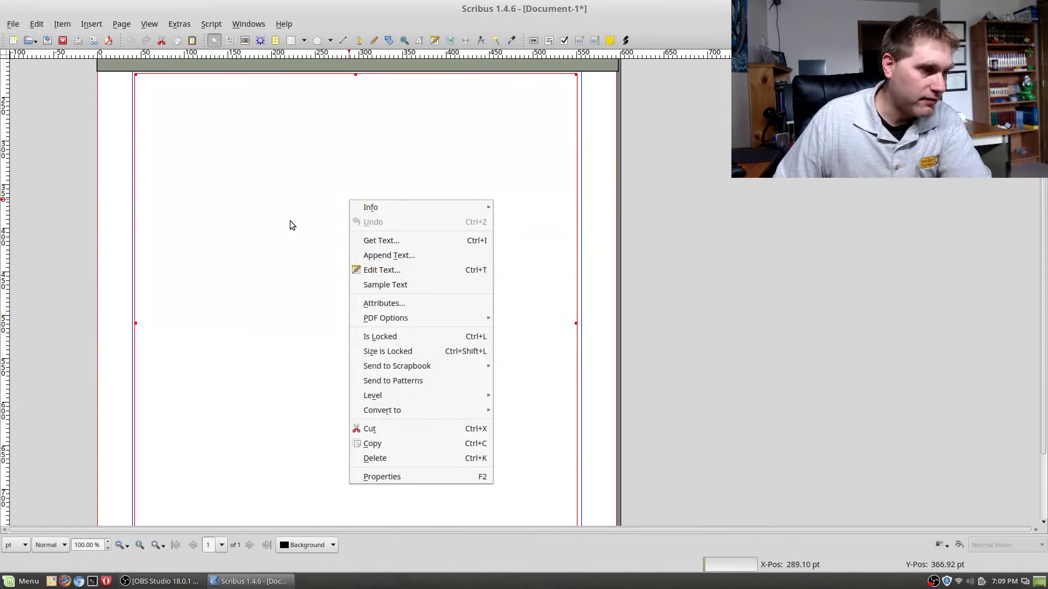
pyautogui.click(463, 444)
pyautogui.scroll(1, 274, 292)
pyautogui.scroll(-3, 241, 292)
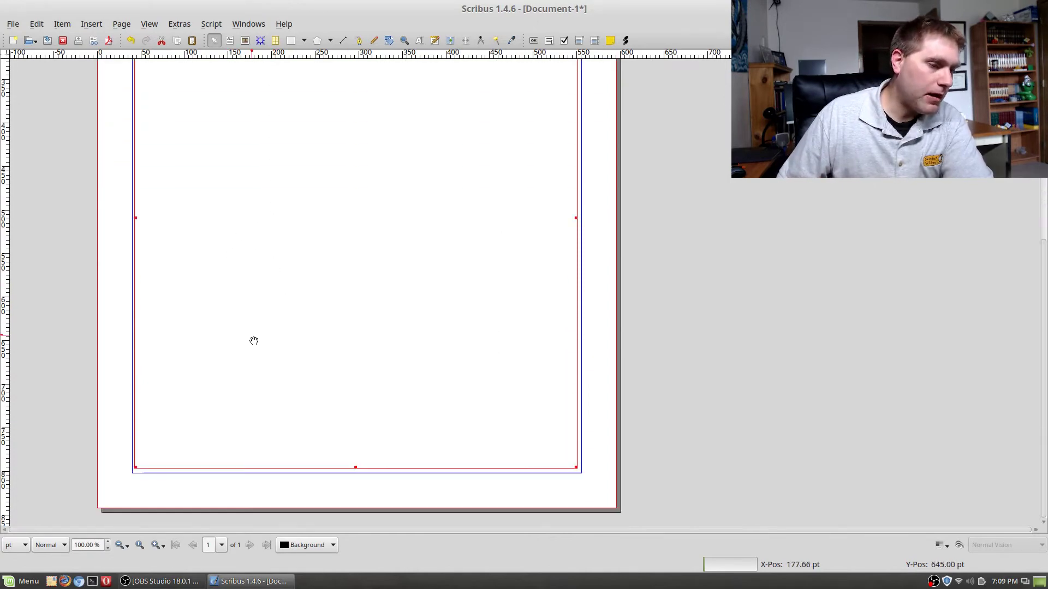
pyautogui.moveTo(355, 468); pyautogui.dragTo(357, 386)
pyautogui.scroll(5, 359, 434)
pyautogui.scroll(-4, 359, 433)
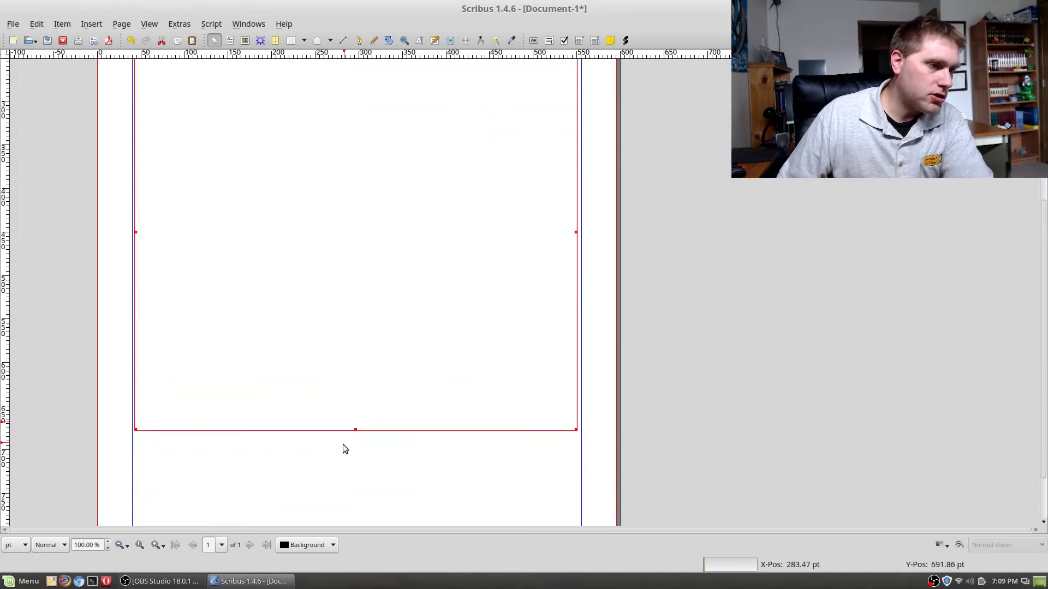
# - Draw an image frame about 510 × 98 pt in the free strip between the body text frame and the bottom margin
pyautogui.click(245, 42)
pyautogui.scroll(-2, 378, 434)
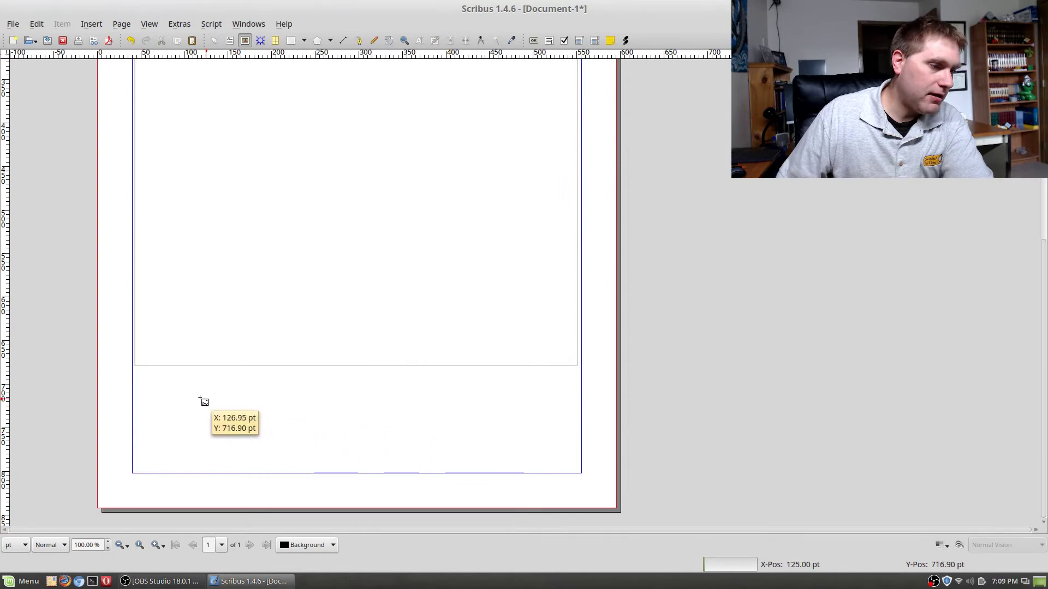
pyautogui.moveTo(138, 387); pyautogui.dragTo(584, 473)
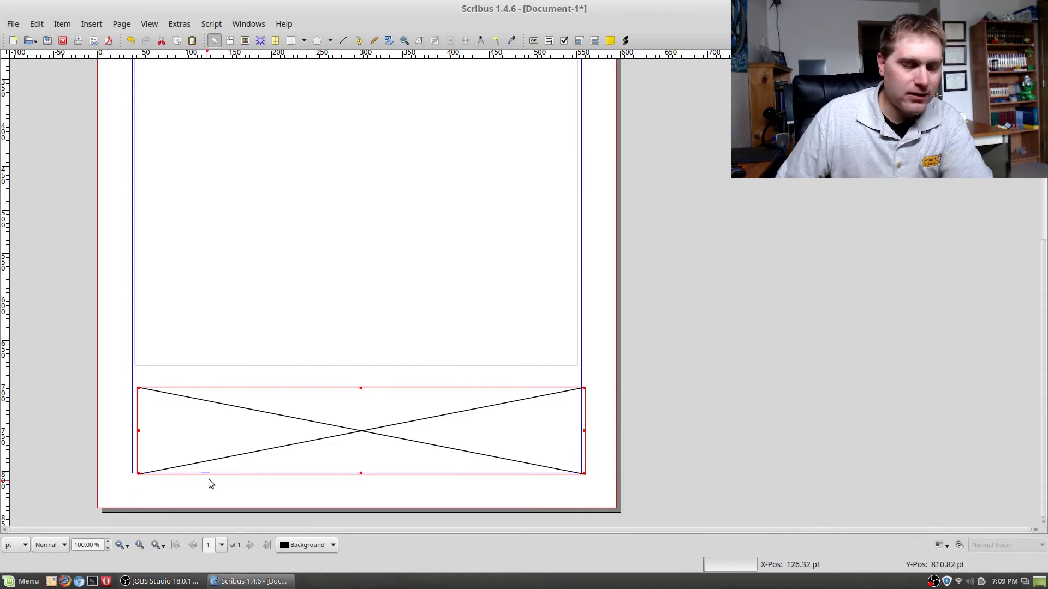
# - Load website.png from the STL Video folder into the footer image frame
pyautogui.rightClick(331, 433)
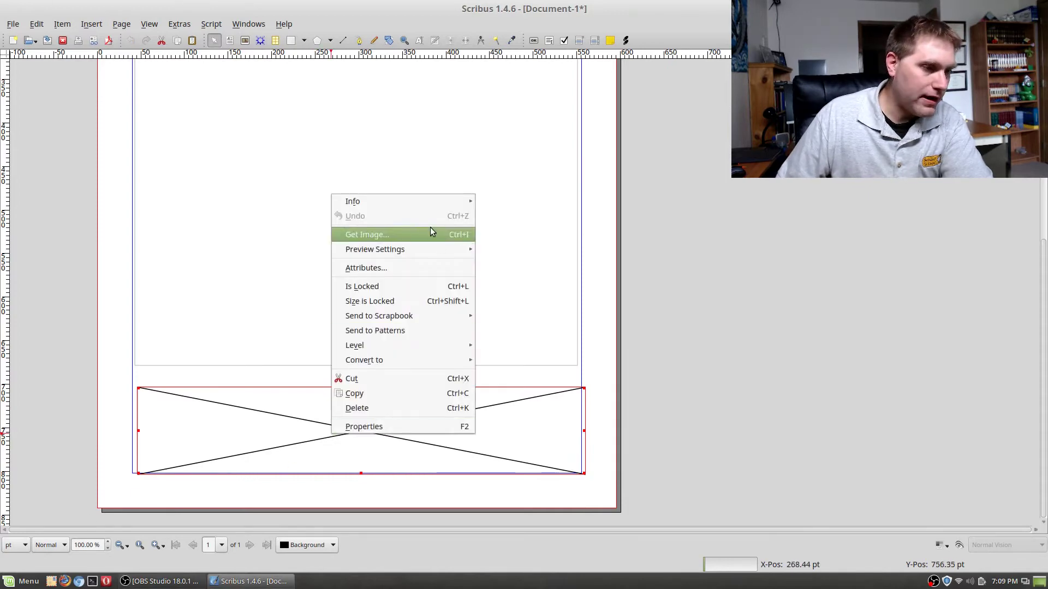
pyautogui.click(412, 232)
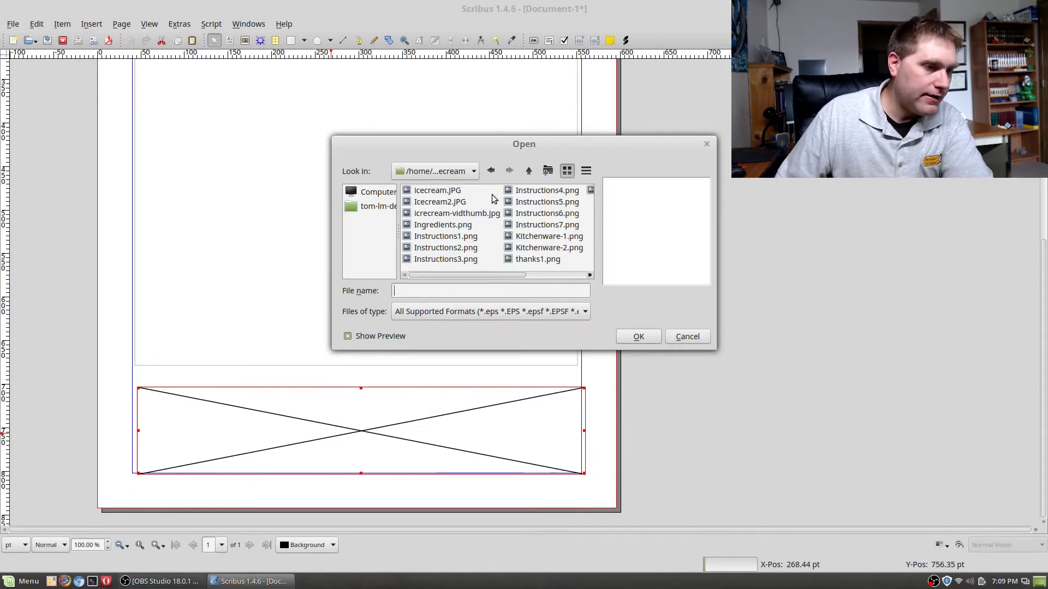
pyautogui.click(529, 172)
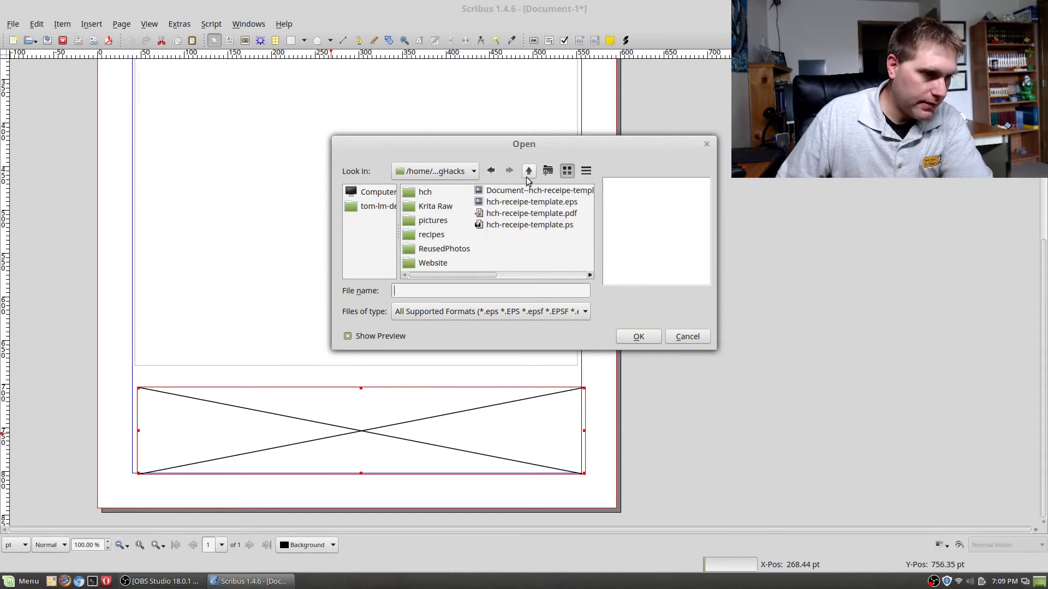
pyautogui.click(453, 224)
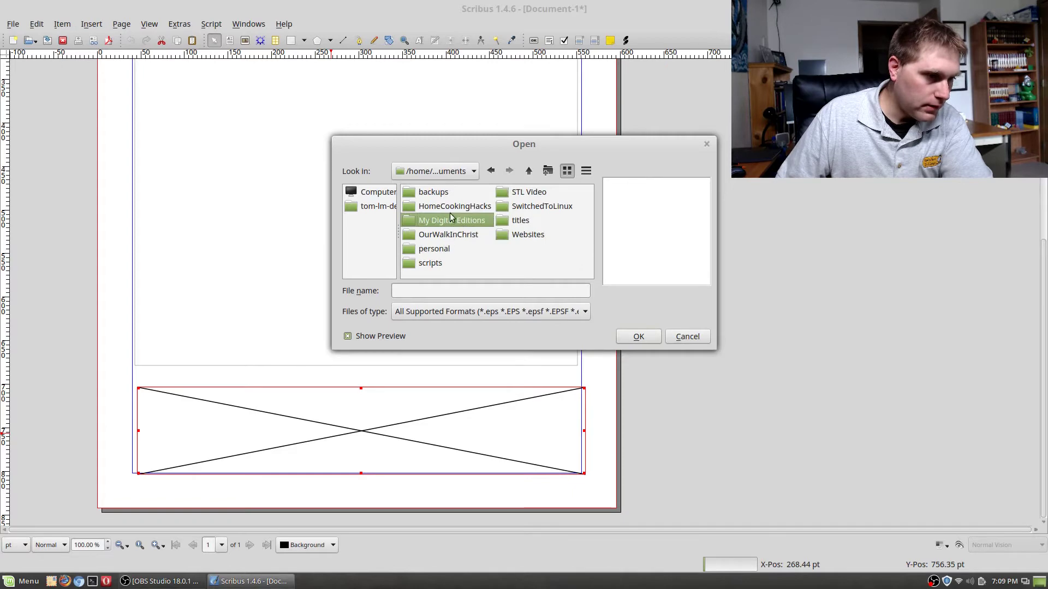
pyautogui.click(463, 210)
pyautogui.doubleClick(520, 193)
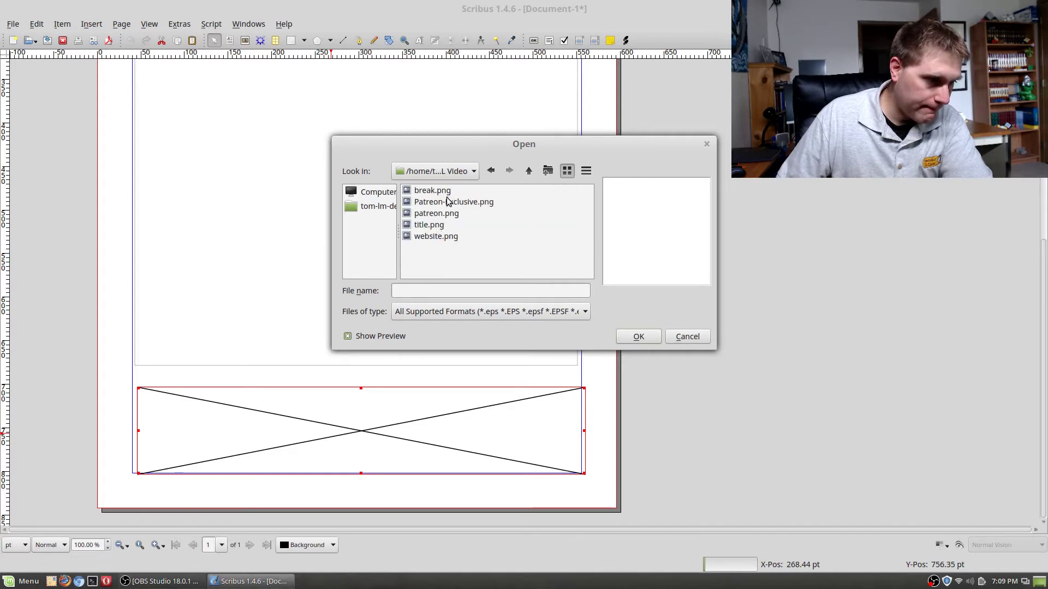
pyautogui.click(448, 236)
pyautogui.click(654, 339)
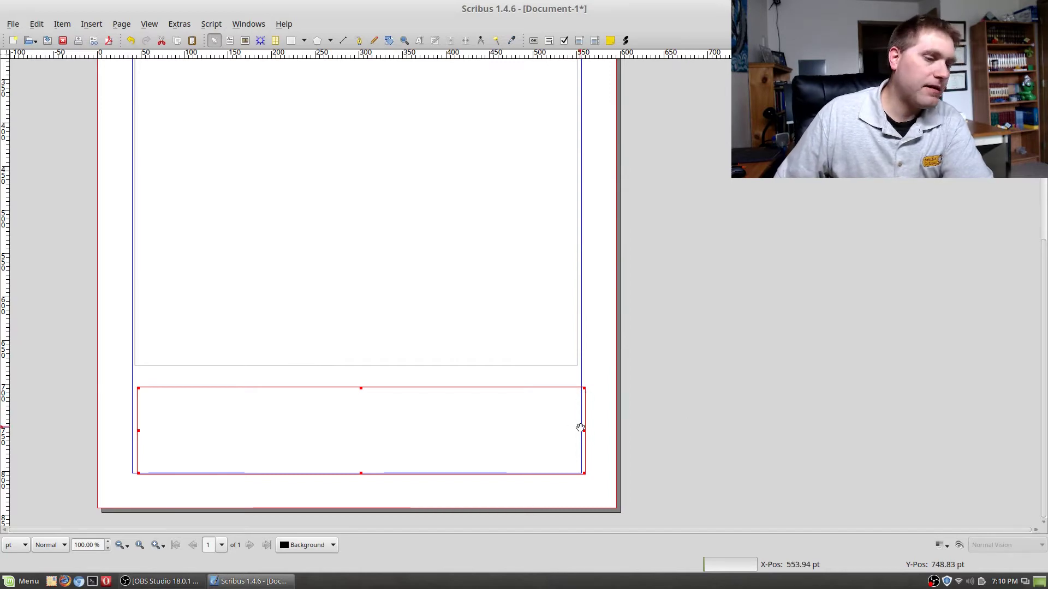
# - Adjust the footer frame to the size of its image and check where the banner graphic lies within it
pyautogui.rightClick(409, 417)
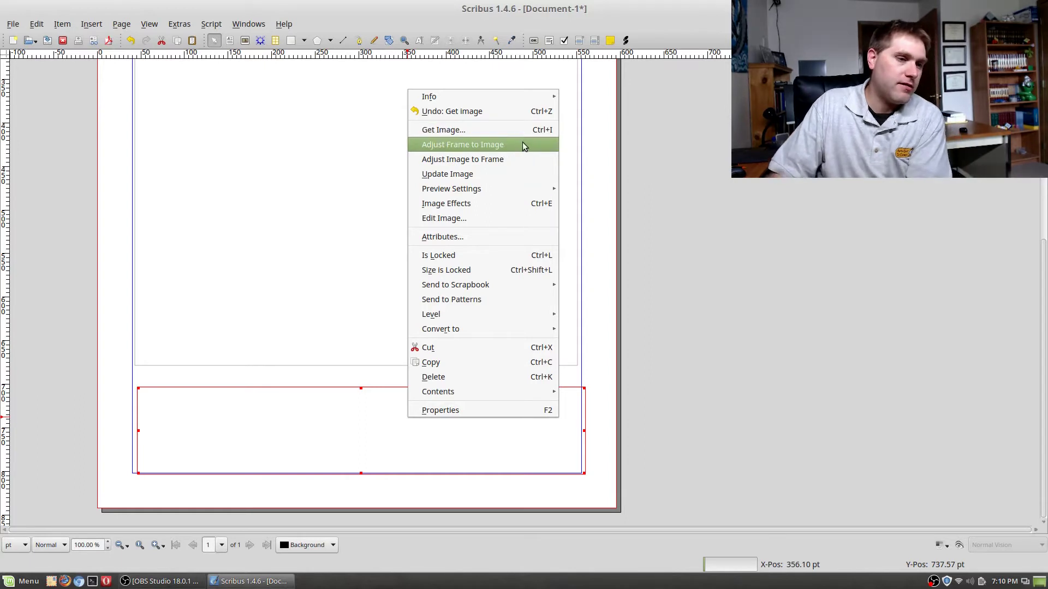
pyautogui.click(527, 144)
pyautogui.scroll(-5, 698, 382)
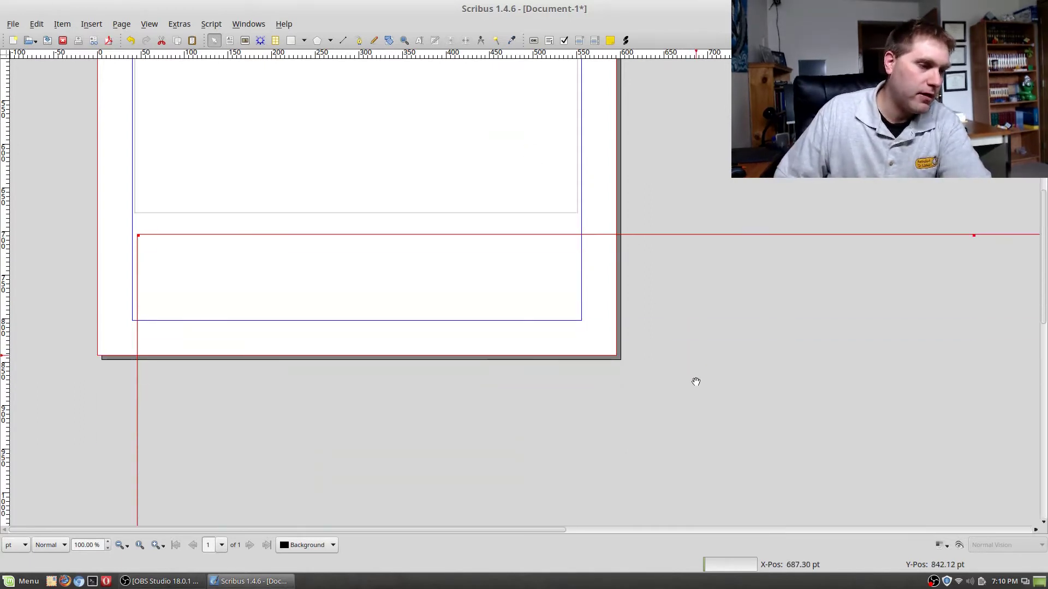
pyautogui.scroll(-4, 708, 396)
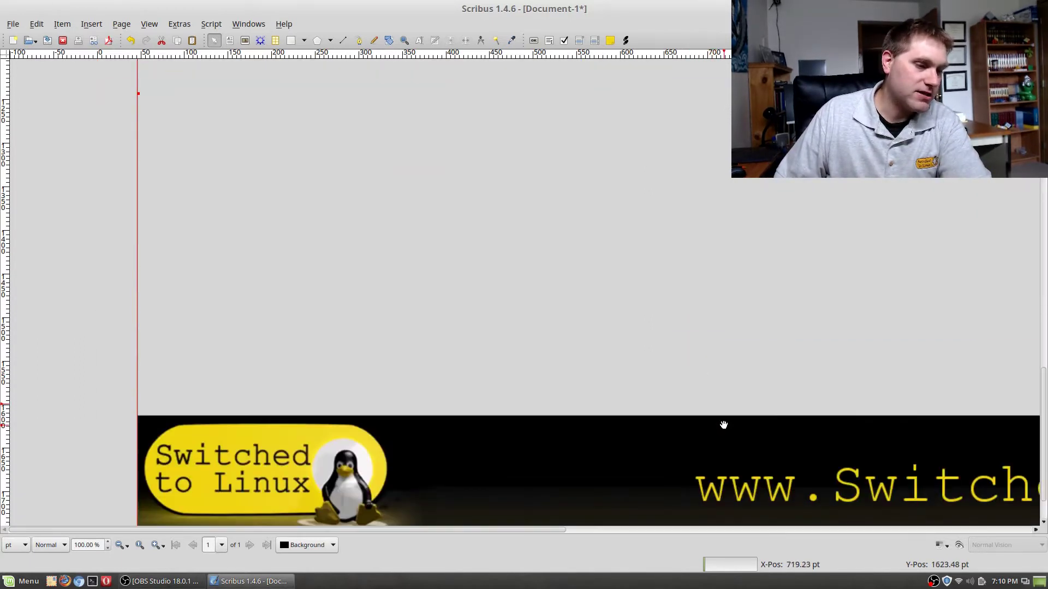
pyautogui.scroll(8, 725, 415)
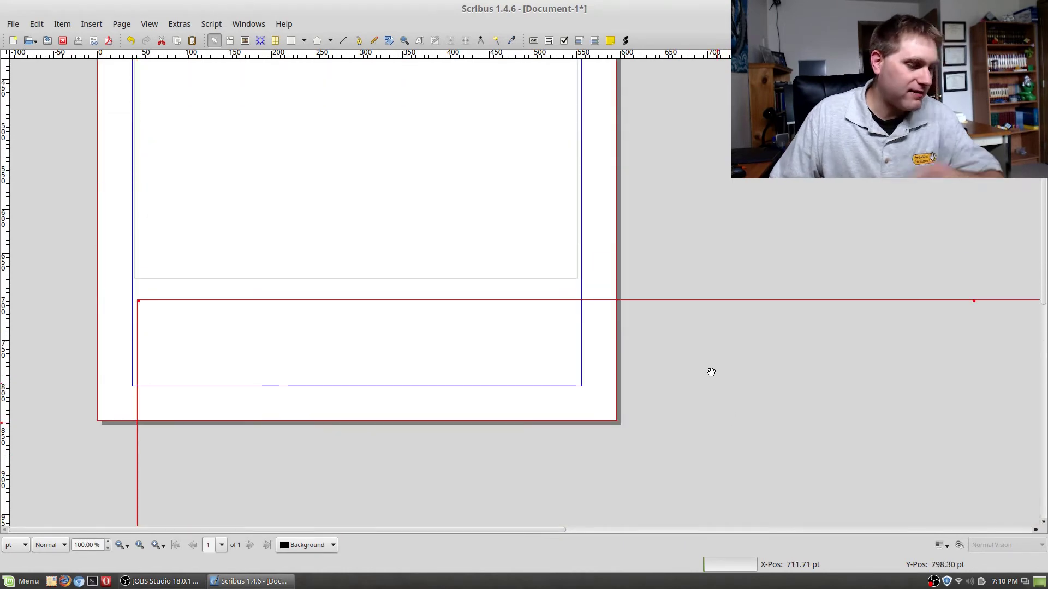
# - Undo the footer frame's last resize and adjust the banner image to fit the frame instead
pyautogui.hotkey('ctrl', 'z')
pyautogui.rightClick(430, 327)
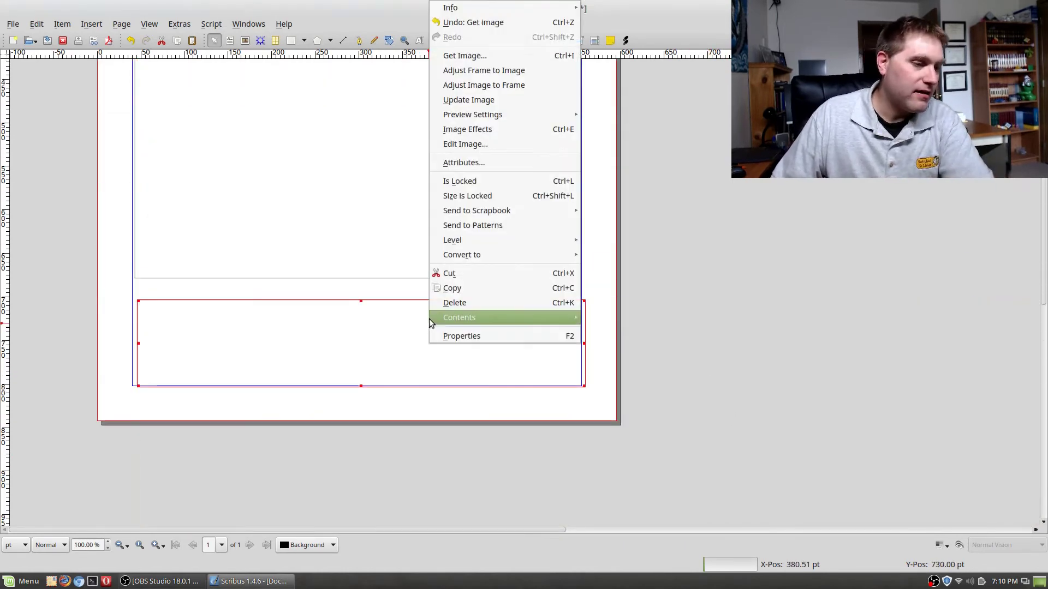
pyautogui.click(531, 86)
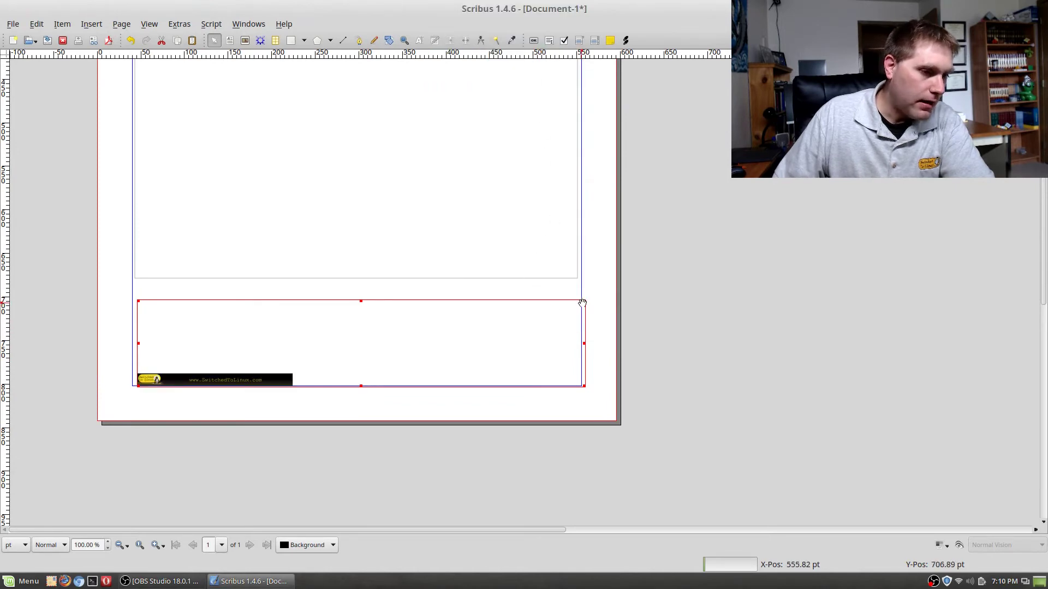
# - Resize the footer image frame so the banner spans the full page width and the frame reaches the bottom page edge
pyautogui.moveTo(587, 345); pyautogui.dragTo(299, 349)
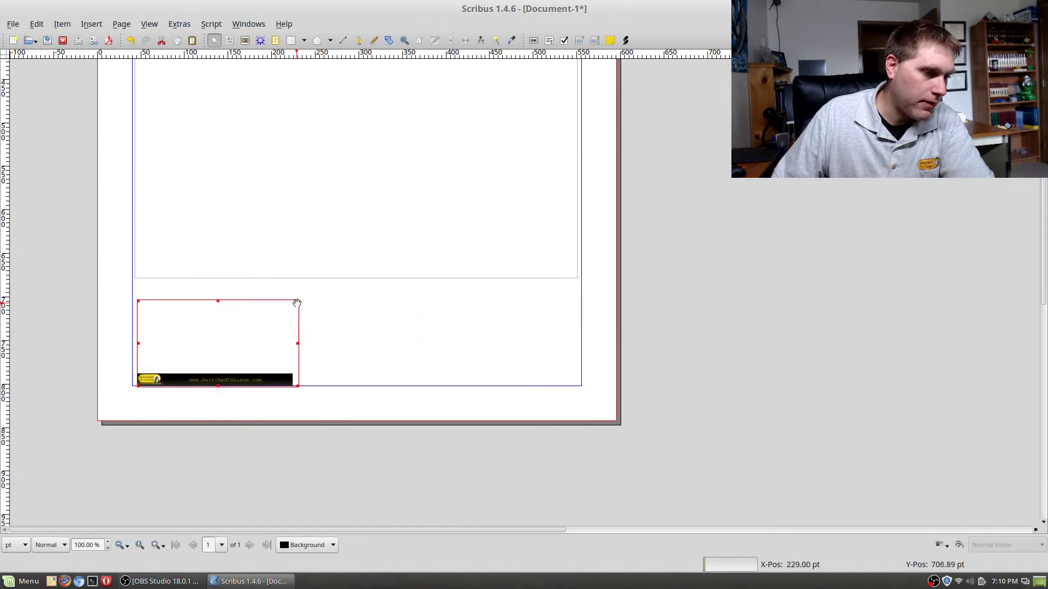
pyautogui.moveTo(297, 301); pyautogui.dragTo(615, 125)
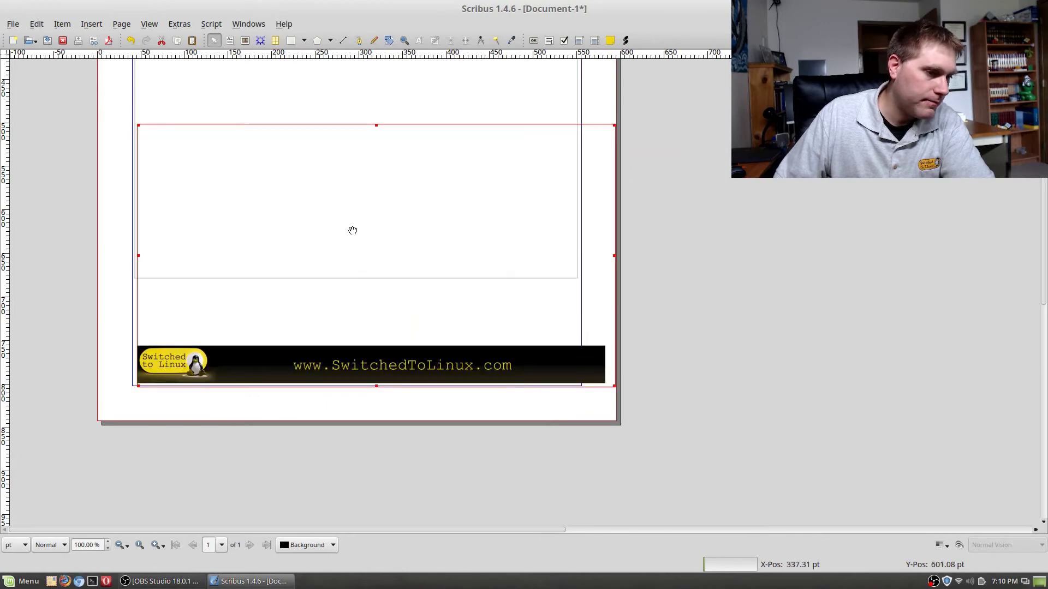
pyautogui.click(136, 388)
pyautogui.click(190, 320)
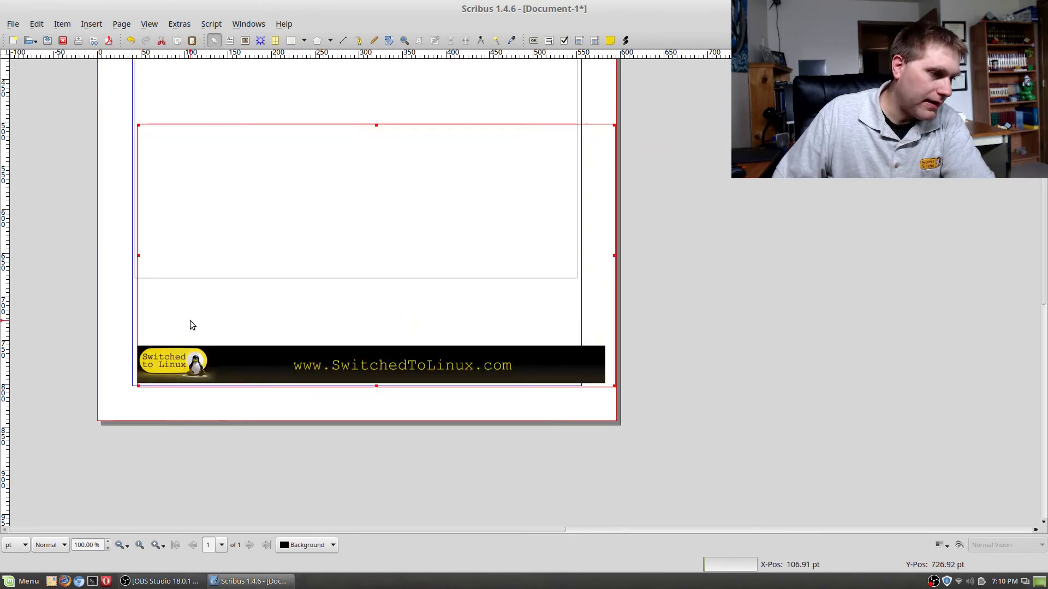
pyautogui.moveTo(137, 386); pyautogui.dragTo(98, 421)
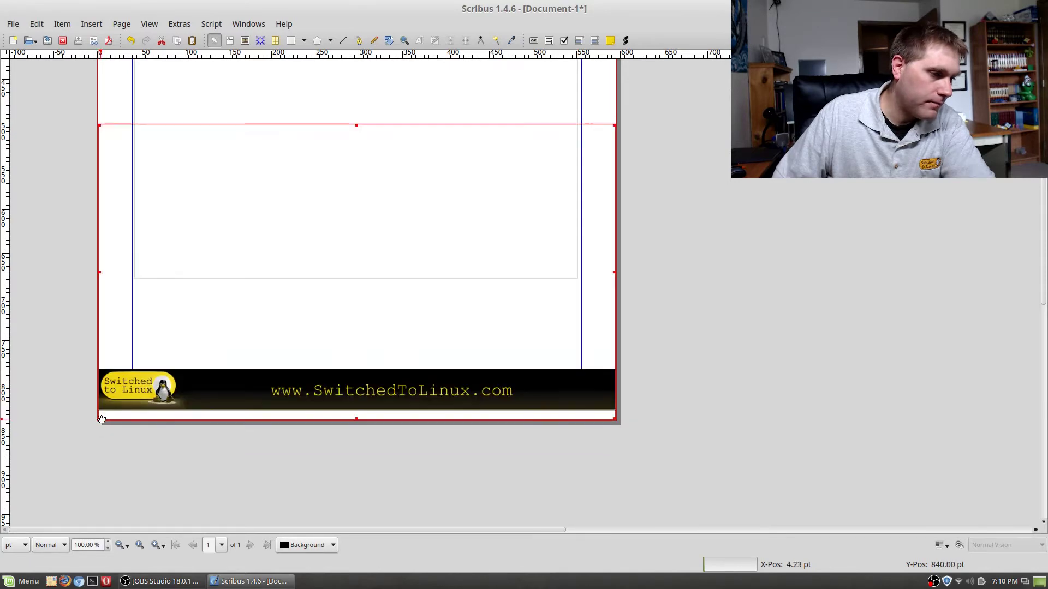
pyautogui.moveTo(614, 417); pyautogui.dragTo(617, 419)
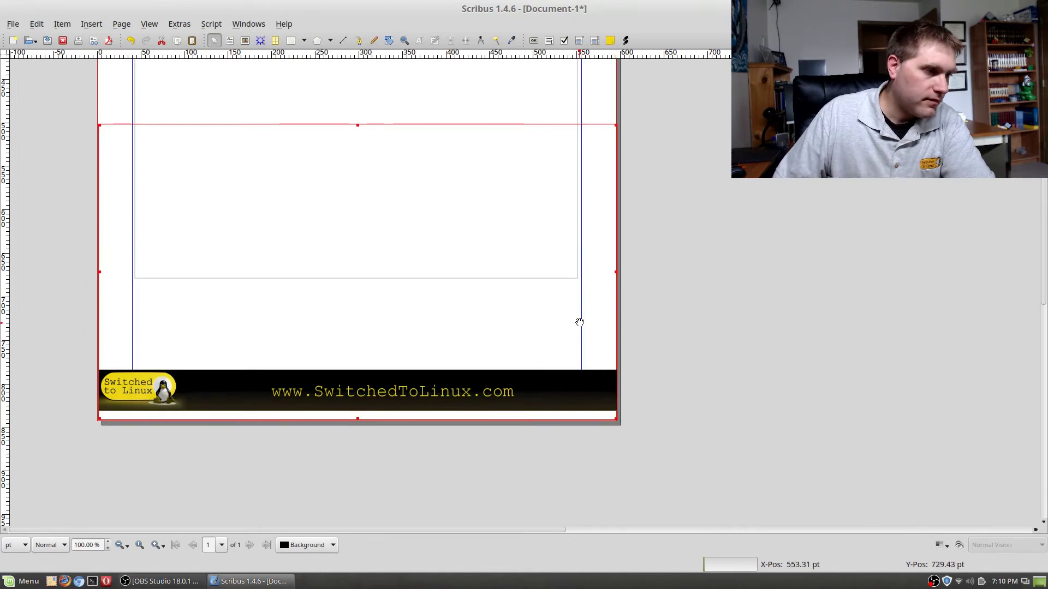
# - Lower the footer banner frame to the bottom level and check that the overlapping body text frame can be selected
pyautogui.rightClick(552, 317)
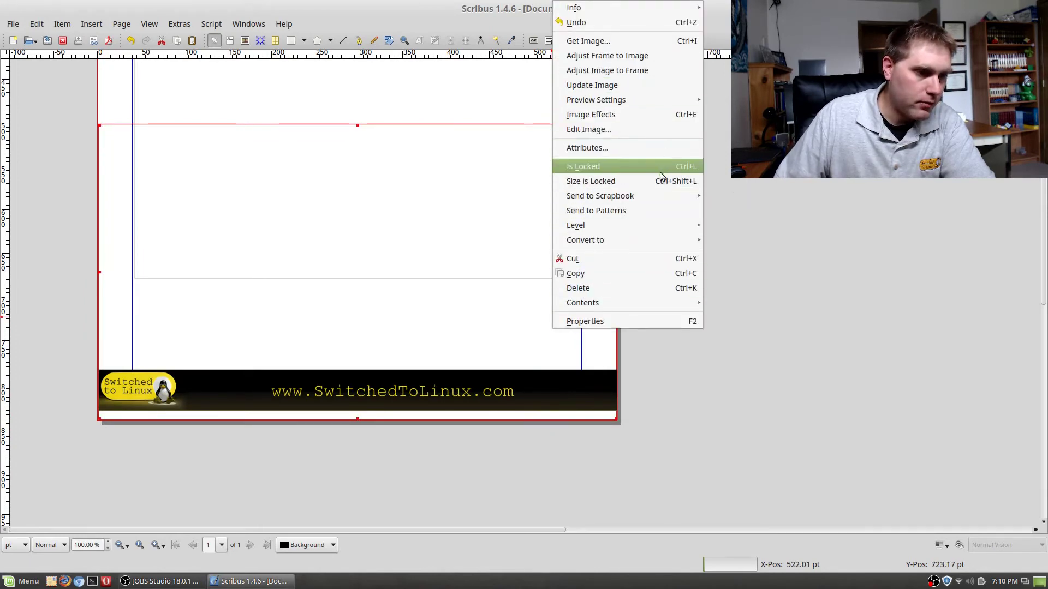
pyautogui.moveTo(640, 227)
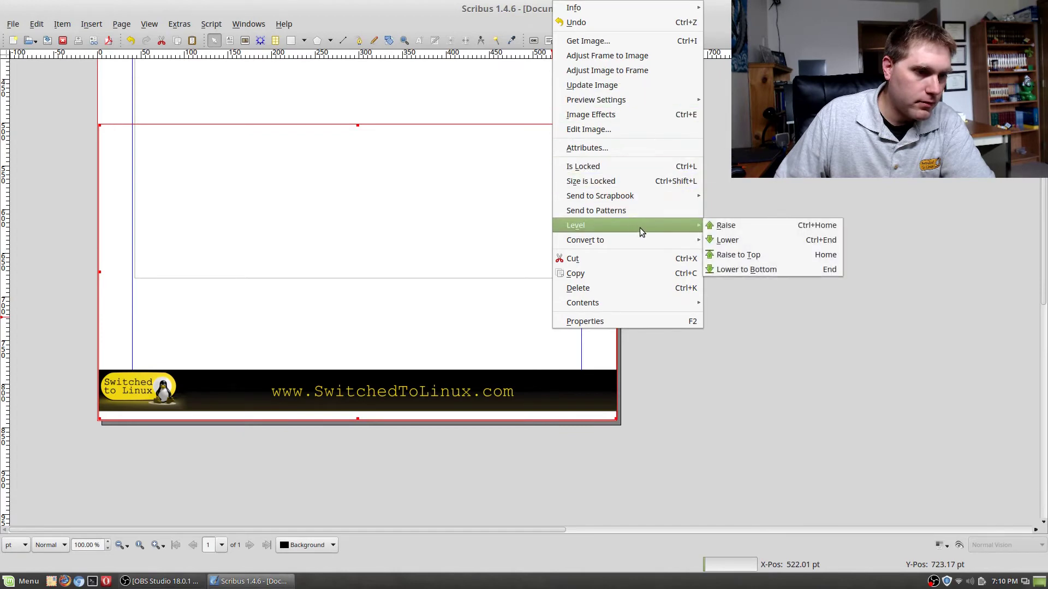
pyautogui.click(742, 269)
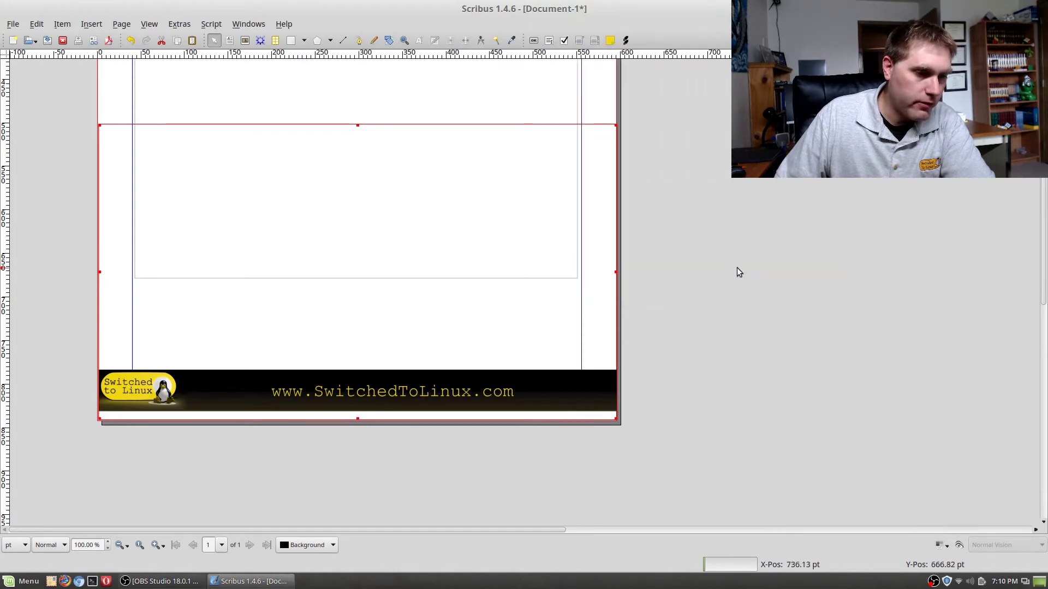
pyautogui.scroll(2, 503, 264)
pyautogui.click(439, 160)
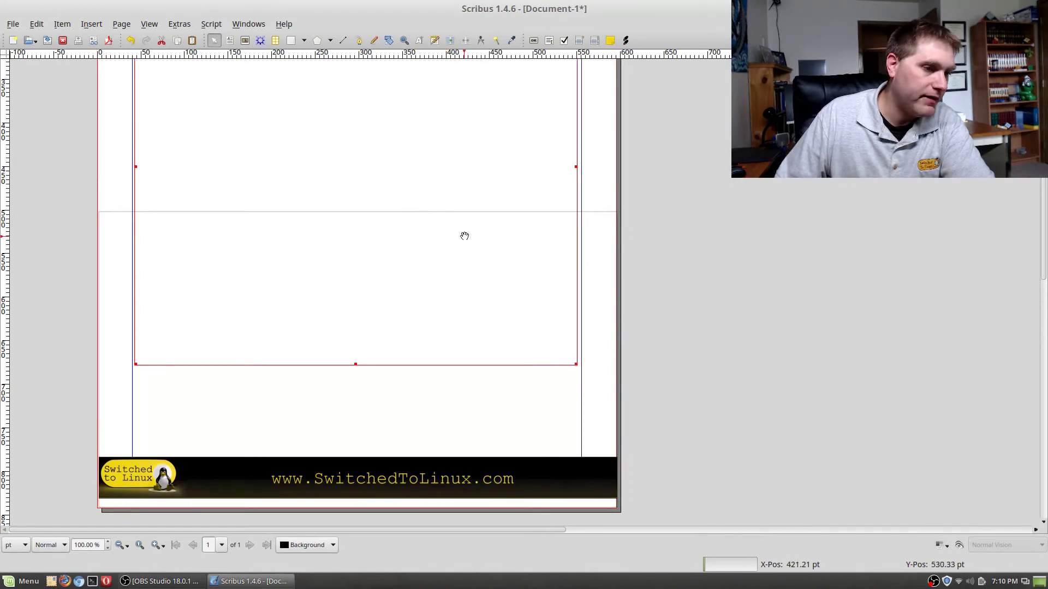
pyautogui.click(599, 378)
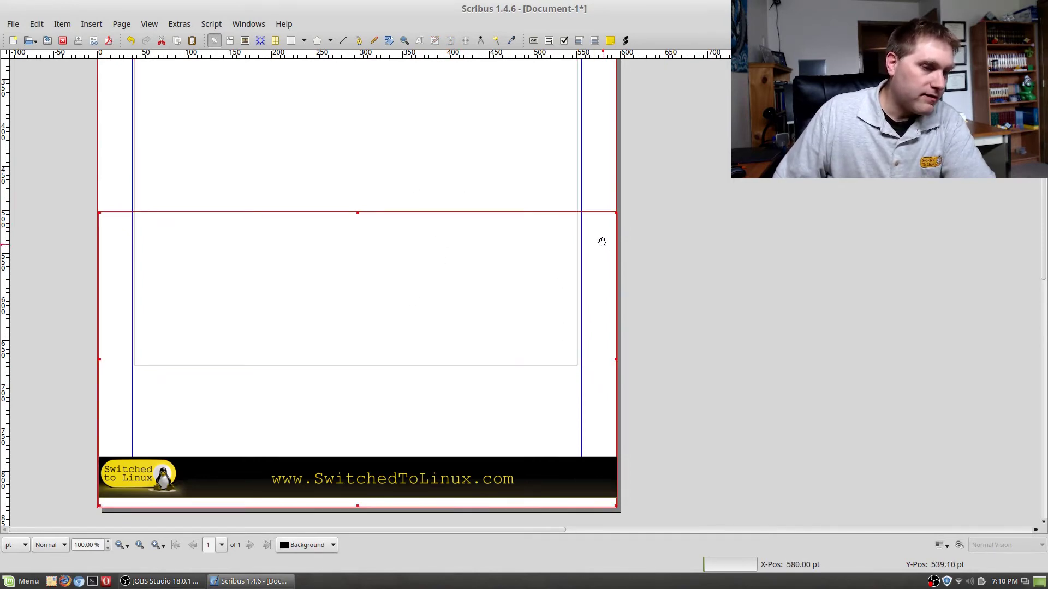
pyautogui.click(566, 240)
pyautogui.scroll(-1, 516, 328)
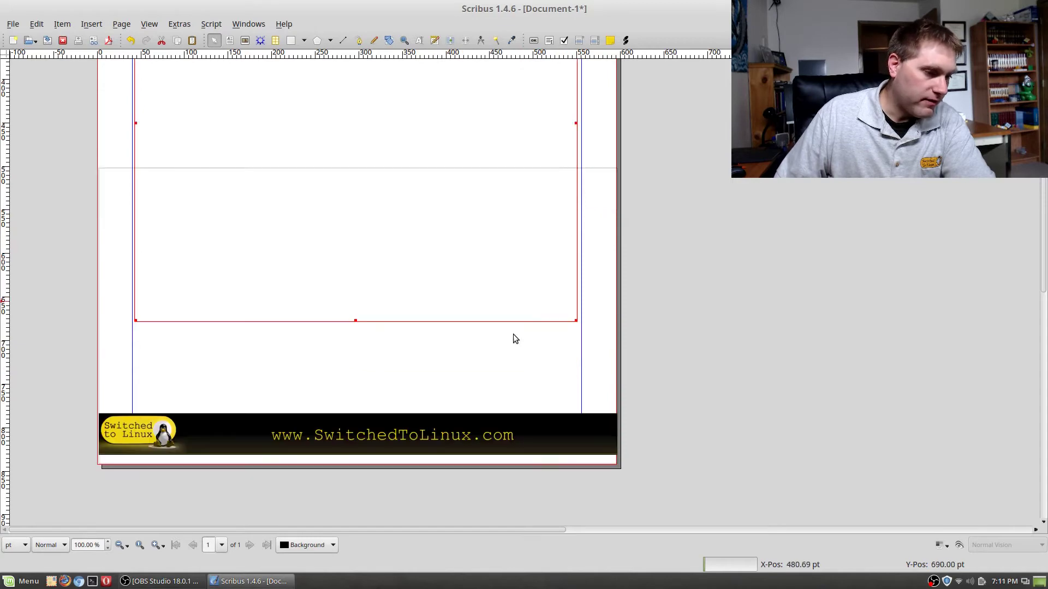
# - Replace the header's title text with "Enter Title" and shrink its text frame to one line at mid-height of the header
pyautogui.scroll(8, 460, 425)
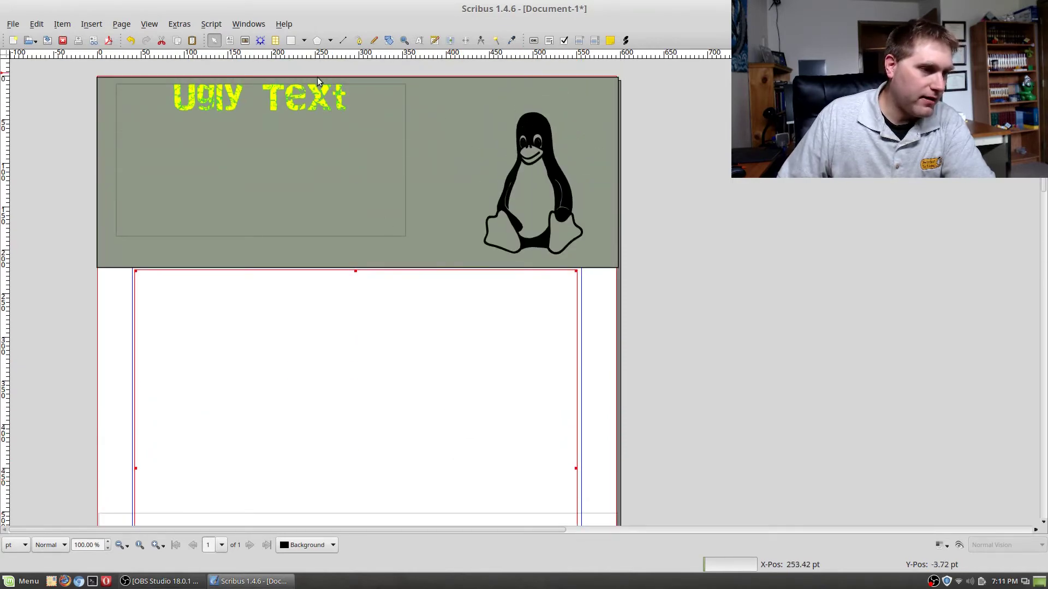
pyautogui.scroll(-1, 473, 285)
pyautogui.scroll(1, 449, 263)
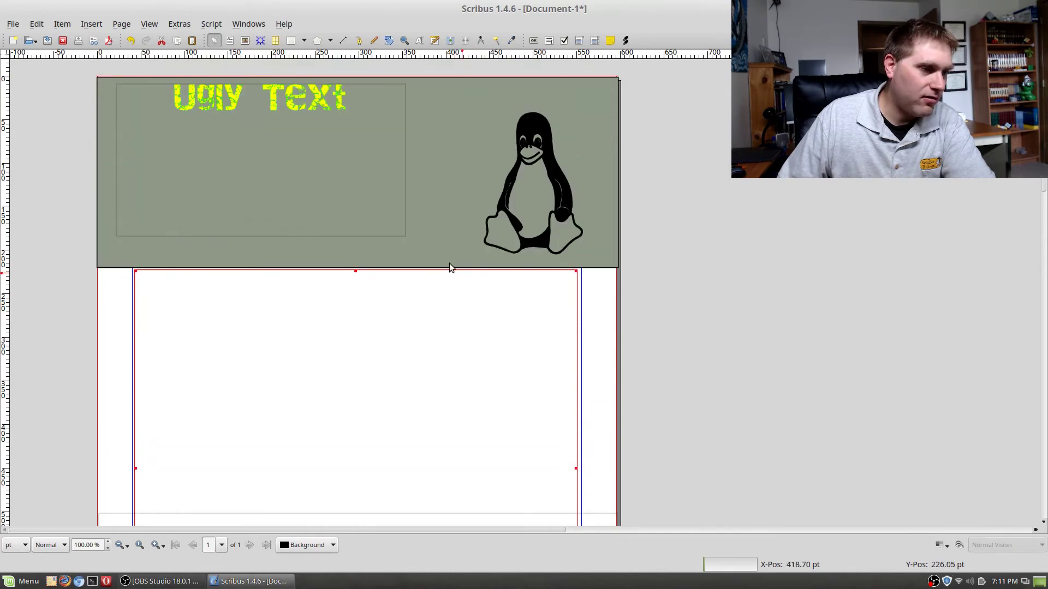
pyautogui.click(239, 100)
pyautogui.doubleClick(174, 95)
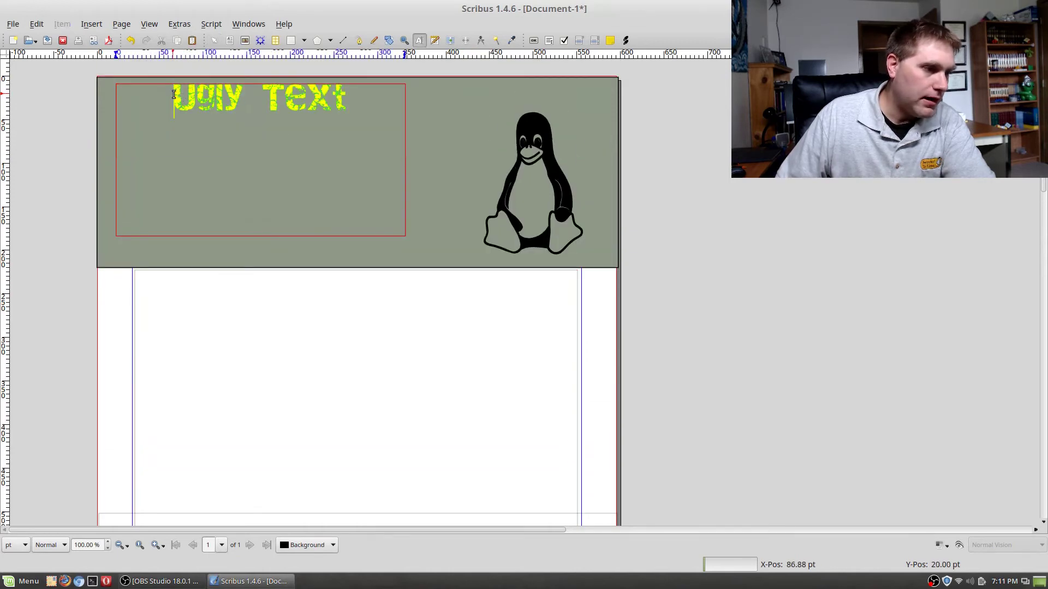
pyautogui.moveTo(176, 94); pyautogui.dragTo(471, 132)
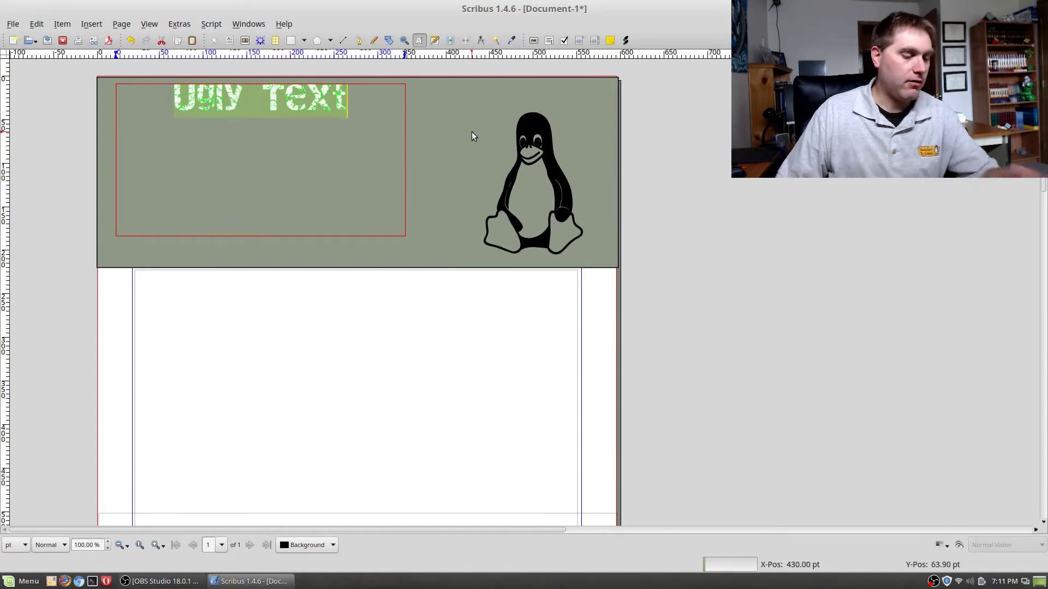
pyautogui.write('Ent')
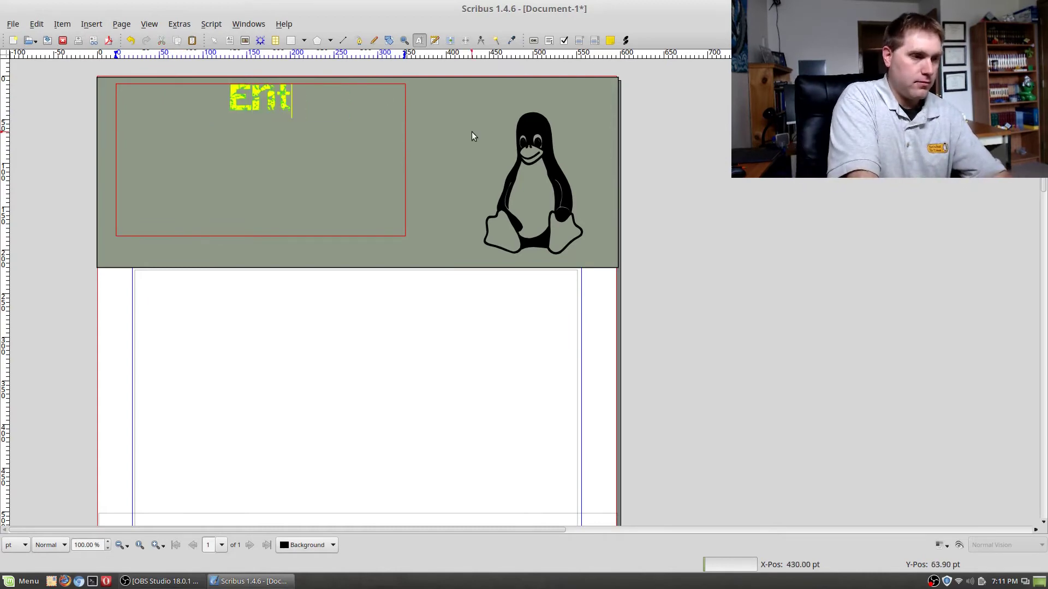
pyautogui.write('er Title')
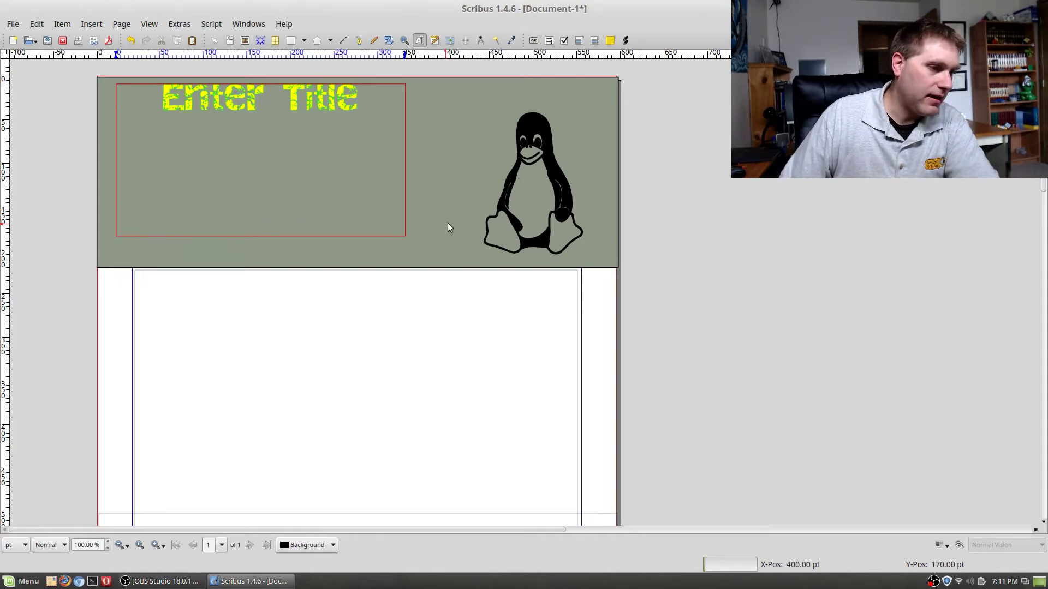
pyautogui.press('Escape')
pyautogui.moveTo(260, 235); pyautogui.dragTo(263, 176)
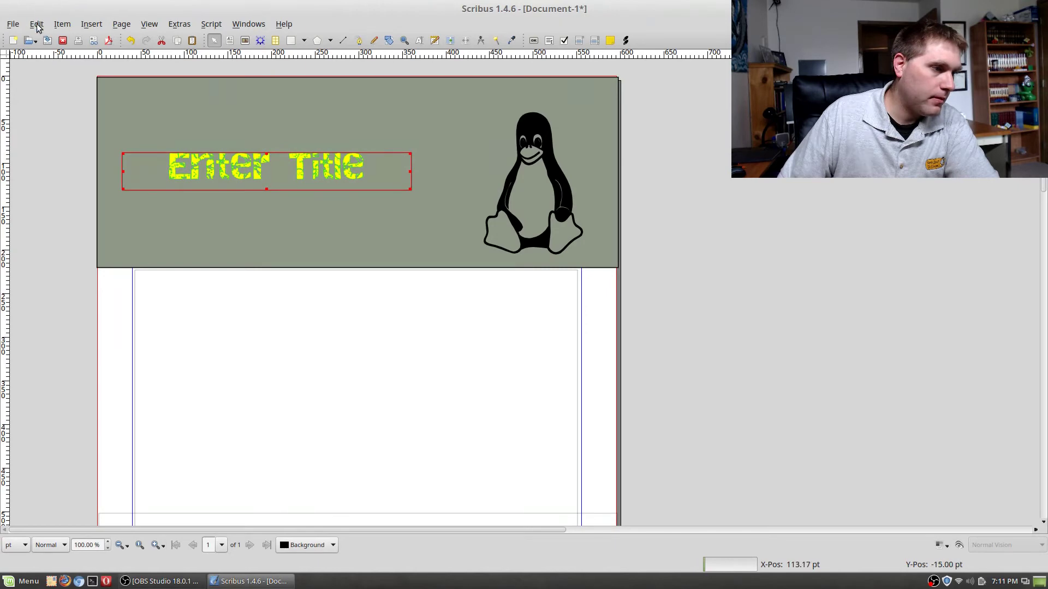
# - Edit the Title paragraph style's character settings, set its font family to FreeSans and apply the change
pyautogui.click(38, 26)
pyautogui.click(67, 320)
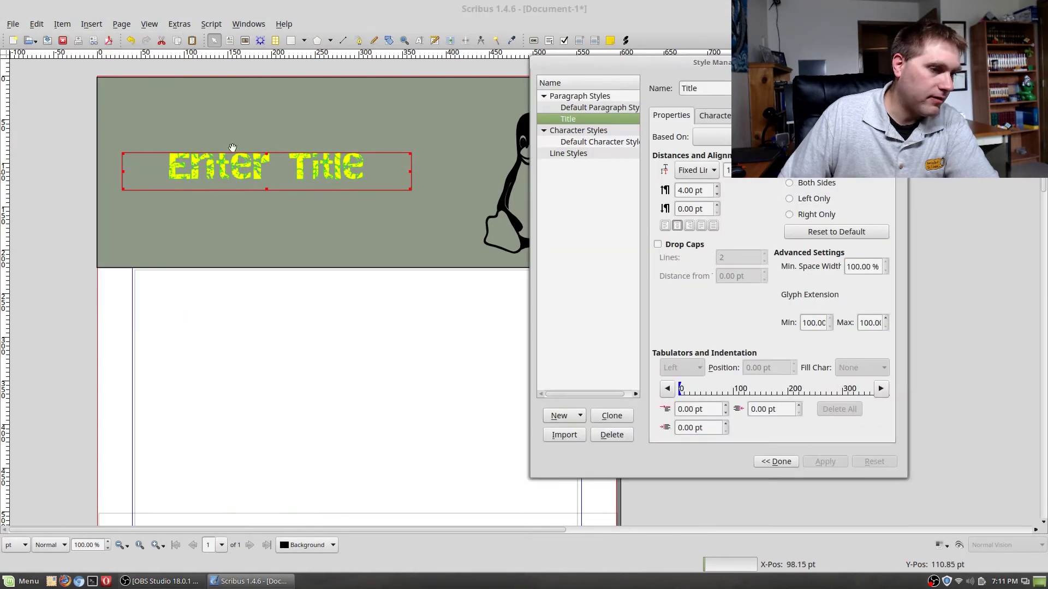
pyautogui.click(714, 116)
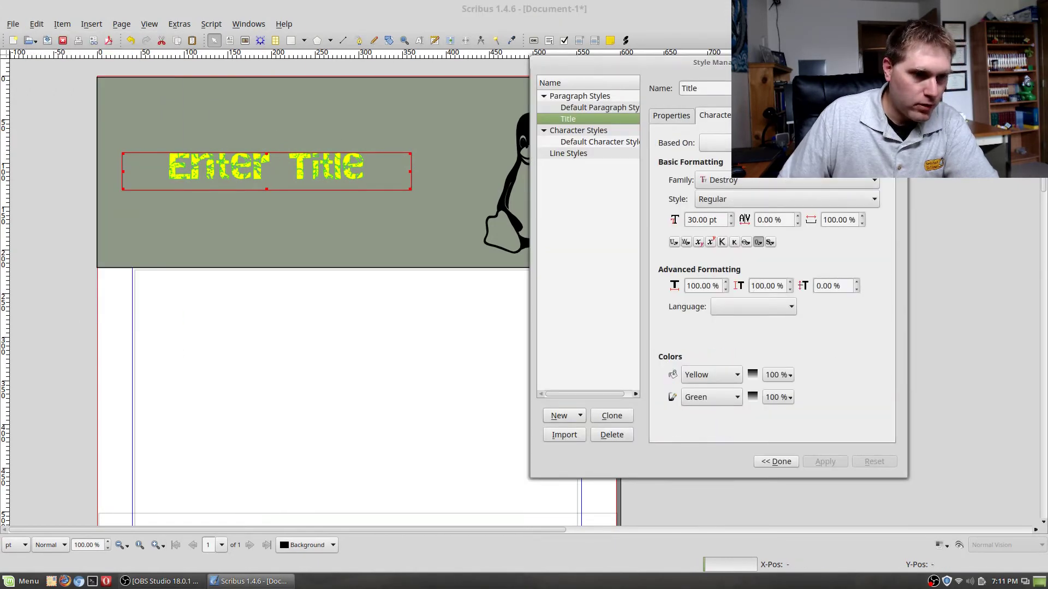
pyautogui.click(762, 177)
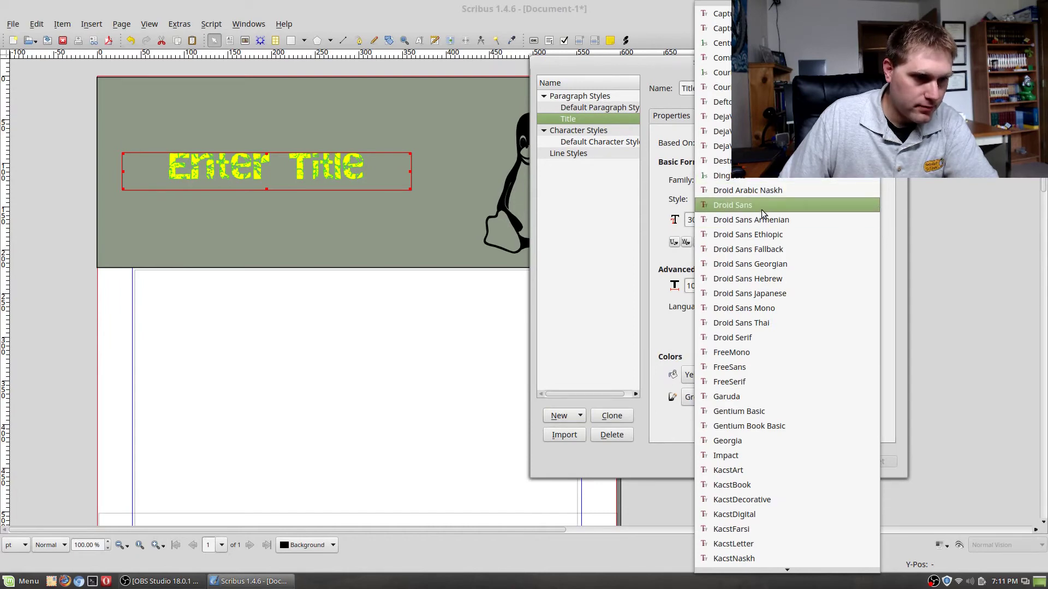
pyautogui.click(781, 369)
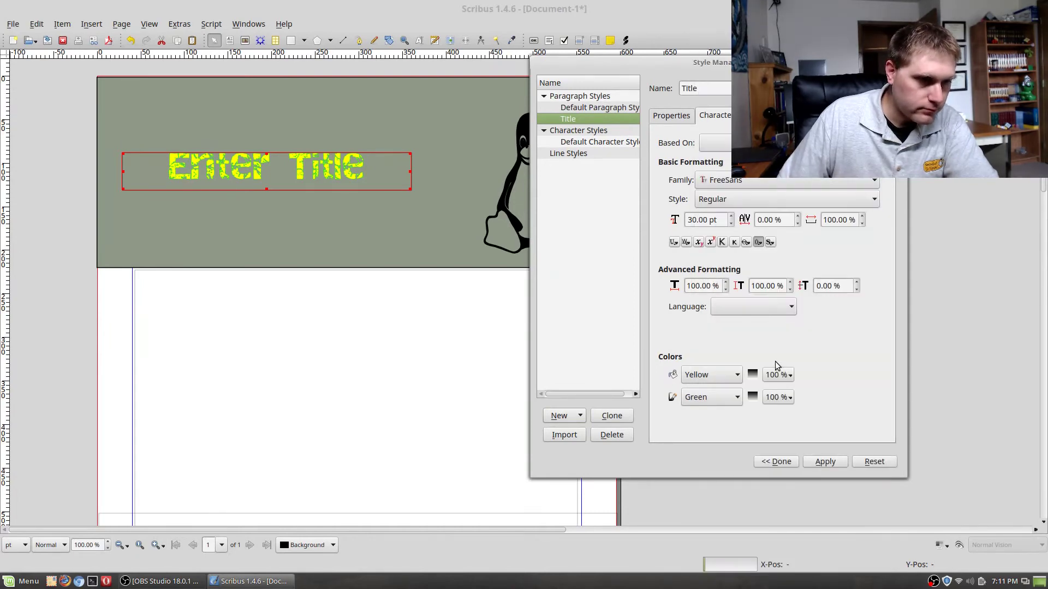
pyautogui.click(838, 464)
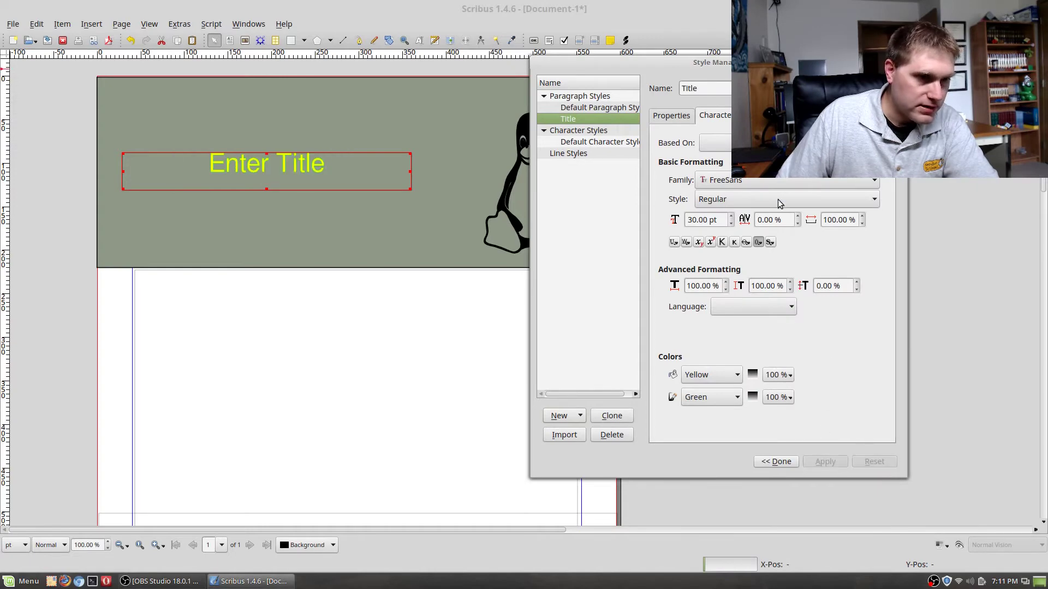
# - Try Mallige Bold as the Title style's font and apply it
pyautogui.click(780, 180)
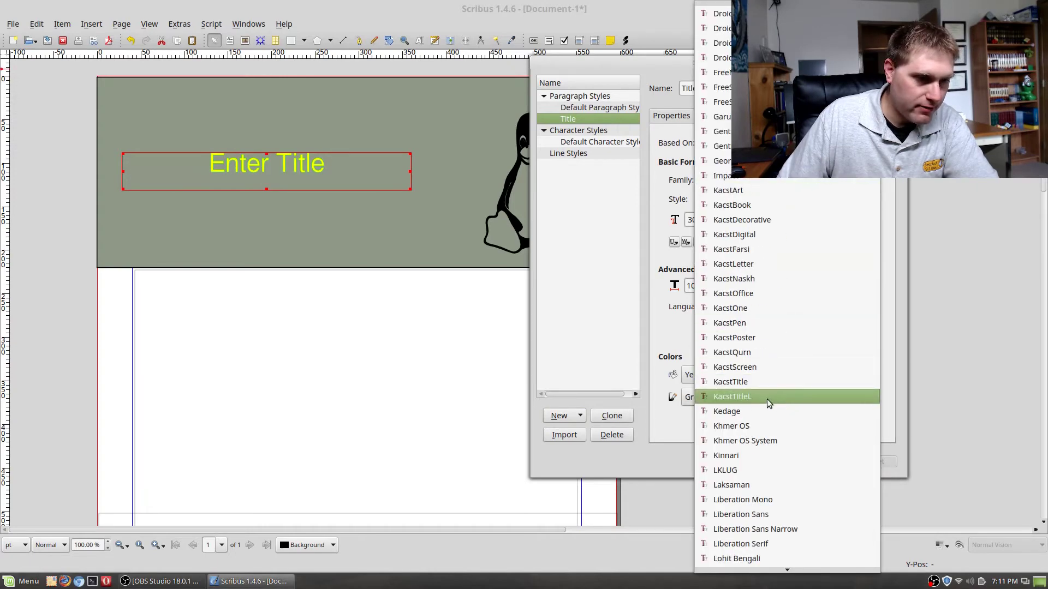
pyautogui.scroll(-6, 780, 437)
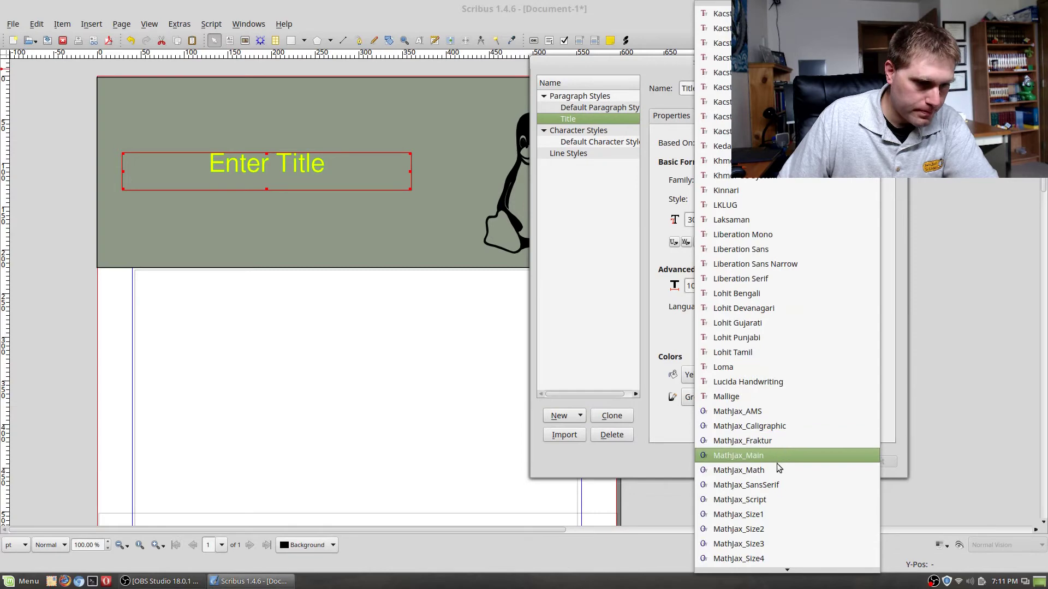
pyautogui.click(774, 400)
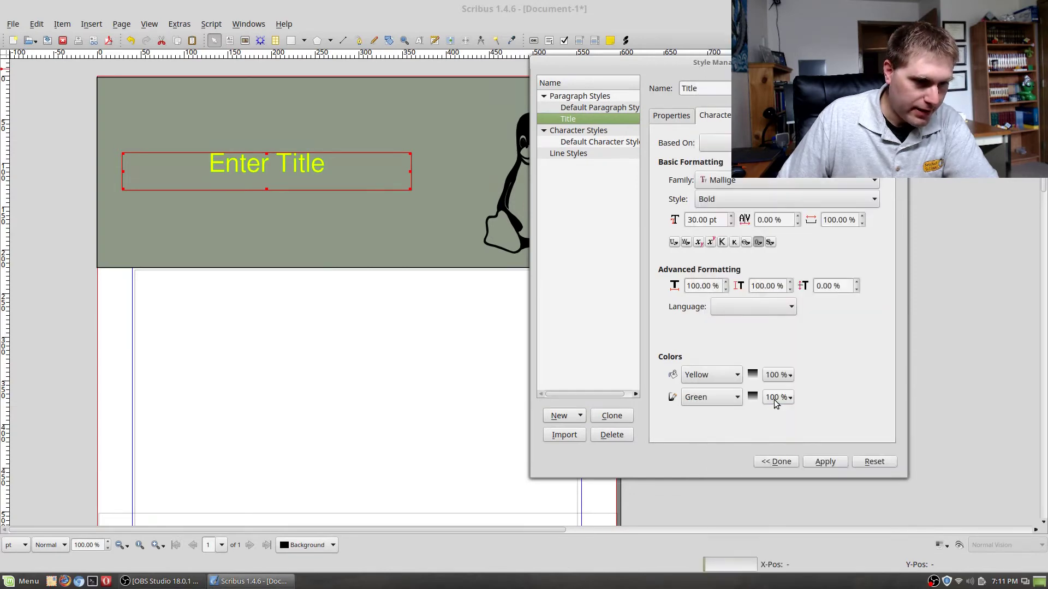
pyautogui.click(808, 464)
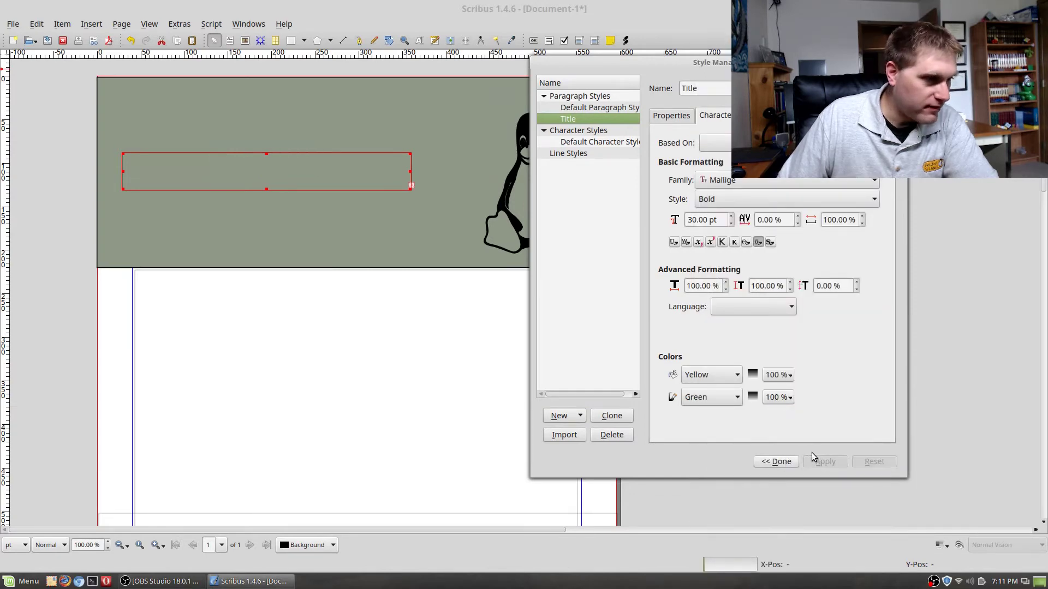
# - Try Saab Regular as the Title style's font and apply it
pyautogui.click(789, 180)
pyautogui.scroll(-13, 764, 348)
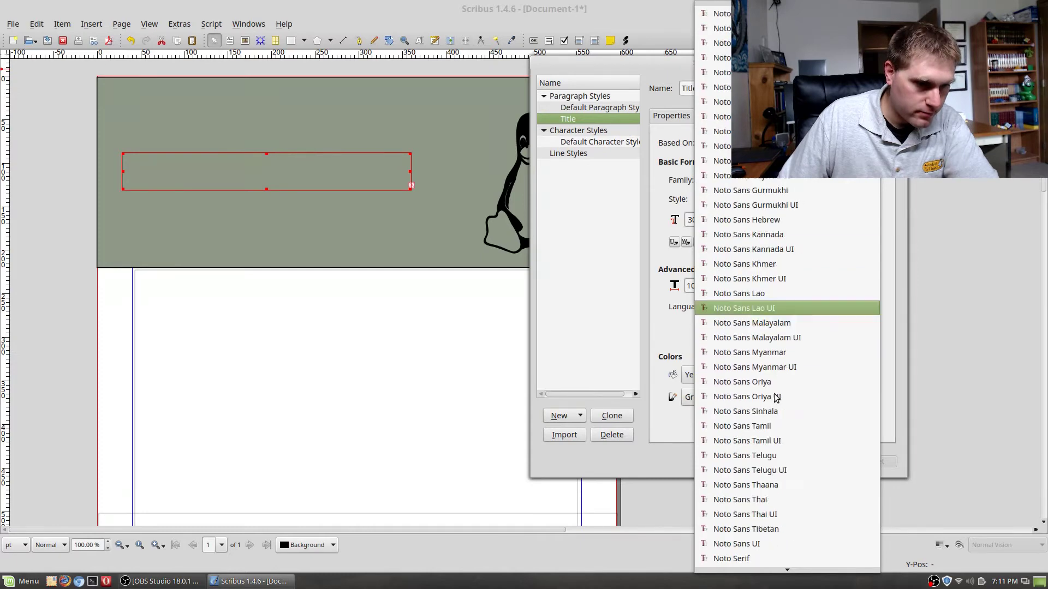
pyautogui.scroll(-12, 770, 391)
pyautogui.click(752, 328)
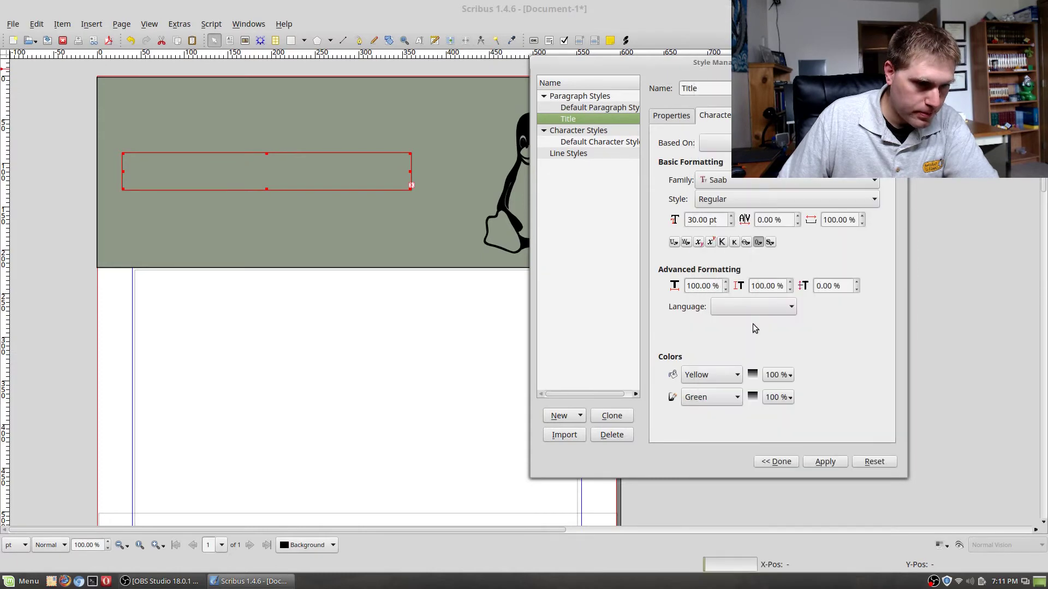
pyautogui.click(823, 462)
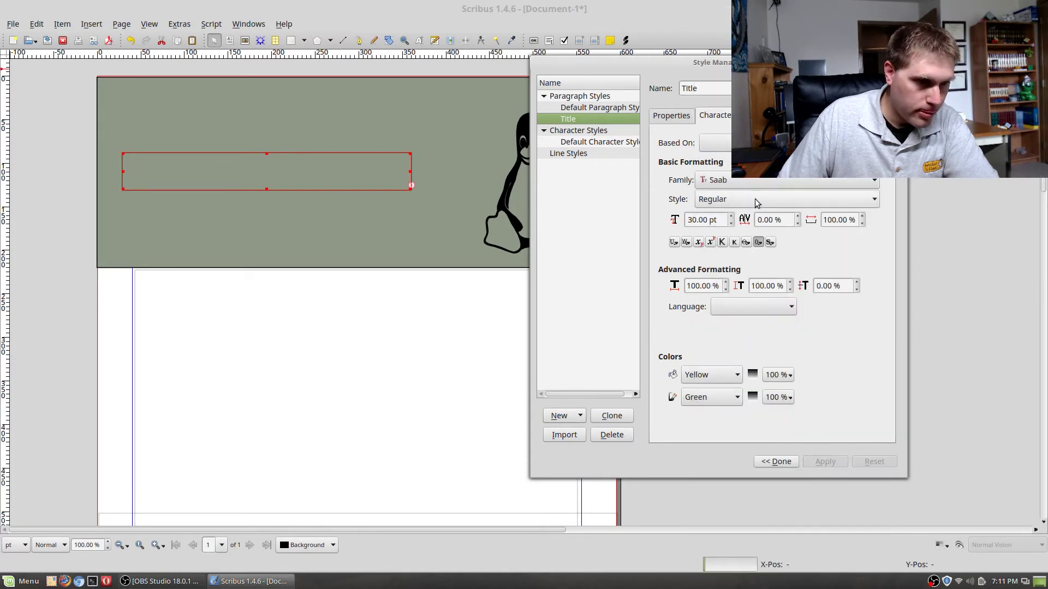
# - Set the Title style's font to Ubuntu Mono Bold, apply it and close the style manager
pyautogui.click(756, 180)
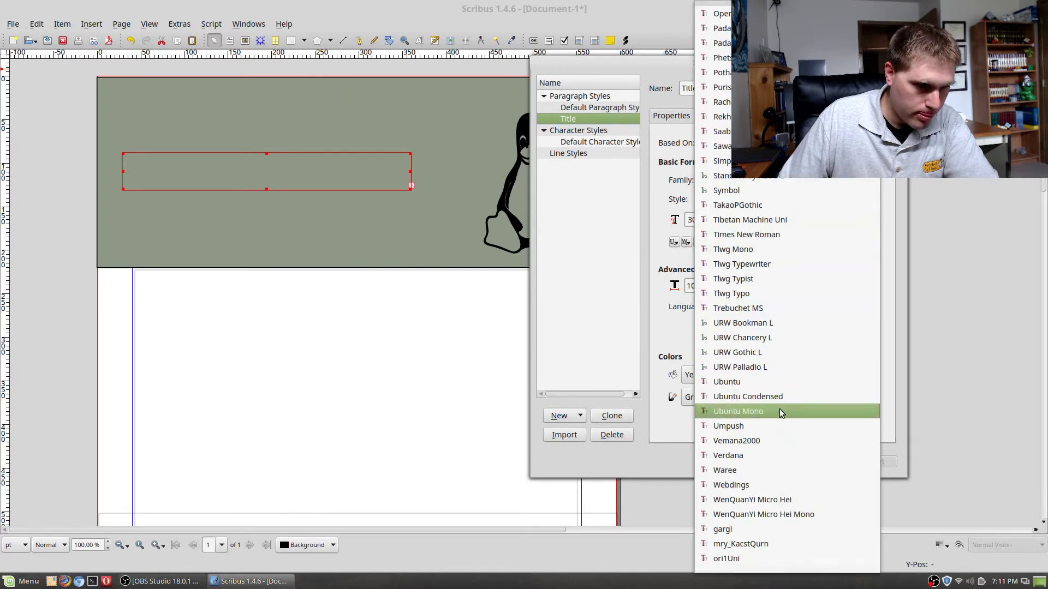
pyautogui.click(779, 412)
pyautogui.click(824, 462)
pyautogui.click(722, 200)
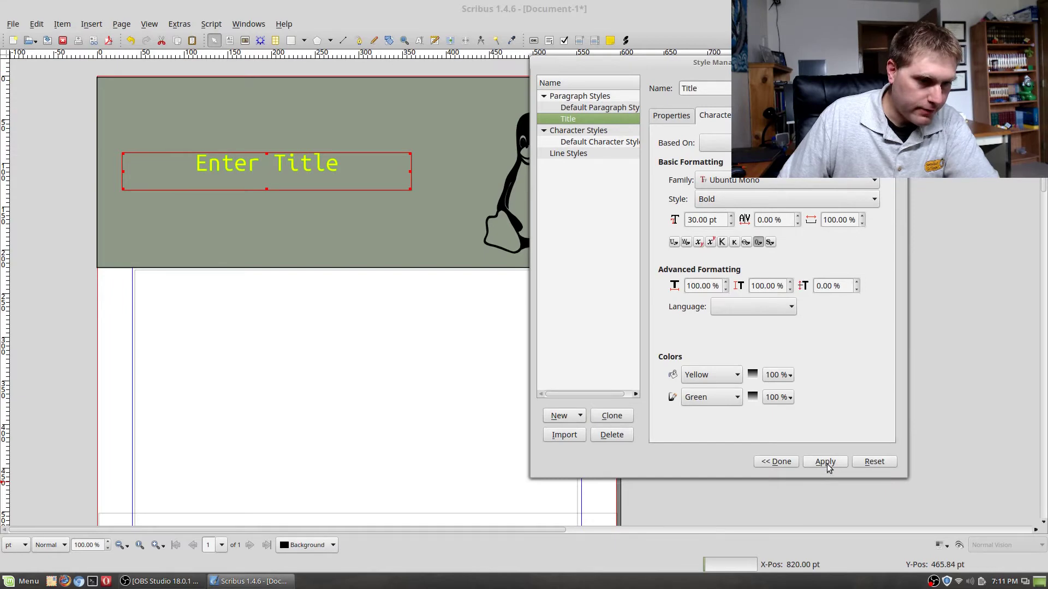
pyautogui.press('Escape')
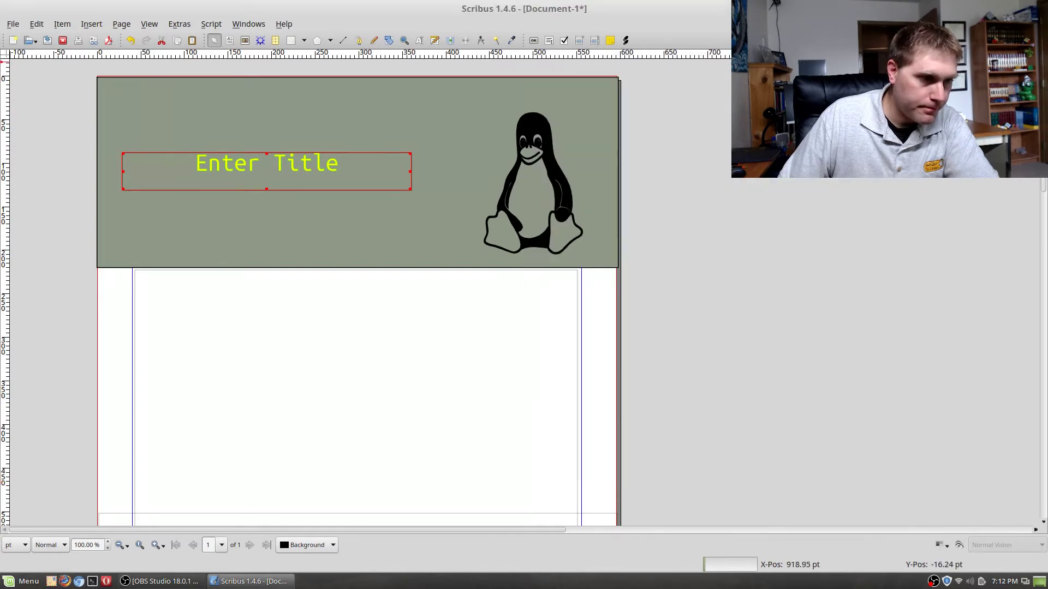
pyautogui.click(338, 421)
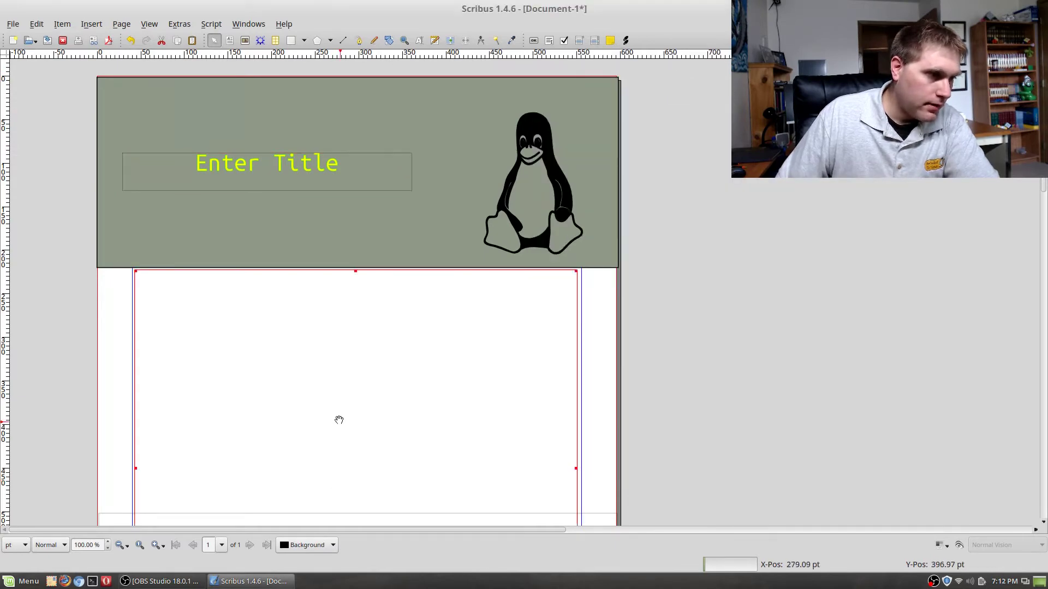
pyautogui.click(346, 159)
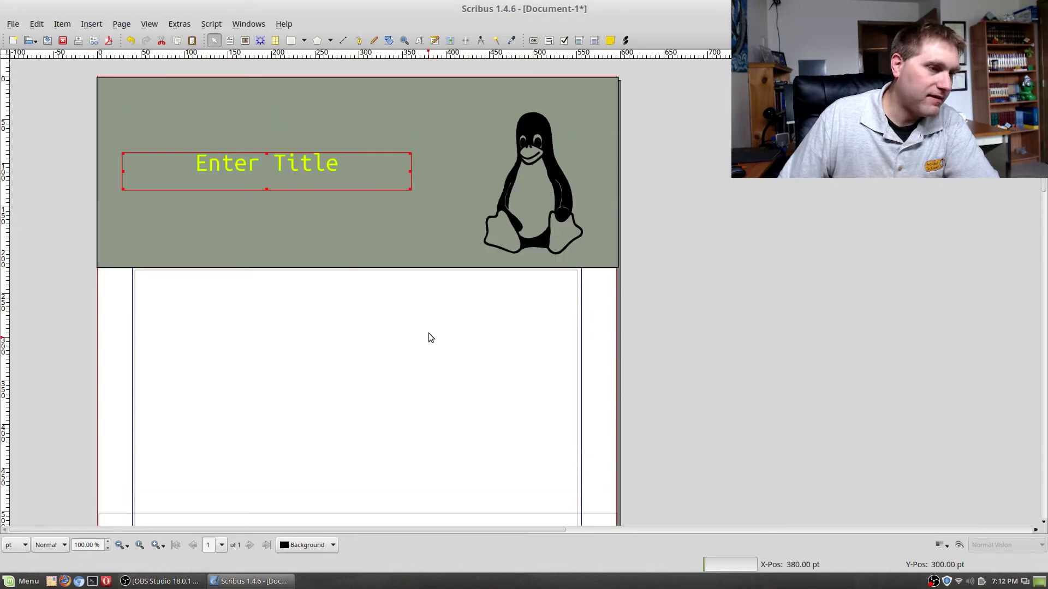
pyautogui.doubleClick(327, 165)
pyautogui.moveTo(199, 159); pyautogui.dragTo(388, 210)
pyautogui.scroll(-2, 401, 295)
pyautogui.rightClick(388, 280)
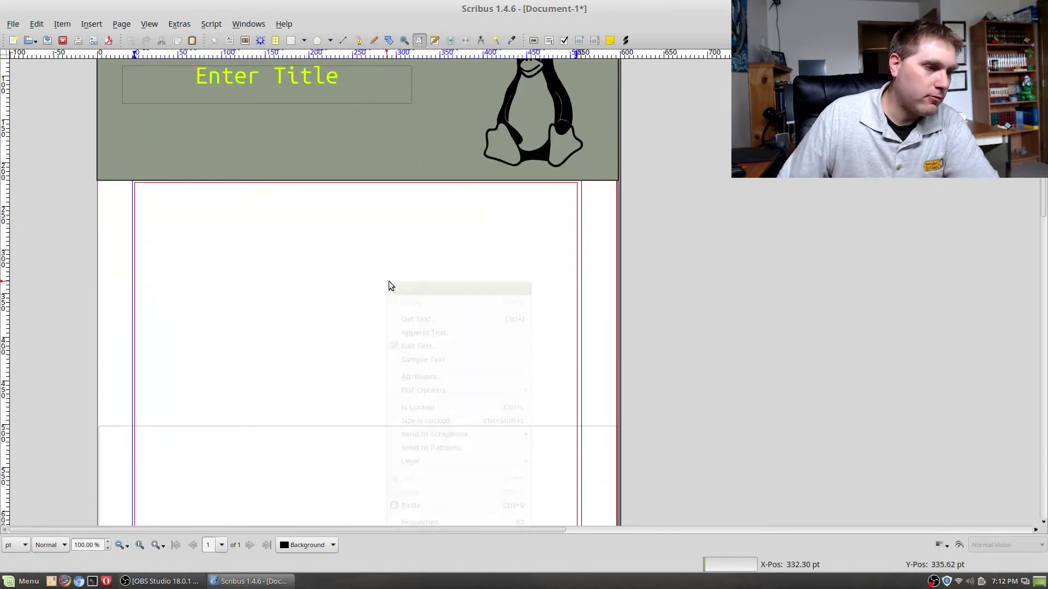
pyautogui.click(448, 325)
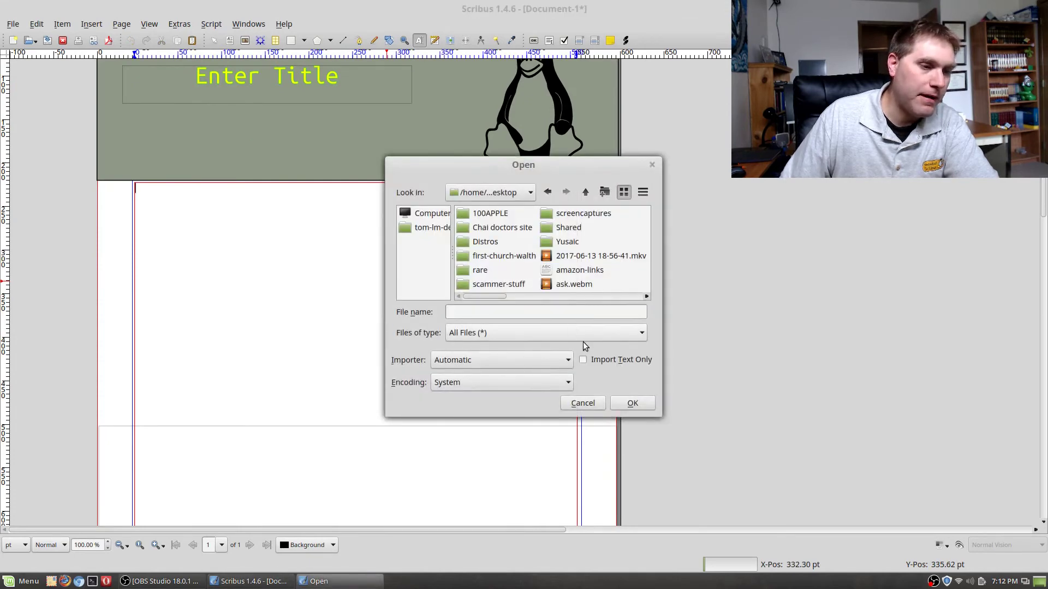
pyautogui.click(581, 404)
# - Review the page layout from the header and title frame down to the footer banner
pyautogui.scroll(-3, 384, 327)
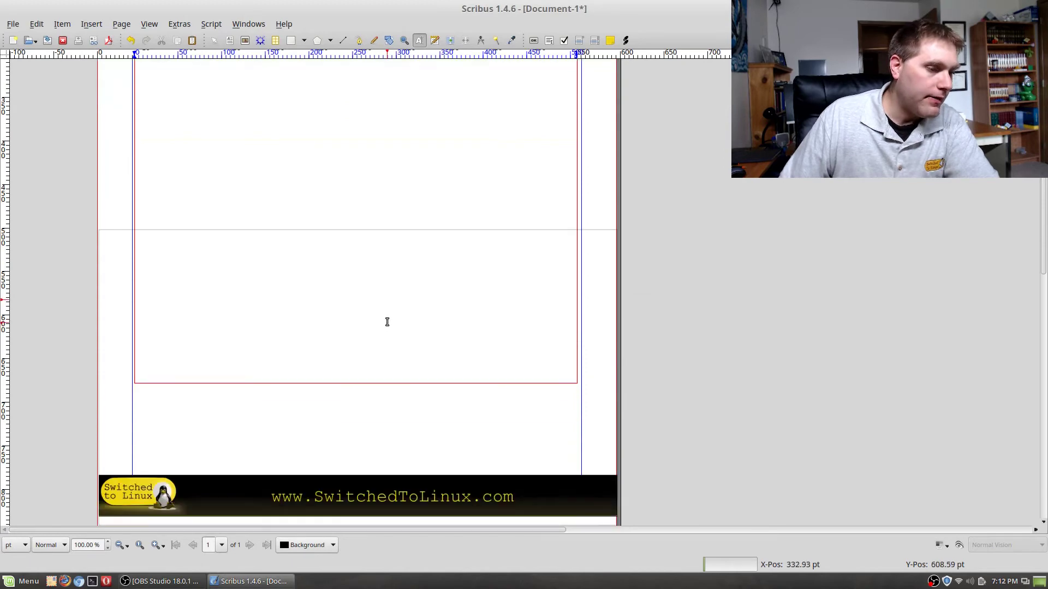
pyautogui.scroll(5, 366, 88)
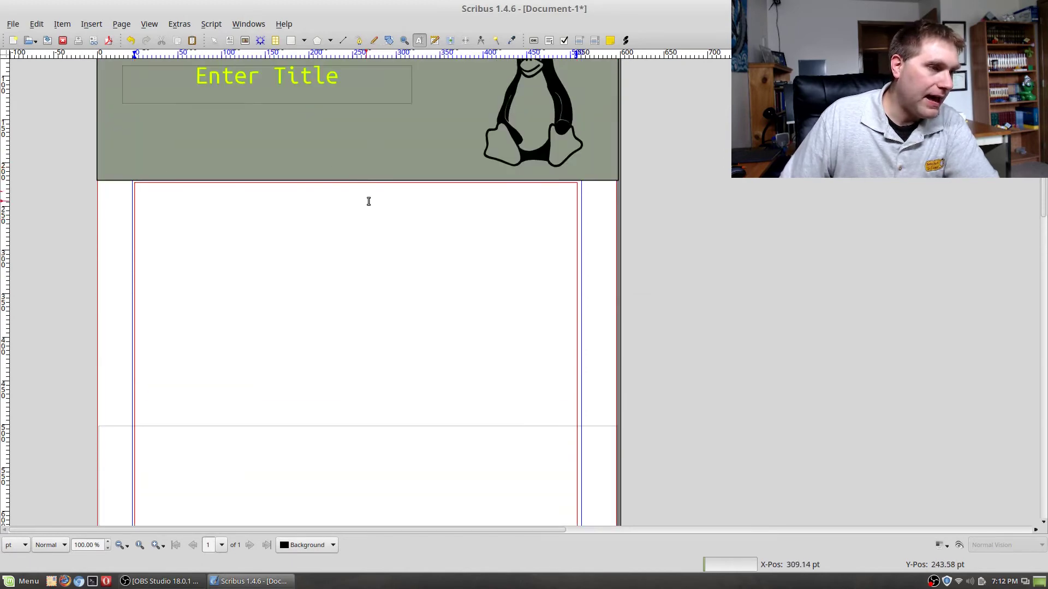
pyautogui.scroll(2, 418, 240)
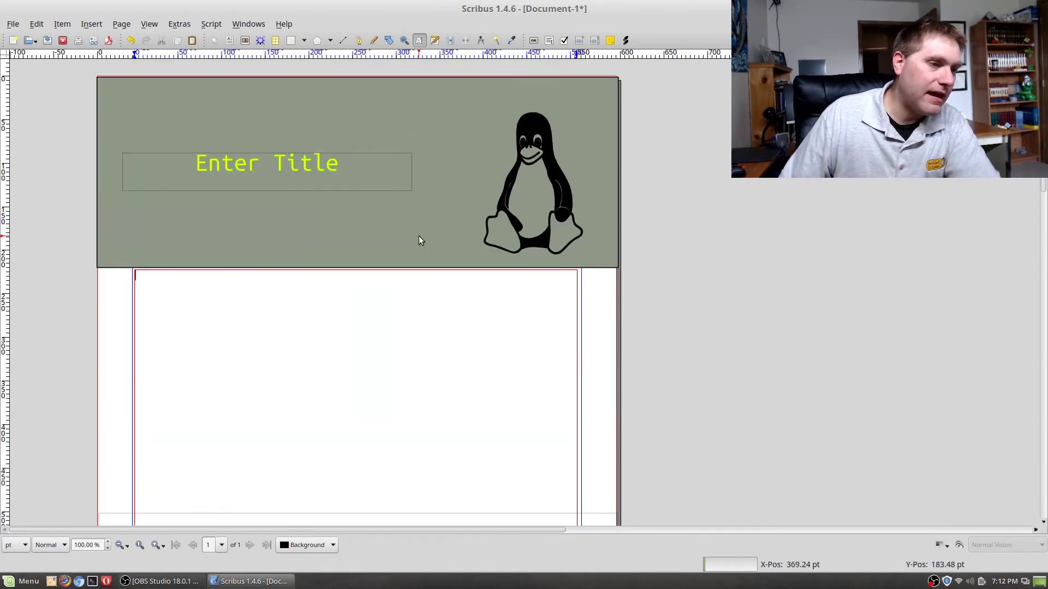
pyautogui.scroll(-10, 420, 264)
pyautogui.scroll(10, 422, 273)
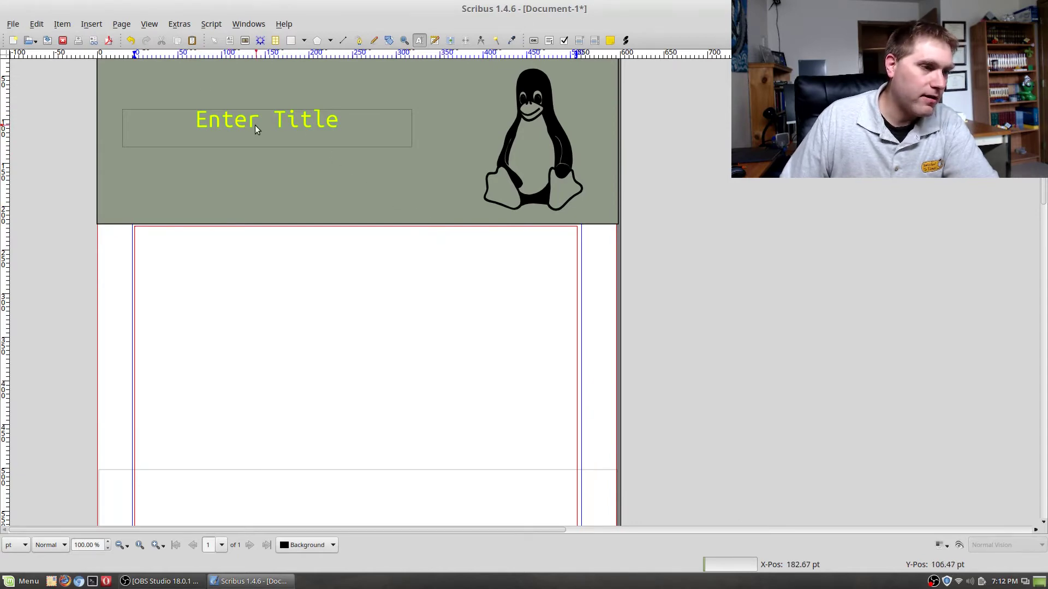
pyautogui.click(214, 126)
pyautogui.moveTo(245, 127); pyautogui.dragTo(335, 145)
pyautogui.scroll(-2, 330, 174)
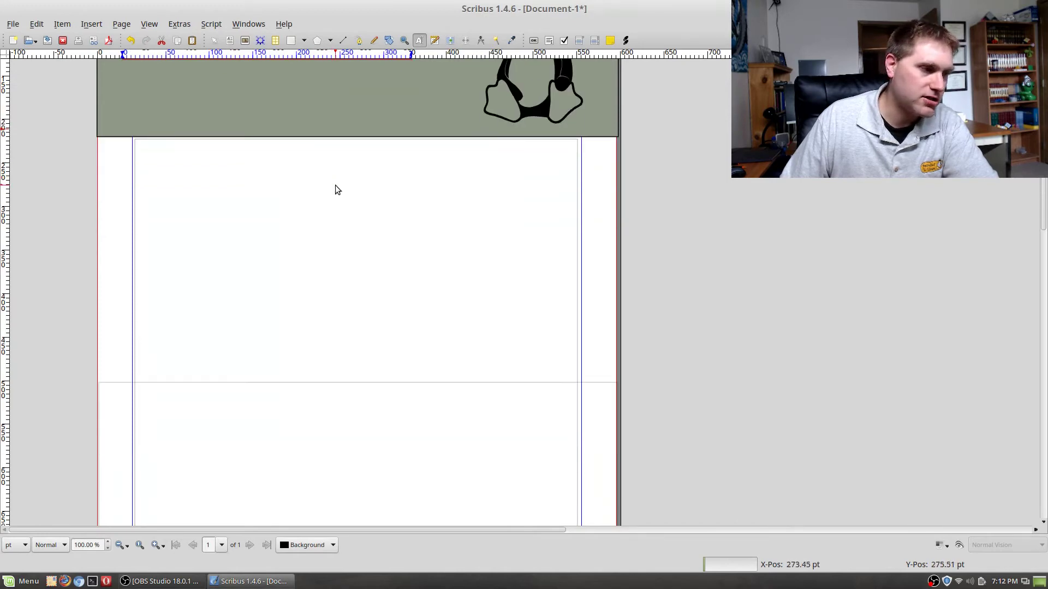
# - Enter "Right click here to get text or highlight and edit text" as placeholder text in the body frame using the Story Editor
pyautogui.click(317, 176)
pyautogui.scroll(1, 335, 164)
pyautogui.scroll(1, 335, 164)
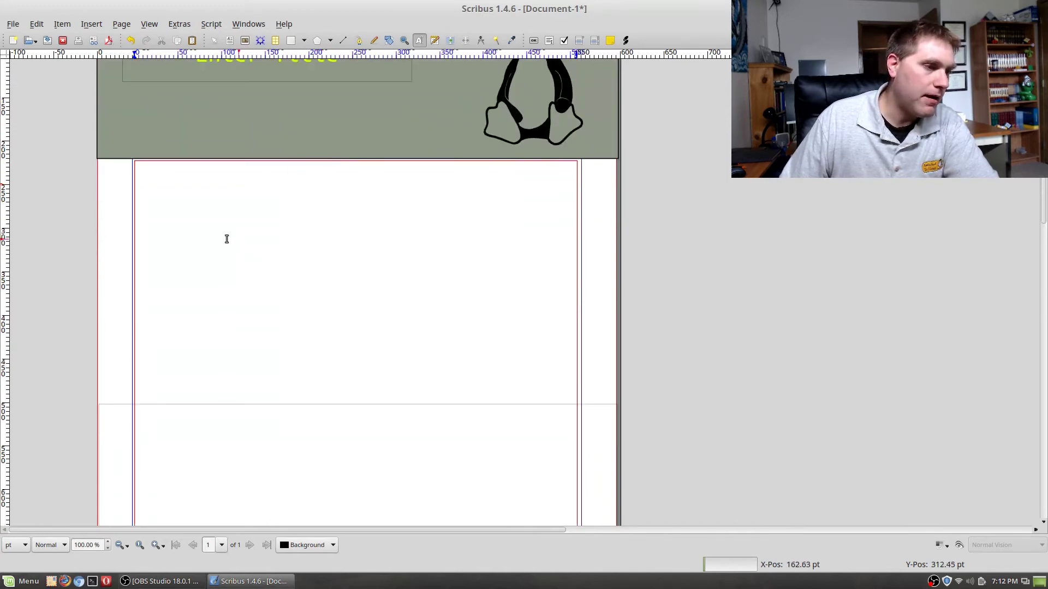
pyautogui.rightClick(226, 238)
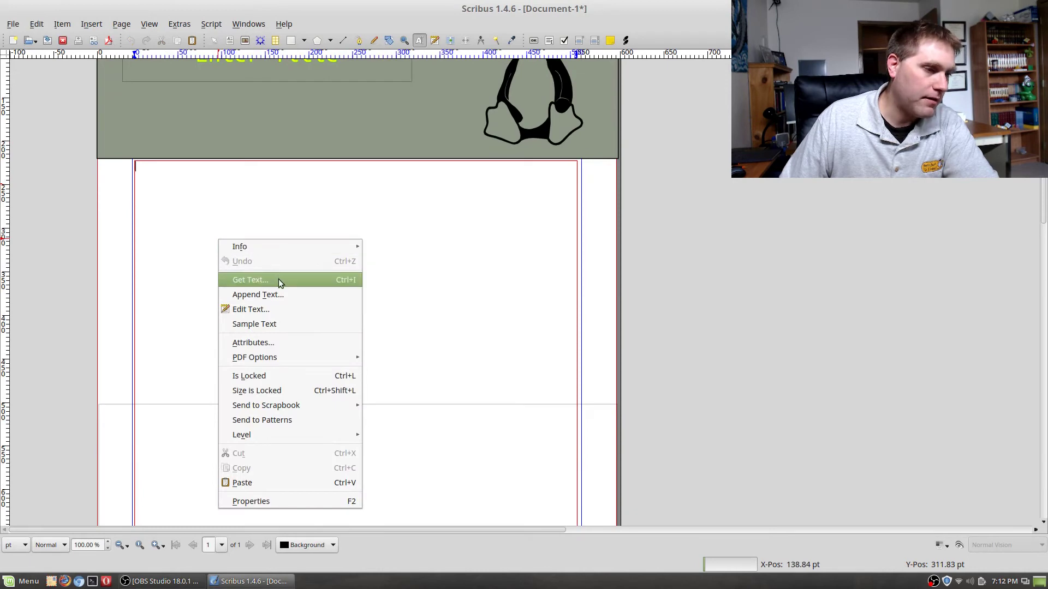
pyautogui.click(280, 306)
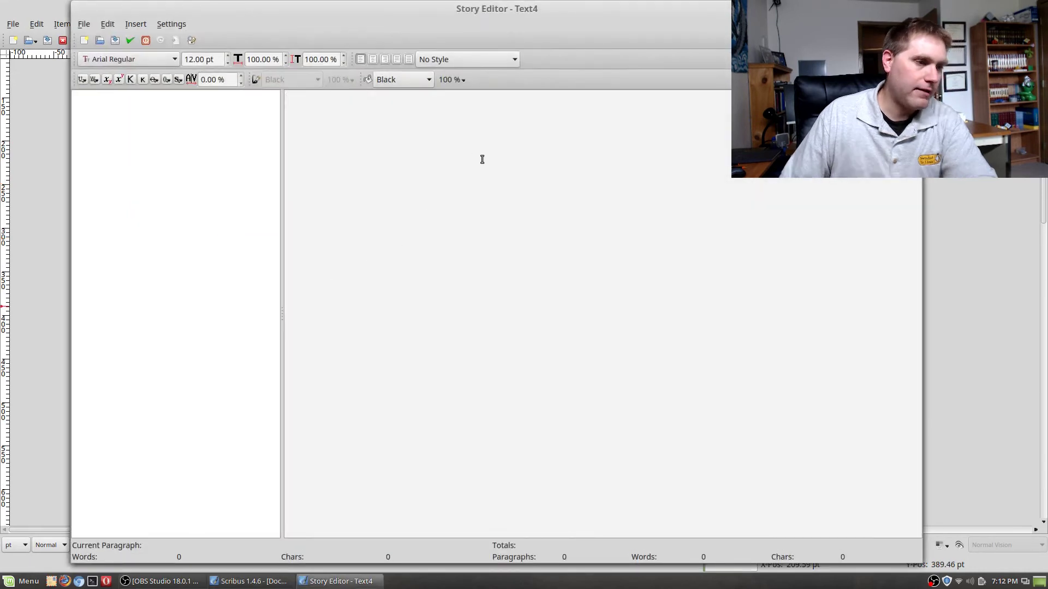
pyautogui.write('Right cli')
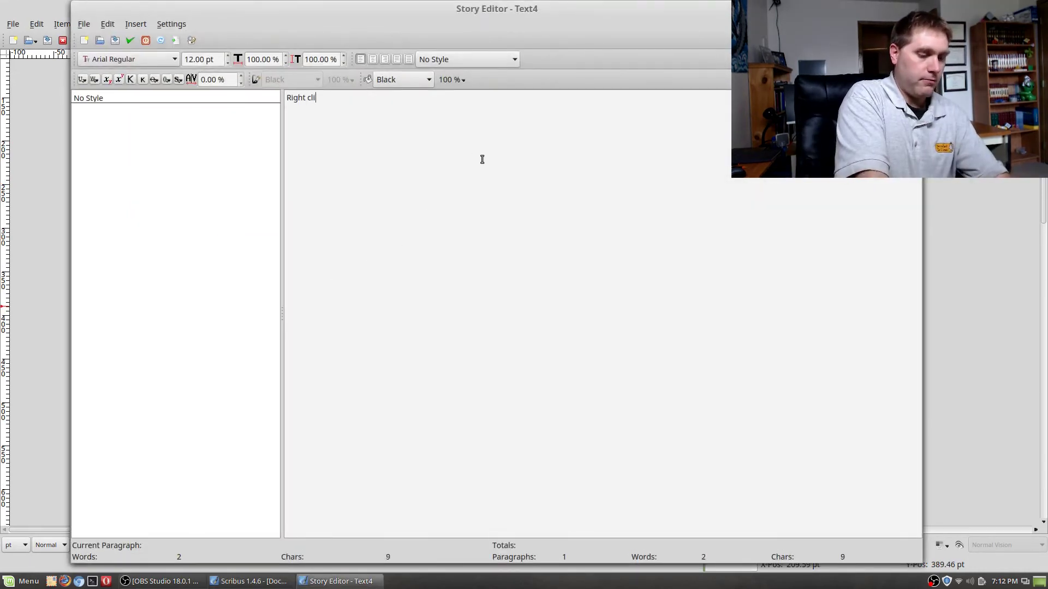
pyautogui.write('ck here')
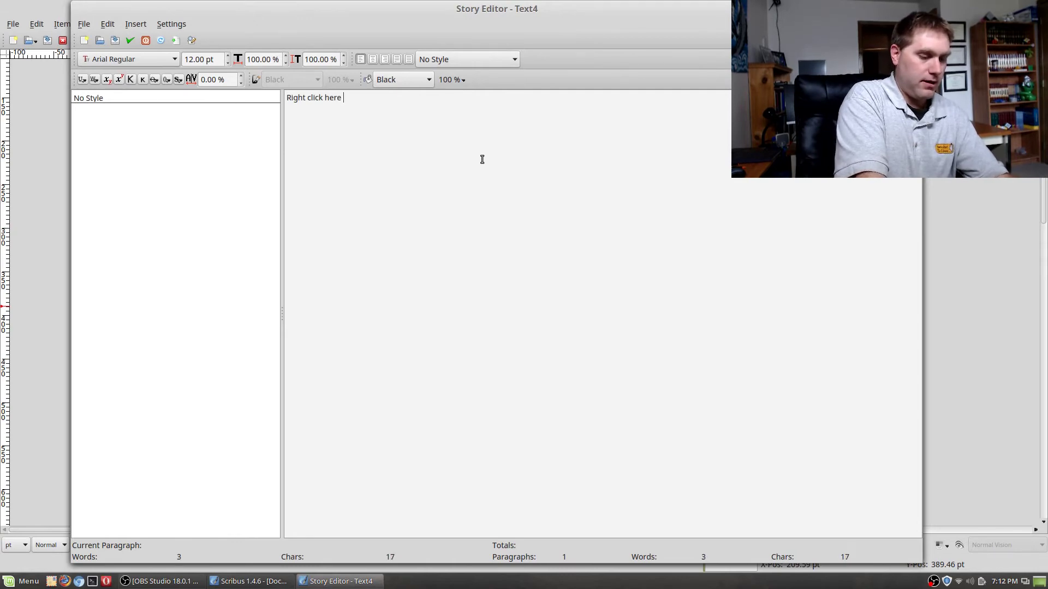
pyautogui.write(' to get ')
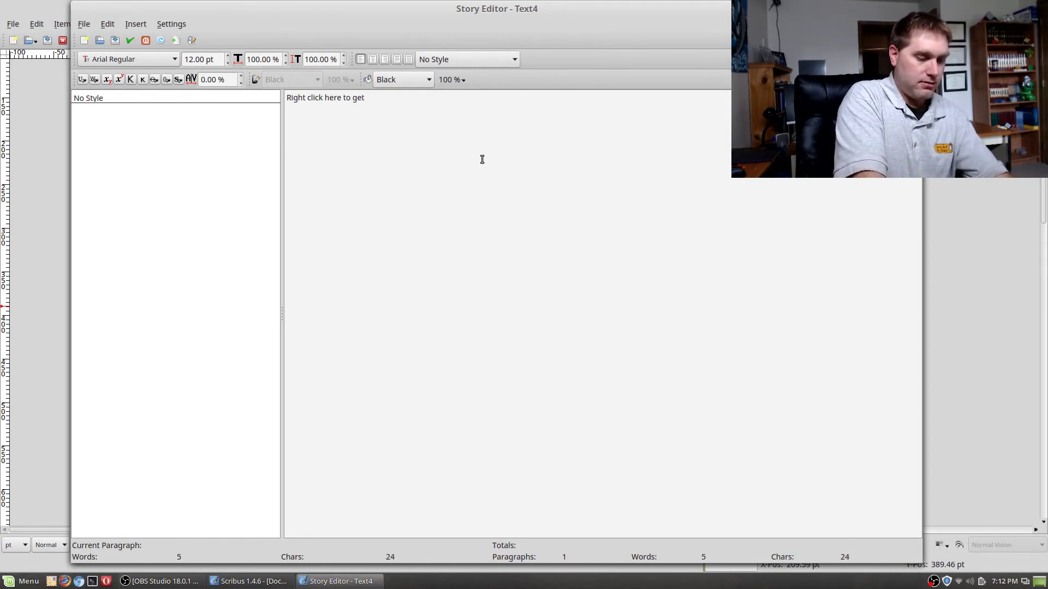
pyautogui.write('text or h')
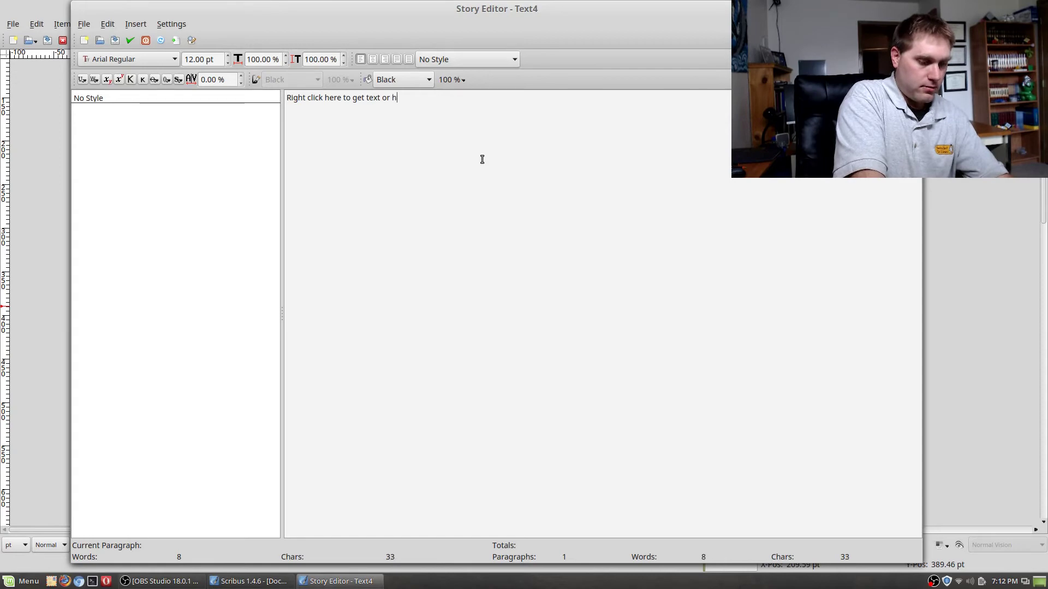
pyautogui.write('ighlight and ')
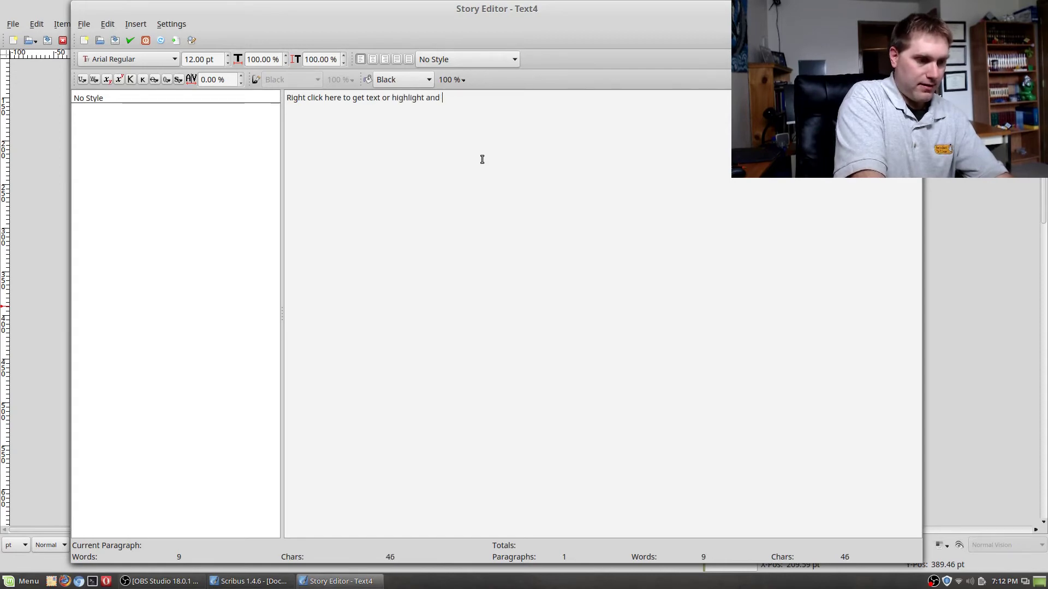
pyautogui.write('edit text')
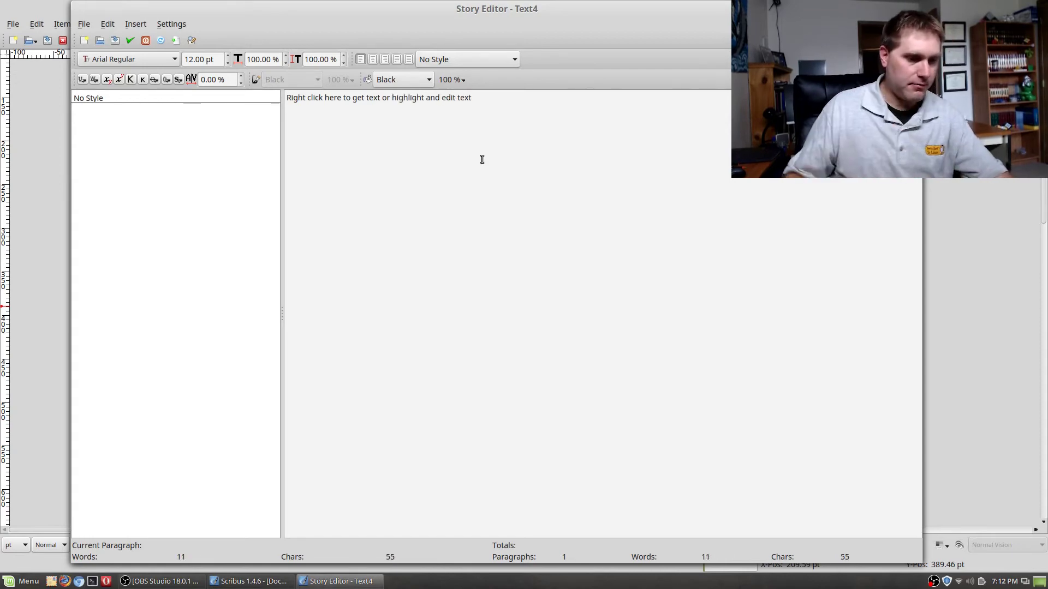
pyautogui.click(131, 40)
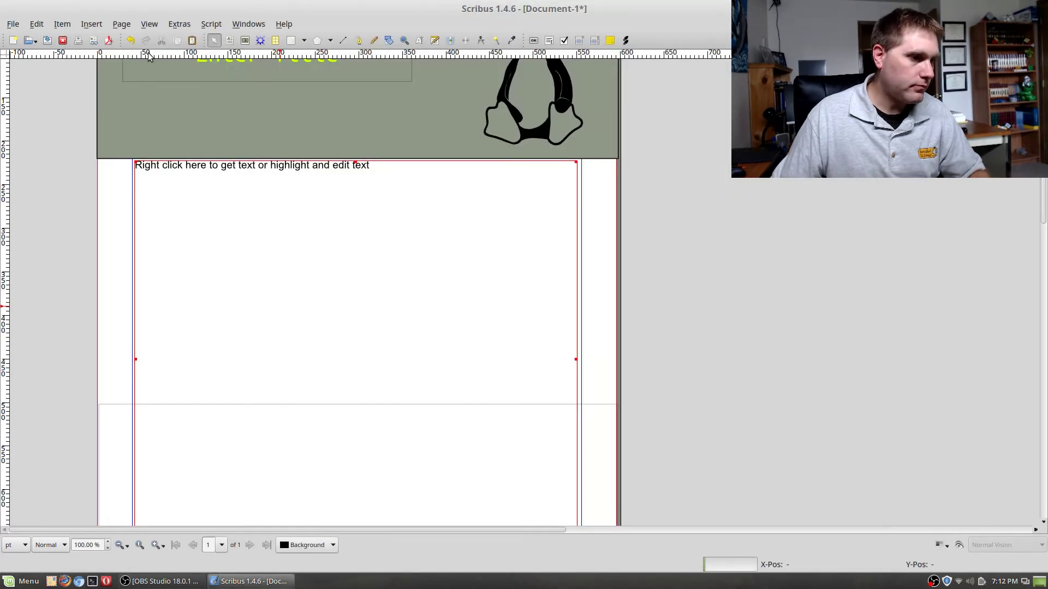
pyautogui.rightClick(410, 322)
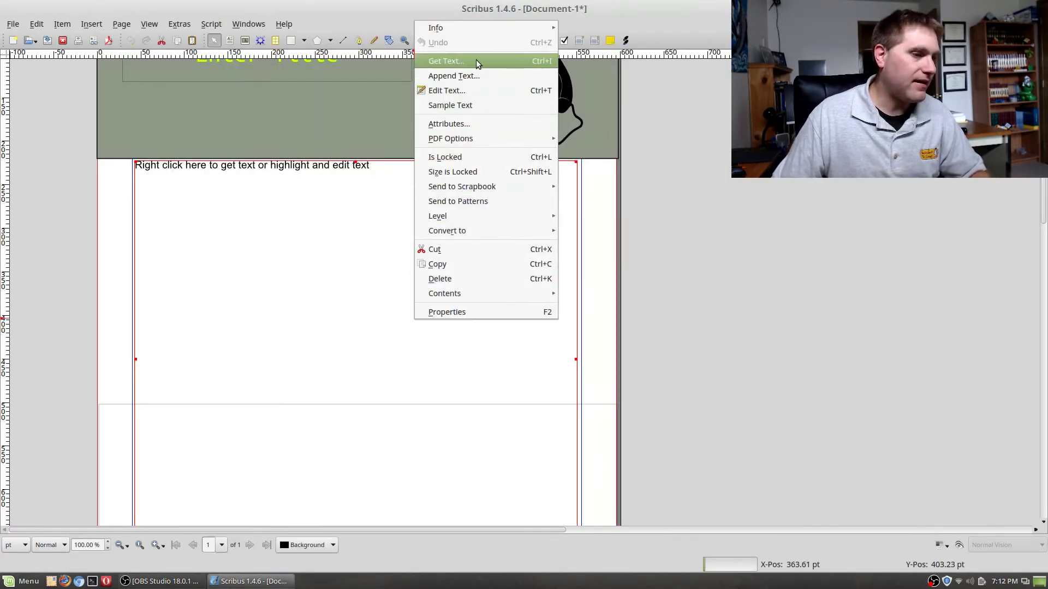
pyautogui.click(306, 209)
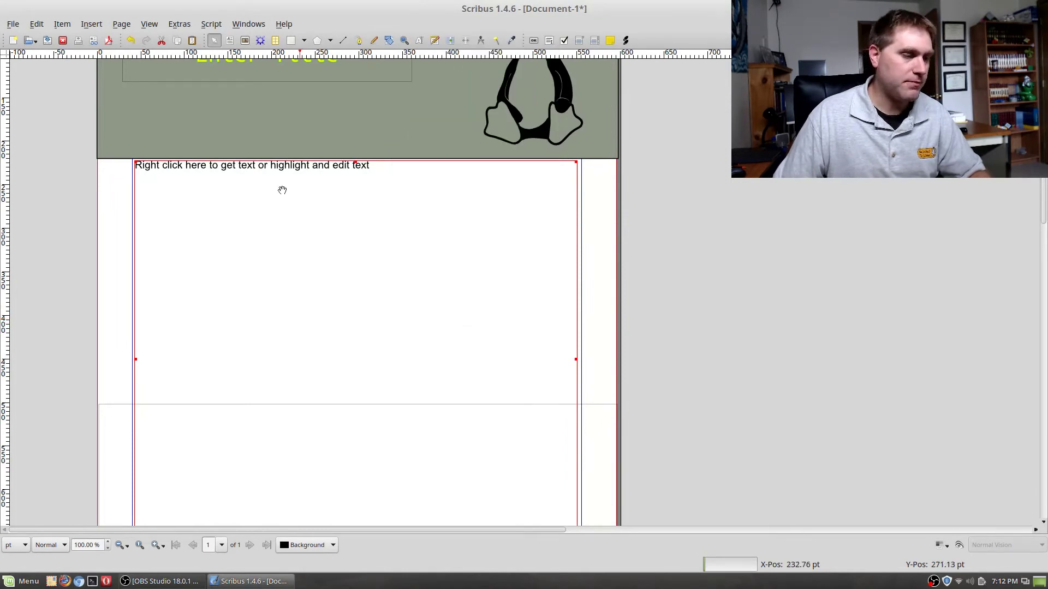
pyautogui.scroll(-1, 213, 333)
pyautogui.scroll(3, 213, 333)
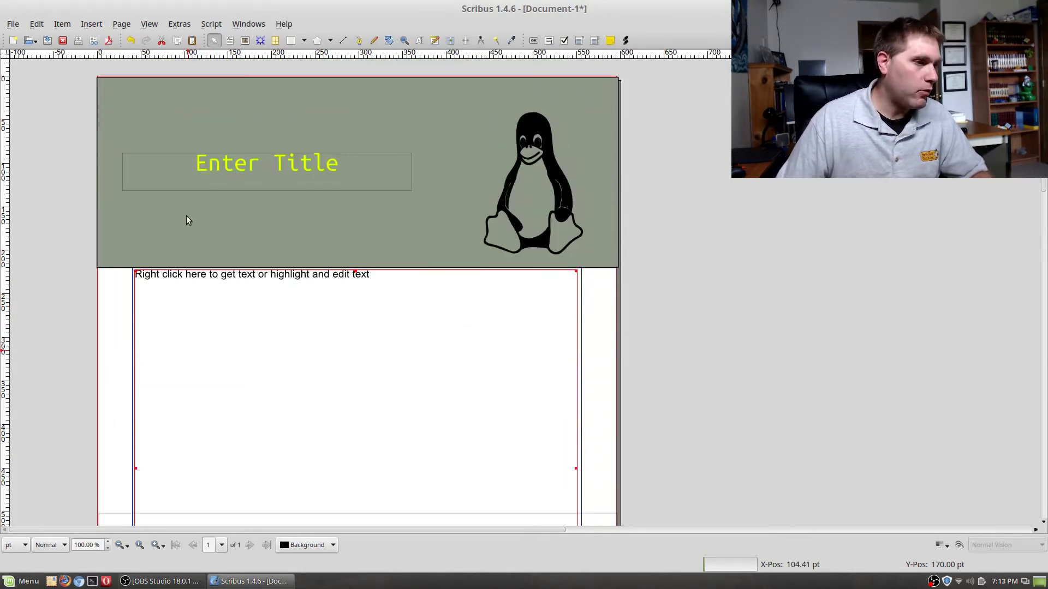
# - Save the document as a template in a directory named UglyTemplate inside the templates folder
pyautogui.click(13, 24)
pyautogui.moveTo(37, 24)
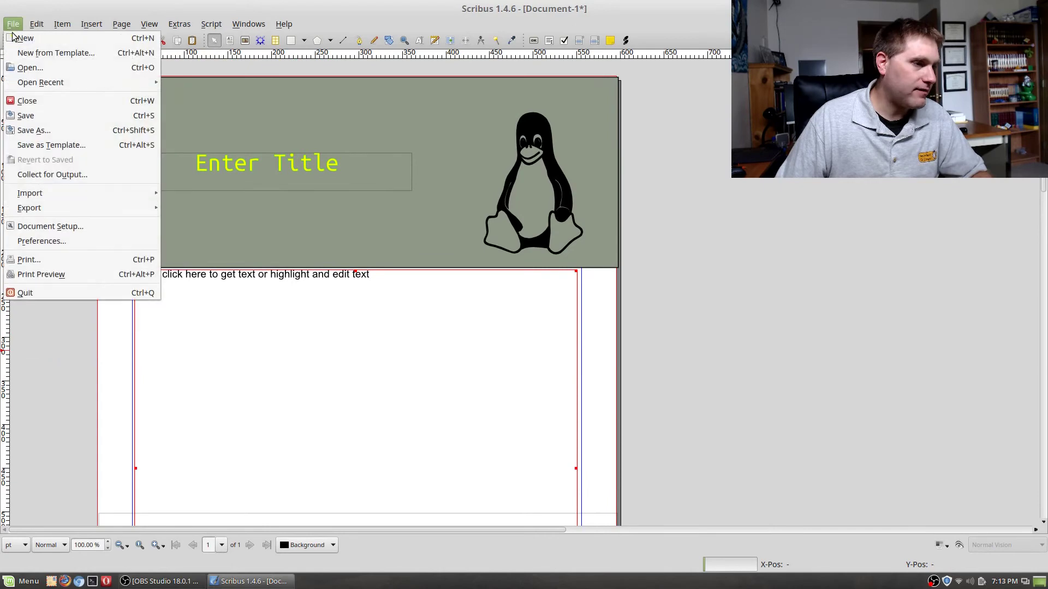
pyautogui.click(38, 149)
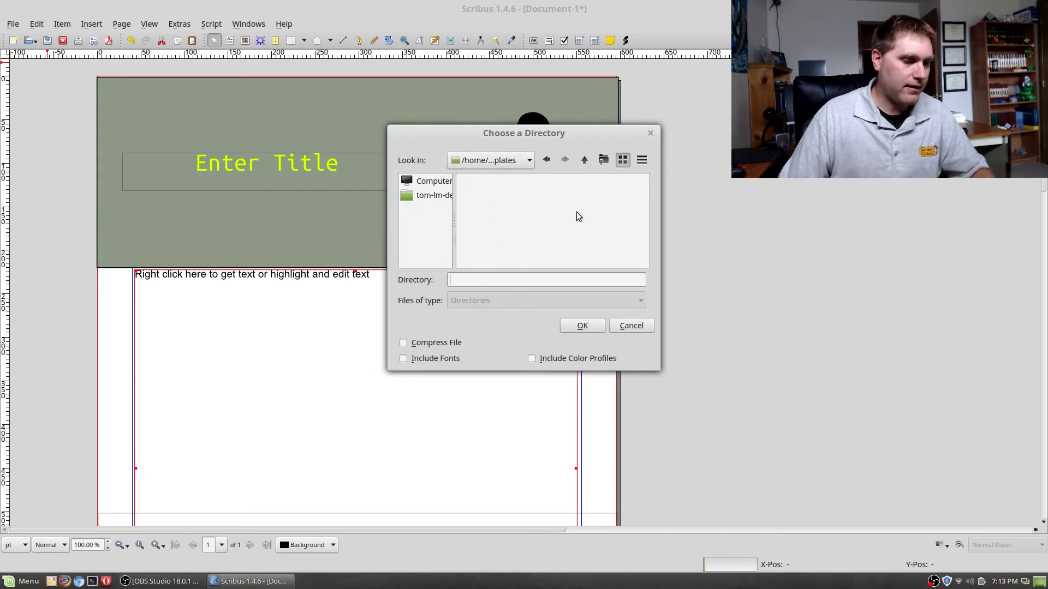
pyautogui.write('UglyTemplate')
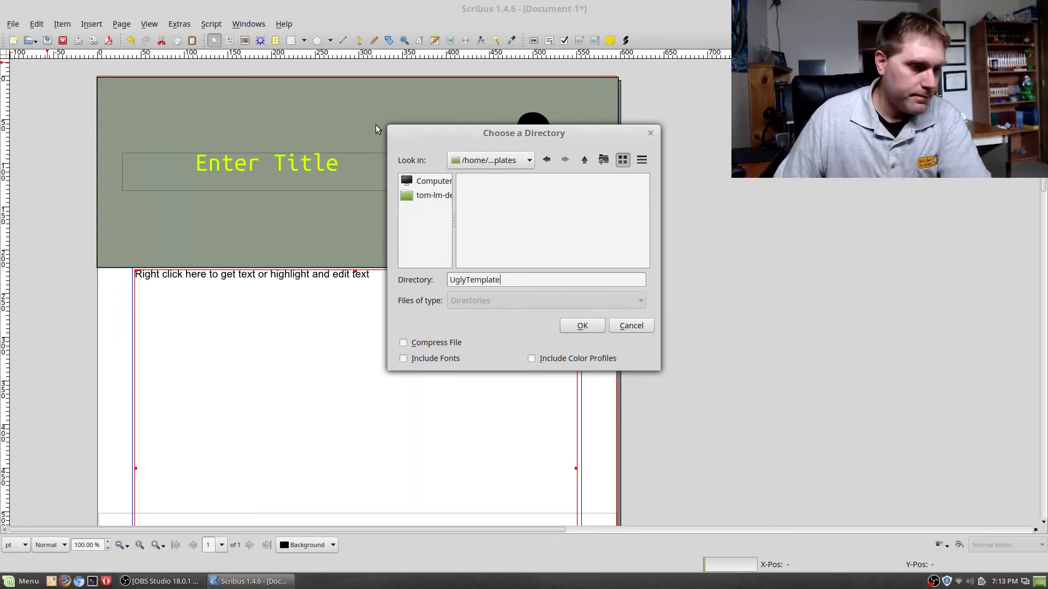
pyautogui.click(584, 326)
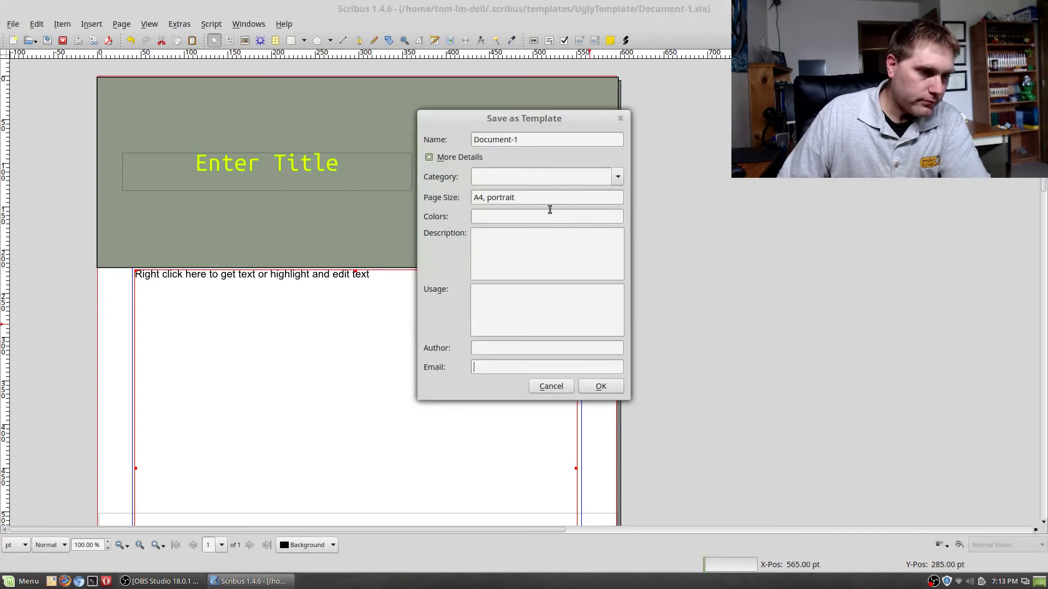
# - Set the template's category to Own Templates, describe it as "This is an ugly template" and confirm the template details
pyautogui.click(617, 177)
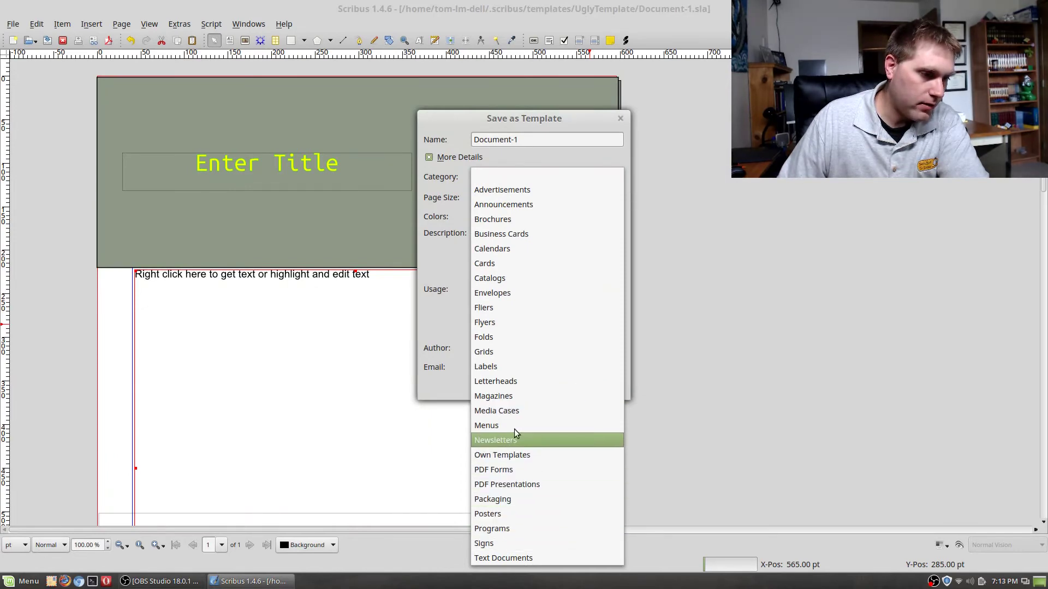
pyautogui.click(532, 452)
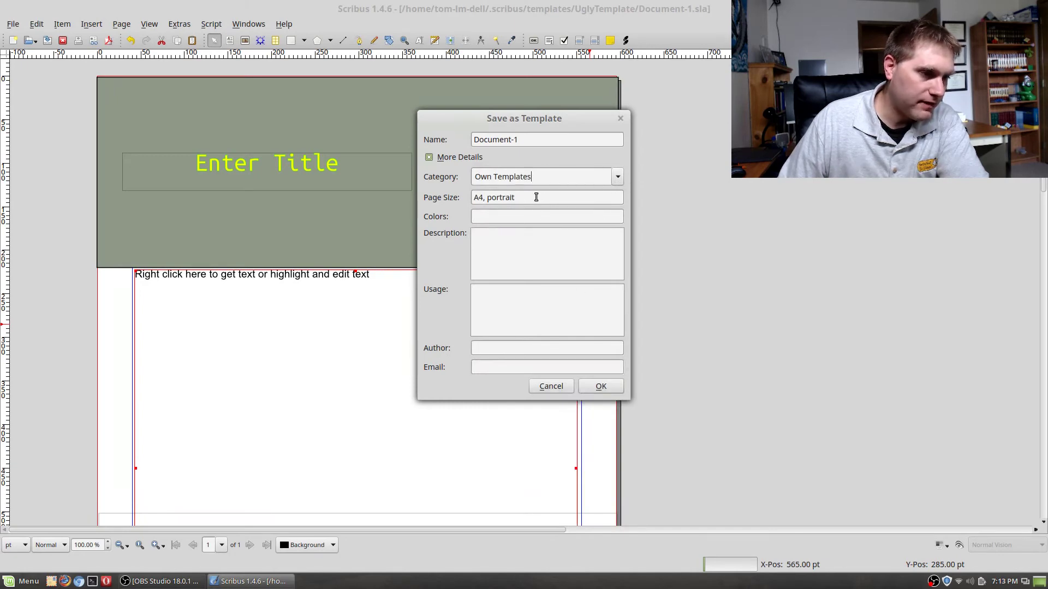
pyautogui.click(538, 228)
pyautogui.write('Th')
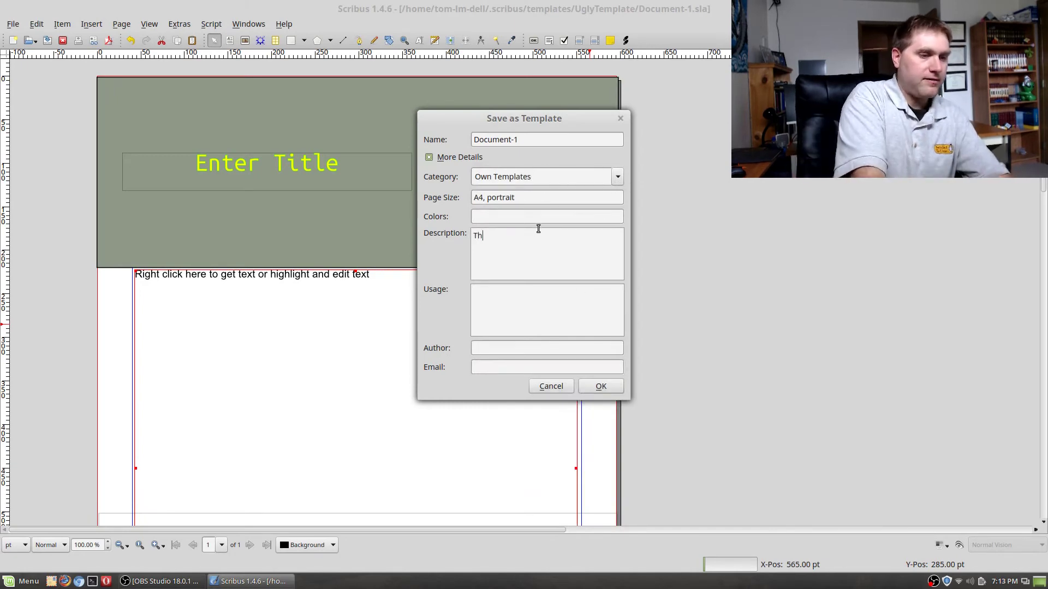
pyautogui.write('is is an ugly tempalte')
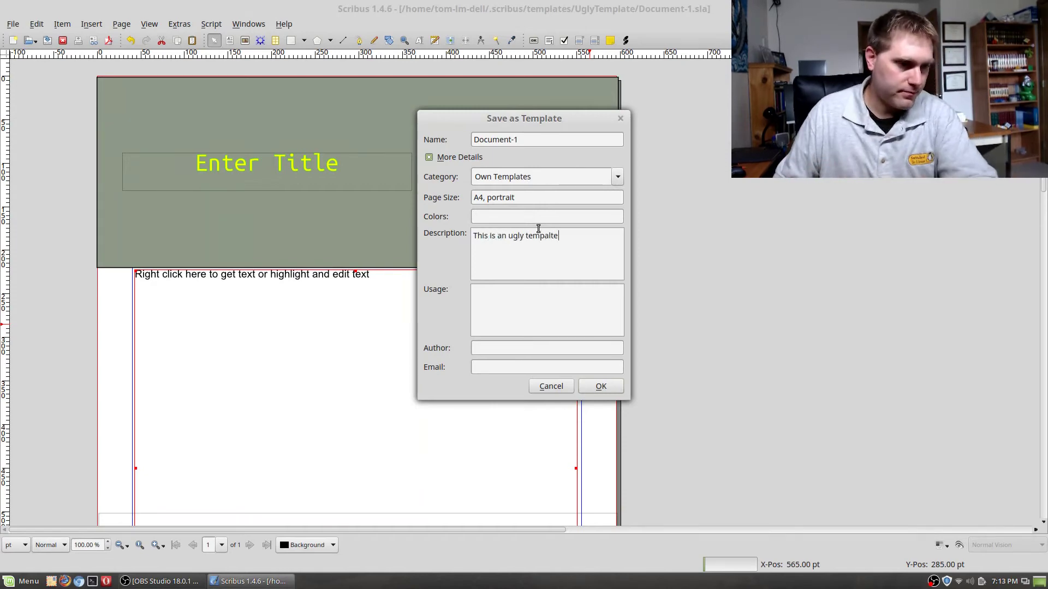
pyautogui.press('BackSpace')
pyautogui.press('BackSpace')
pyautogui.press('BackSpace')
pyautogui.press('BackSpace')
pyautogui.write('late')
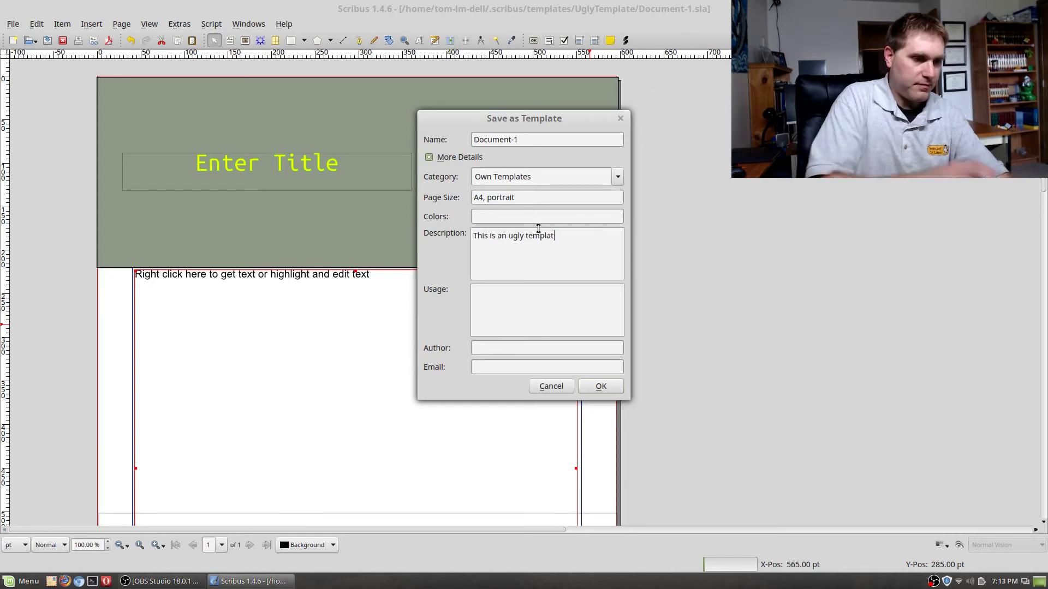
pyautogui.click(586, 387)
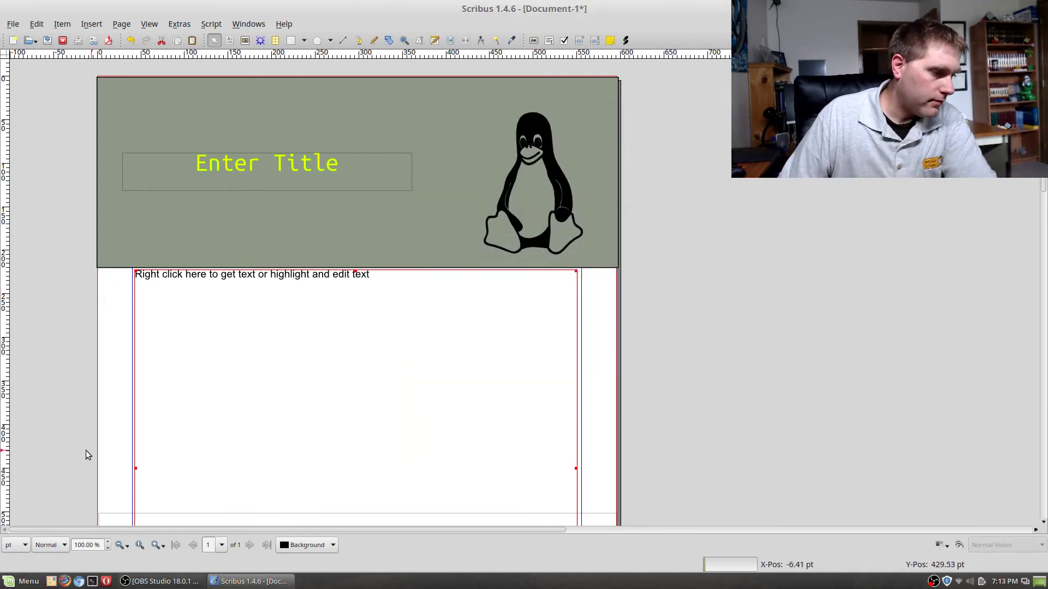
# - Close the document without saving its changes
pyautogui.click(13, 24)
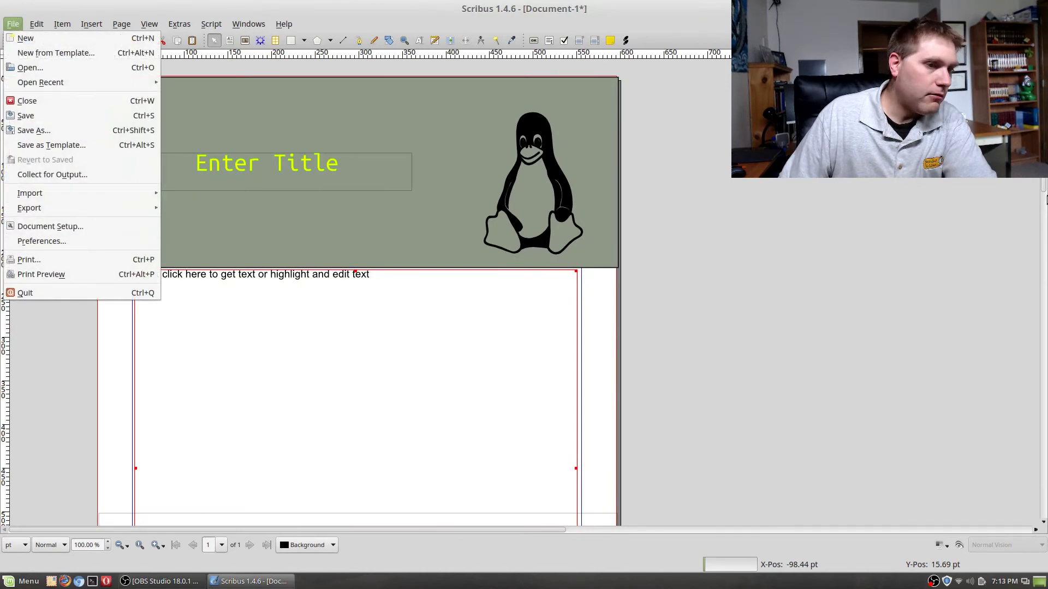
pyautogui.click(26, 100)
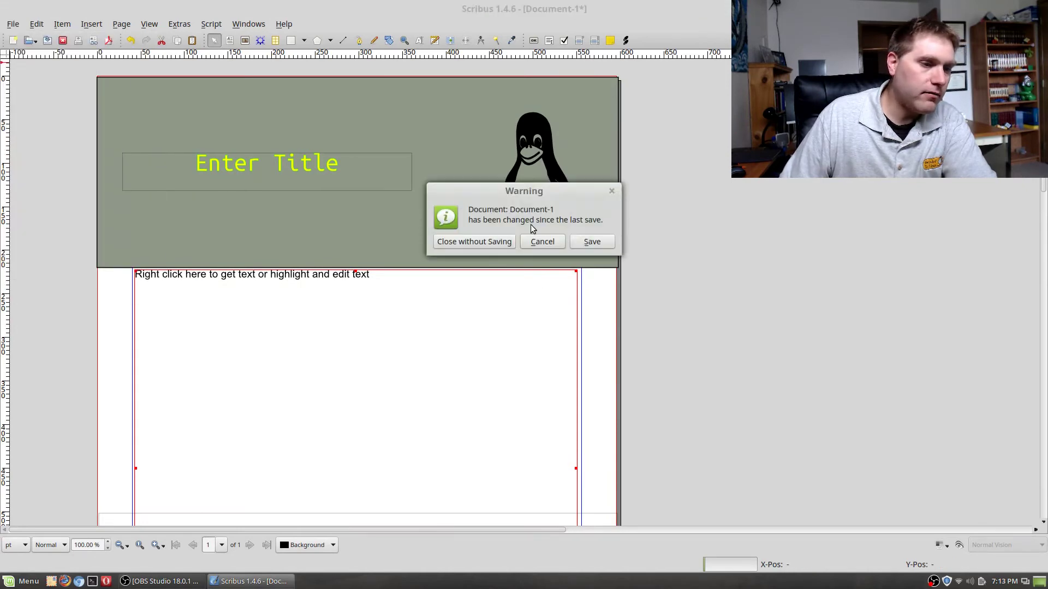
pyautogui.click(502, 242)
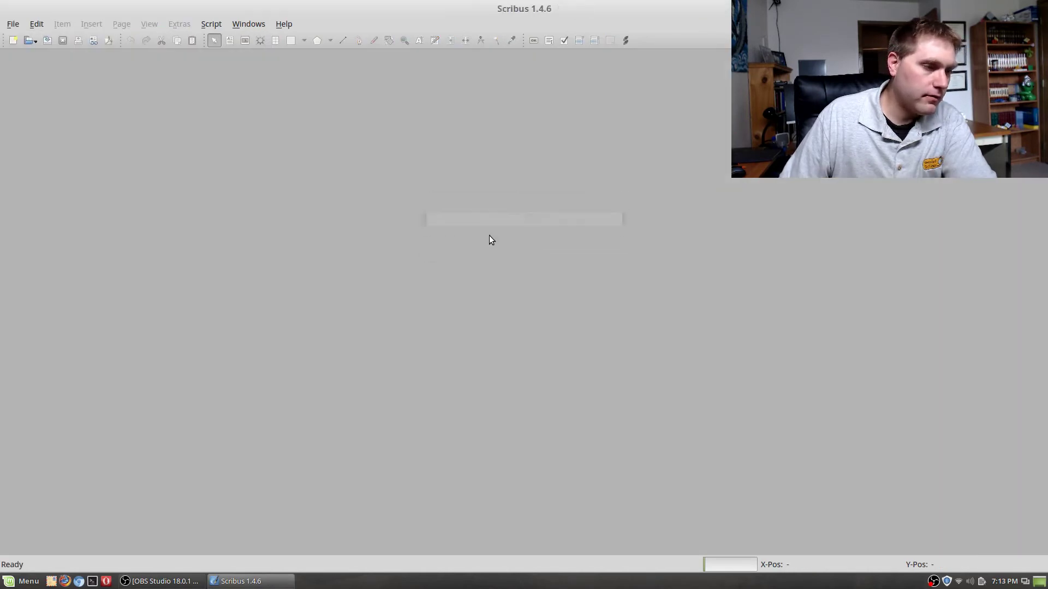
pyautogui.click(13, 24)
pyautogui.click(30, 43)
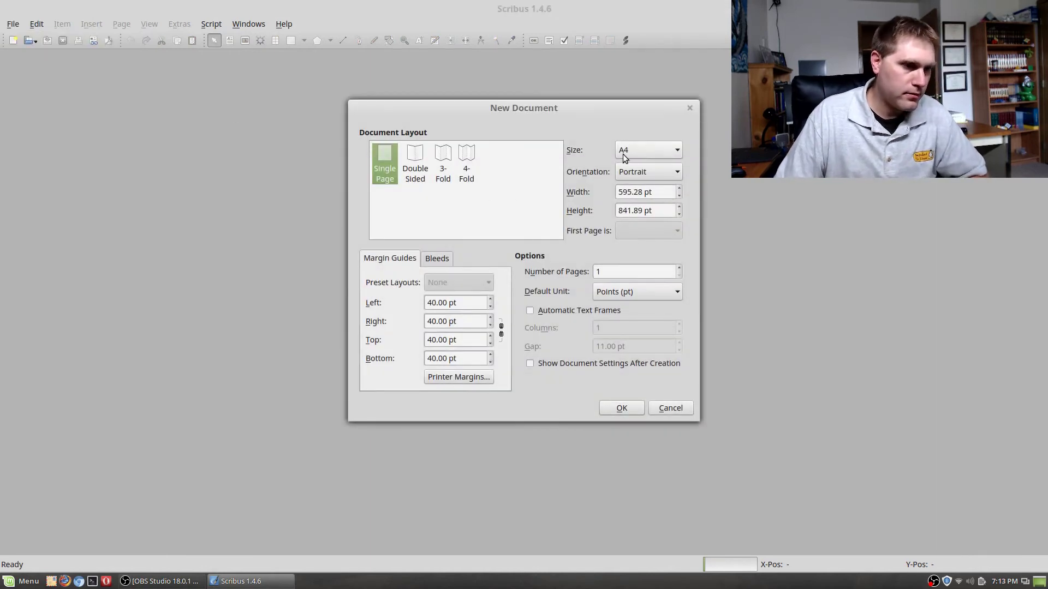
pyautogui.click(622, 409)
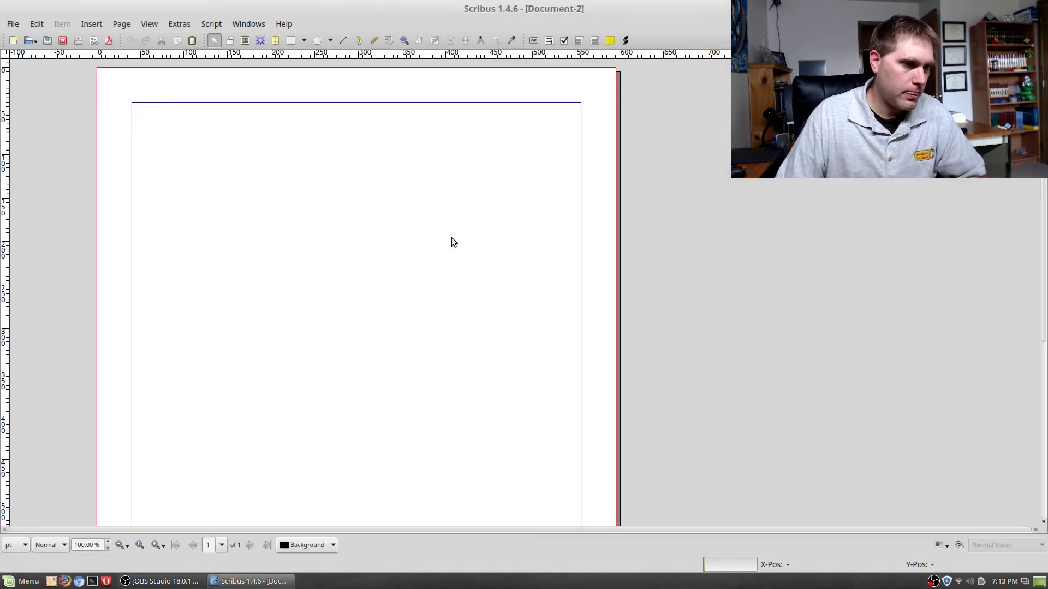
pyautogui.hotkey('ctrl', 'w')
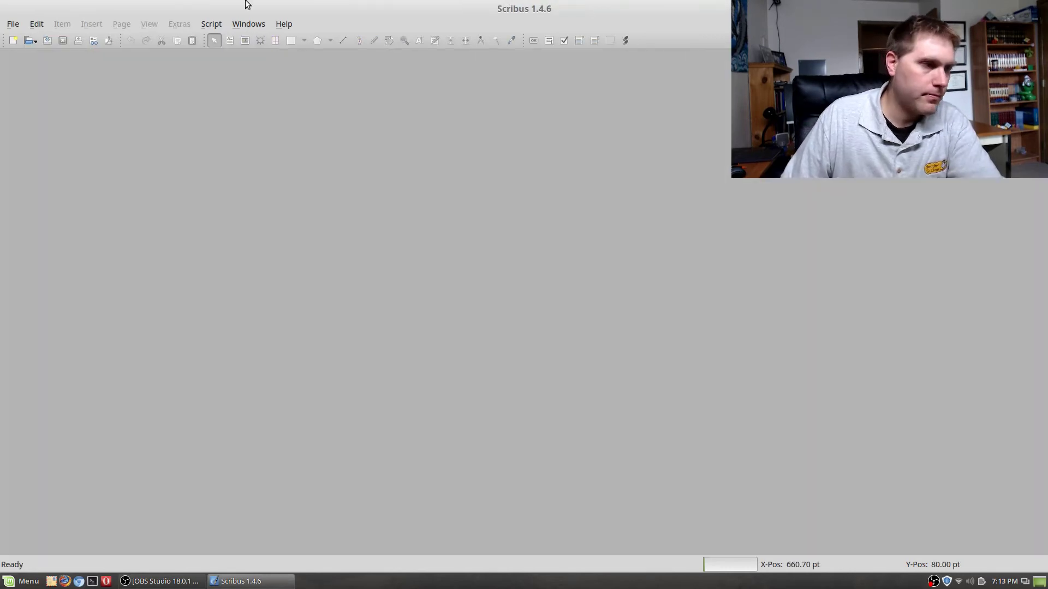
# - Create a new document from the Document-1 template in the Own Templates category and look over its page down to the footer
pyautogui.click(13, 24)
pyautogui.click(41, 52)
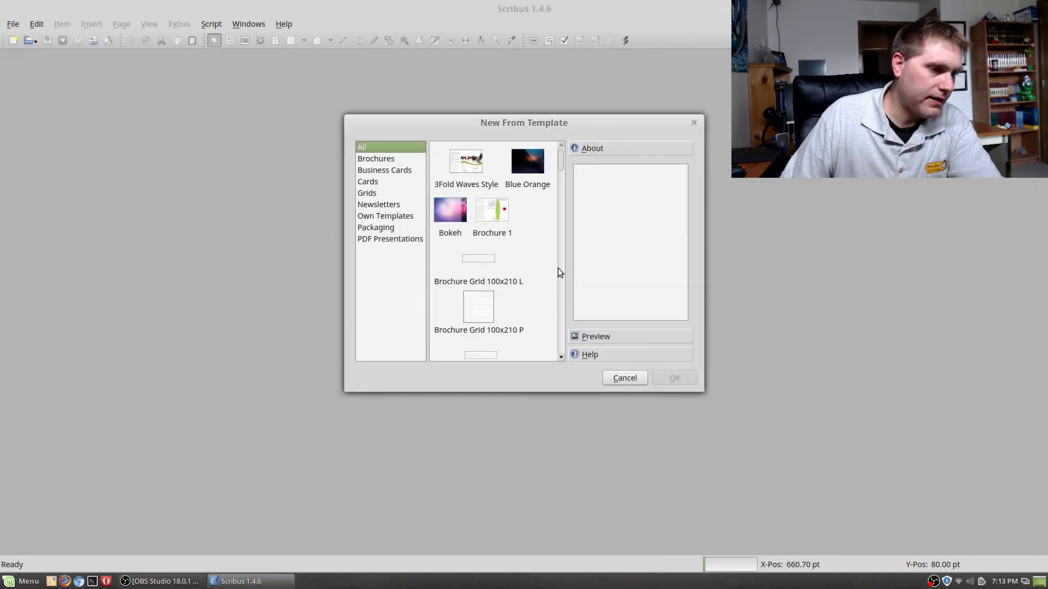
pyautogui.click(374, 207)
pyautogui.click(376, 216)
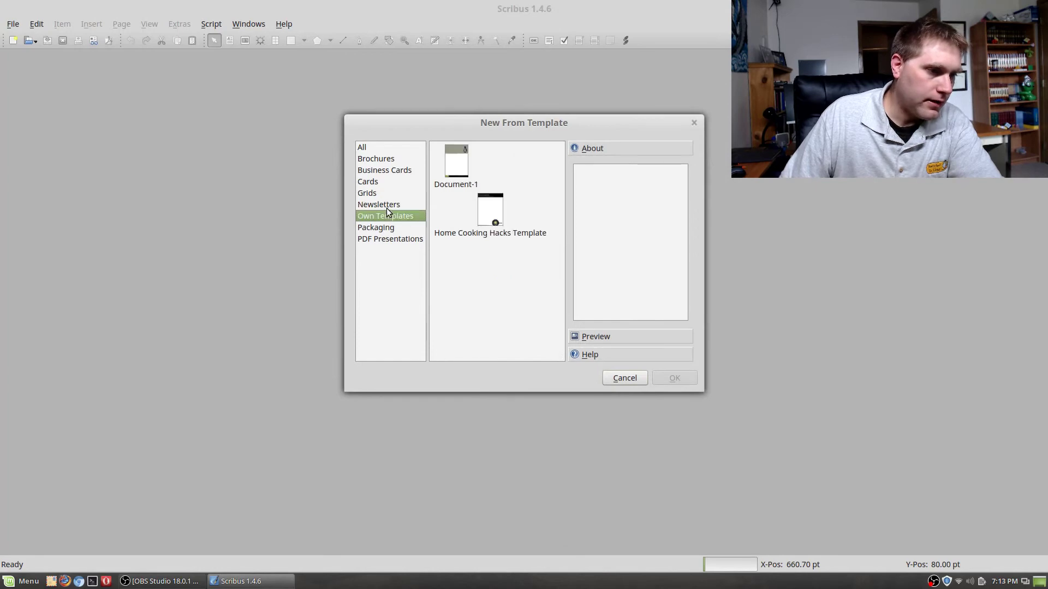
pyautogui.click(456, 174)
pyautogui.click(675, 378)
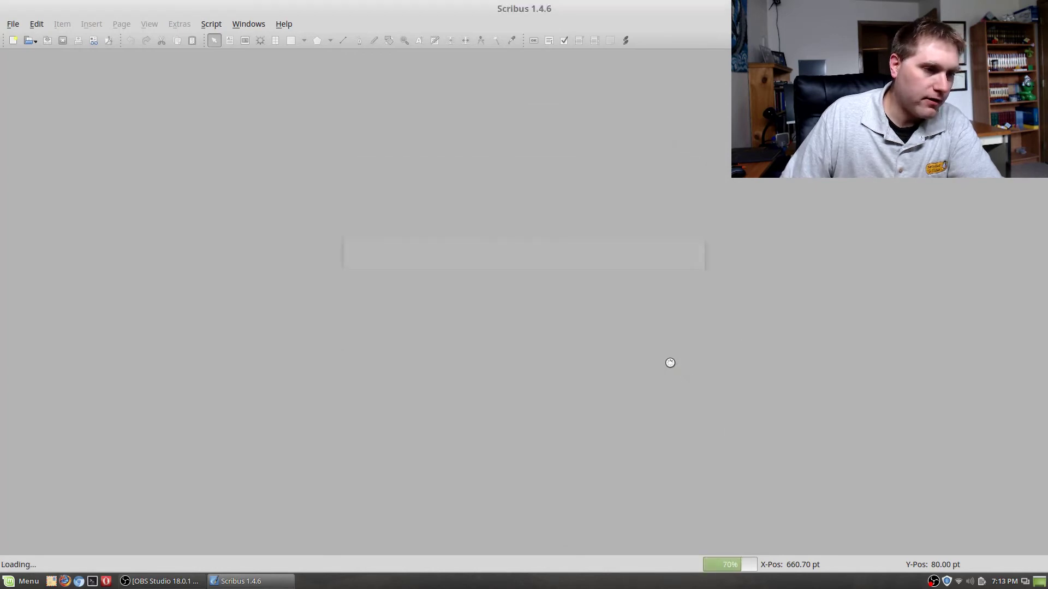
pyautogui.scroll(-5, 425, 333)
pyautogui.scroll(-3, 448, 363)
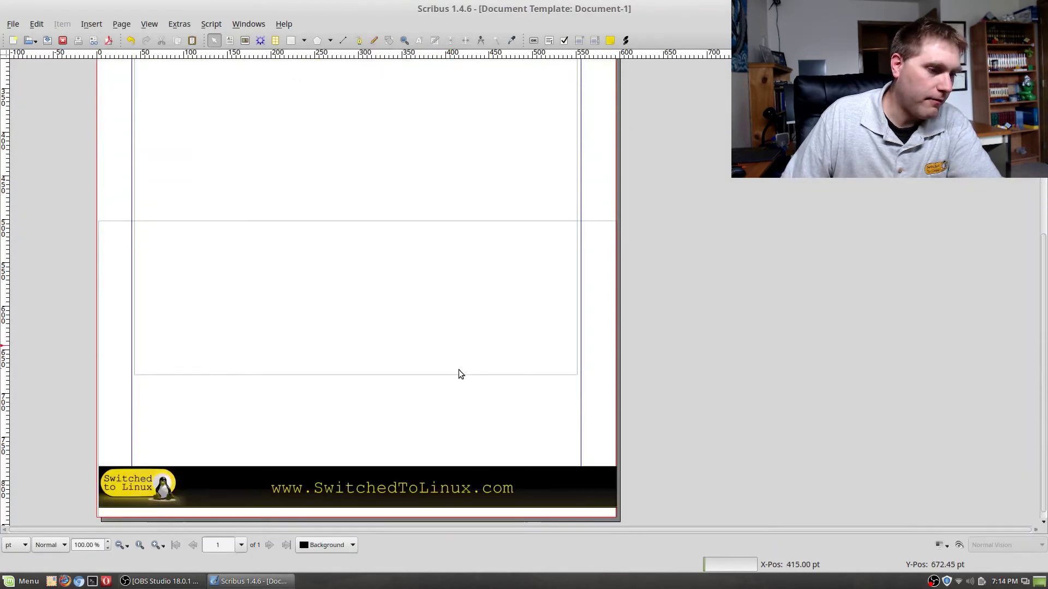
pyautogui.scroll(7, 450, 357)
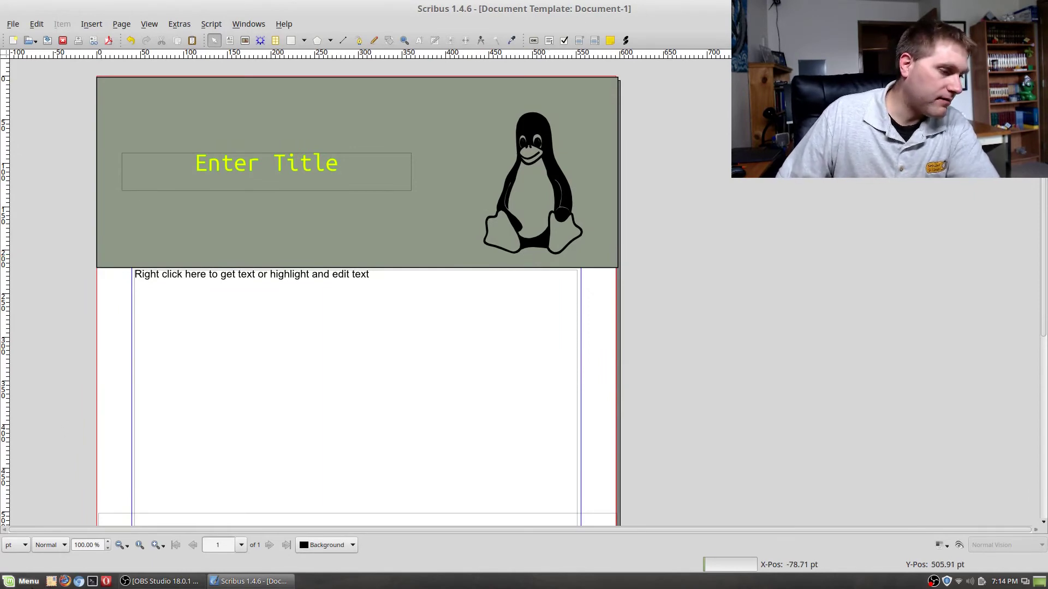
# - Switch to the file manager, open the user's home folder and show its hidden folders
pyautogui.click(25, 581)
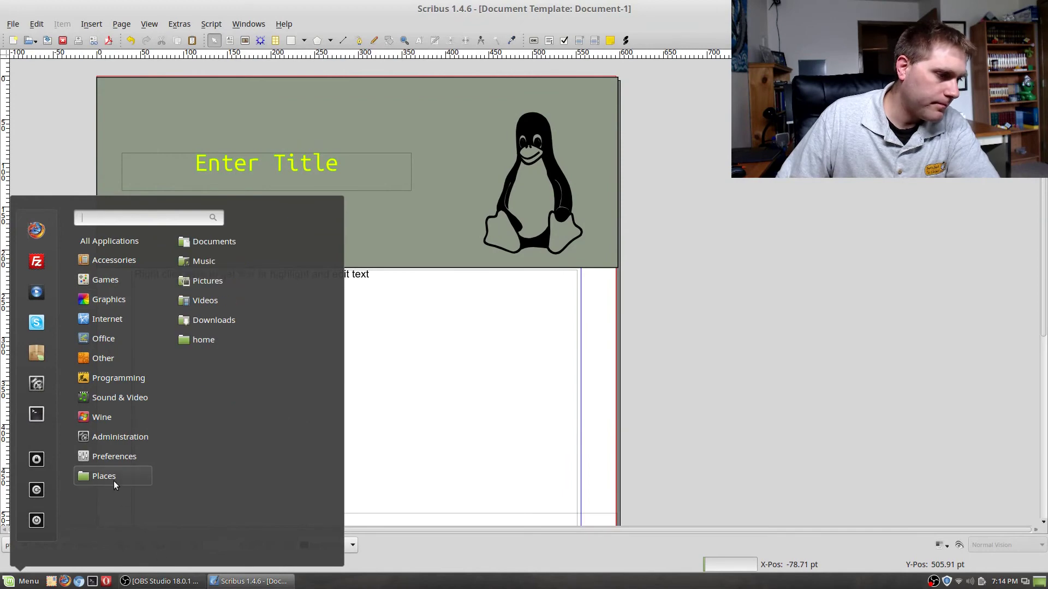
pyautogui.click(521, 238)
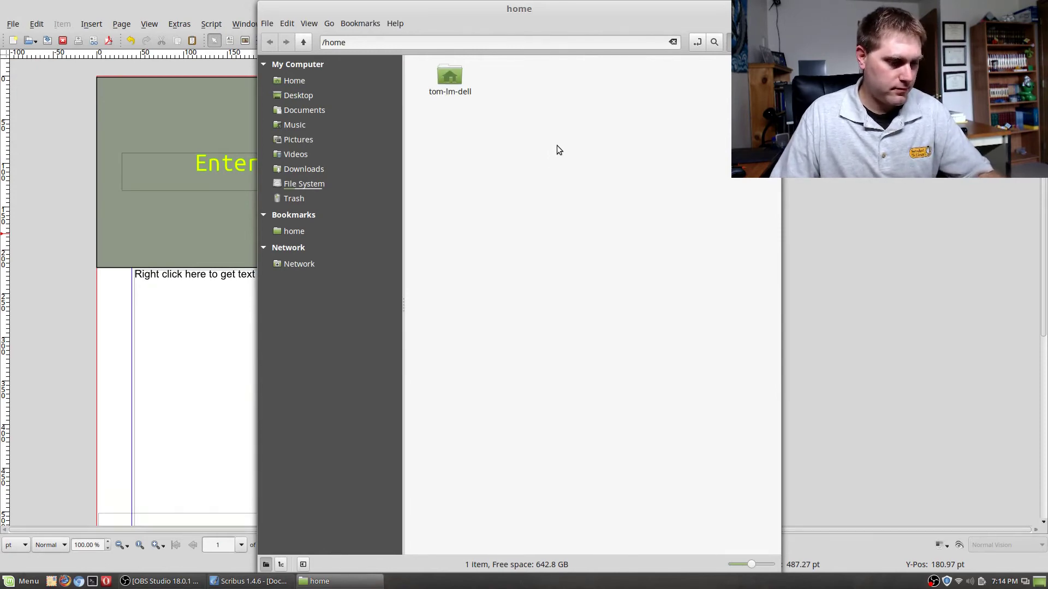
pyautogui.doubleClick(454, 82)
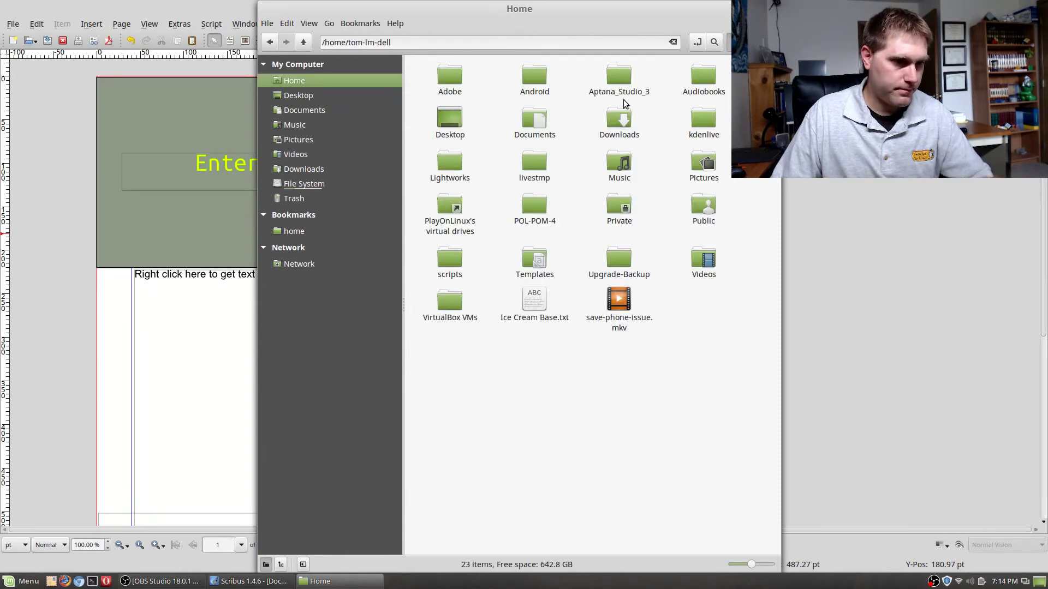
pyautogui.hotkey('ctrl', 'h')
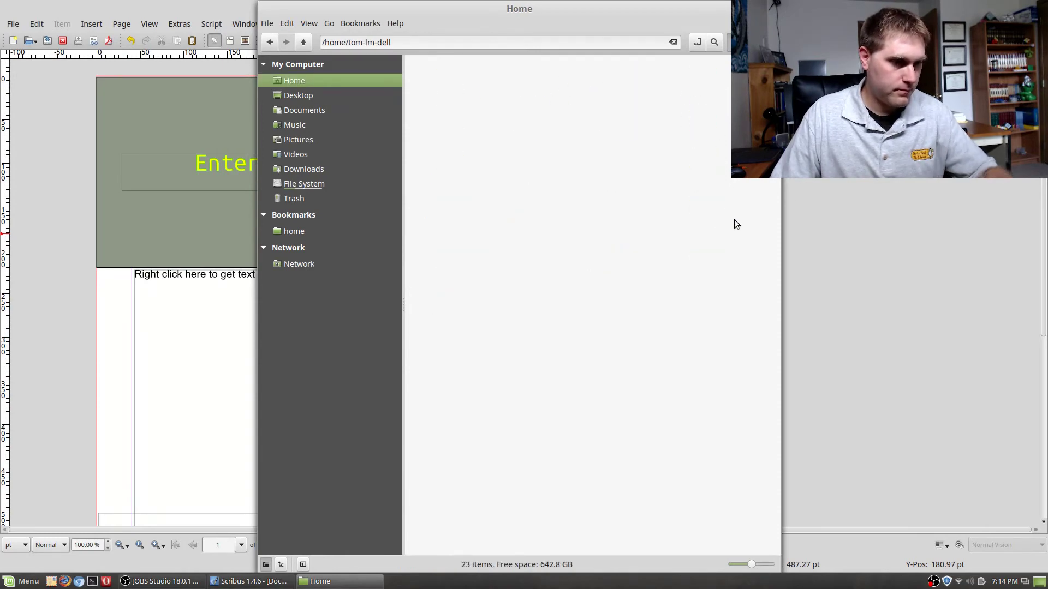
pyautogui.scroll(-10, 725, 361)
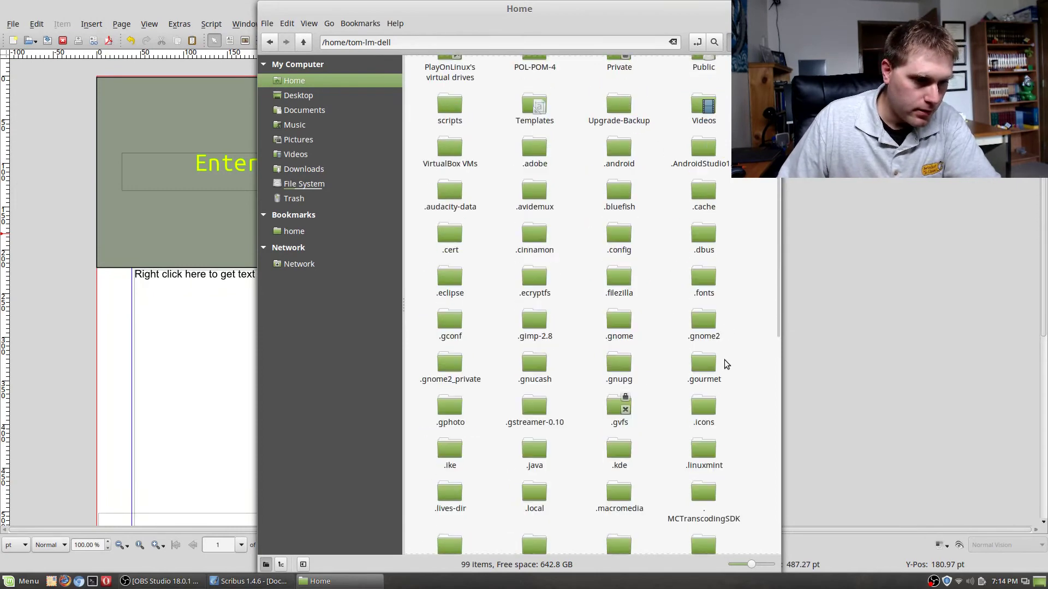
pyautogui.scroll(-3, 726, 362)
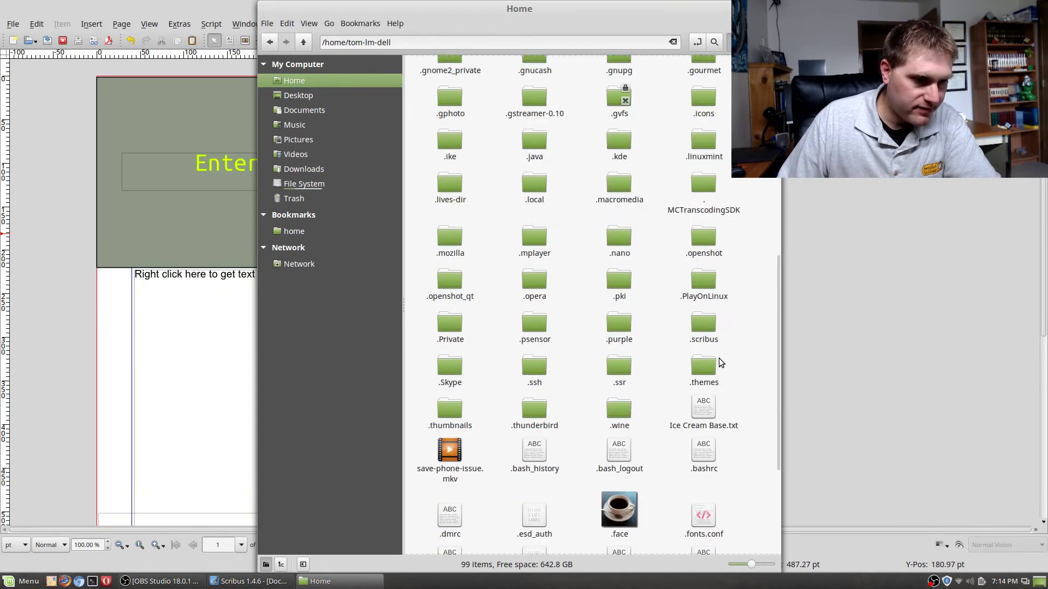
# - Examine the contents of the UglyTemplate folder inside .scribus/templates, and close the file manager
pyautogui.doubleClick(699, 326)
pyautogui.doubleClick(694, 84)
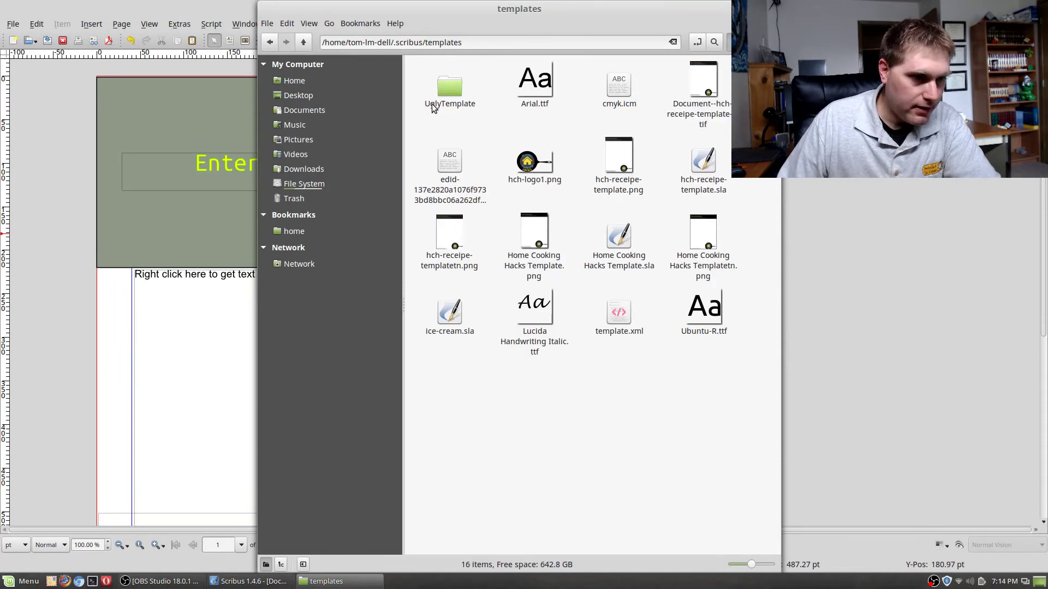
pyautogui.doubleClick(456, 89)
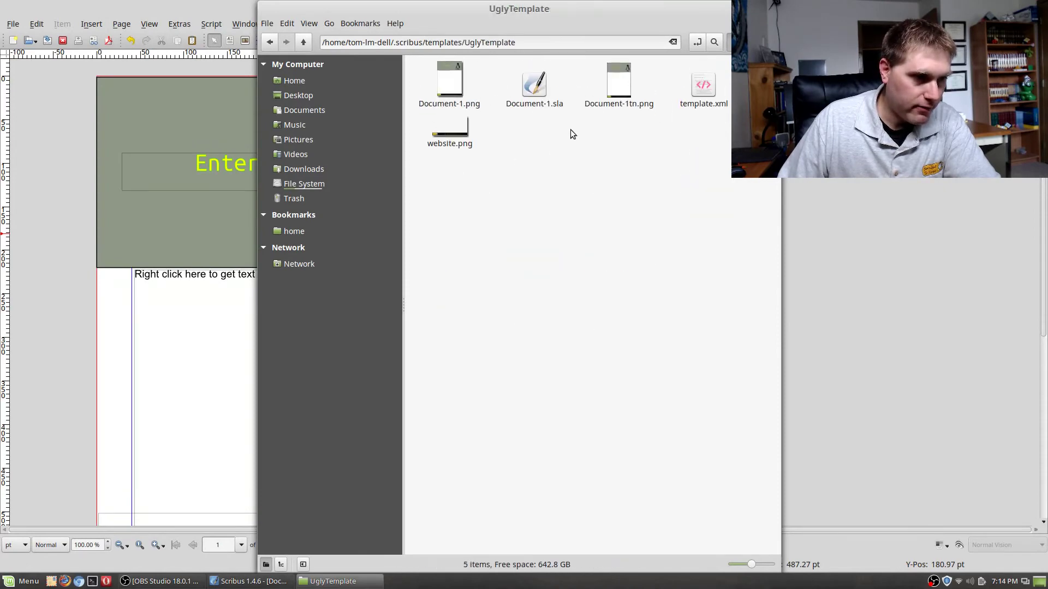
pyautogui.click(274, 45)
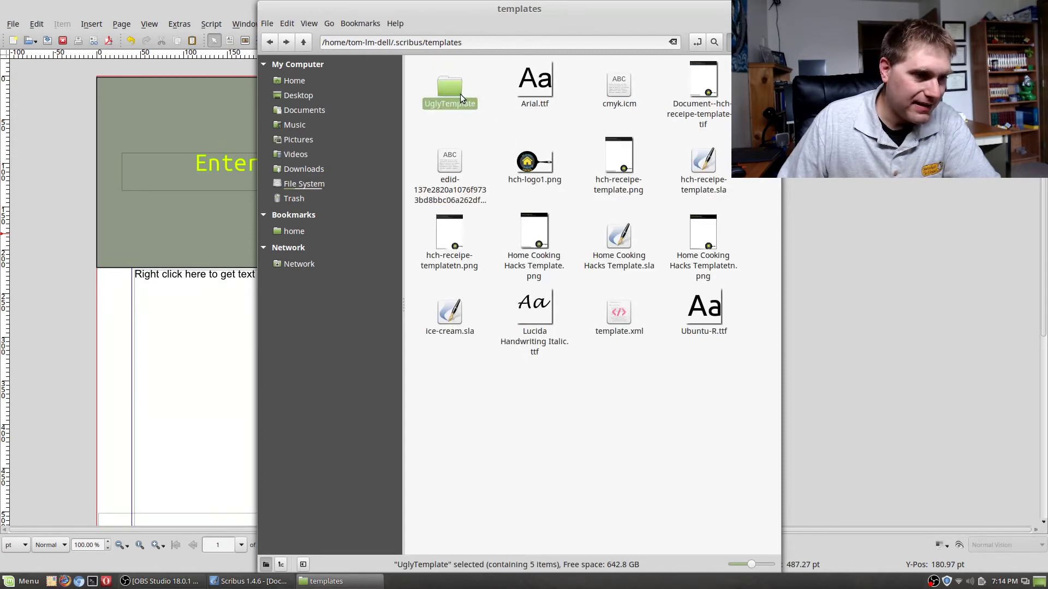
pyautogui.hotkey('ctrl', 'w')
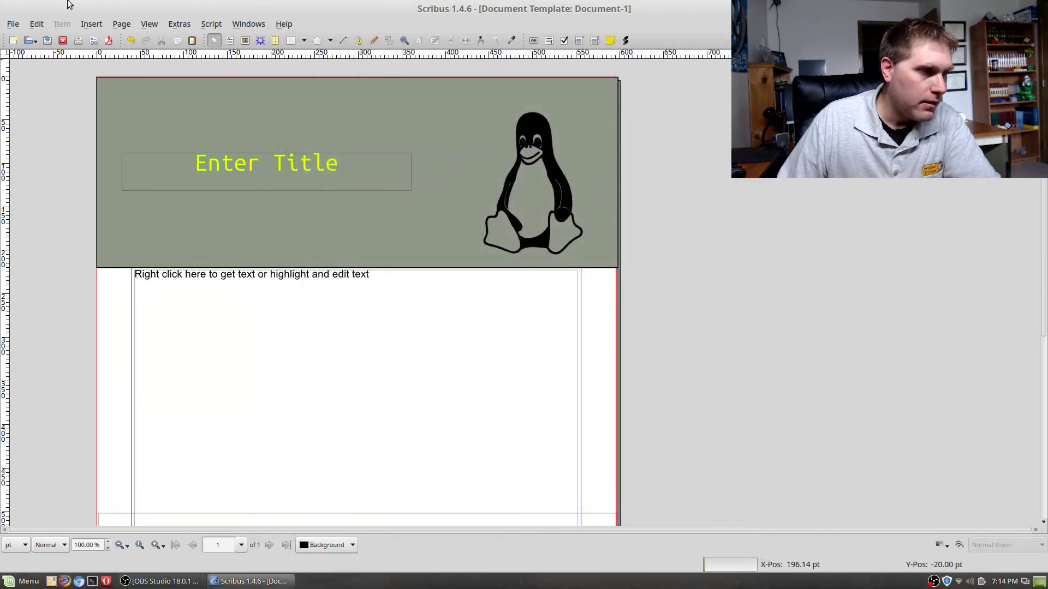
# - Read the Document-1 template's details in the Own Templates category, and cancel without creating another document
pyautogui.click(13, 24)
pyautogui.click(37, 55)
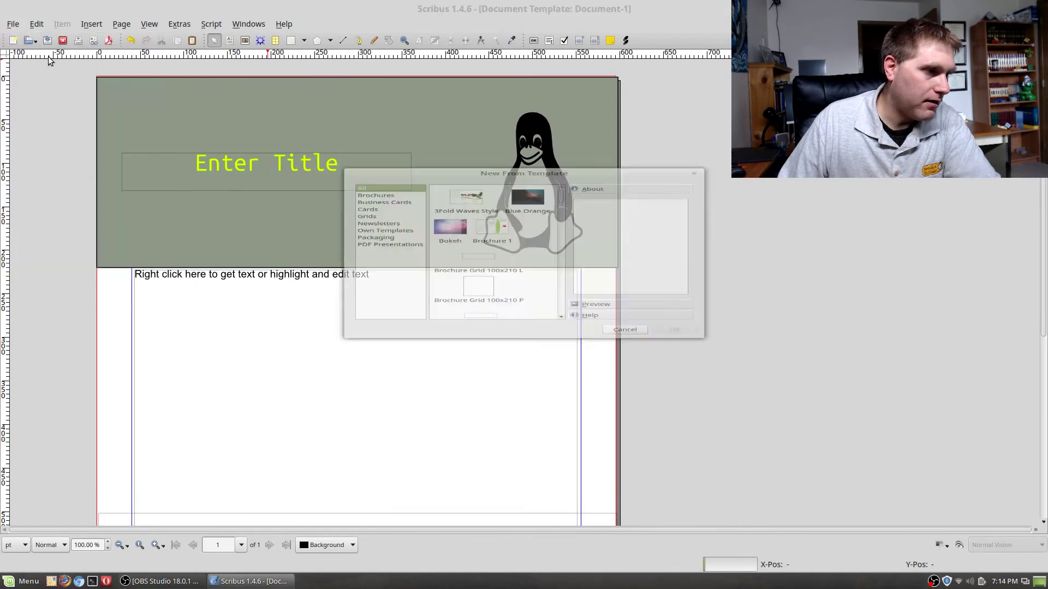
pyautogui.click(378, 205)
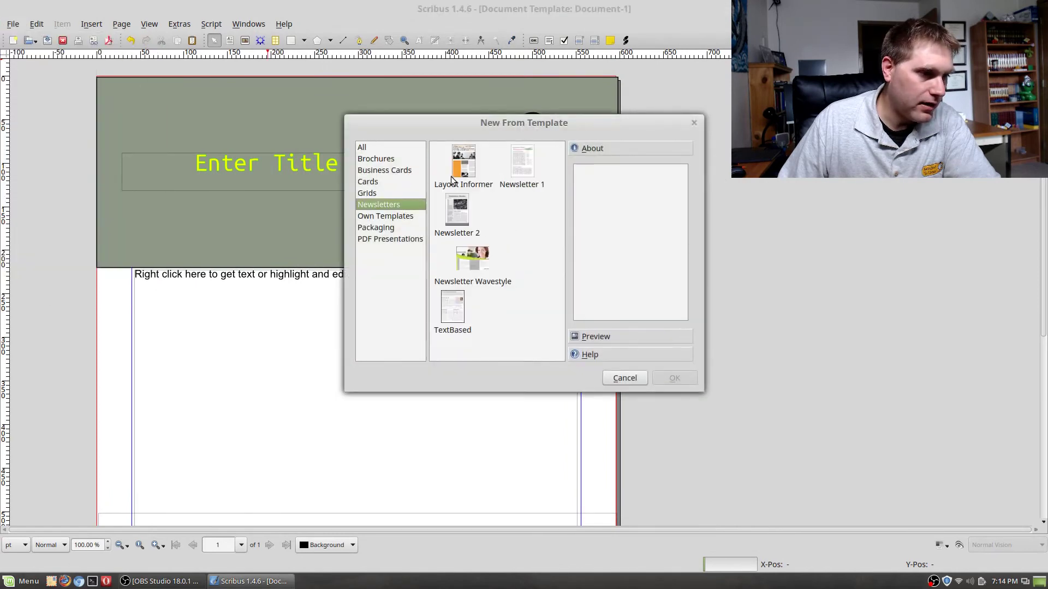
pyautogui.click(376, 216)
pyautogui.click(445, 166)
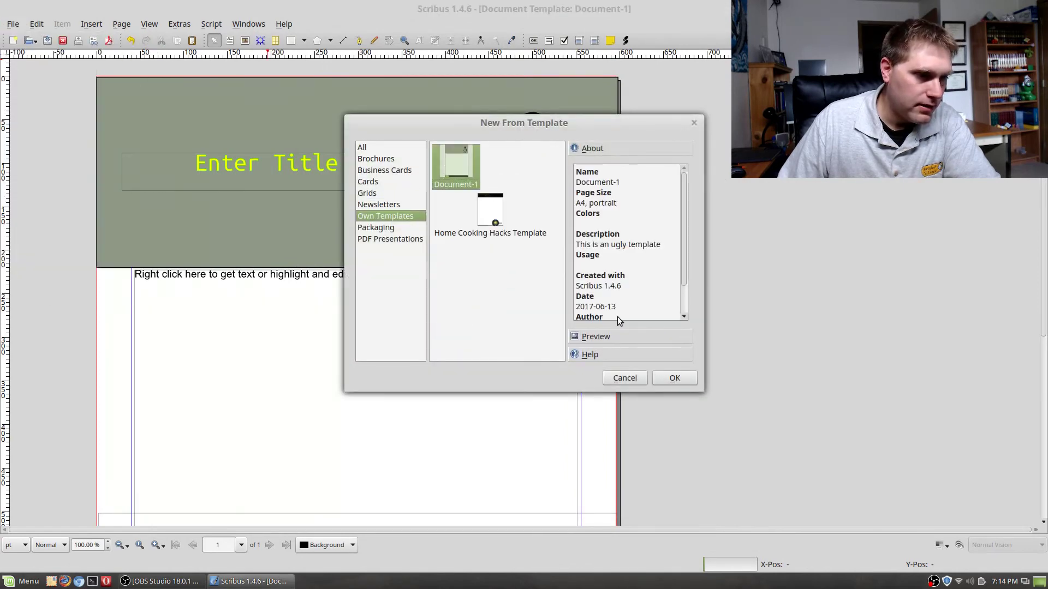
pyautogui.click(485, 175)
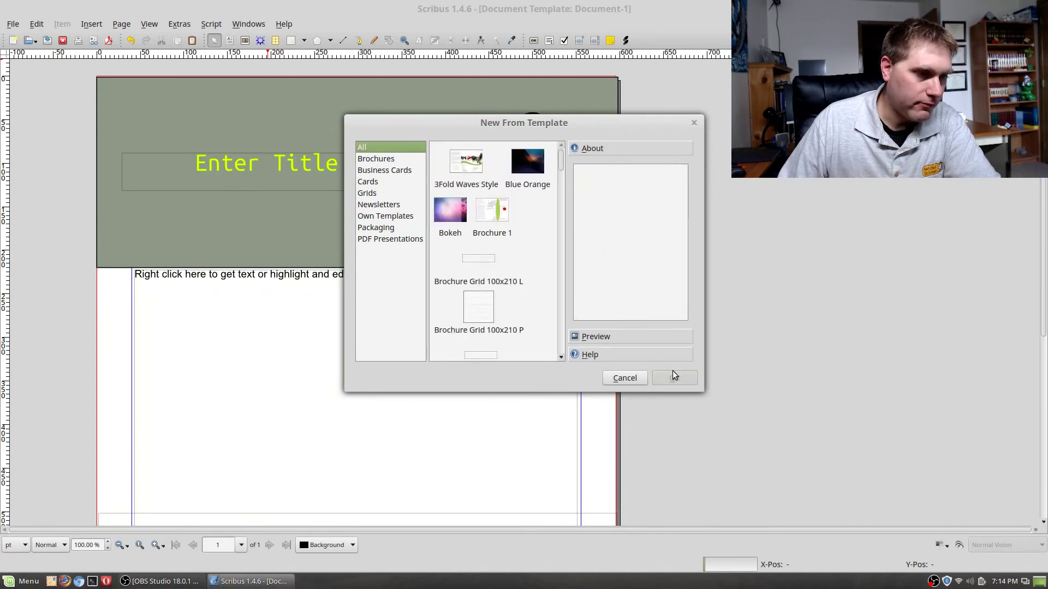
pyautogui.click(625, 378)
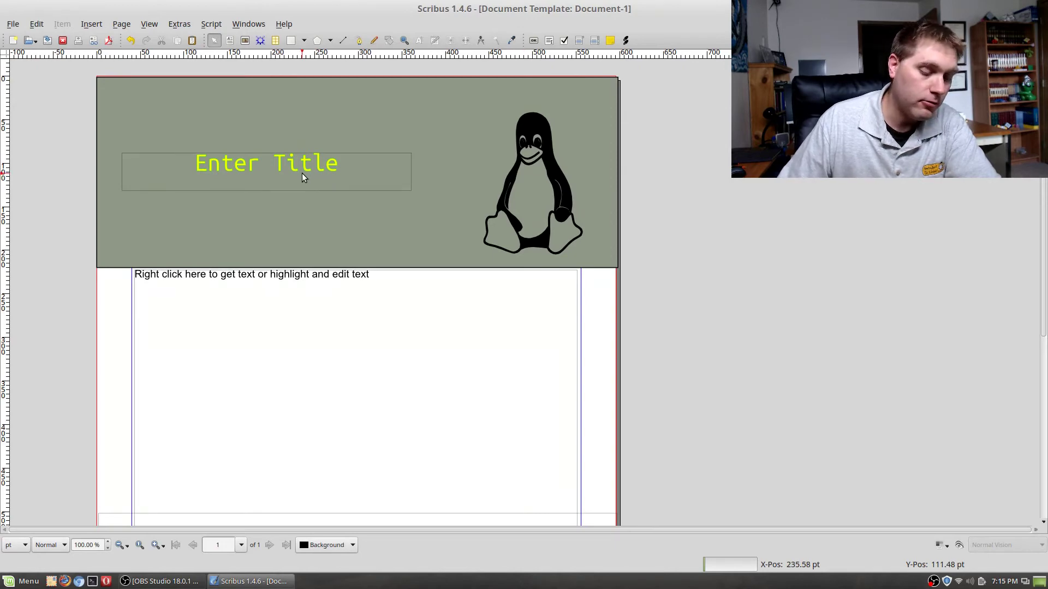
pyautogui.click(9, 25)
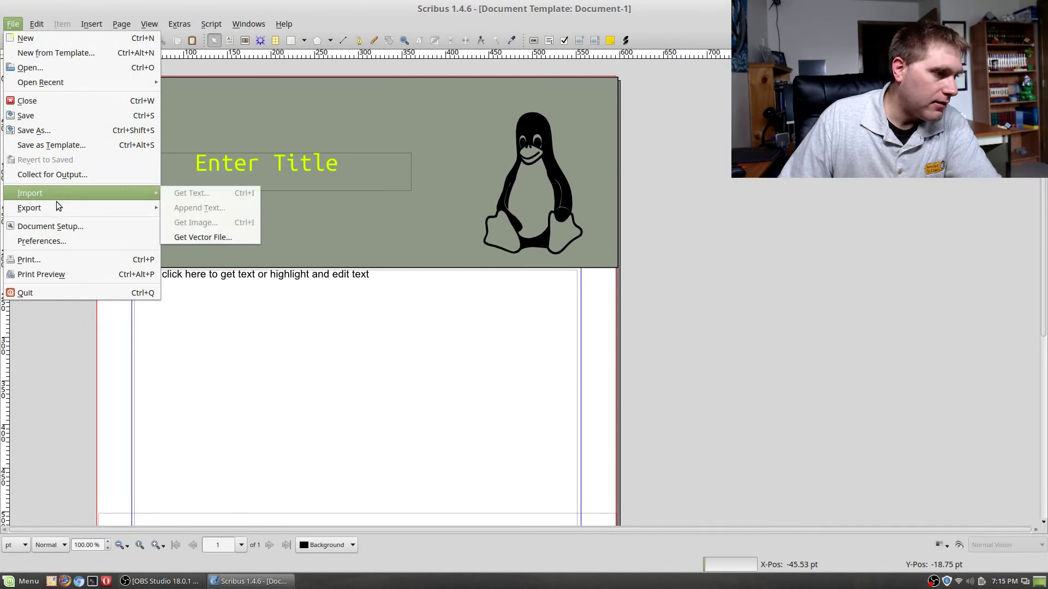
pyautogui.moveTo(59, 207)
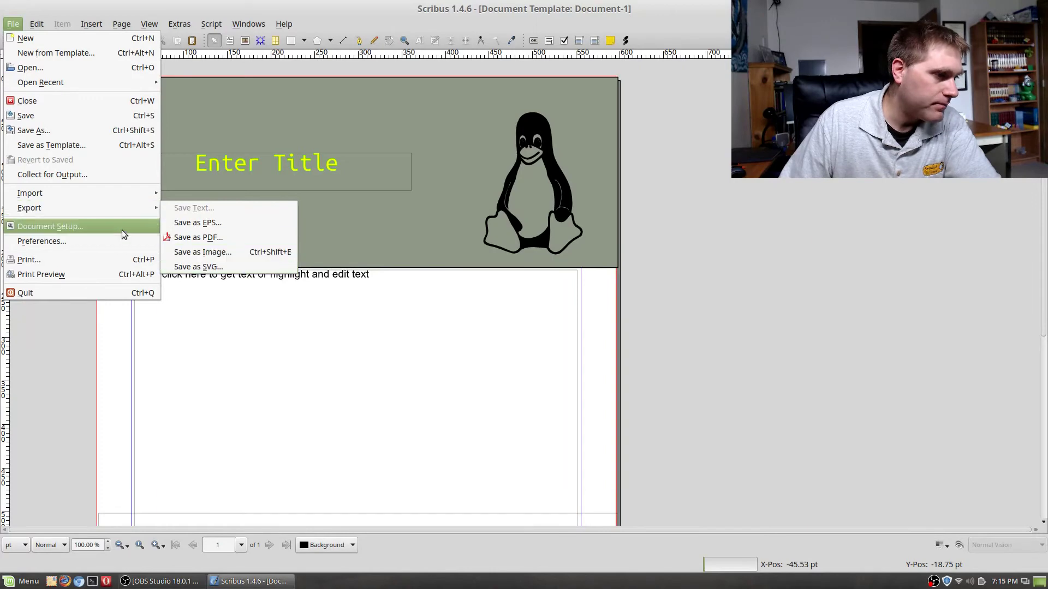
pyautogui.click(320, 394)
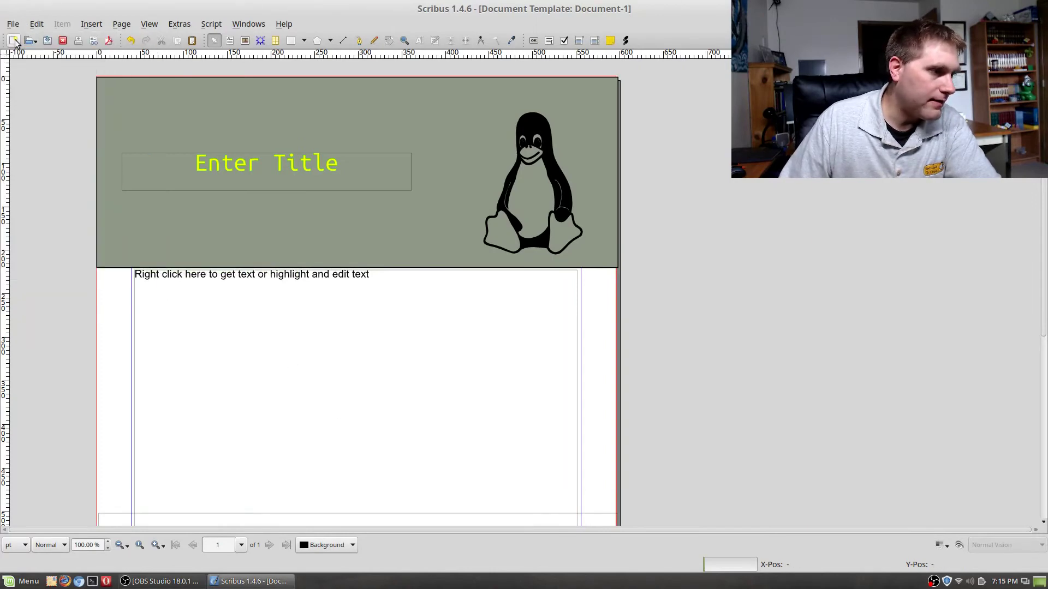
# - Review the file types offered for saving the document in the Desktop folder, and leave the save dialog
pyautogui.click(48, 42)
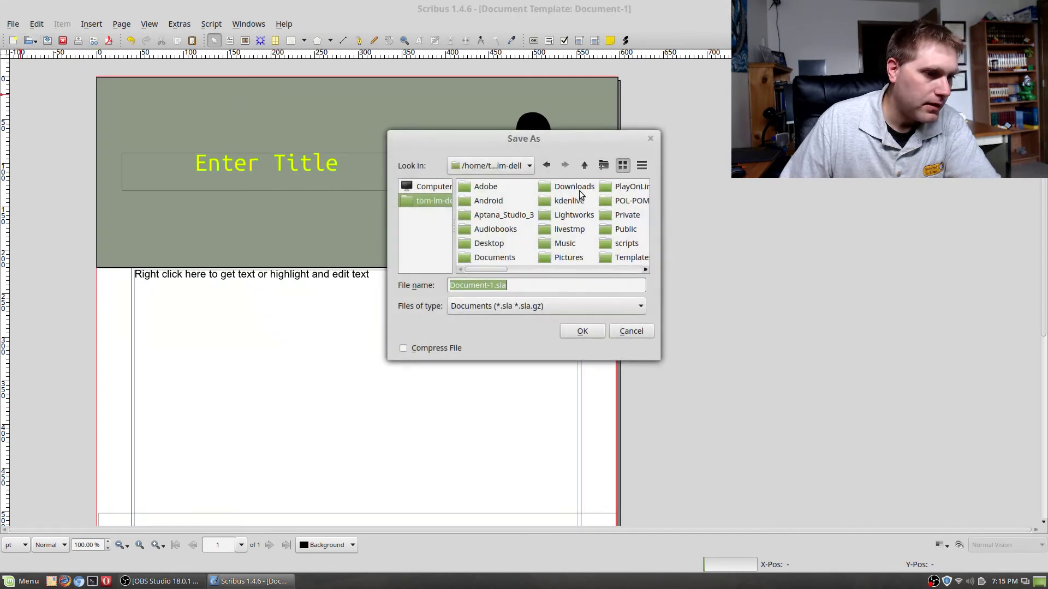
pyautogui.doubleClick(497, 244)
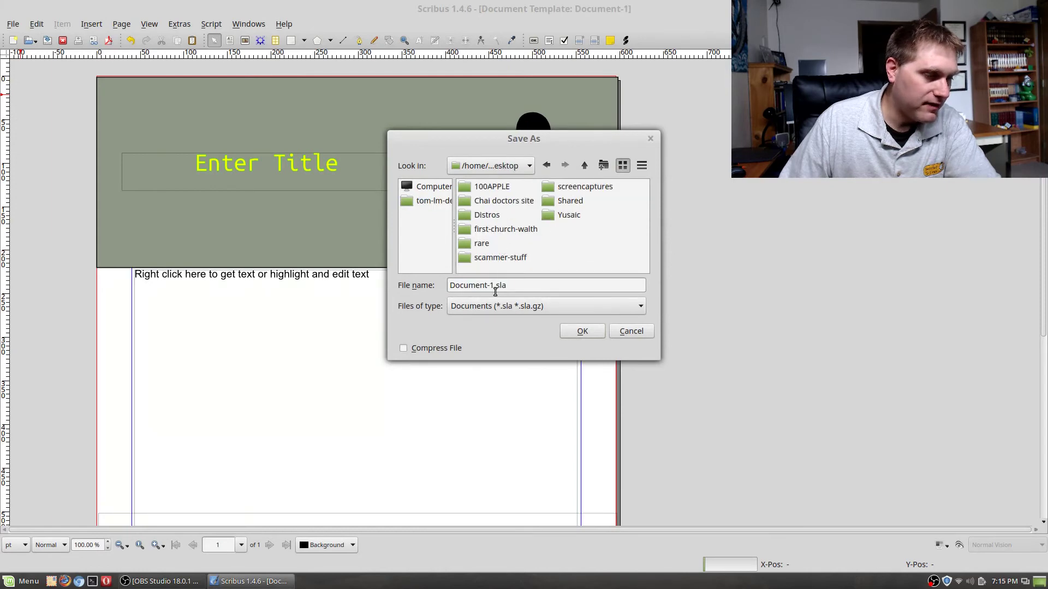
pyautogui.click(588, 307)
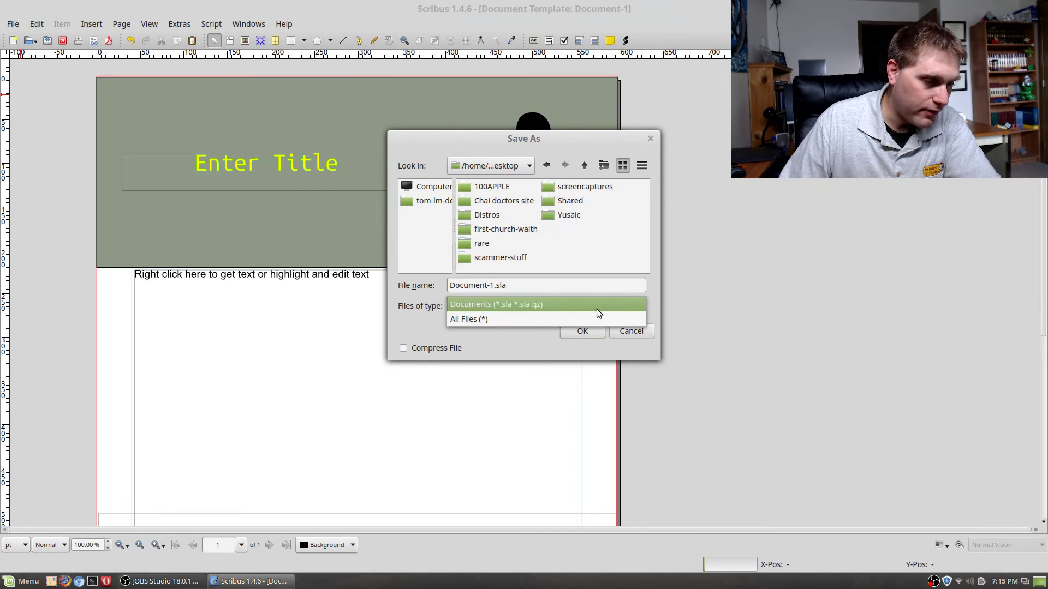
pyautogui.click(597, 309)
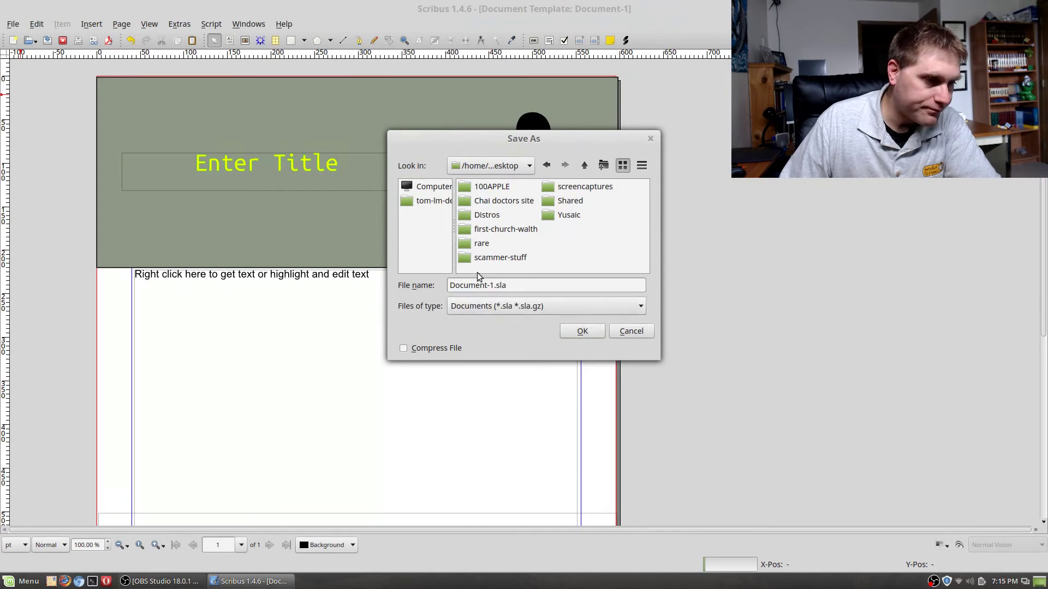
pyautogui.click(582, 331)
# - Review the general, fonts, extras and viewer settings for exporting the document as PDF, and cancel the export
pyautogui.click(13, 25)
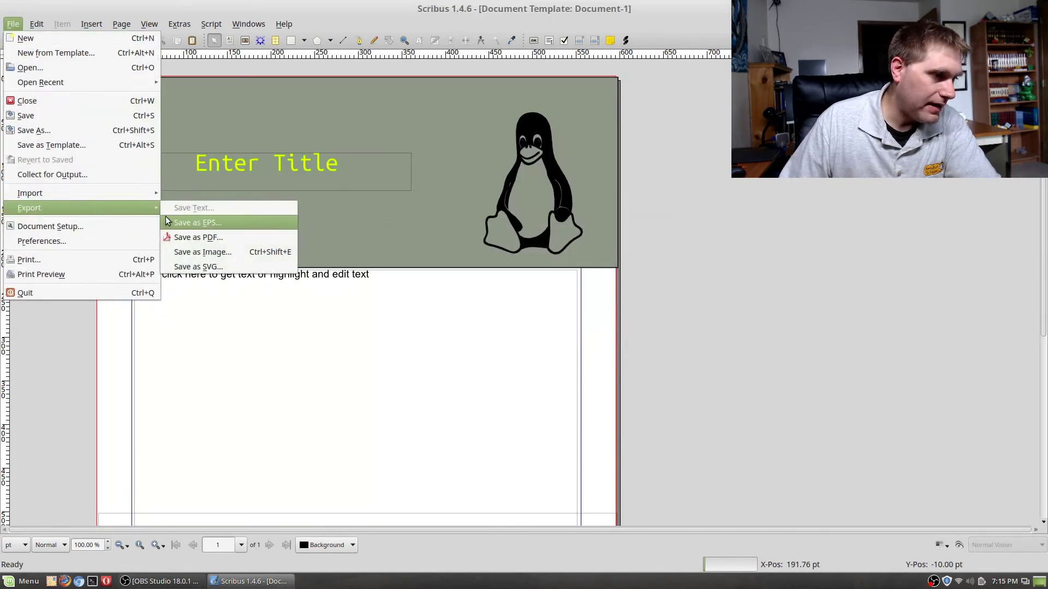
pyautogui.click(221, 252)
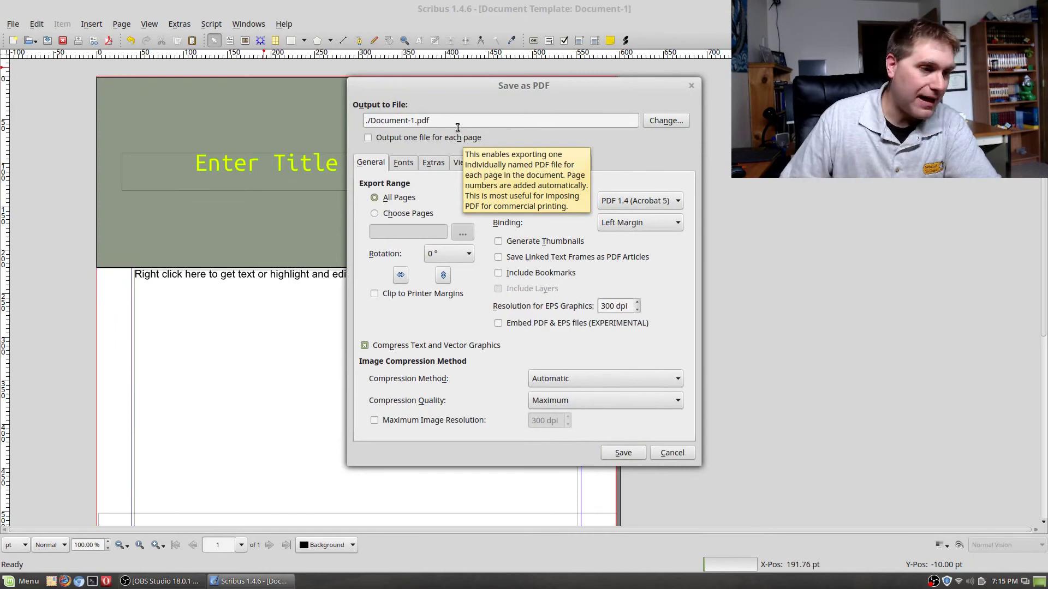
pyautogui.click(407, 169)
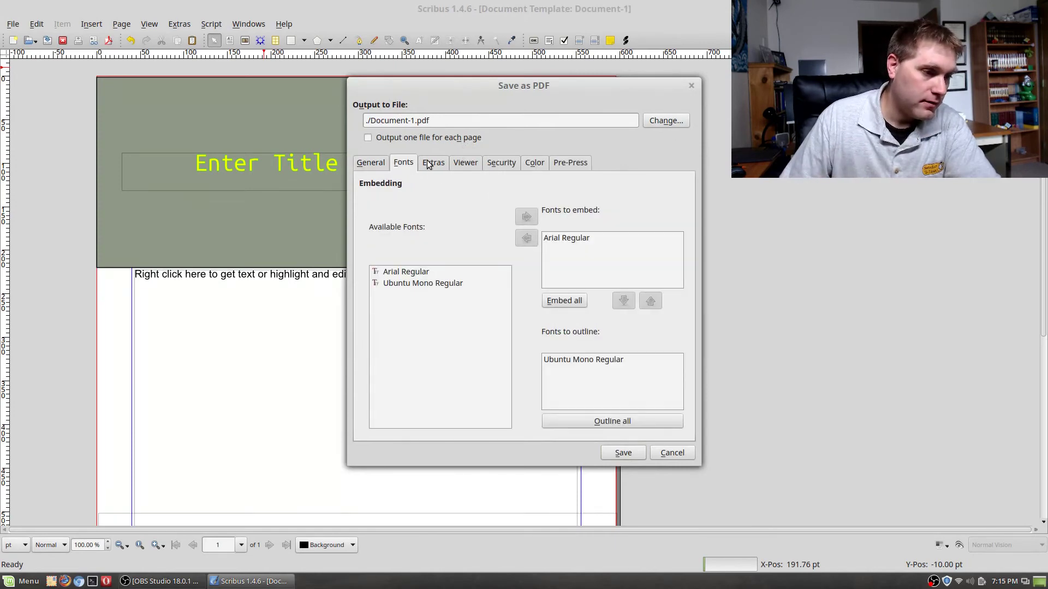
pyautogui.click(431, 164)
pyautogui.click(461, 169)
pyautogui.click(657, 451)
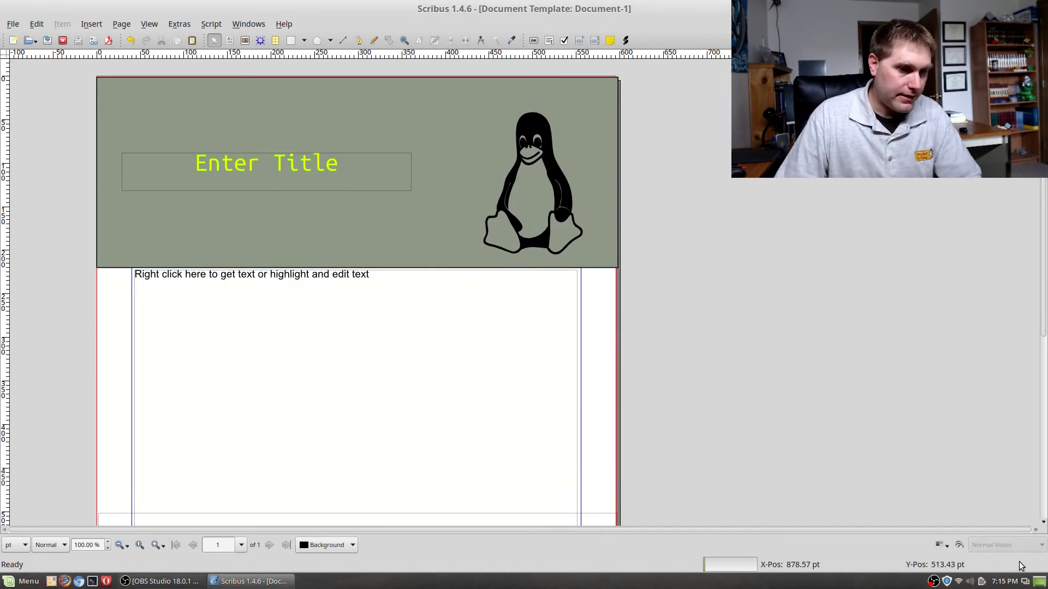
# - Switch from Scribus to the desktop
pyautogui.click(1039, 582)
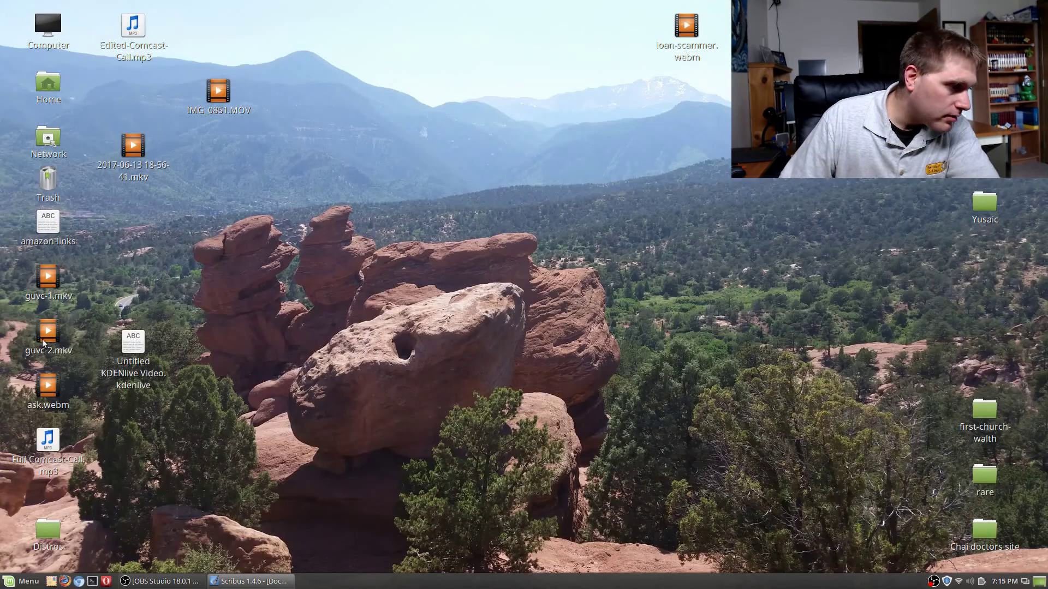
# - Return to Scribus and check the default save location and PDF output path for Document-1, leaving both dialogs without saving
pyautogui.moveTo(2, 2)
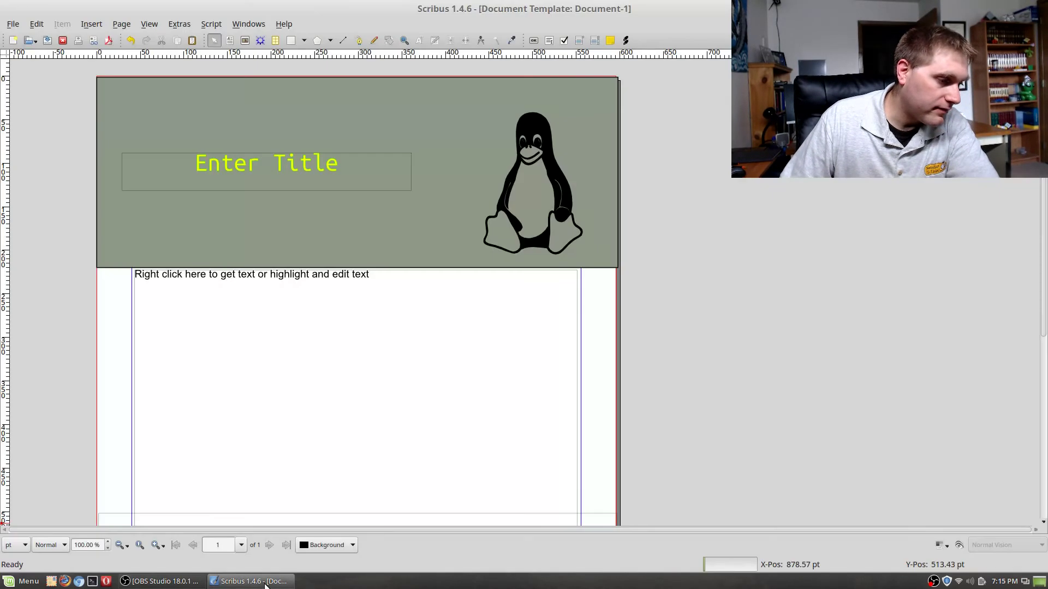
pyautogui.click(47, 40)
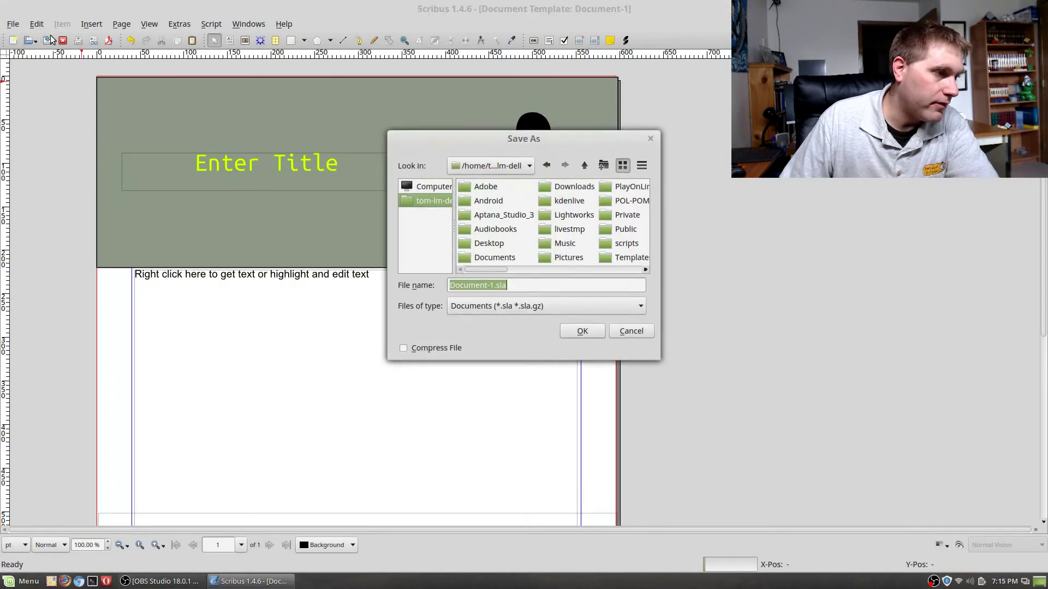
pyautogui.click(601, 333)
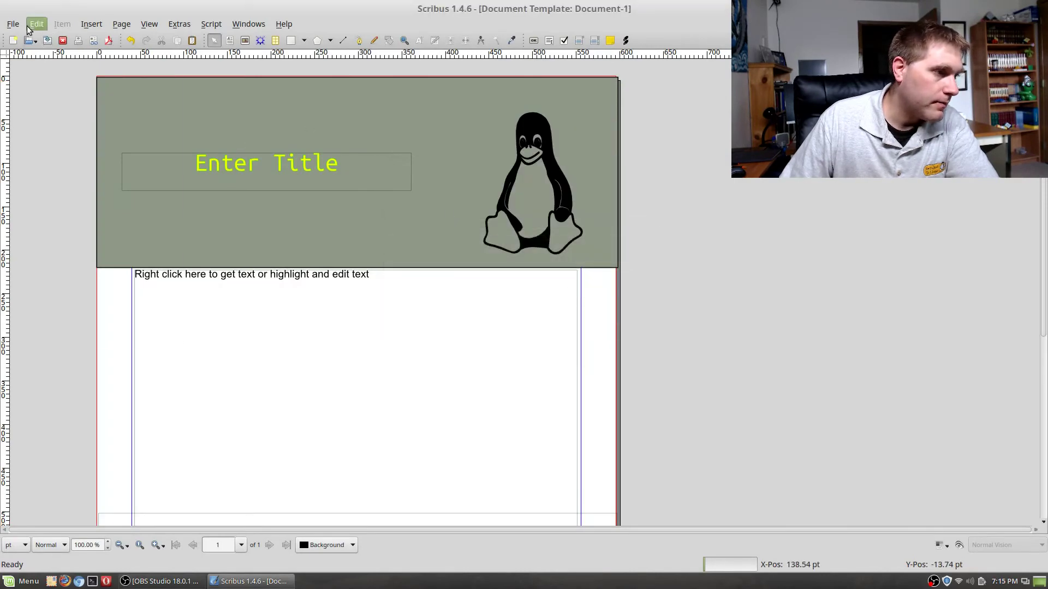
pyautogui.click(13, 24)
pyautogui.moveTo(79, 211)
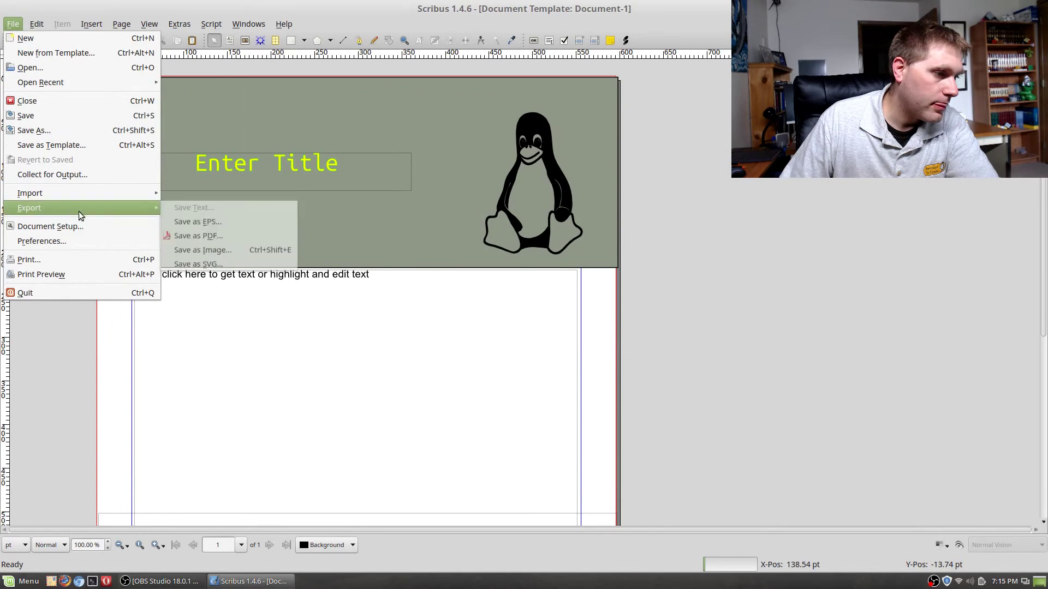
pyautogui.click(209, 236)
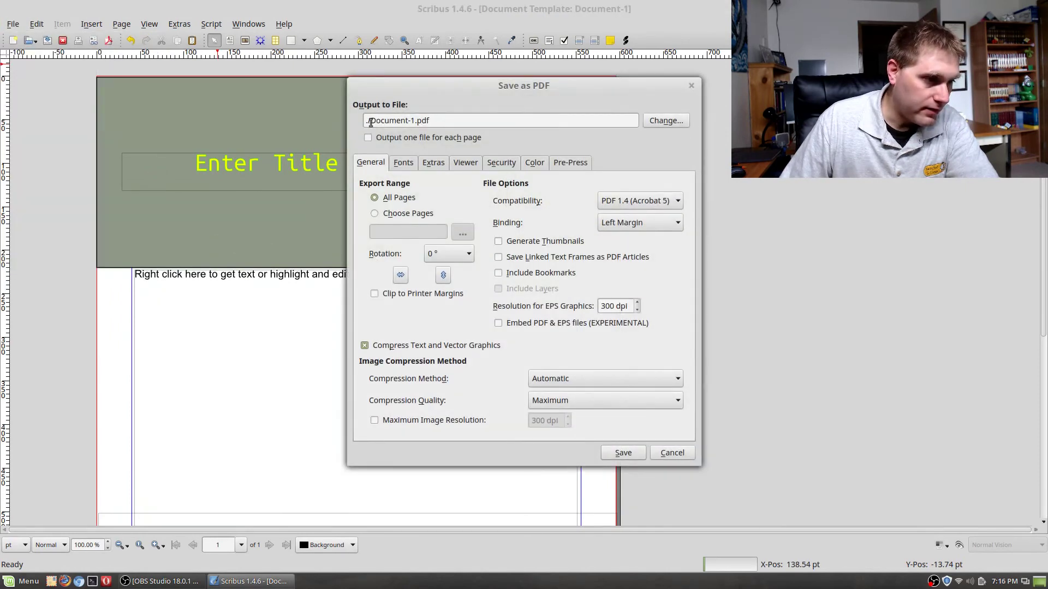
pyautogui.click(672, 453)
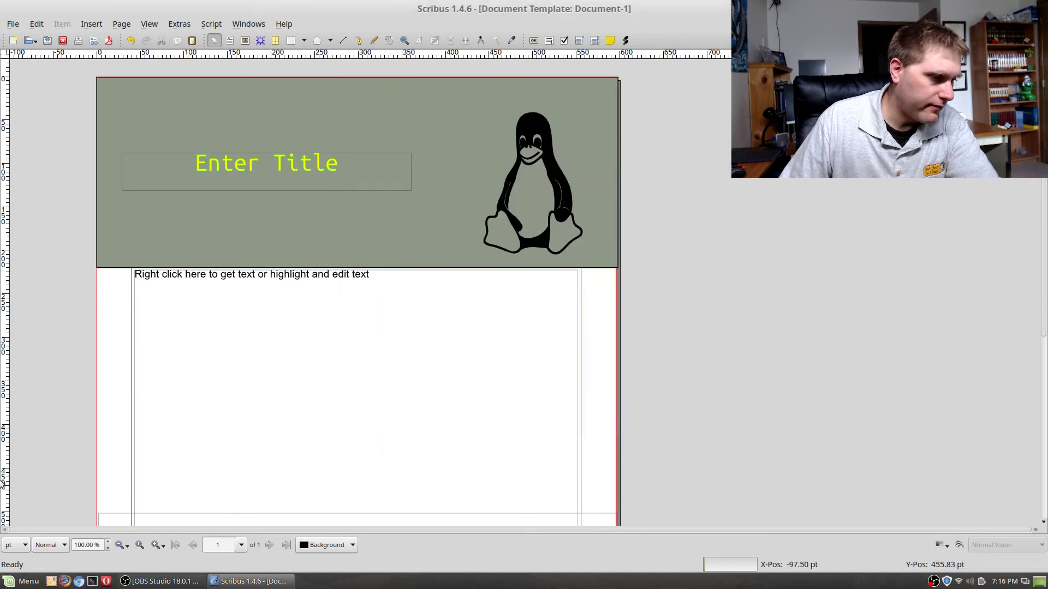
# - Open the exported Document-1.pdf from the personal home folder in the file manager, with hidden files not shown
pyautogui.click(22, 582)
pyautogui.moveTo(124, 474)
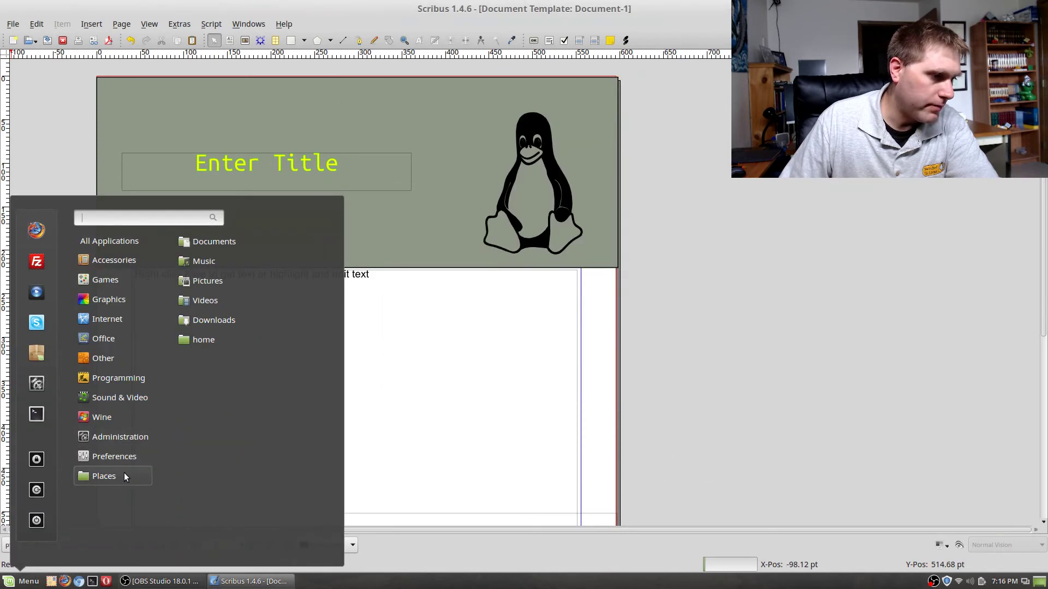
pyautogui.click(208, 341)
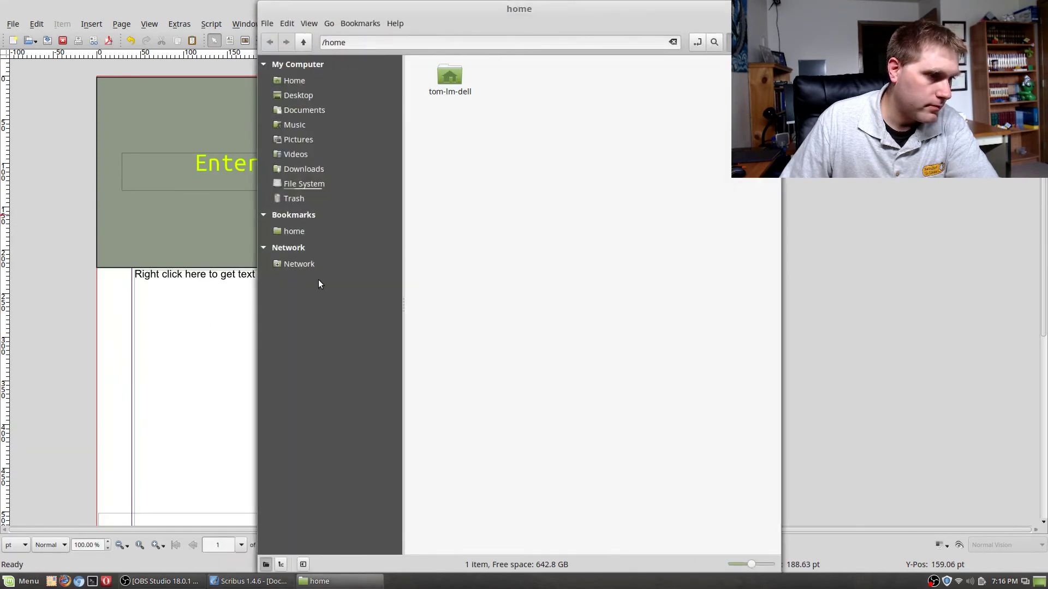
pyautogui.doubleClick(446, 94)
pyautogui.scroll(-5, 639, 229)
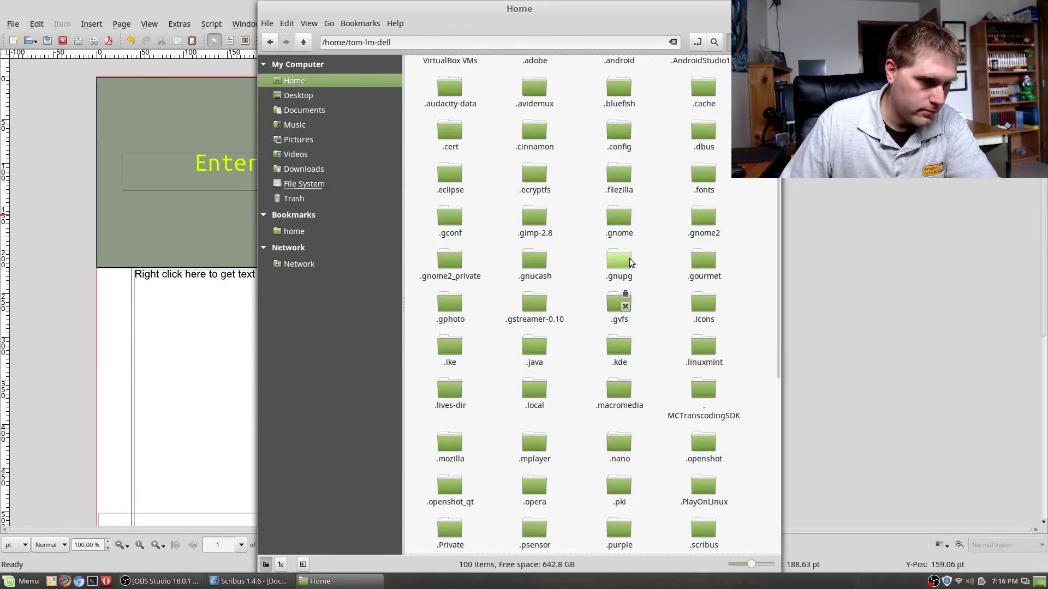
pyautogui.scroll(5, 633, 251)
pyautogui.hotkey('ctrl', 'h')
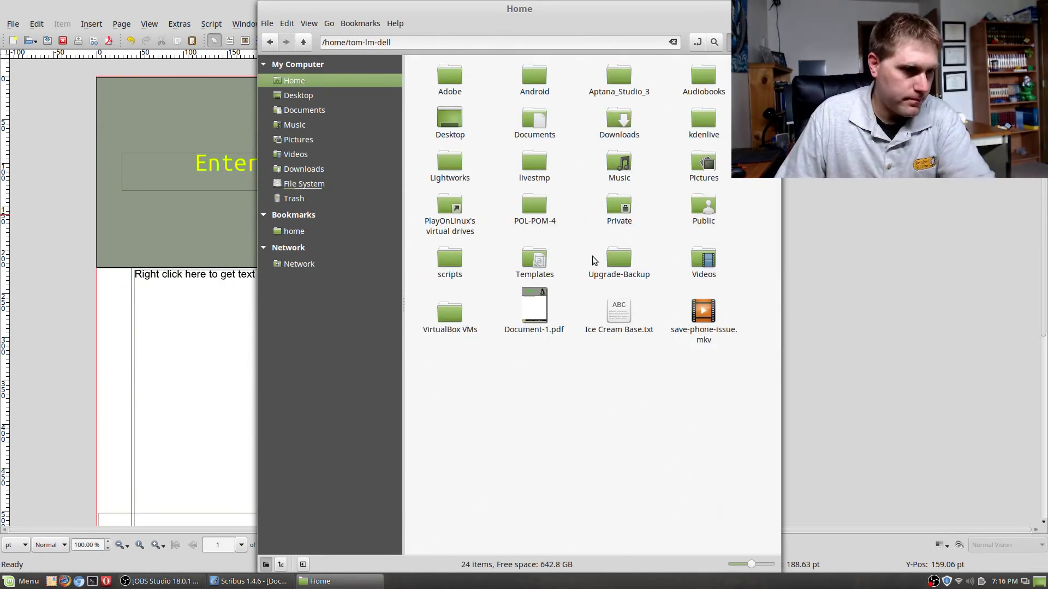
pyautogui.doubleClick(538, 306)
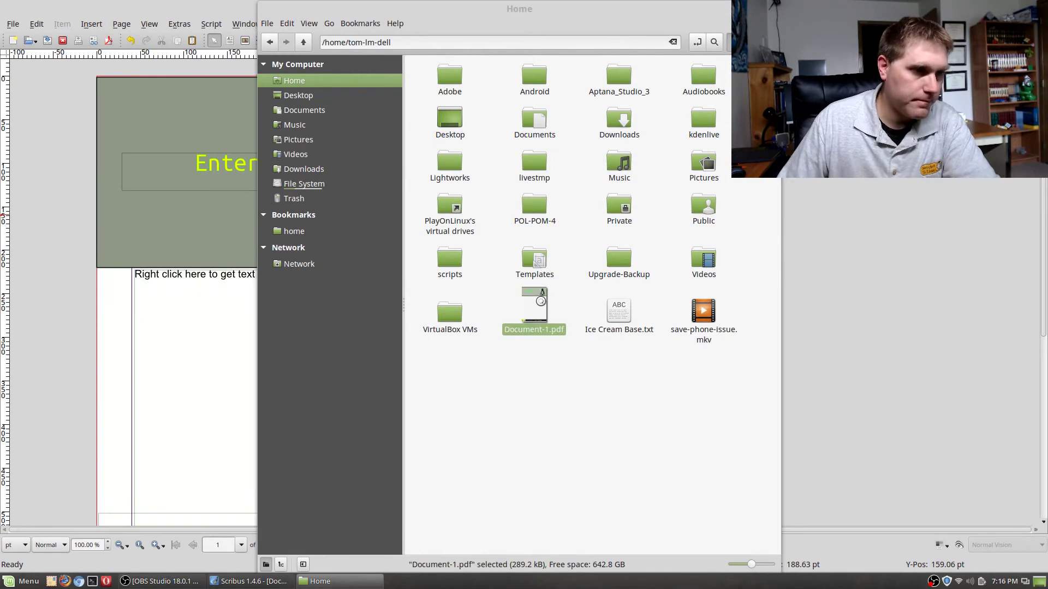
# - Examine the header, placeholder text and footer of Document-1.pdf, test whether its text can be selected, and close the PDF
pyautogui.scroll(-8, 509, 202)
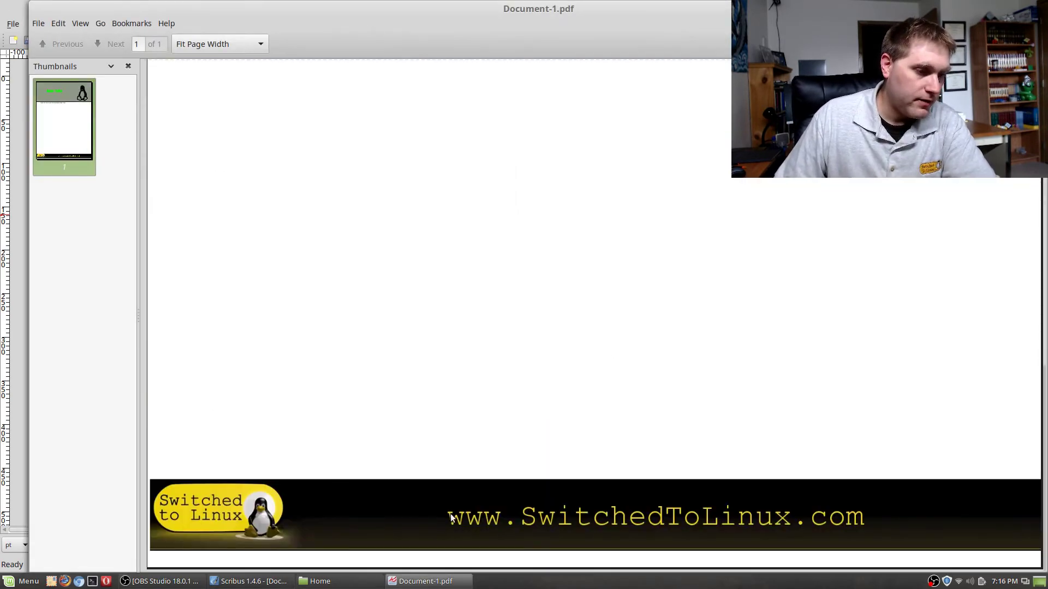
pyautogui.scroll(8, 589, 479)
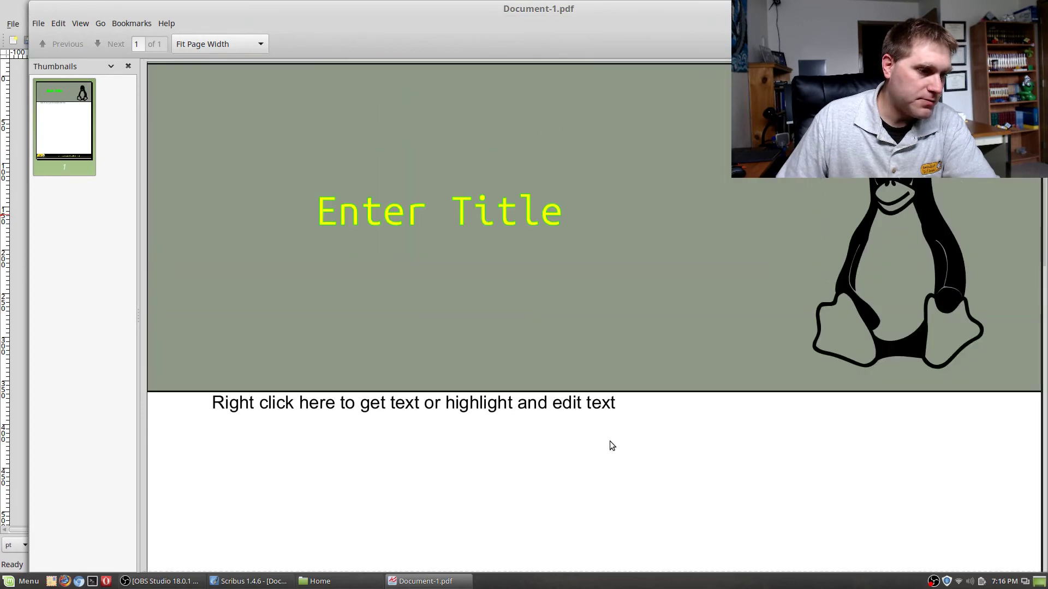
pyautogui.moveTo(592, 405); pyautogui.dragTo(287, 346)
pyautogui.click(329, 254)
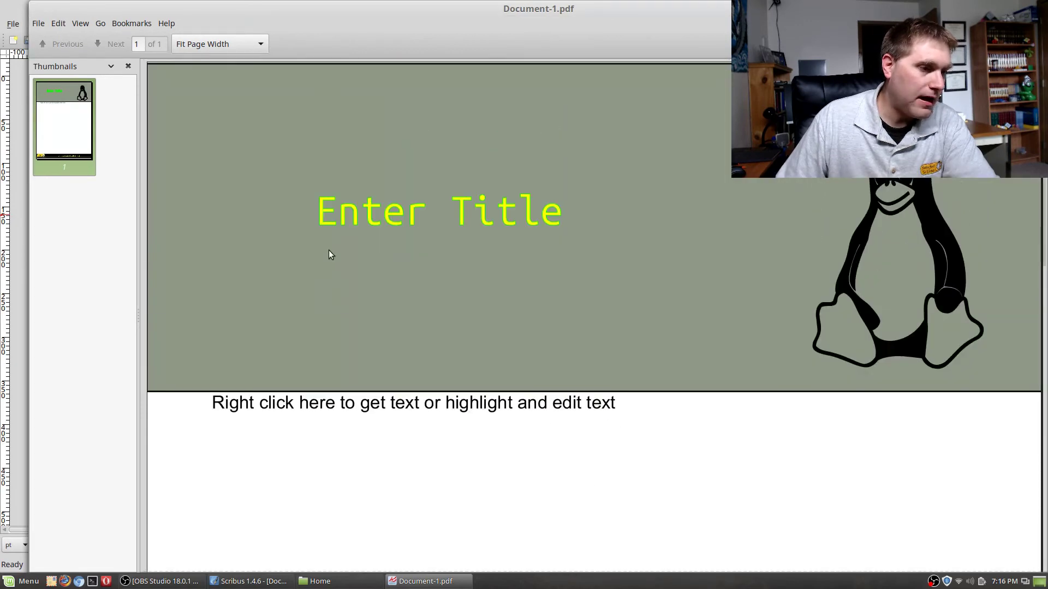
pyautogui.moveTo(590, 282); pyautogui.dragTo(703, 248)
pyautogui.hotkey('ctrl', 'w')
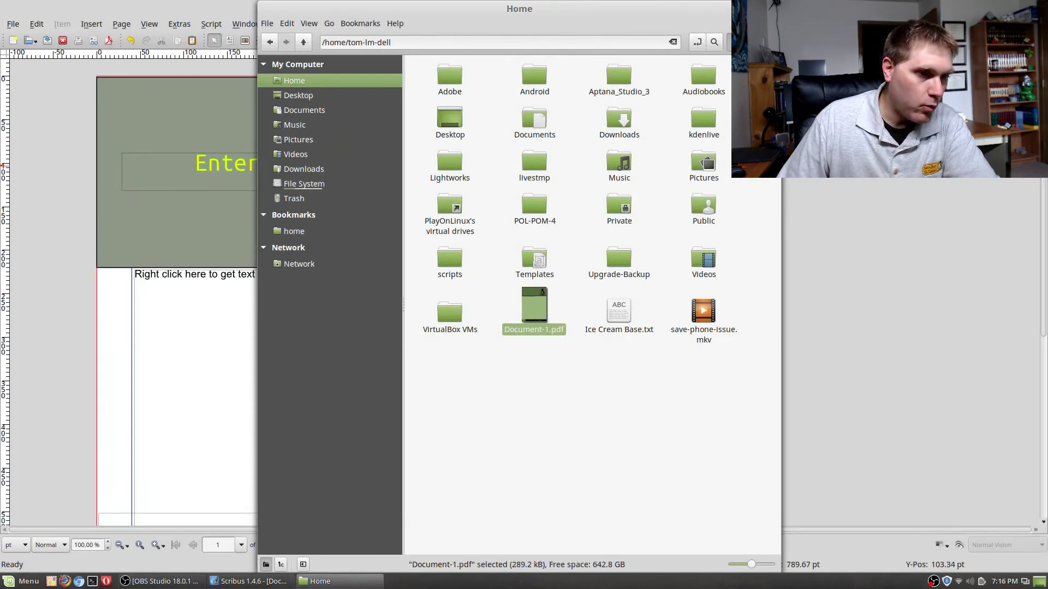
# - Close the file manager and the template document, and open ice-cream.sla from Documents/HomeCookingHacks/recipes in Scribus
pyautogui.click(706, 4)
pyautogui.hotkey('ctrl', 'w')
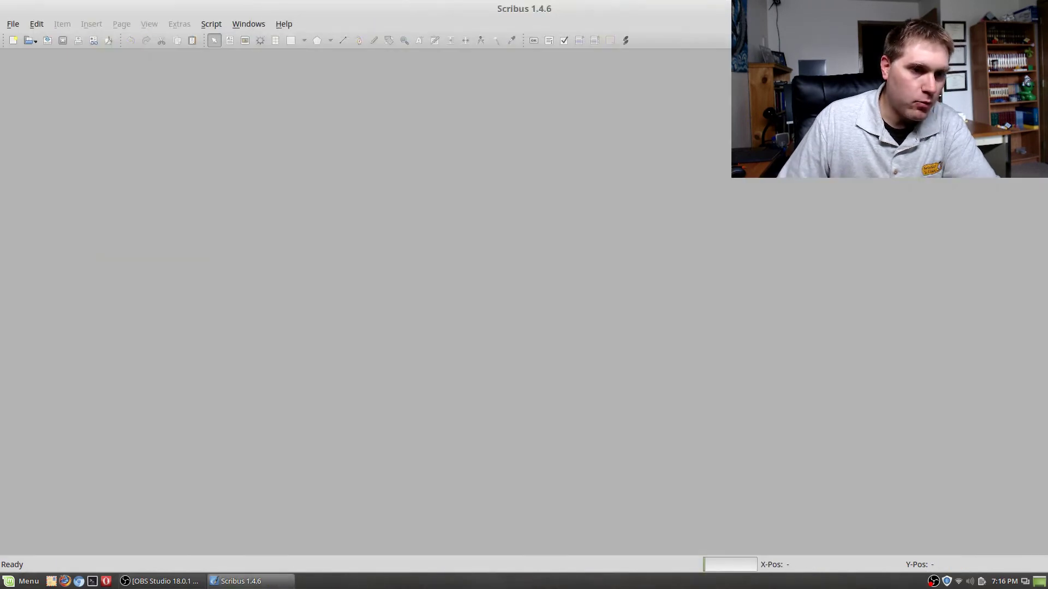
pyautogui.click(12, 24)
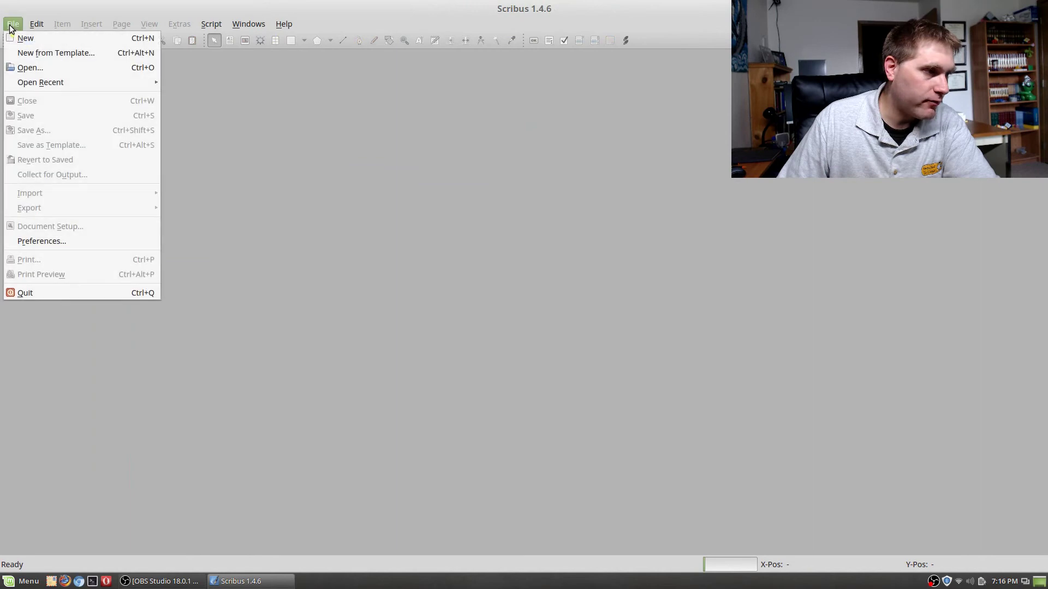
pyautogui.click(39, 67)
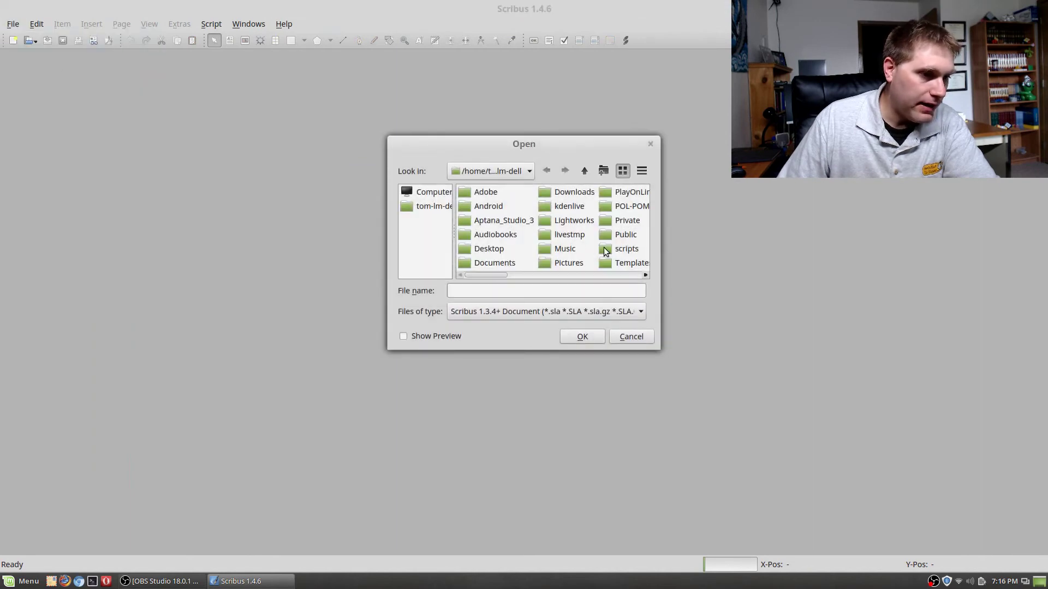
pyautogui.click(497, 251)
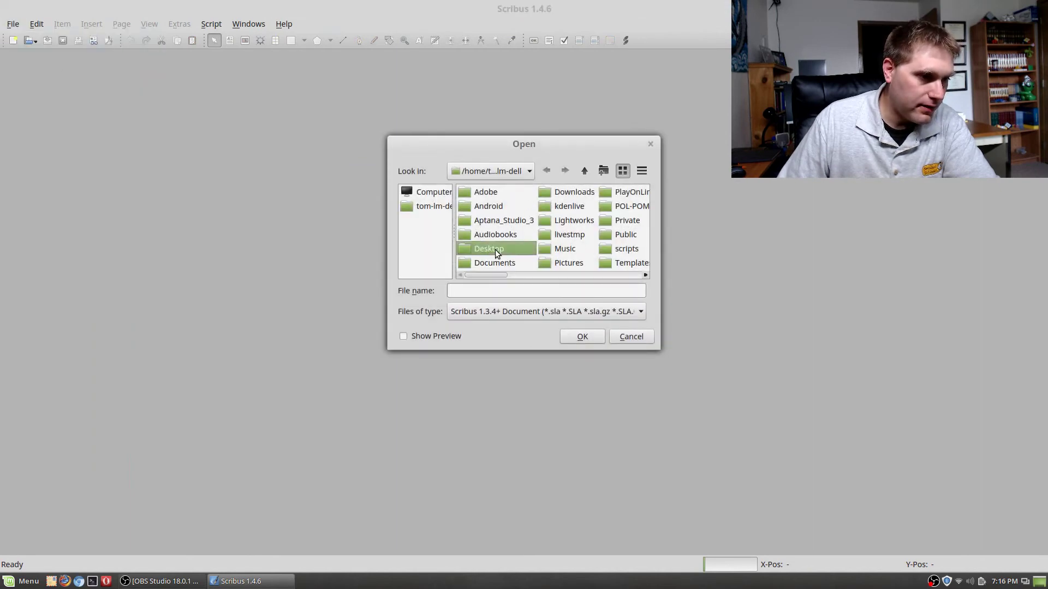
pyautogui.doubleClick(497, 262)
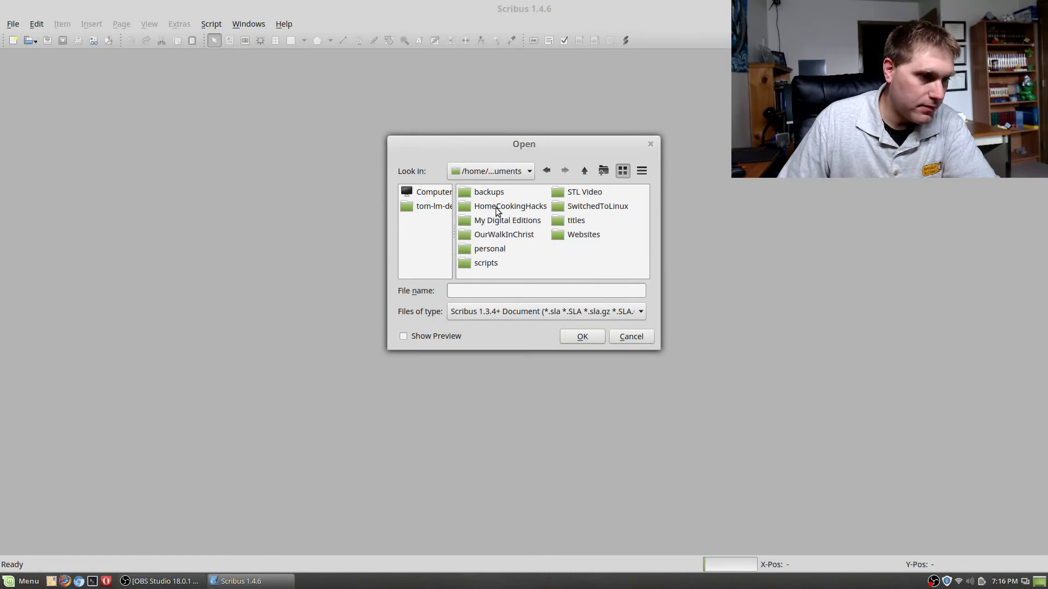
pyautogui.doubleClick(496, 206)
pyautogui.doubleClick(493, 234)
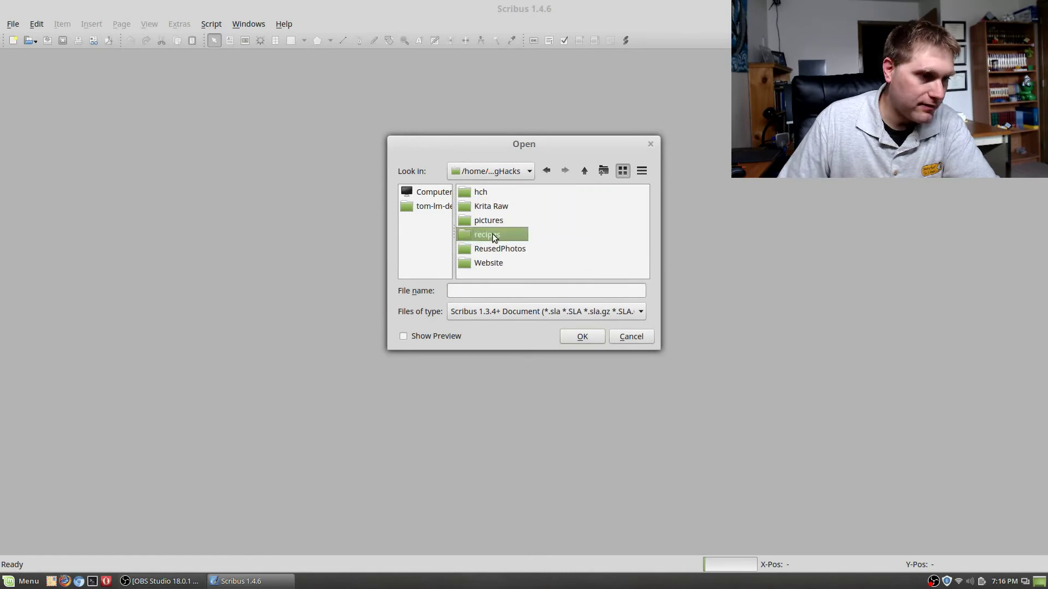
pyautogui.doubleClick(501, 204)
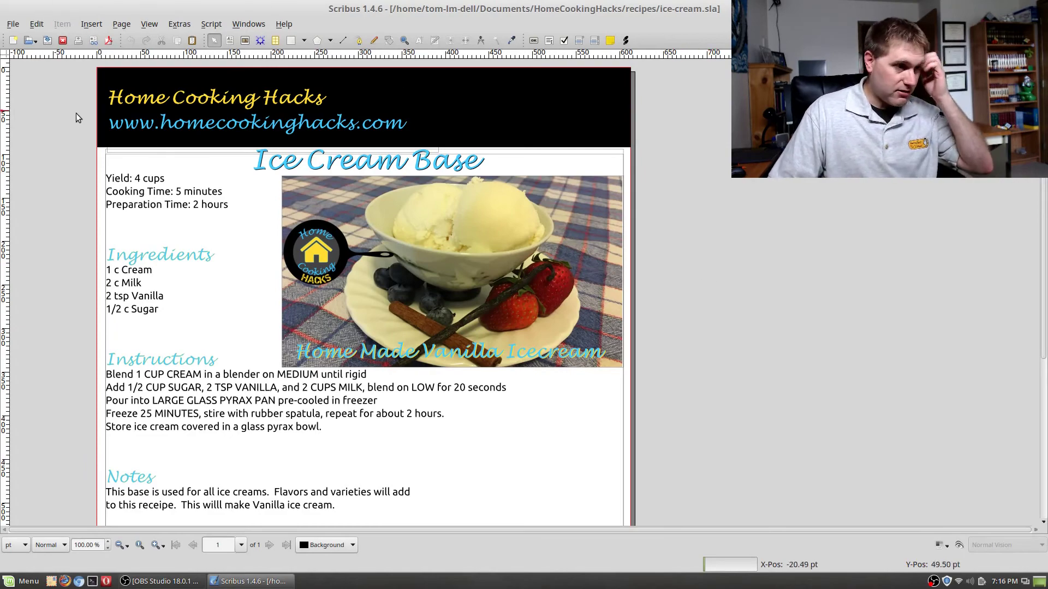
# - Examine the ice cream recipe layout from the header and photo down to the nutritional information, licence note and logo
pyautogui.scroll(-8, 285, 106)
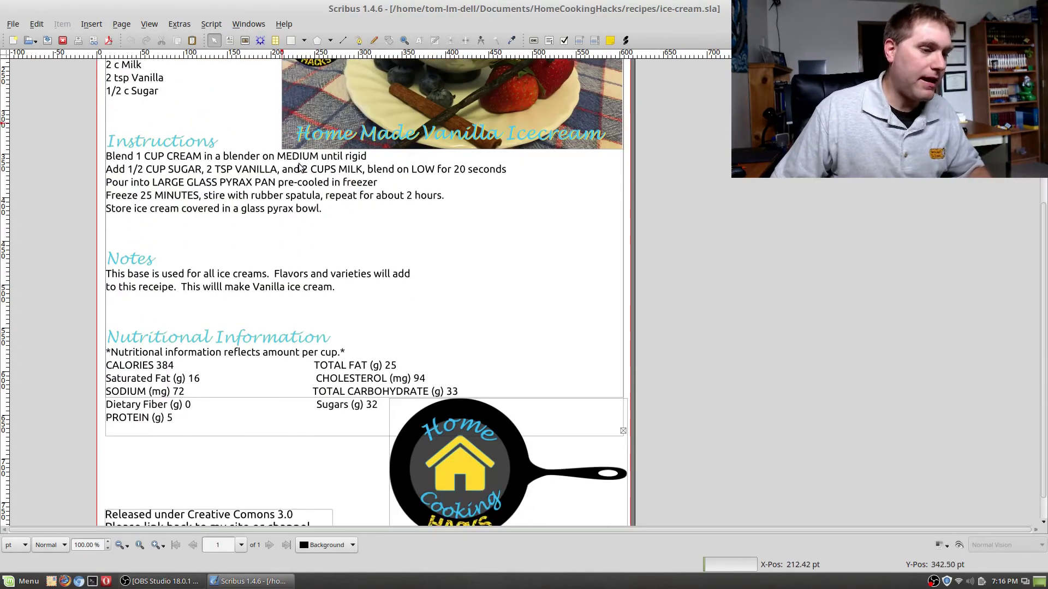
pyautogui.scroll(8, 365, 414)
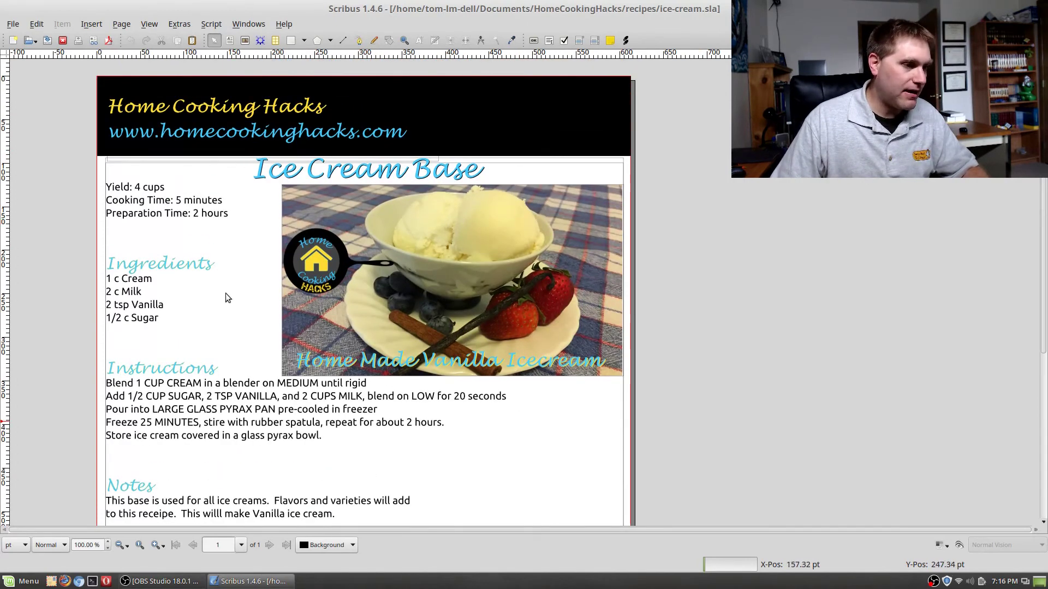
pyautogui.scroll(-4, 189, 350)
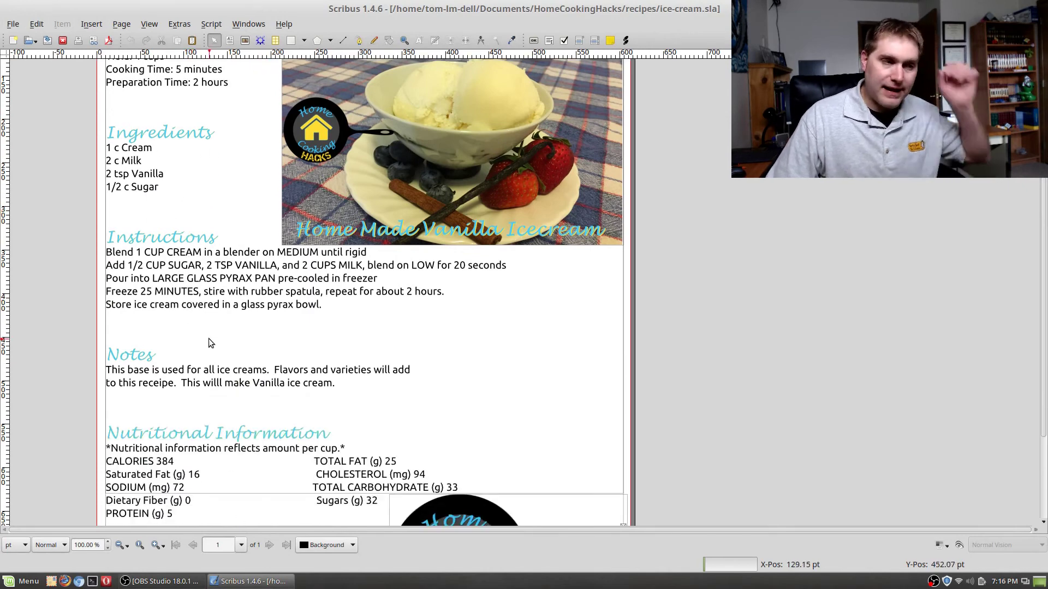
pyautogui.scroll(-4, 199, 354)
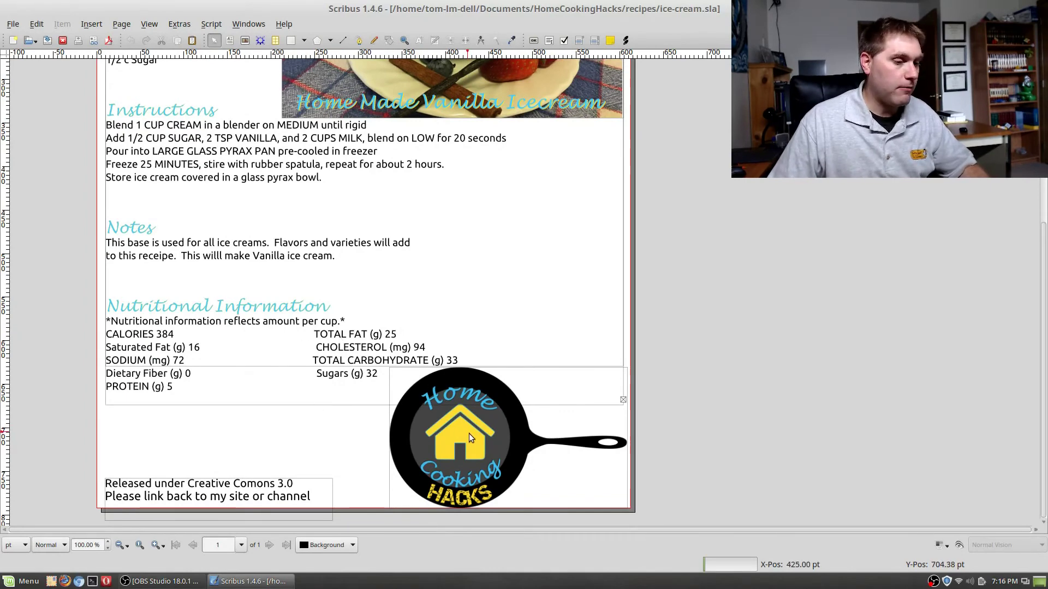
pyautogui.scroll(8, 473, 434)
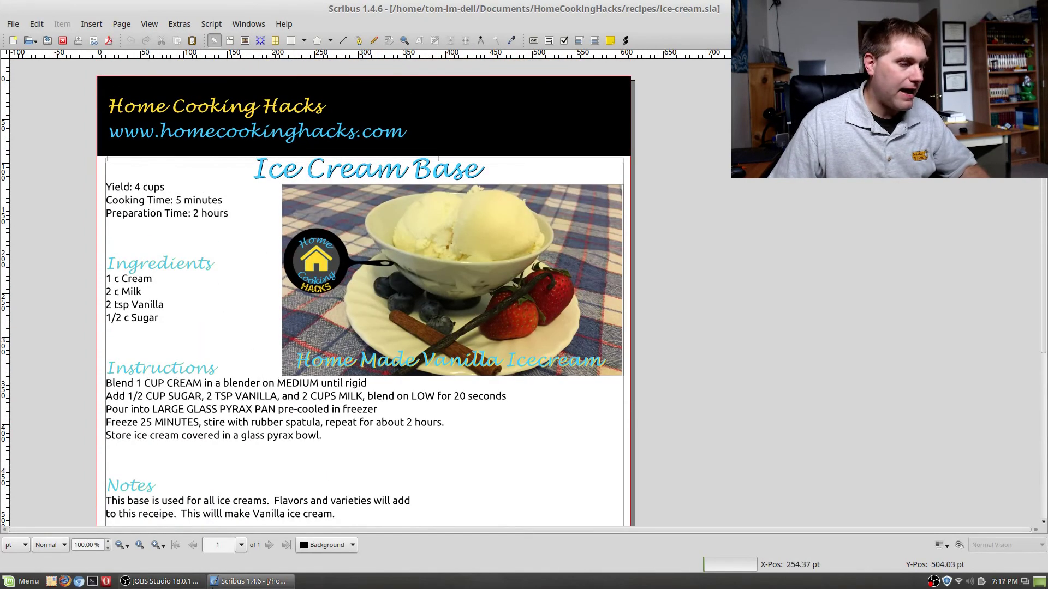
# - Open ice-cream.pdf from Documents/HomeCookingHacks/recipes through the file manager
pyautogui.click(29, 582)
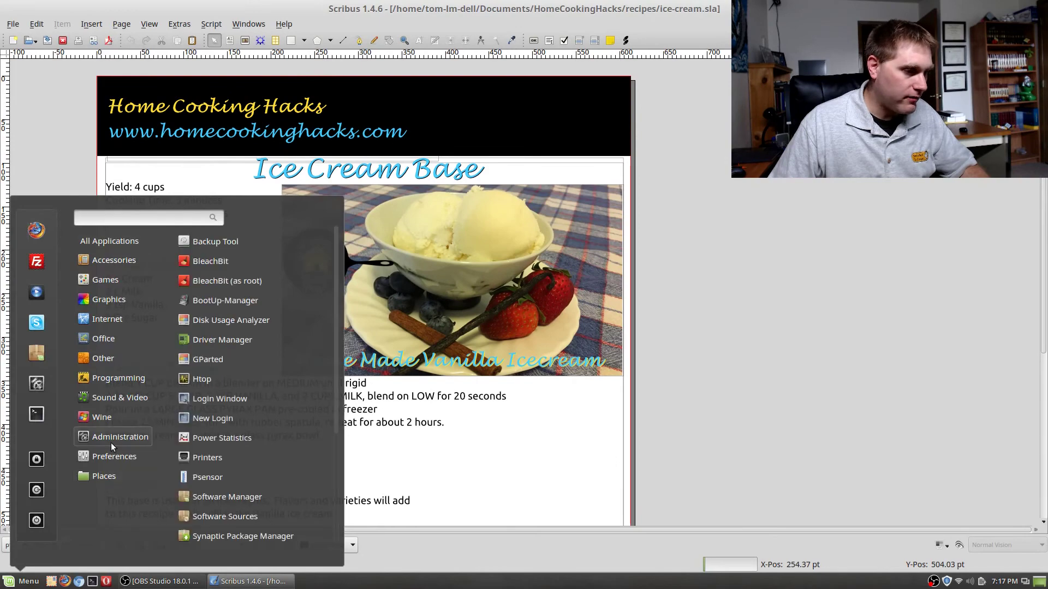
pyautogui.moveTo(107, 479)
pyautogui.click(213, 242)
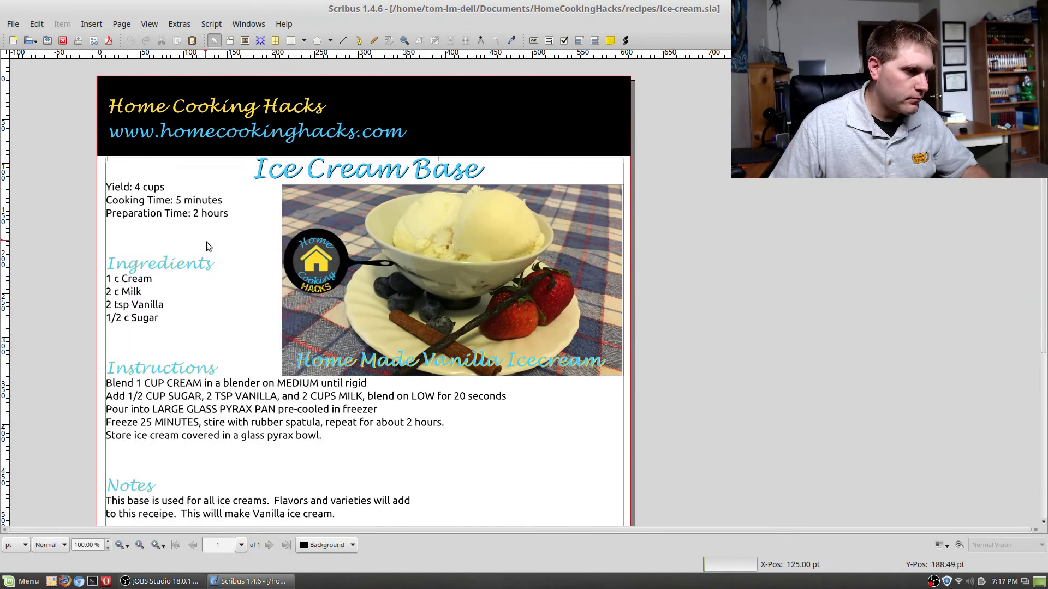
pyautogui.doubleClick(523, 87)
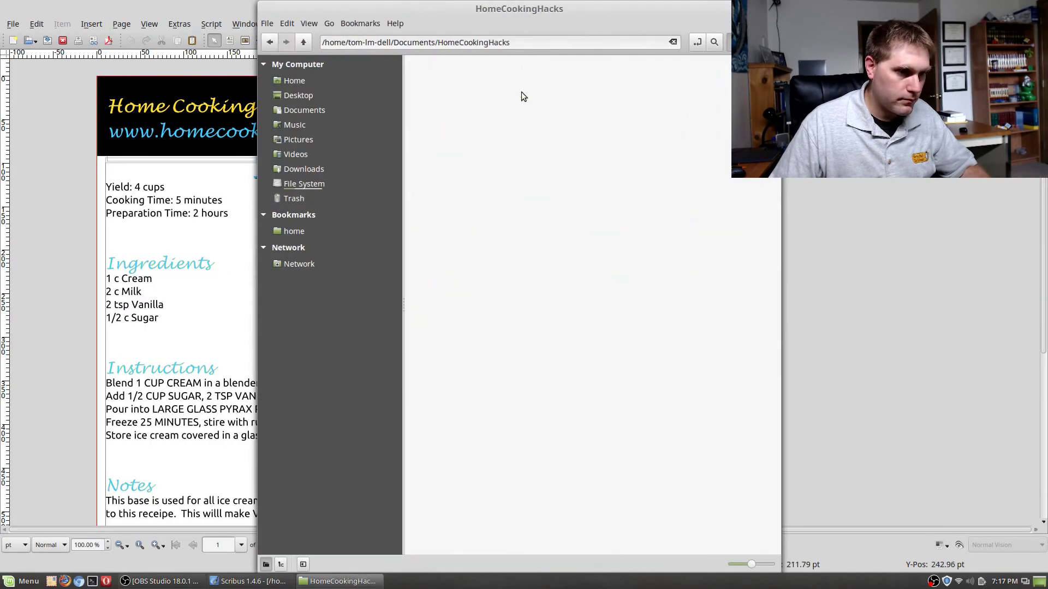
pyautogui.doubleClick(696, 83)
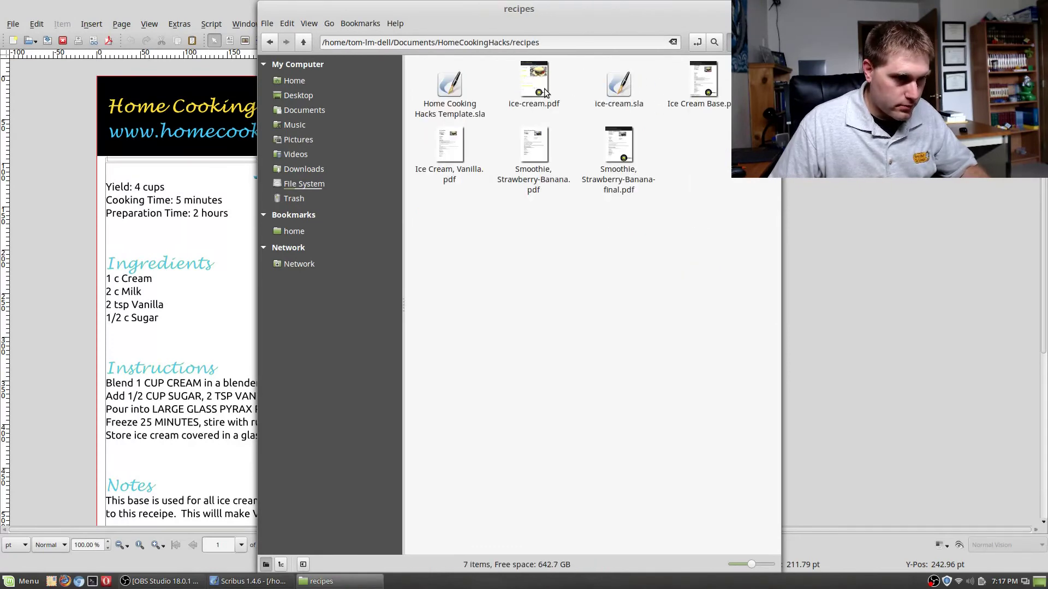
pyautogui.click(540, 85)
pyautogui.doubleClick(543, 86)
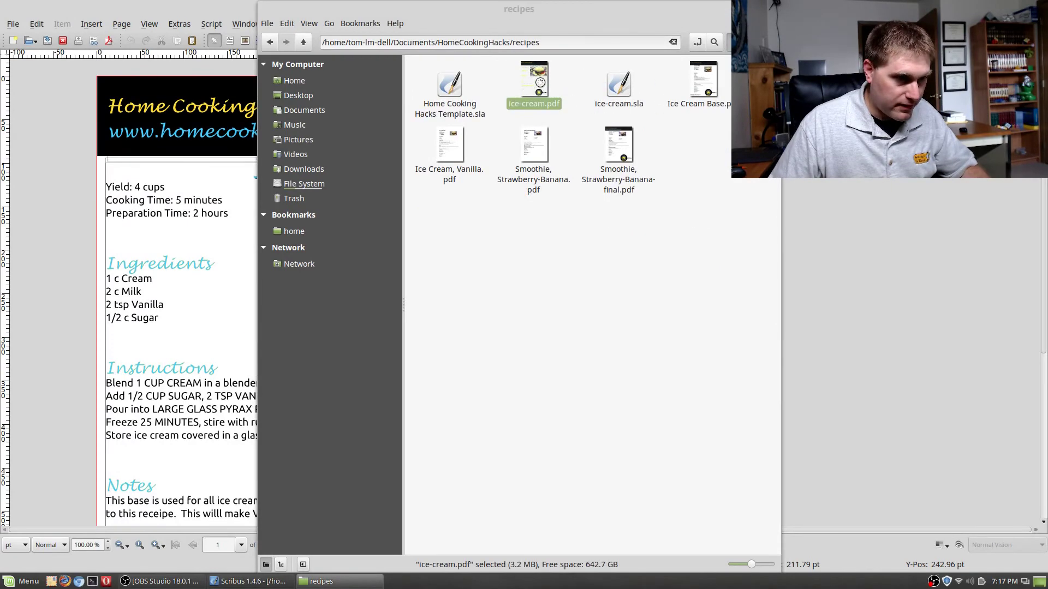
# - Examine the finished recipe PDF and test text selection in its header, title and recipe sections
pyautogui.scroll(-4, 360, 363)
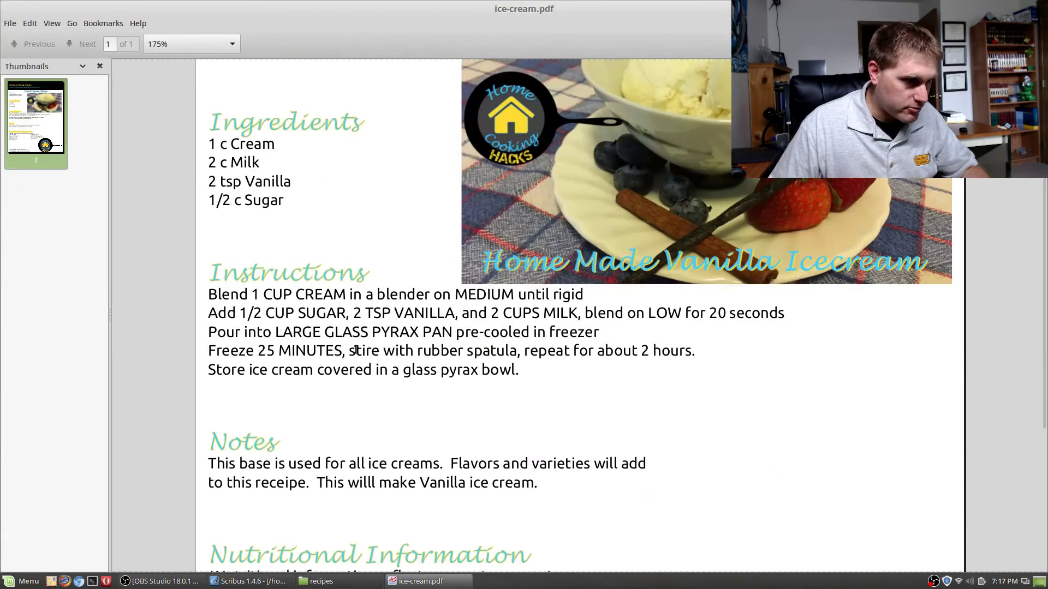
pyautogui.scroll(4, 382, 352)
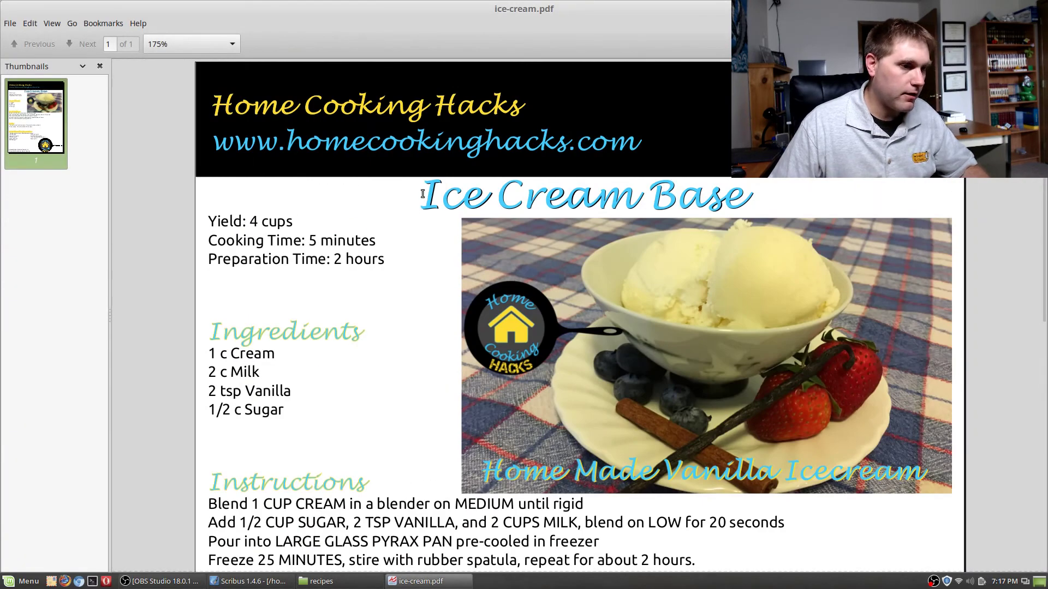
pyautogui.moveTo(421, 194); pyautogui.dragTo(545, 570)
pyautogui.click(239, 119)
pyautogui.moveTo(220, 112); pyautogui.dragTo(343, 207)
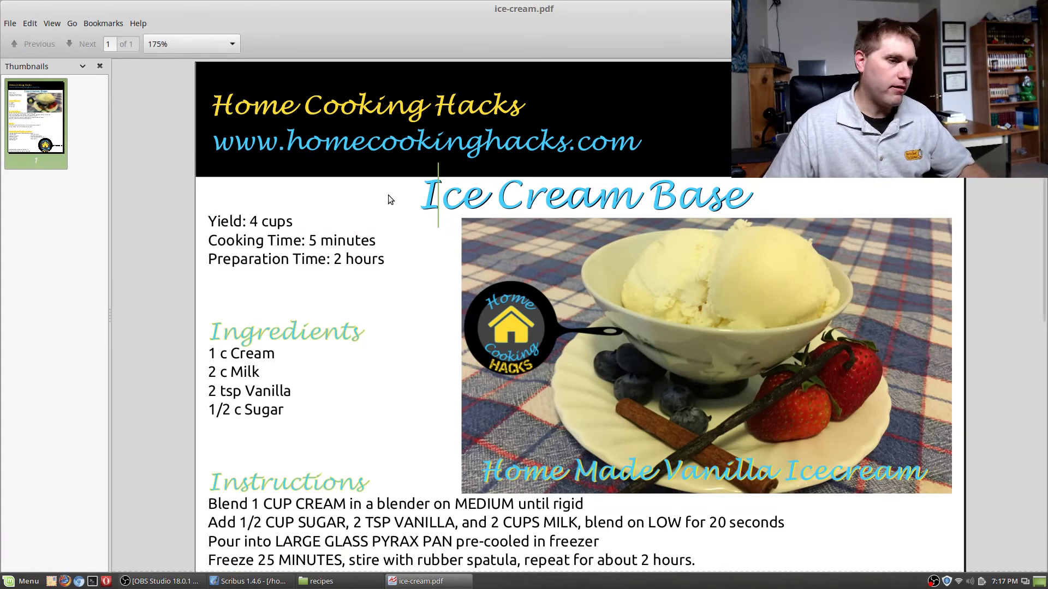
# - Test text selection on the site name and web address in the header of the ice cream recipe PDF
pyautogui.scroll(-9, 393, 191)
pyautogui.scroll(9, 390, 468)
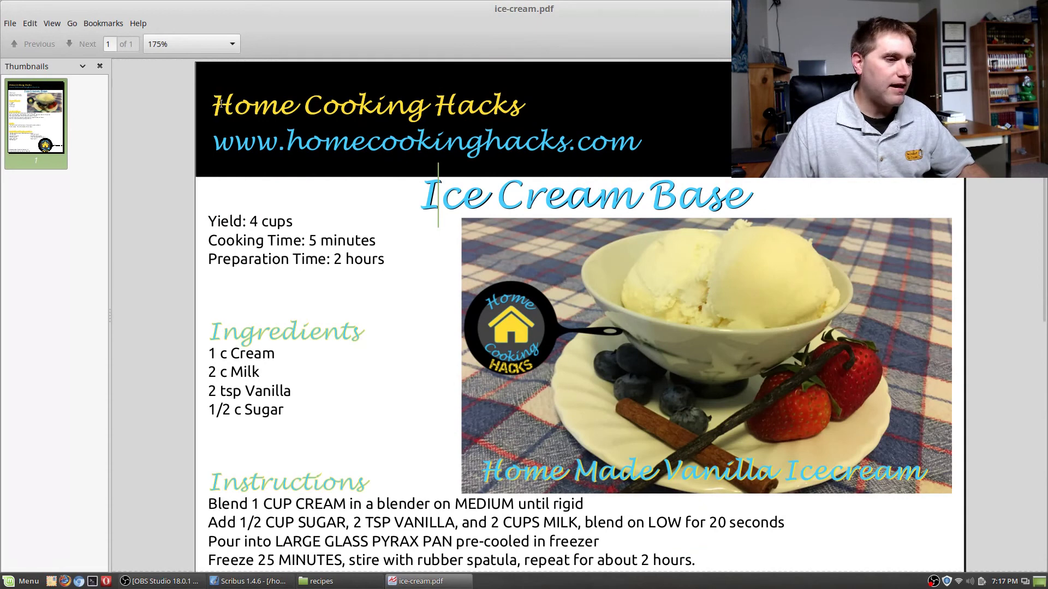
pyautogui.moveTo(216, 103); pyautogui.dragTo(818, 184)
pyautogui.click(829, 196)
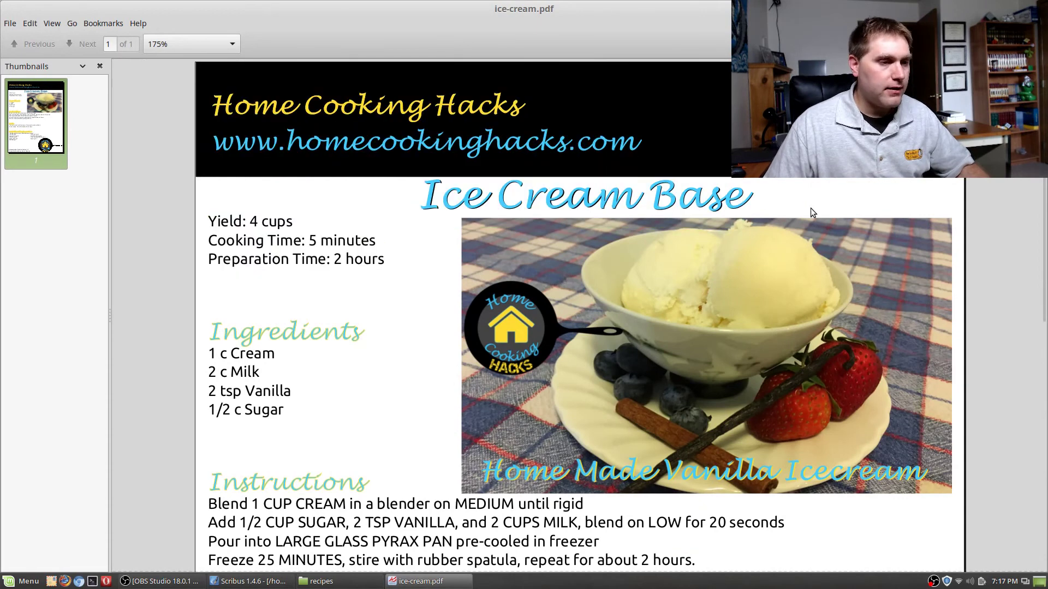
pyautogui.moveTo(216, 136); pyautogui.dragTo(639, 125)
# - Examine the recipe PDF from the header and photo down to the nutritional information, licence note and logo
pyautogui.scroll(-9, 578, 256)
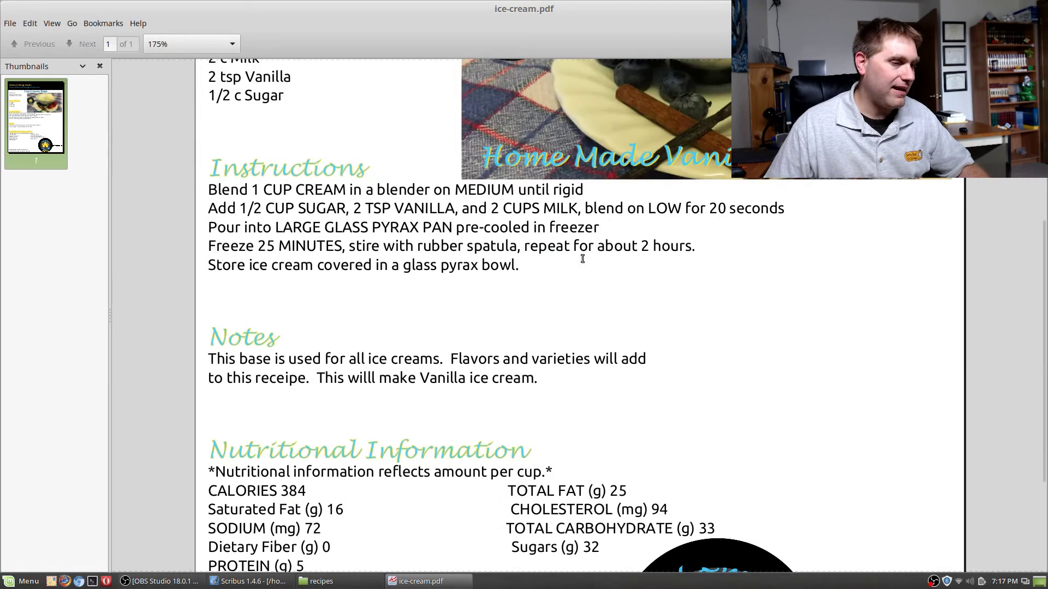
pyautogui.scroll(7, 578, 246)
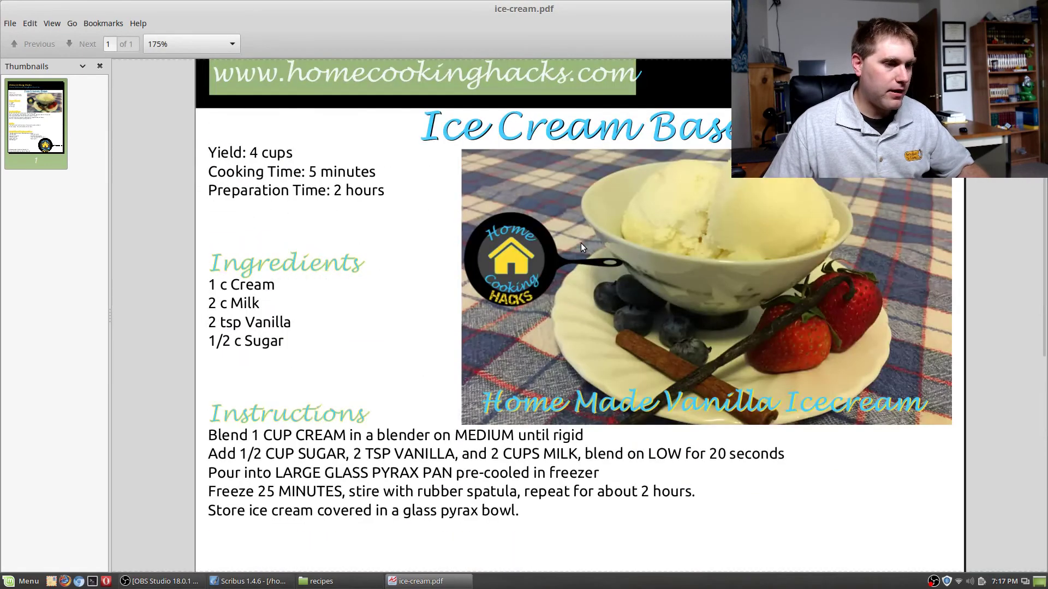
pyautogui.scroll(-4, 482, 223)
pyautogui.scroll(6, 481, 223)
pyautogui.scroll(-6, 460, 224)
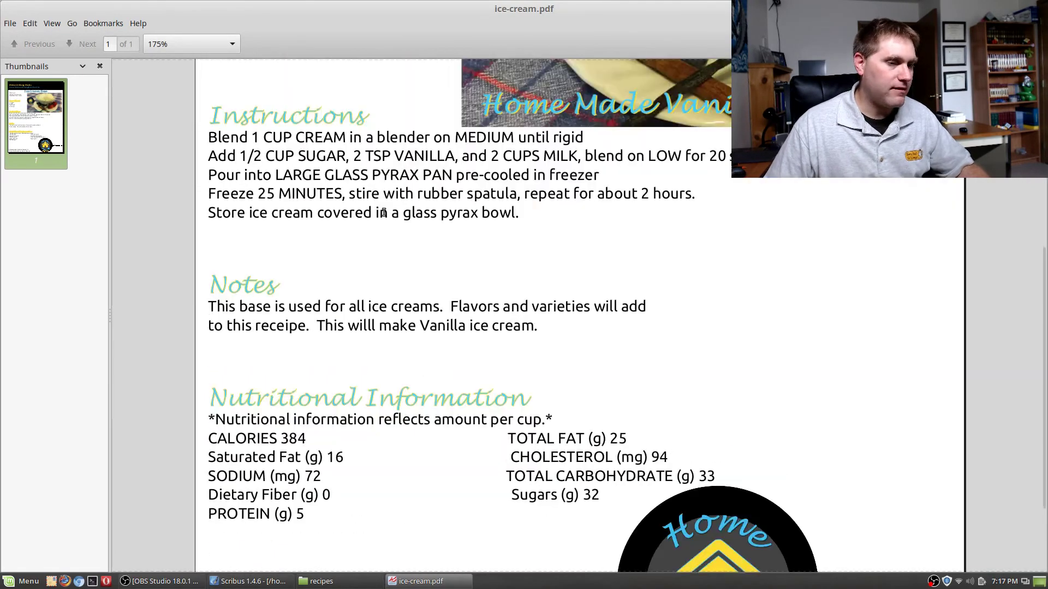
pyautogui.scroll(7, 375, 222)
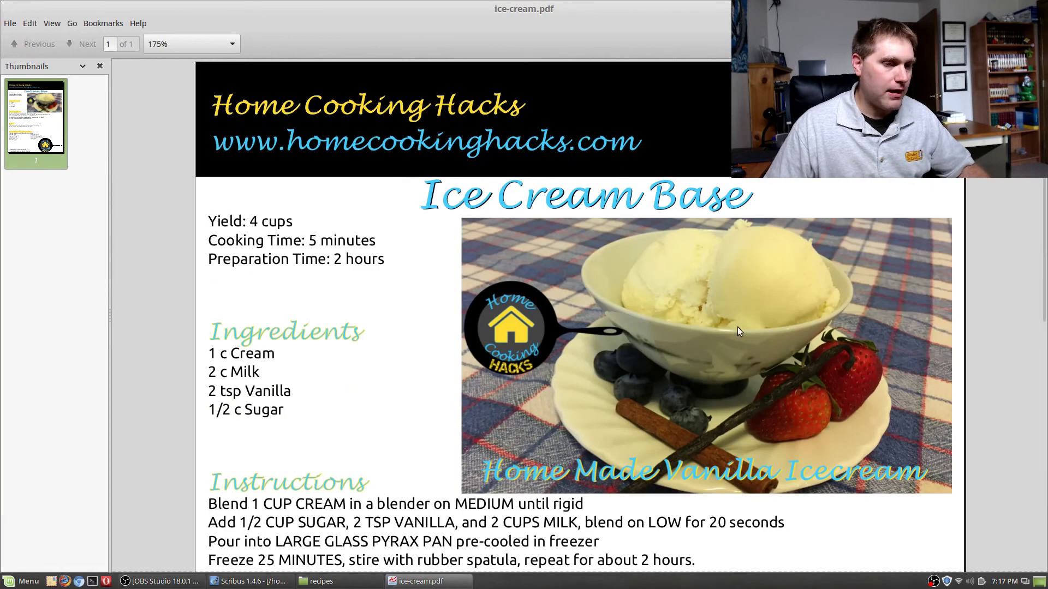
pyautogui.scroll(-8, 597, 309)
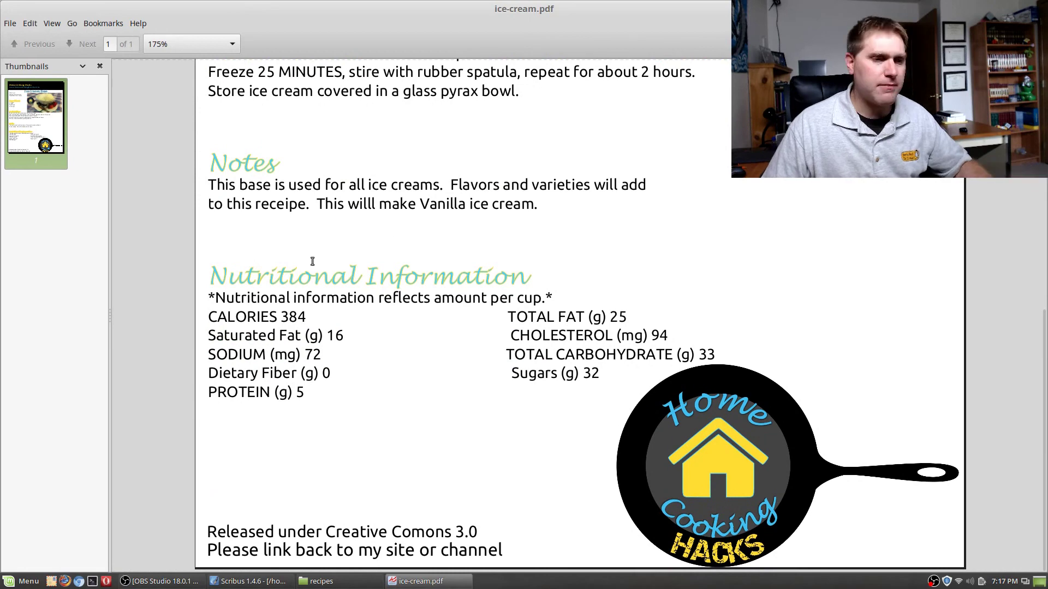
pyautogui.scroll(8, 503, 266)
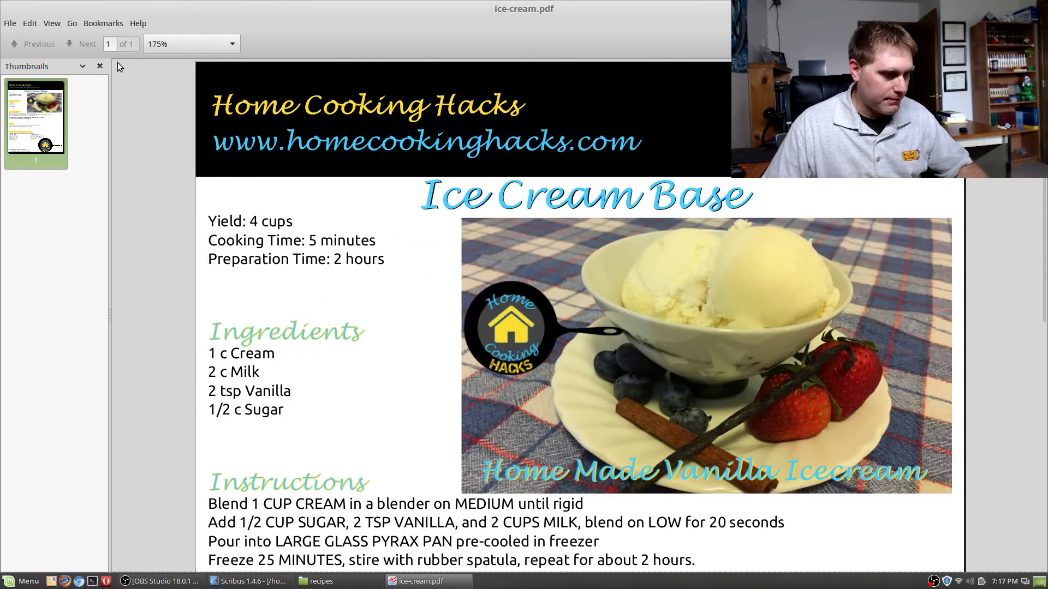
# - Switch to ice-cream.sla in Scribus and review the available view and edit commands and the recipe layout
pyautogui.click(250, 584)
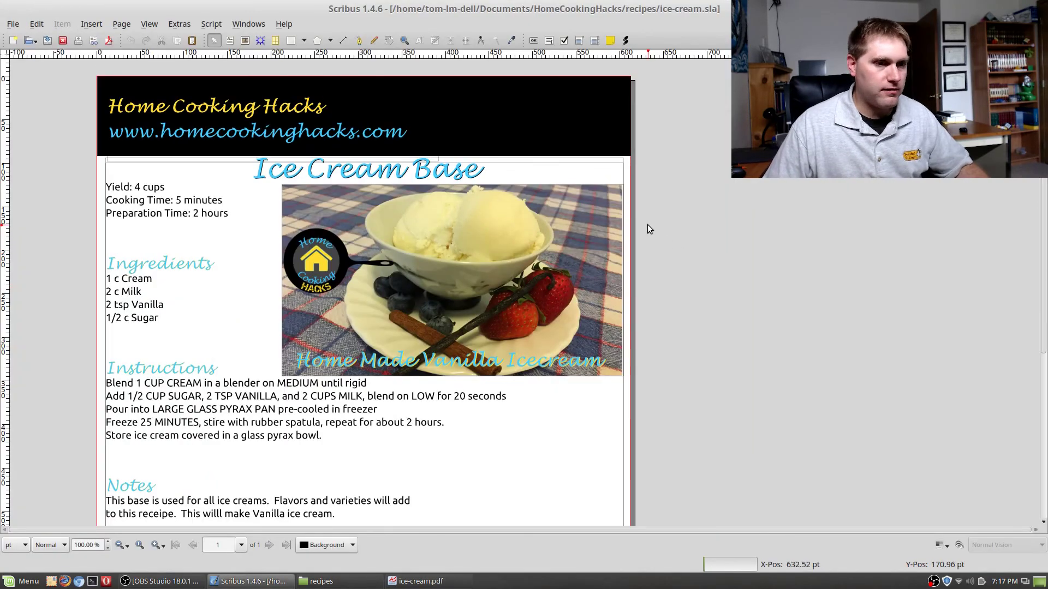
pyautogui.click(179, 25)
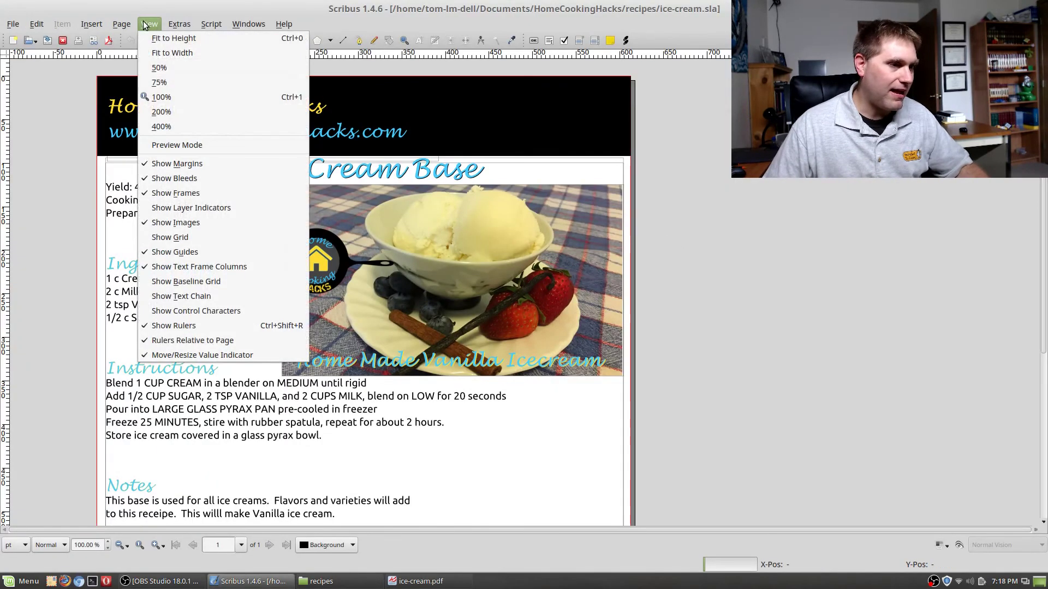
pyautogui.click(37, 24)
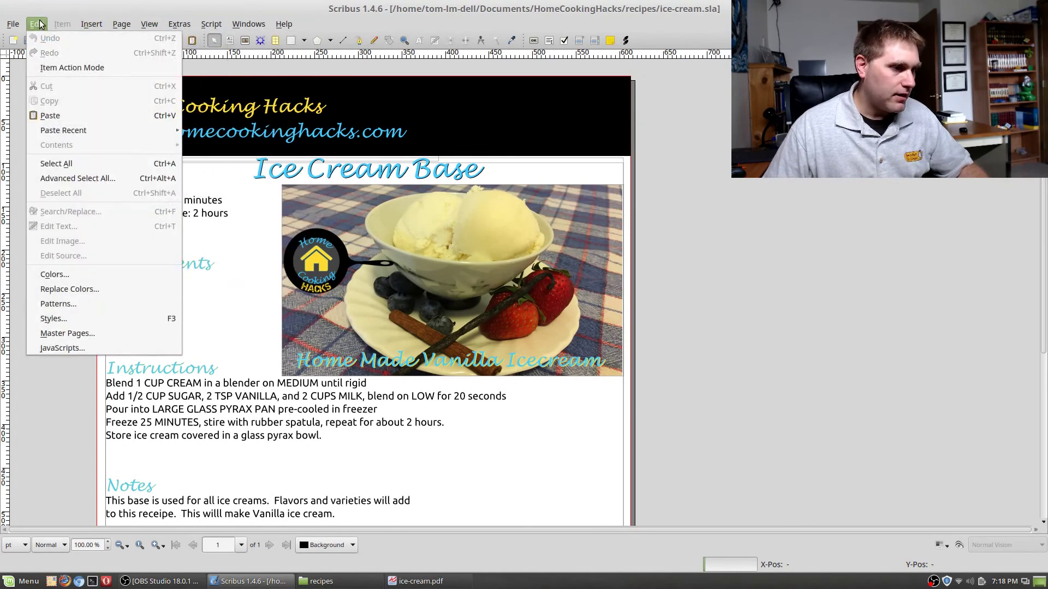
pyautogui.click(41, 25)
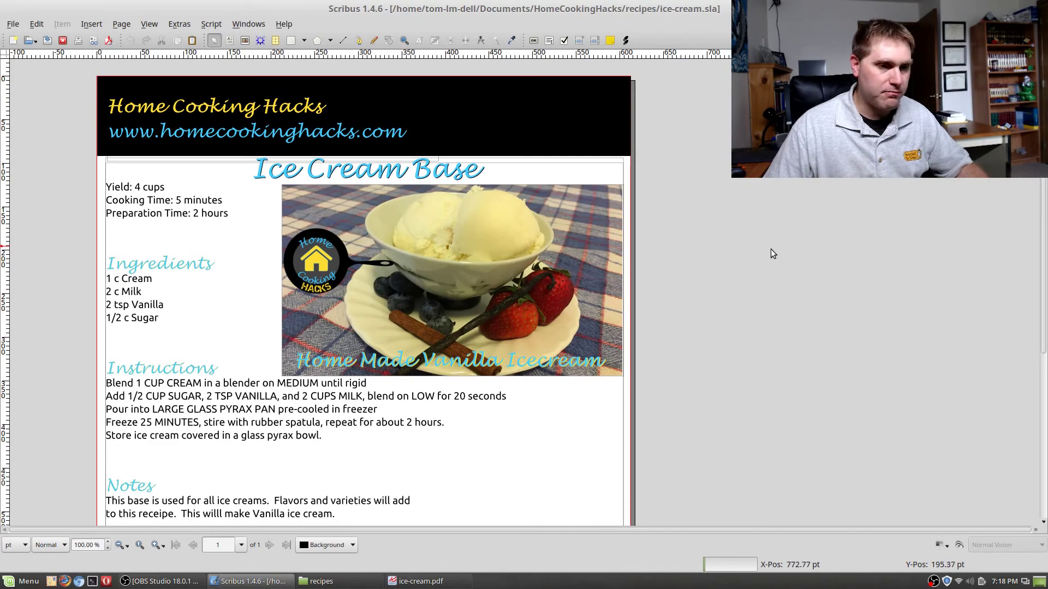
pyautogui.scroll(-5, 624, 195)
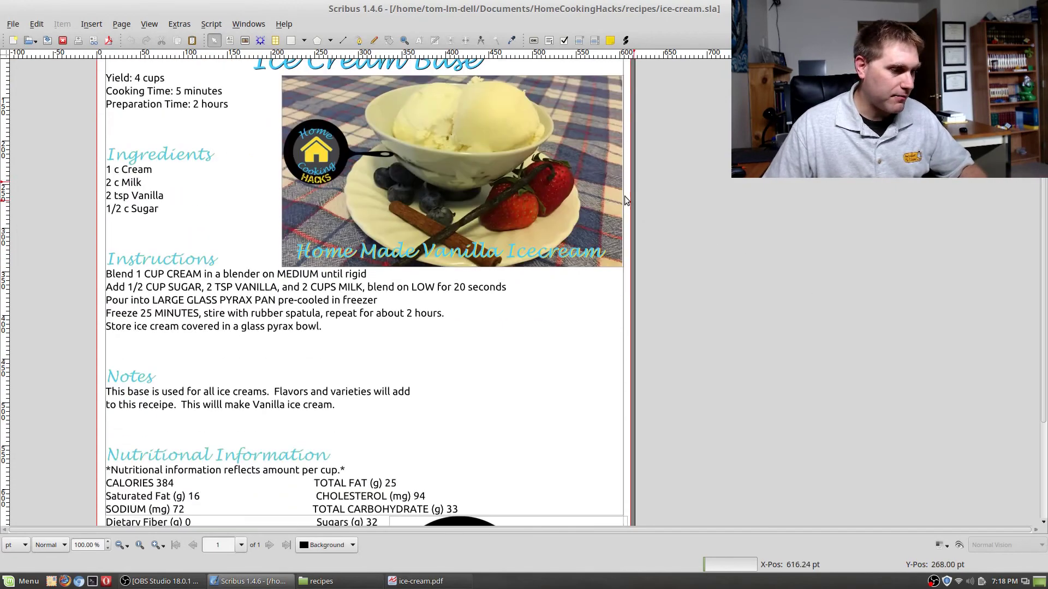
pyautogui.scroll(4, 627, 223)
pyautogui.scroll(1, 627, 219)
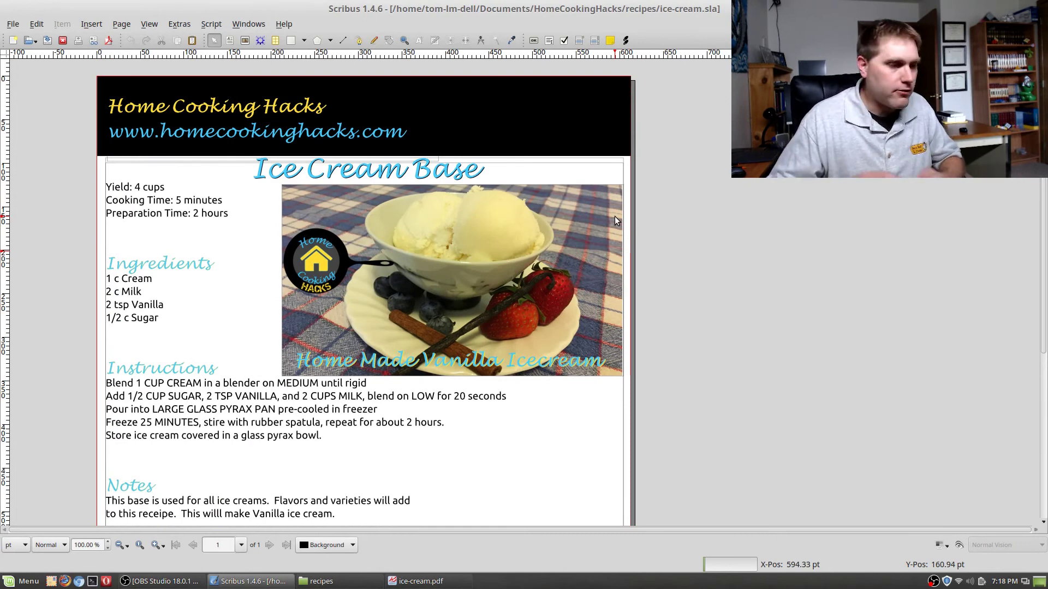
# - Look through the installed office and multimedia applications, including LibreOffice Draw, and return to the recipe document
pyautogui.press('super')
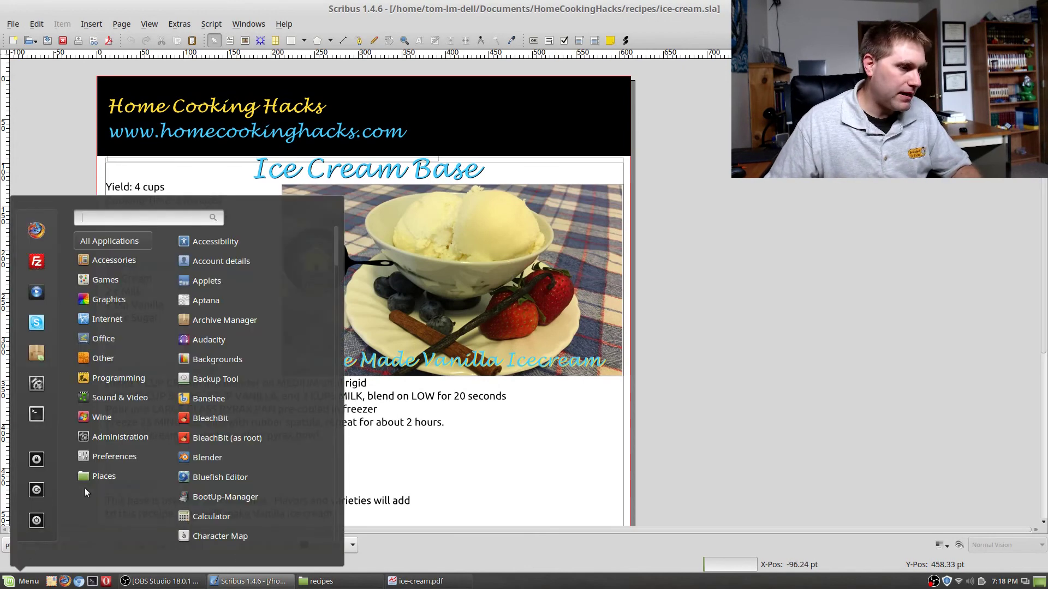
pyautogui.moveTo(113, 339)
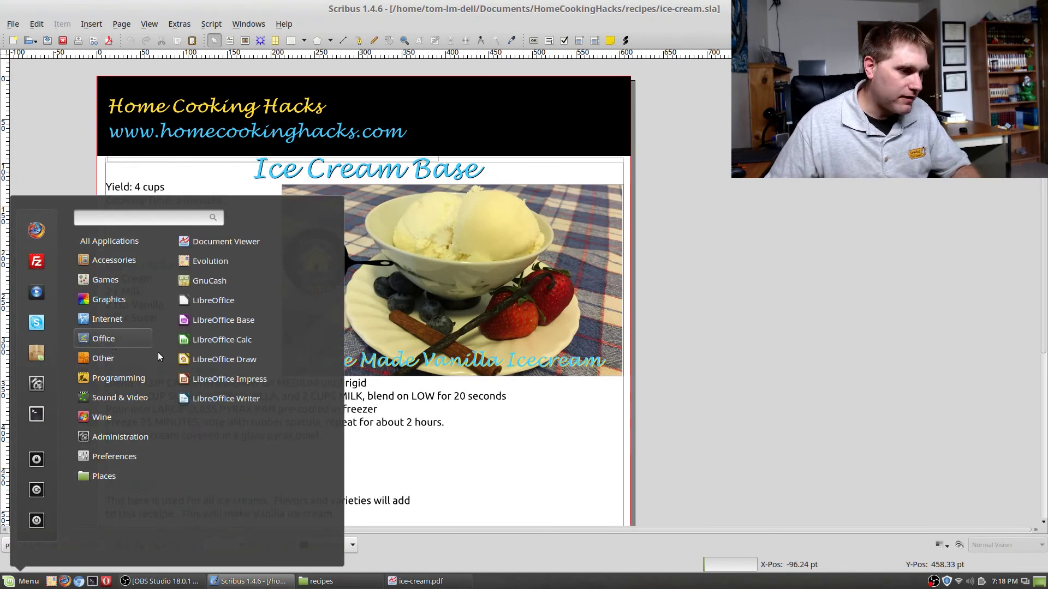
pyautogui.moveTo(127, 365)
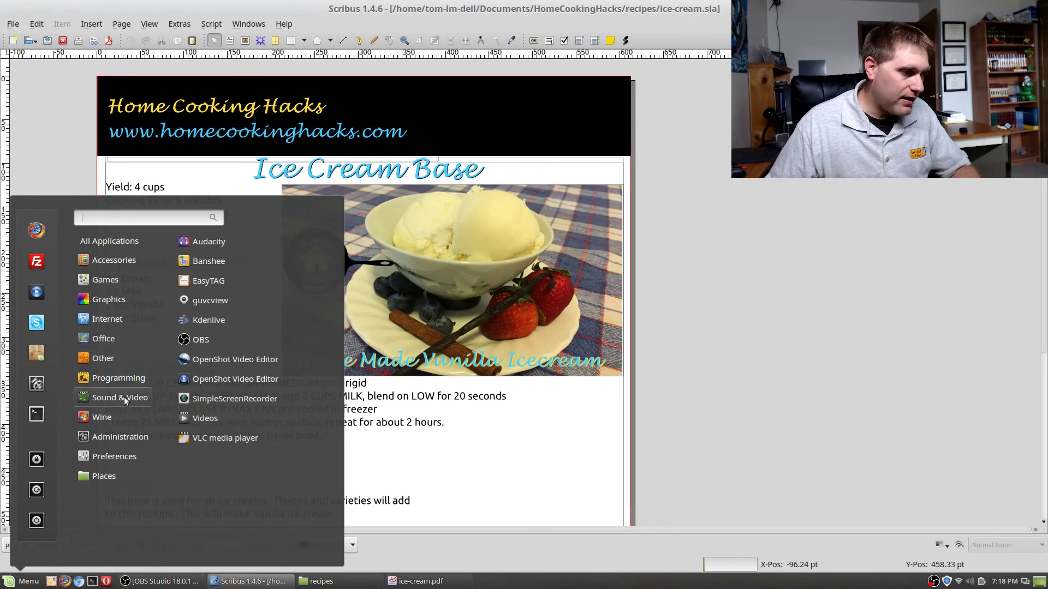
pyautogui.moveTo(114, 303)
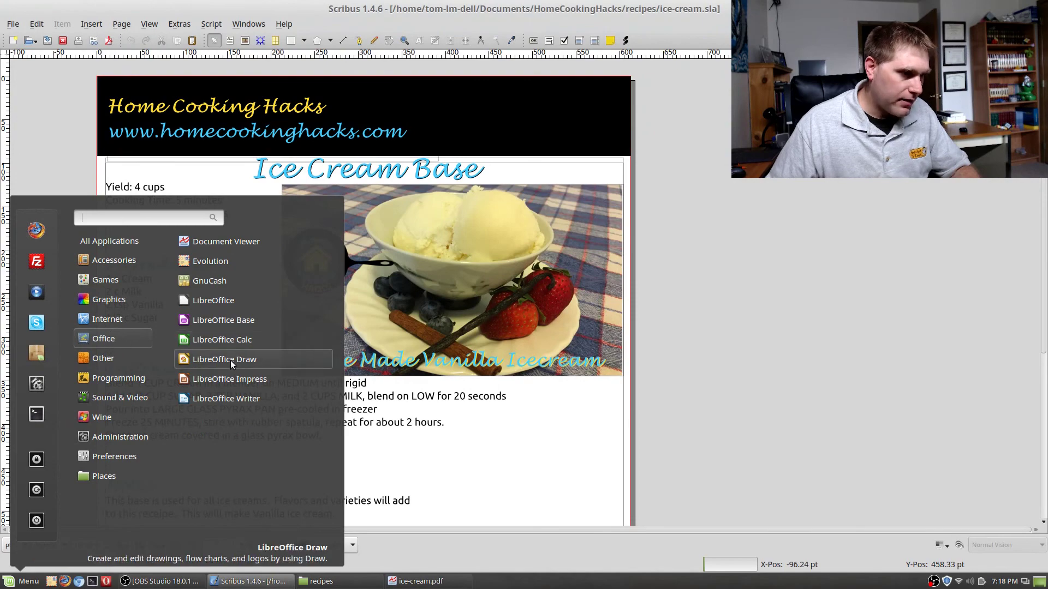
pyautogui.click(514, 421)
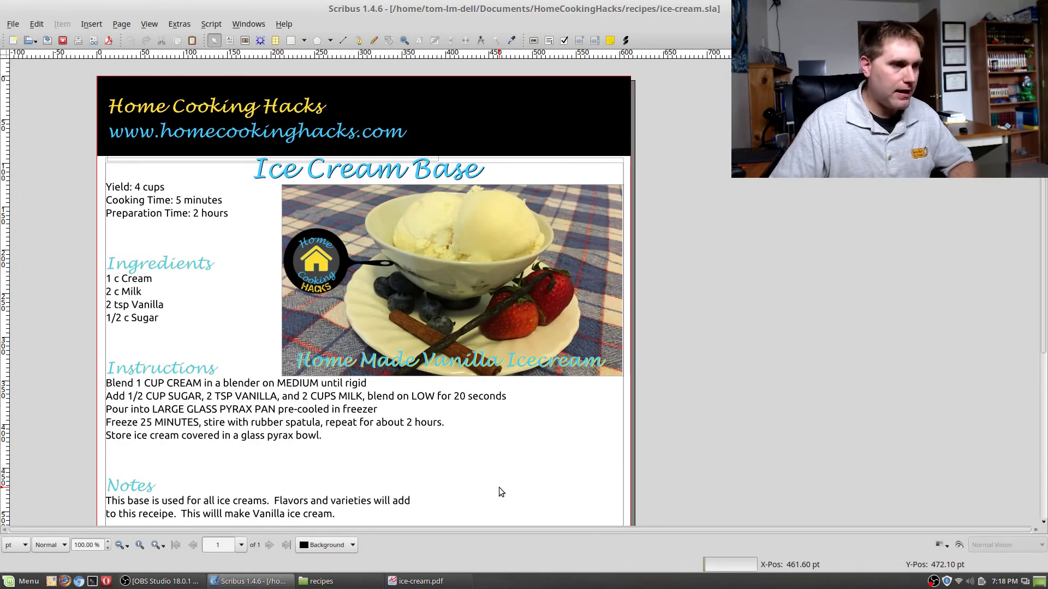
pyautogui.scroll(-5, 803, 188)
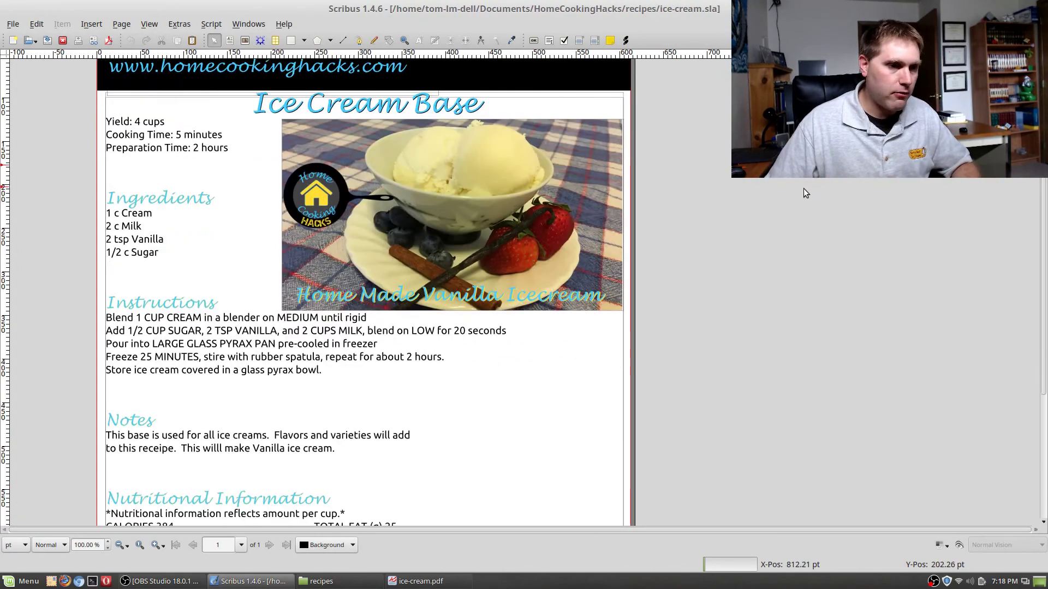
pyautogui.scroll(2, 802, 199)
pyautogui.scroll(3, 803, 268)
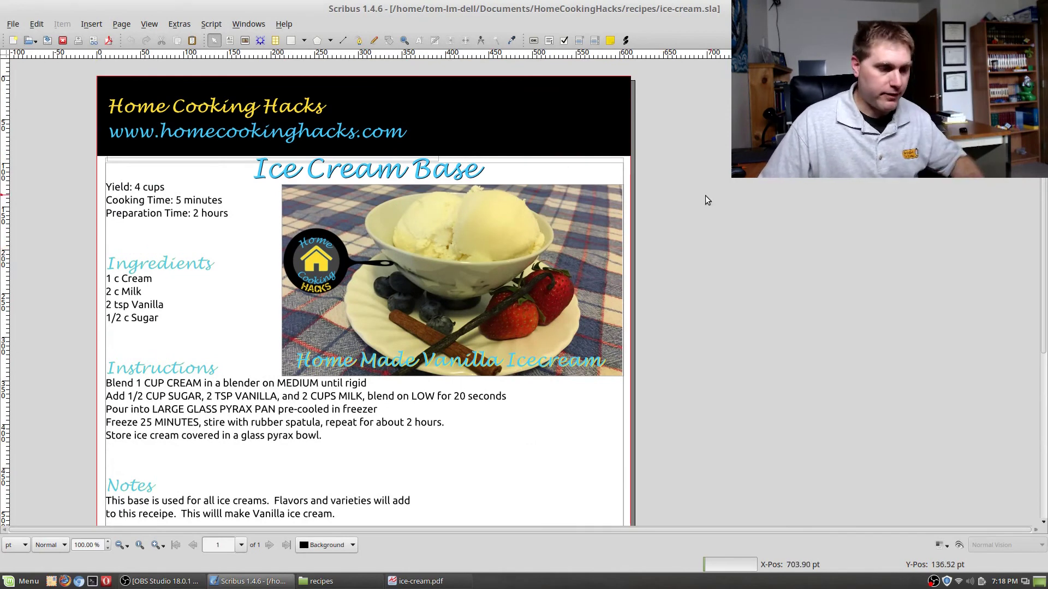
# - Switch to OBS Studio and transition the output to the Full Screen Title scene
pyautogui.click(185, 582)
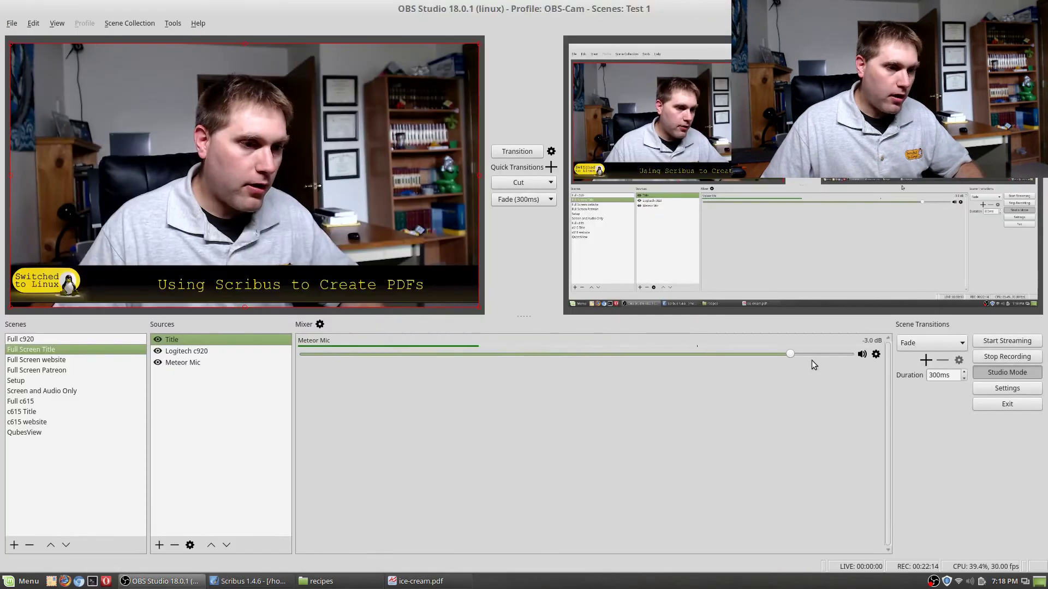
pyautogui.click(519, 153)
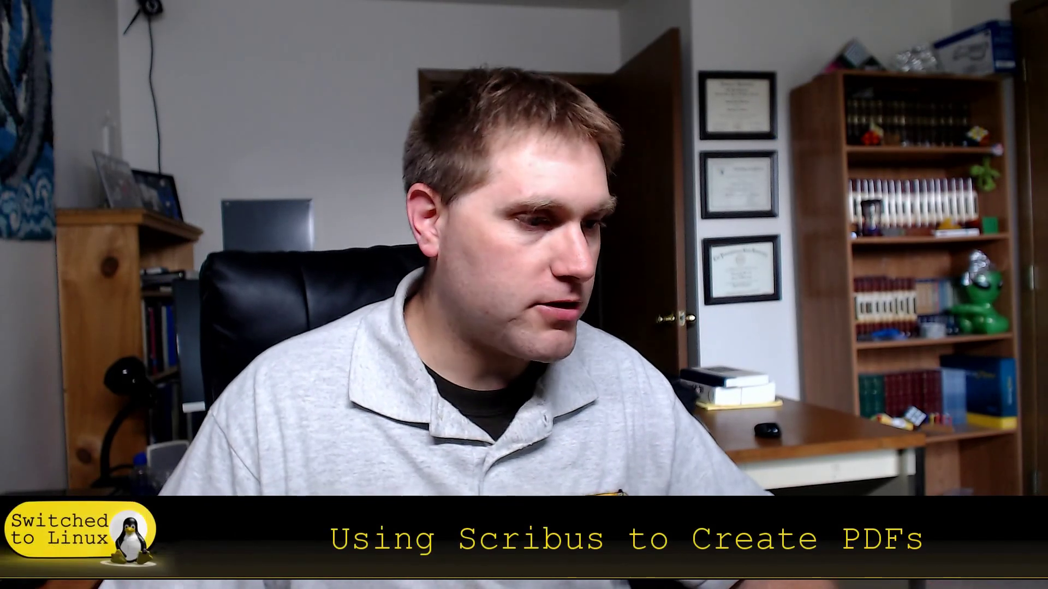